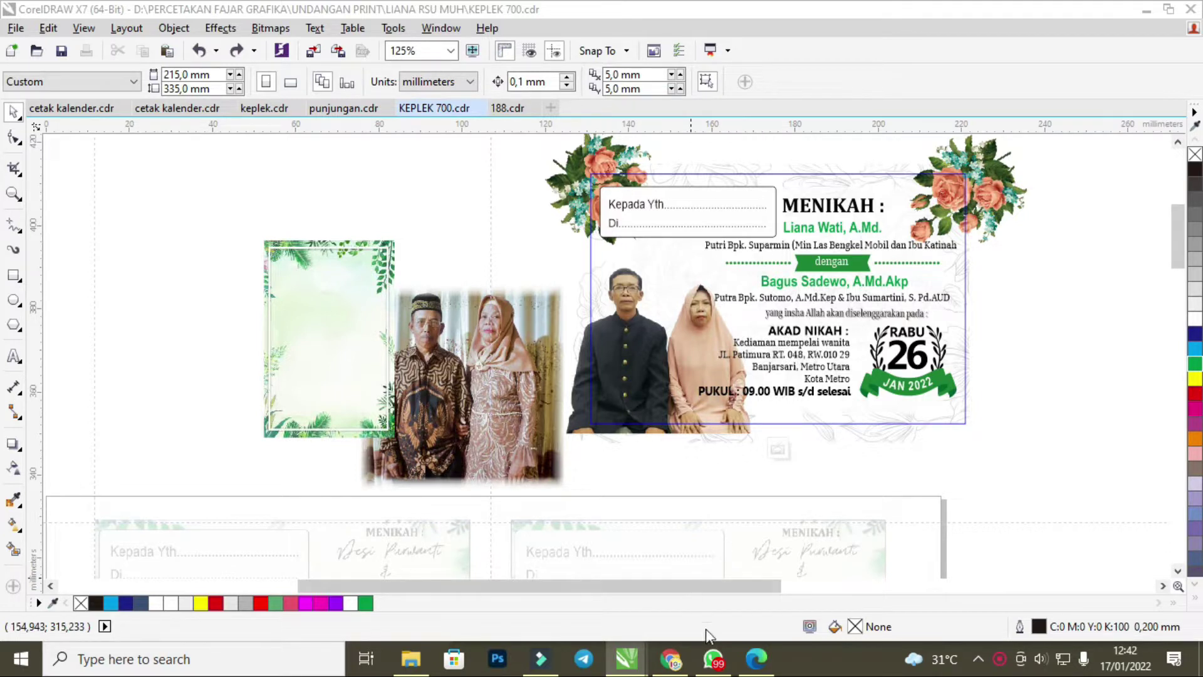
Open the customer's archived WhatsApp chat and review the older messages about label size and paper.
left_click(713, 658)
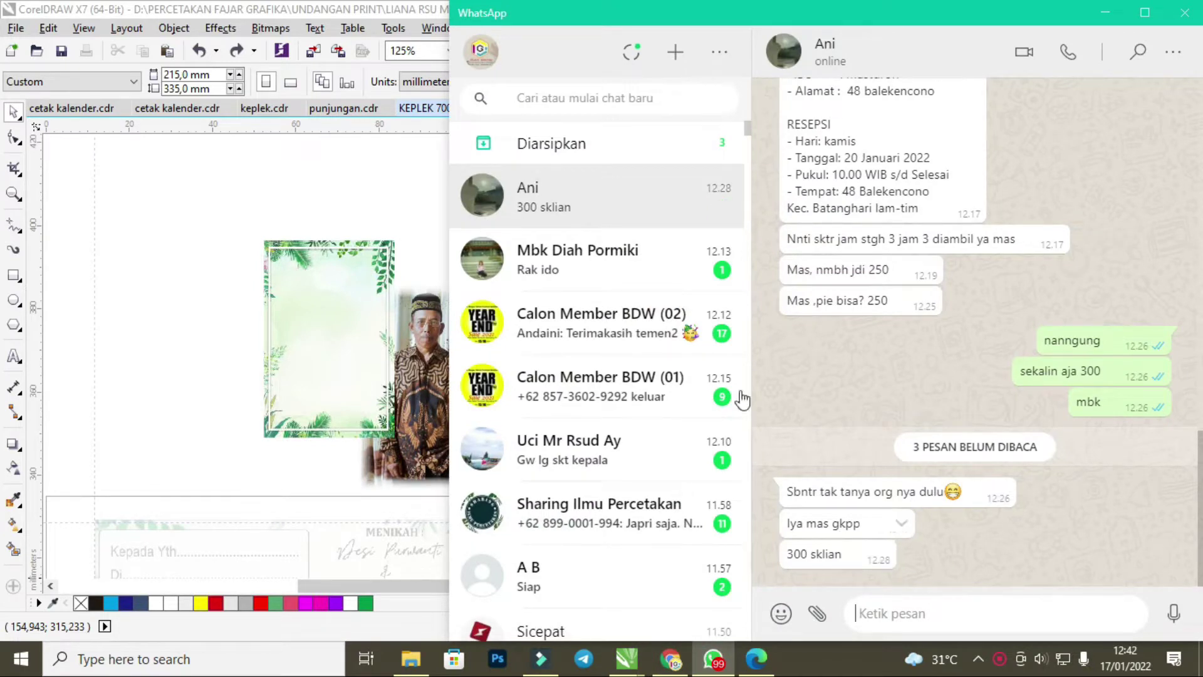
left_click(589, 146)
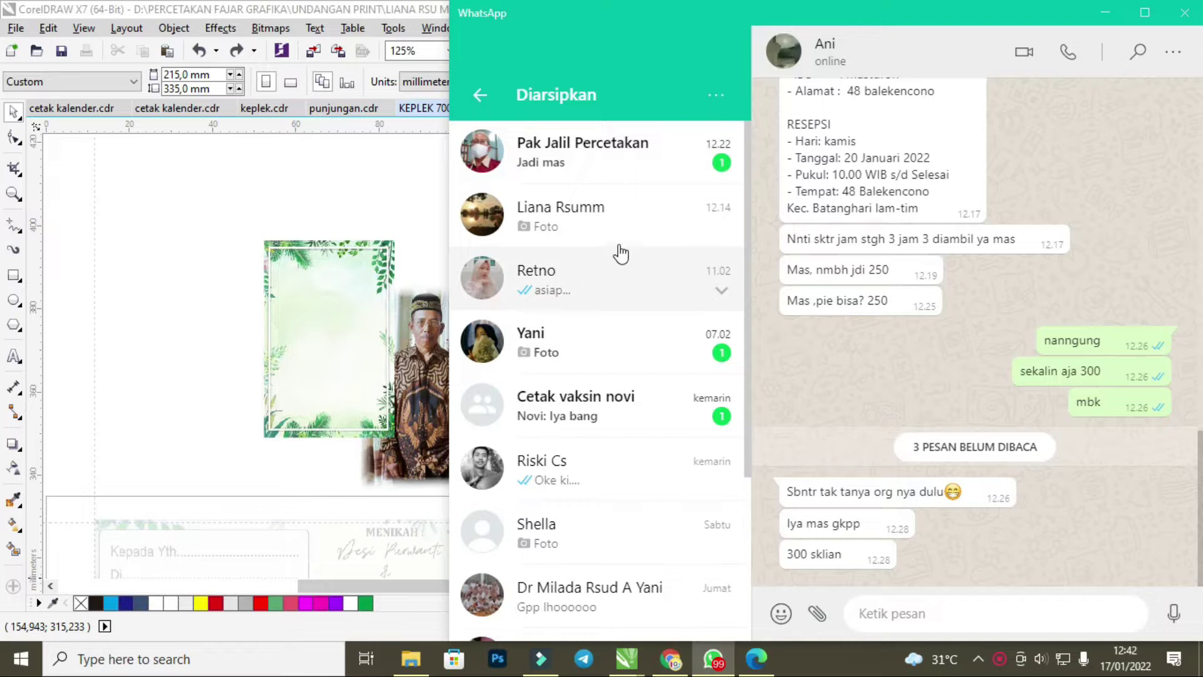
left_click(615, 227)
scroll(997, 421, "up", 10)
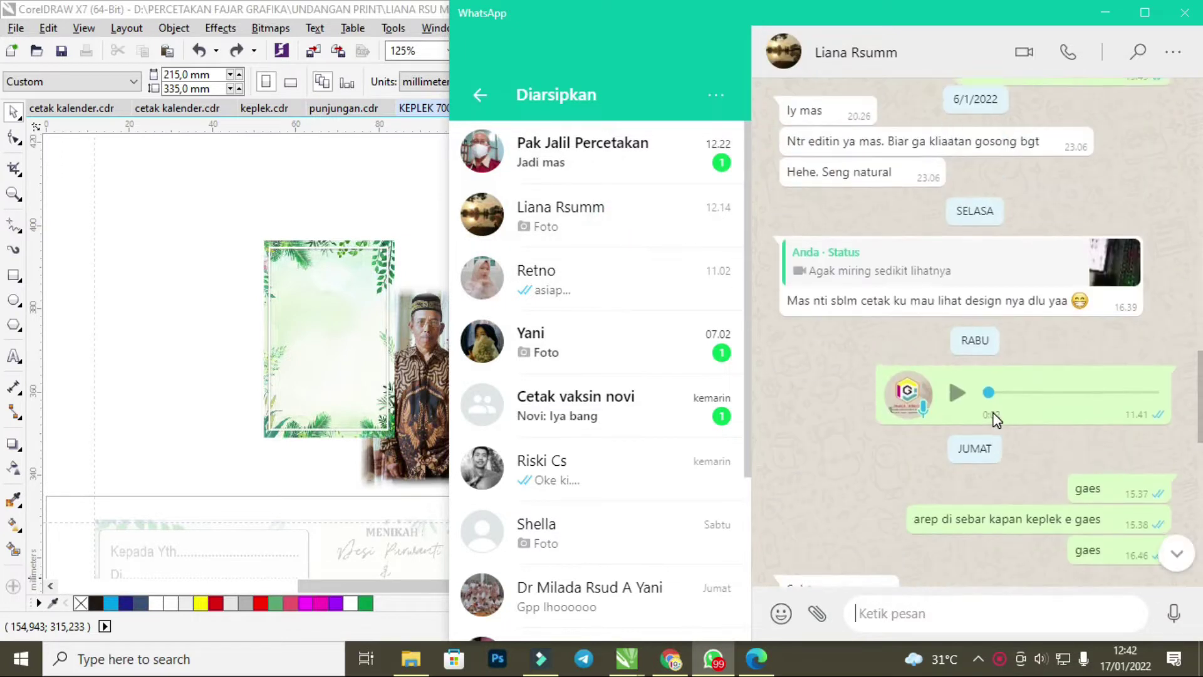
scroll(996, 420, "up", 15)
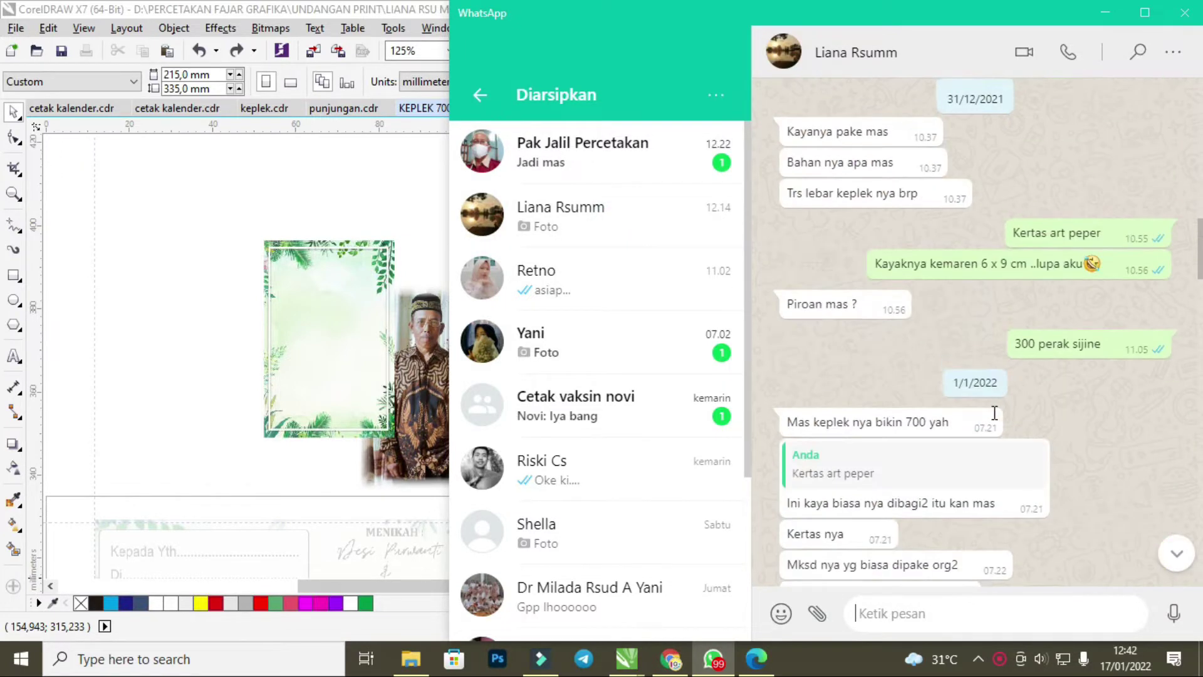
left_click(415, 197)
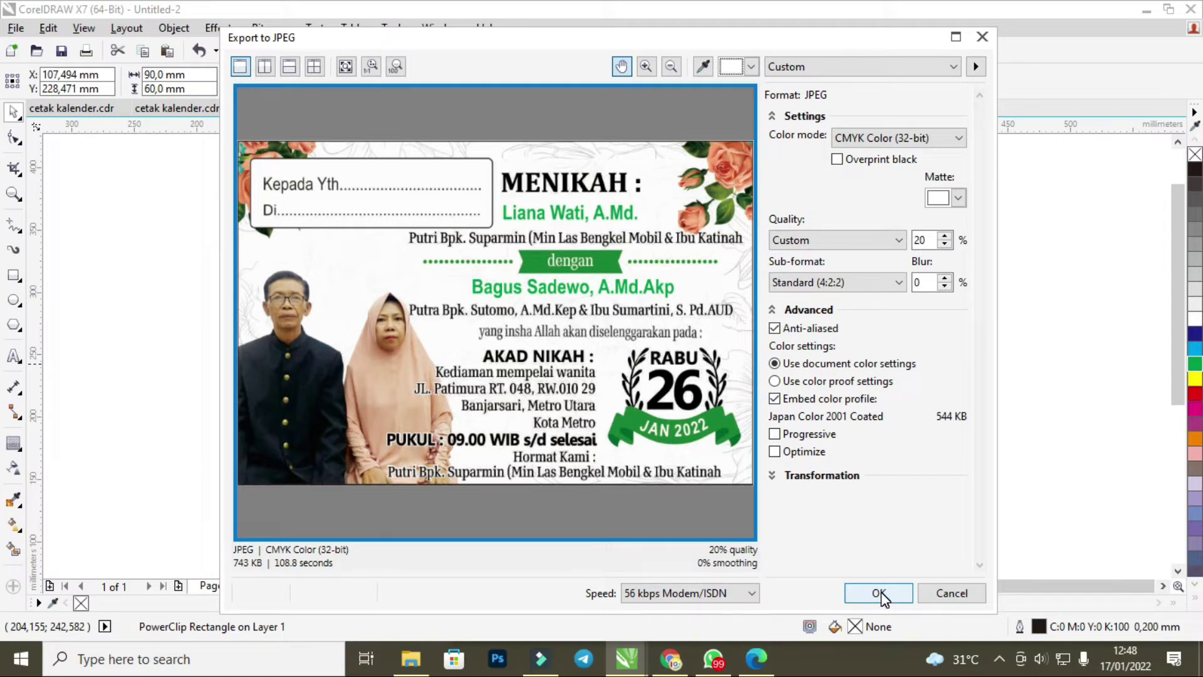
Confirm the JPEG export of the wedding label with the Kepada Yth box.
left_click(879, 593)
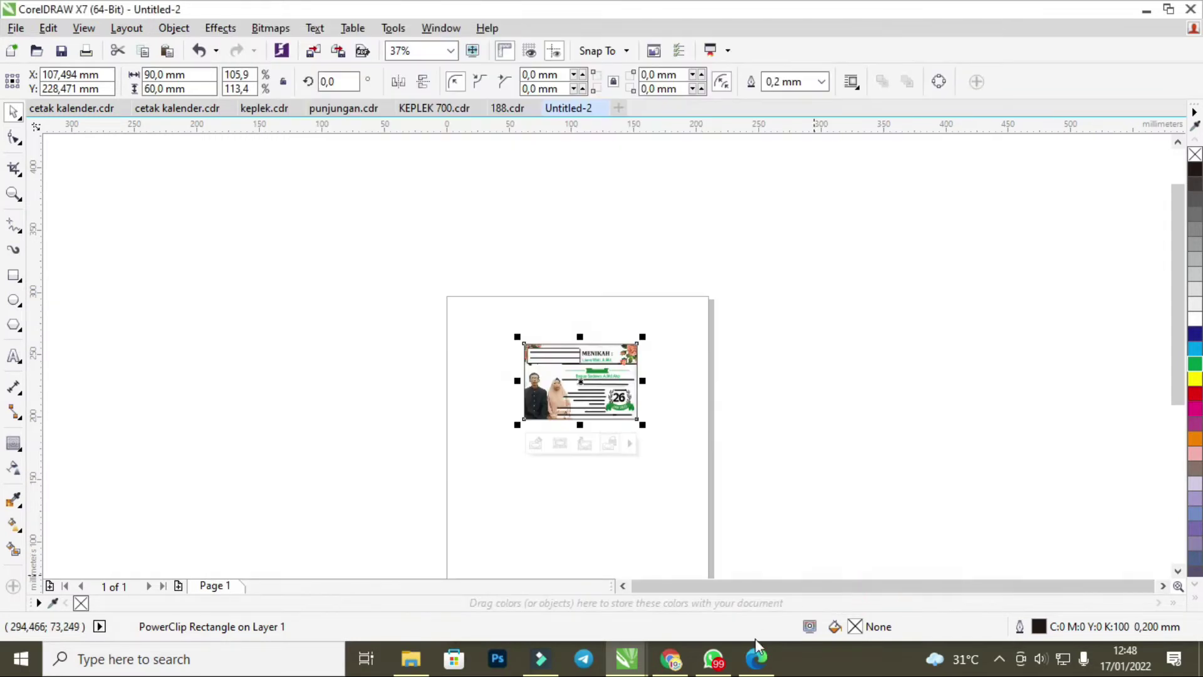
Send the exported label image from drive E: to the customer's chat and view it full size.
left_click(713, 658)
left_click(817, 614)
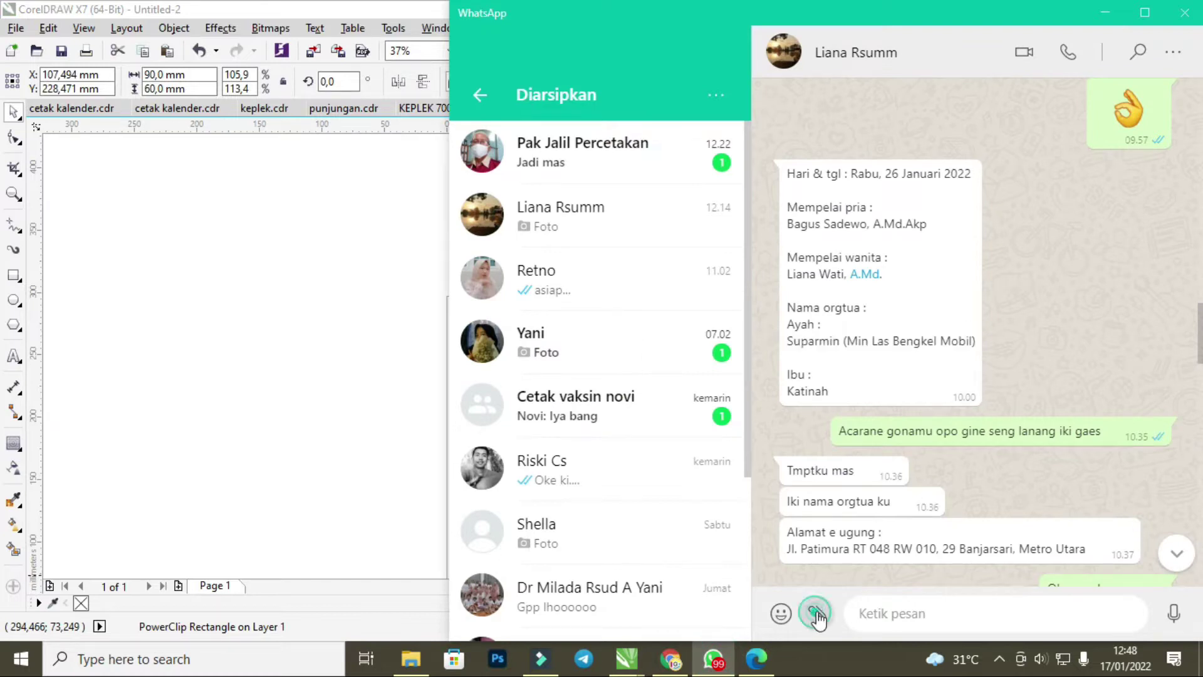
left_click(816, 558)
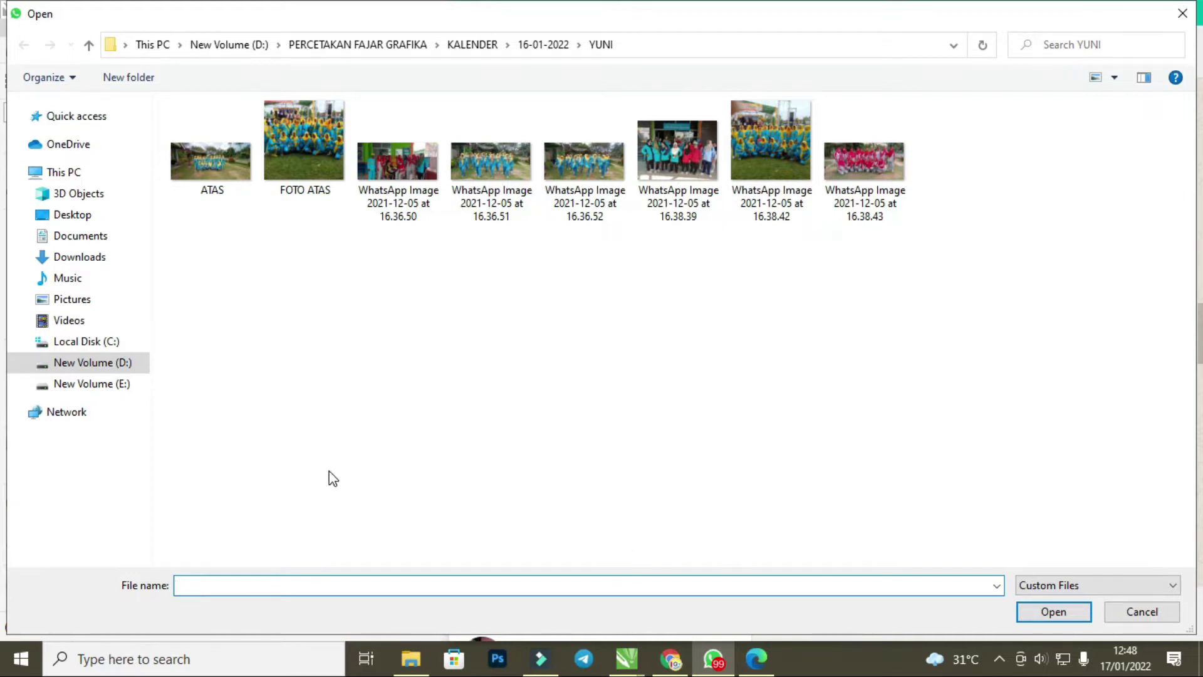
left_click(86, 384)
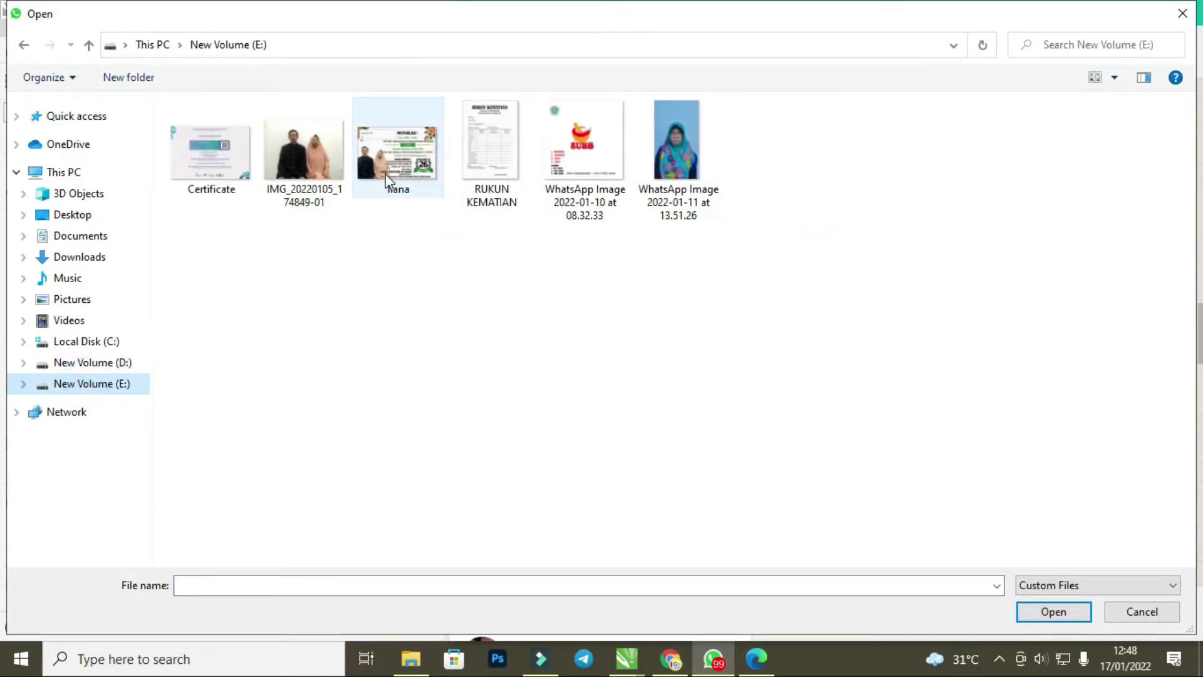
double_click(385, 174)
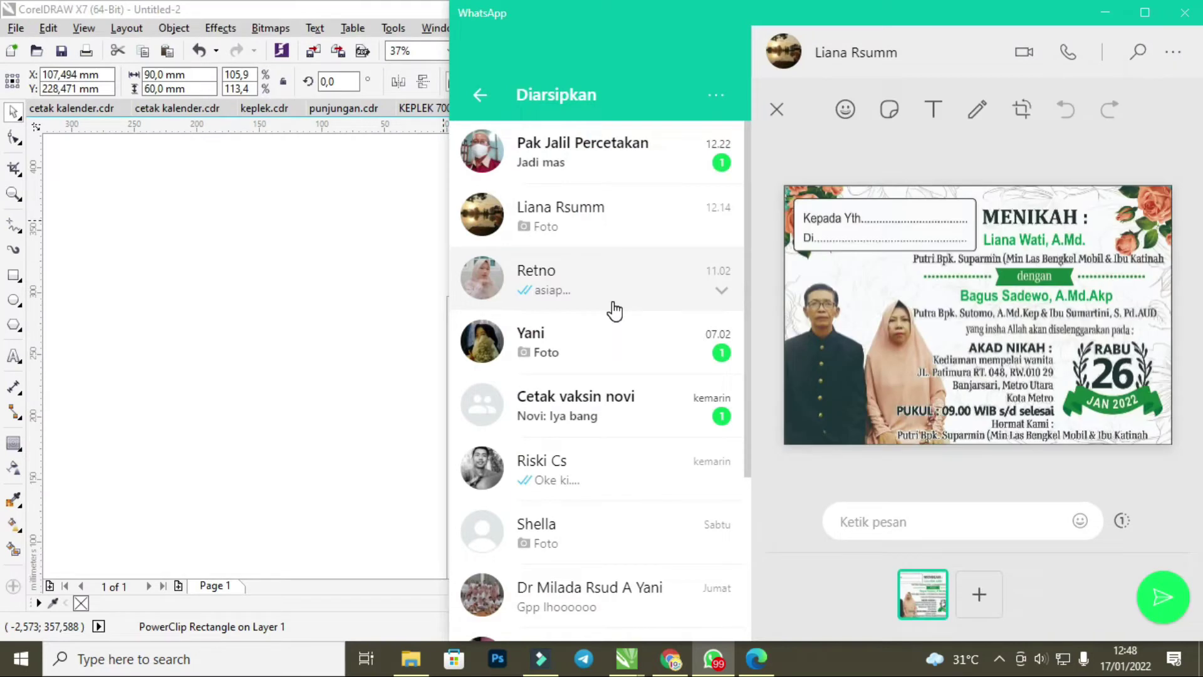
key("Return")
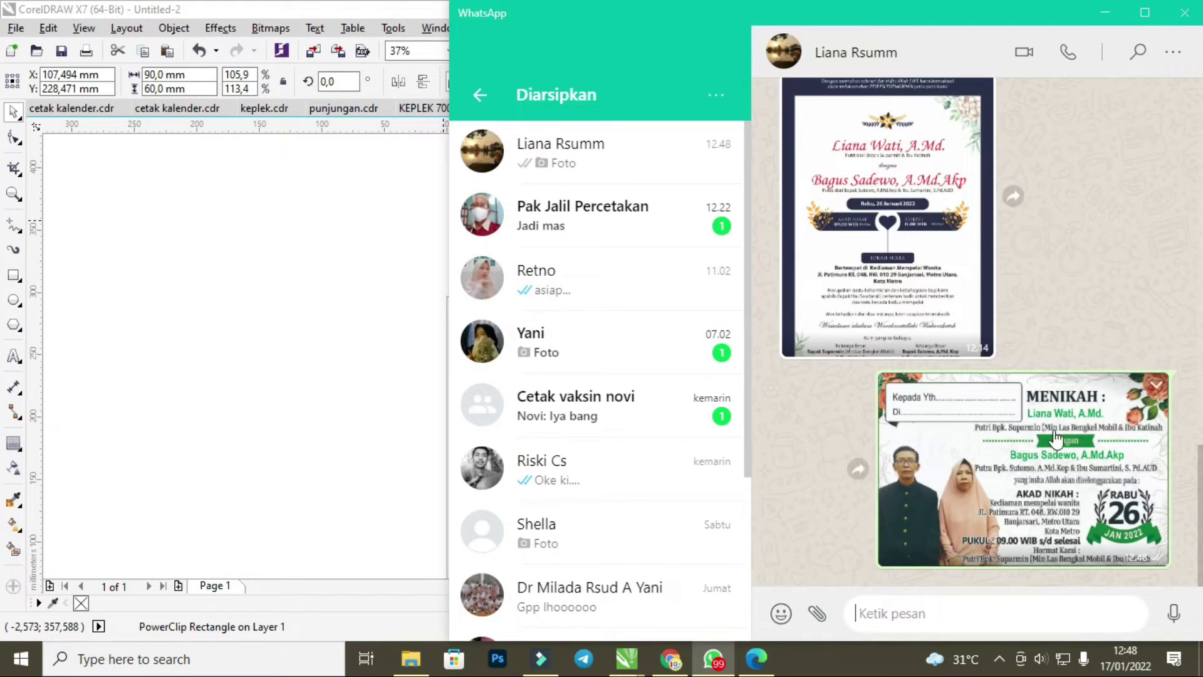
left_click(1044, 474)
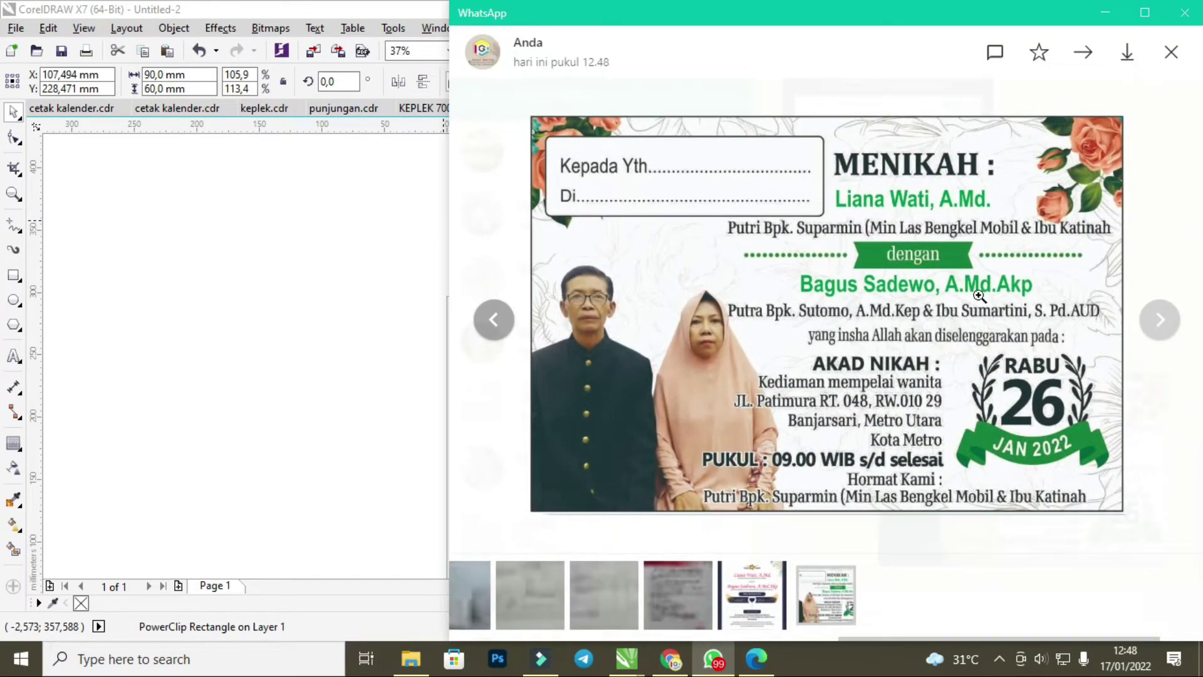
Close the image viewer, check another customer's wedding chat, then reopen the archived customer's chat.
left_click(1172, 52)
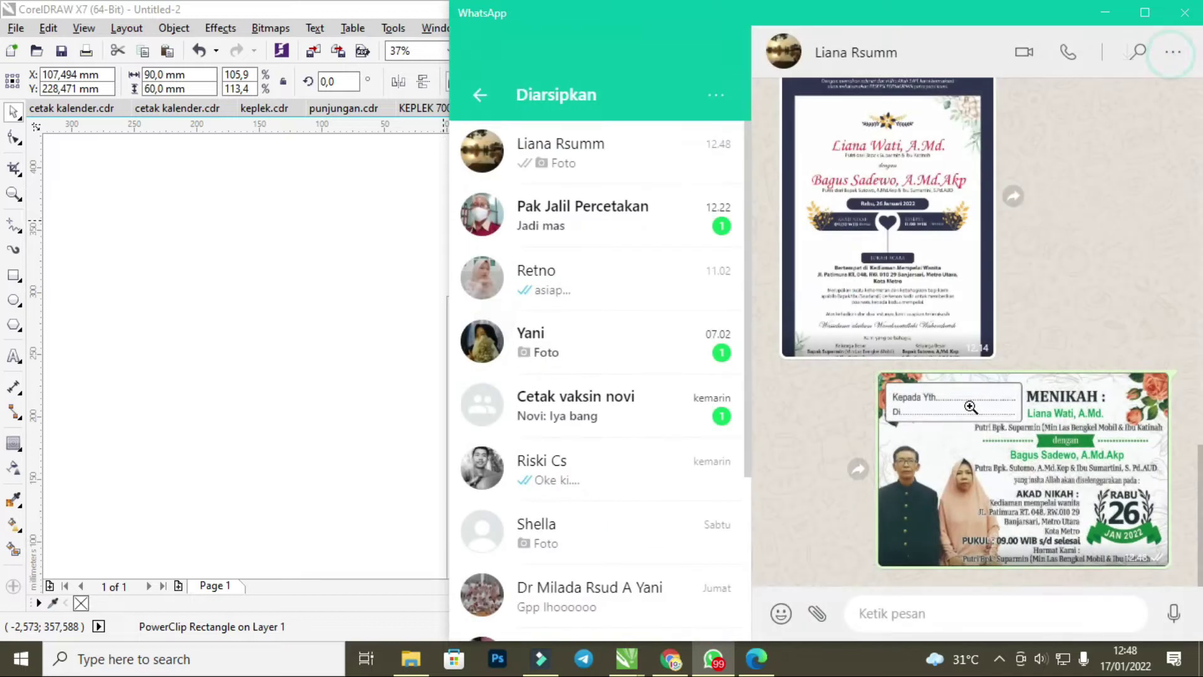
left_click(479, 96)
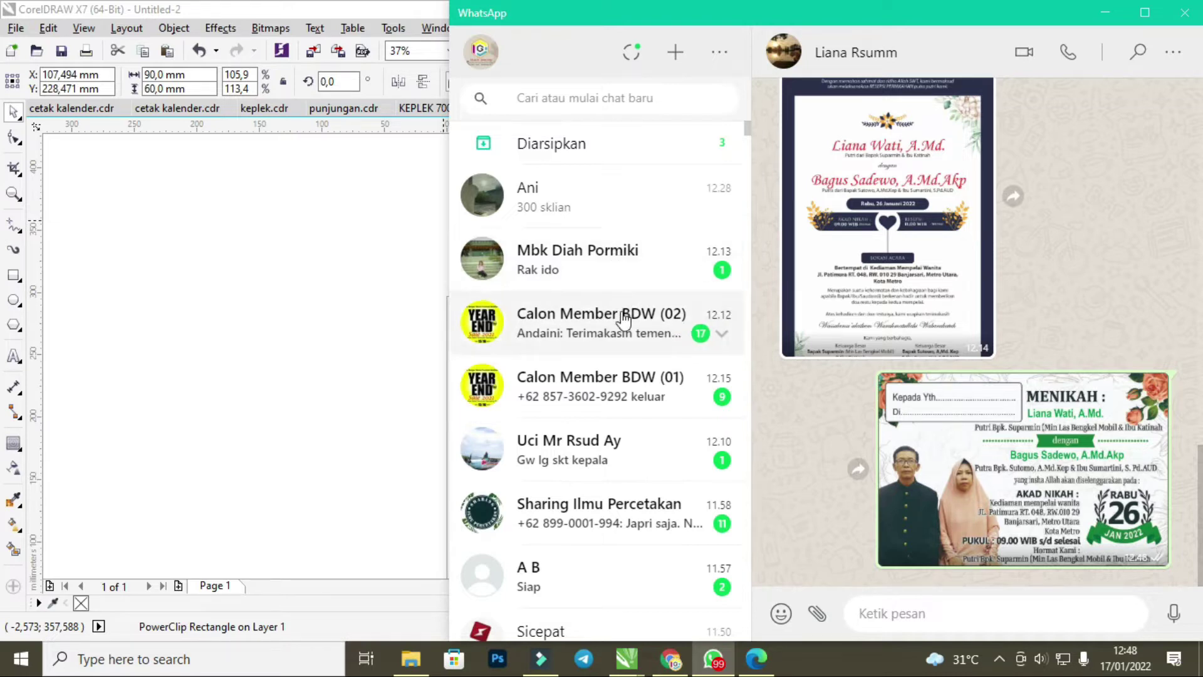
scroll(617, 326, "down", 2)
scroll(609, 390, "down", 3)
scroll(610, 376, "up", 5)
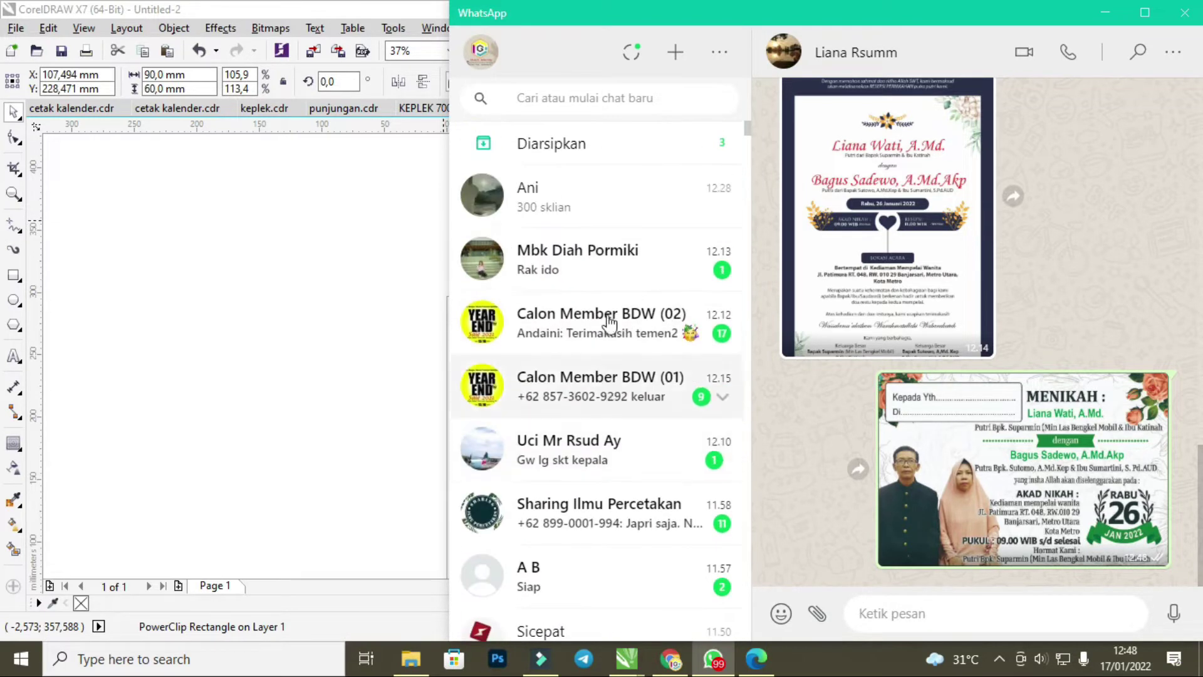
left_click(609, 207)
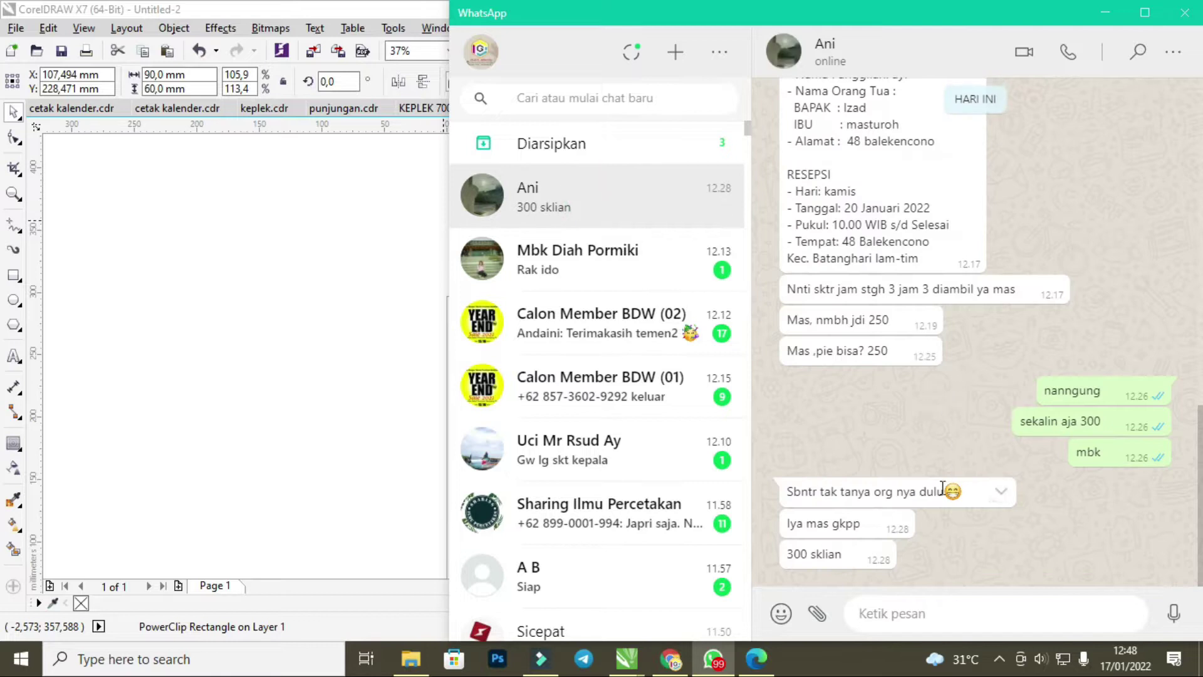
scroll(940, 488, "up", 1)
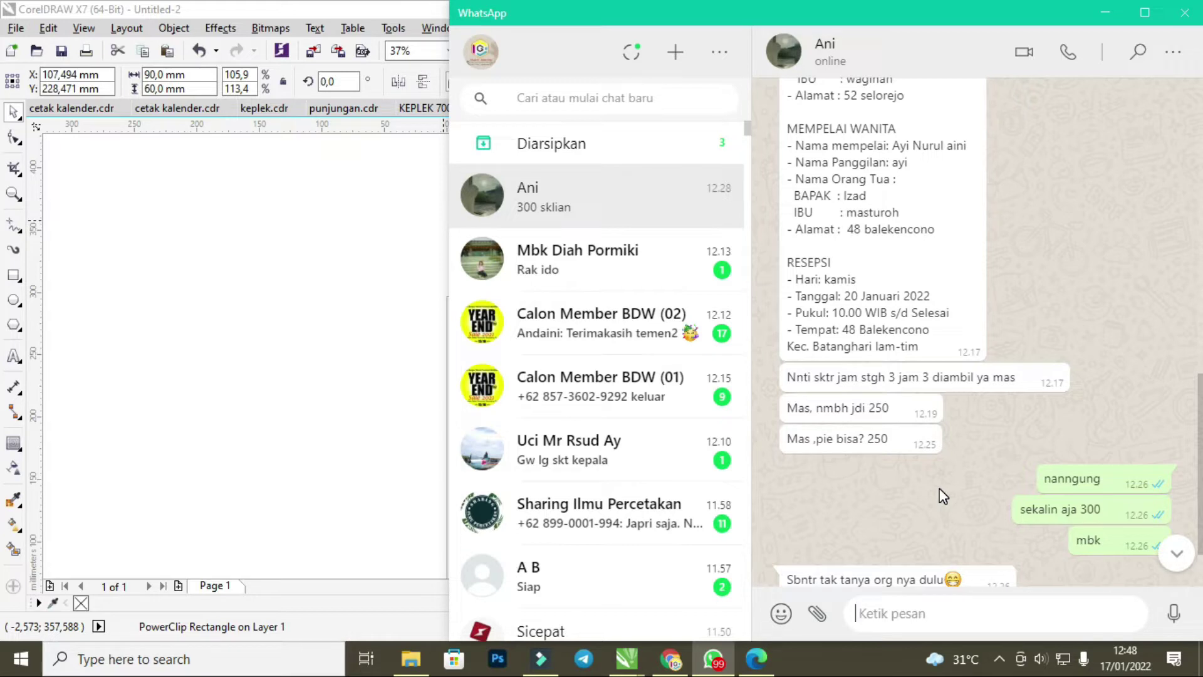
left_click(602, 136)
scroll(1014, 569, "down", 2)
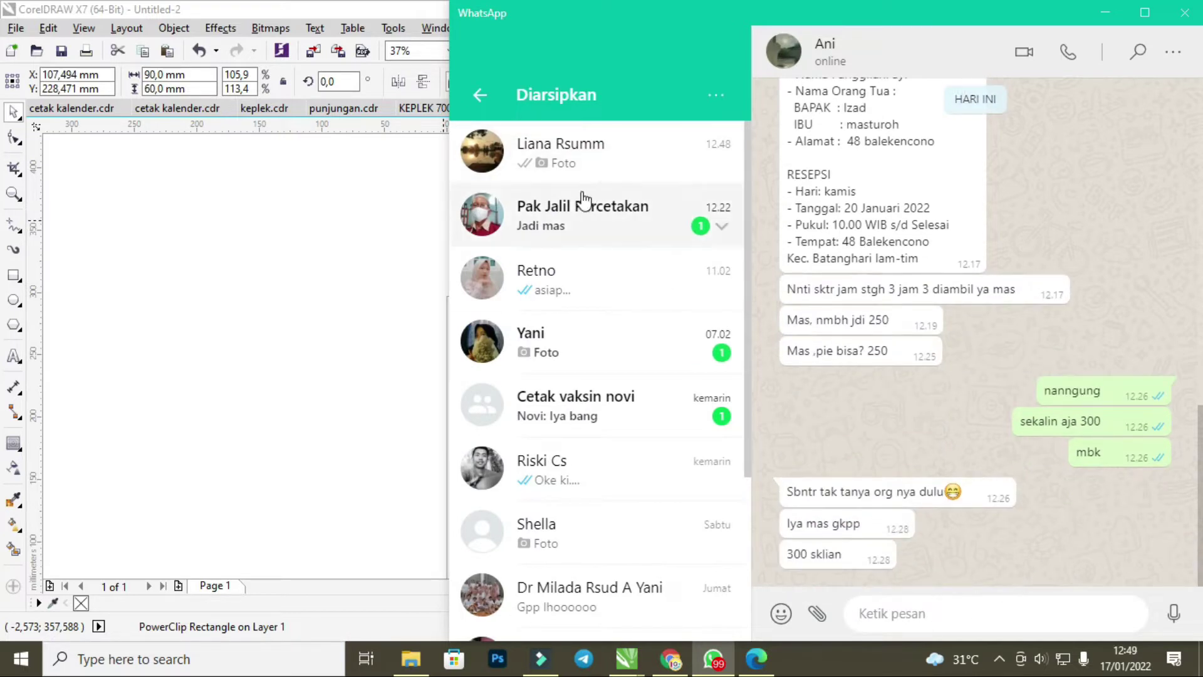
left_click(593, 161)
Send the message 'gaes ...' to the customer.
left_click(890, 615)
type("gaes ...")
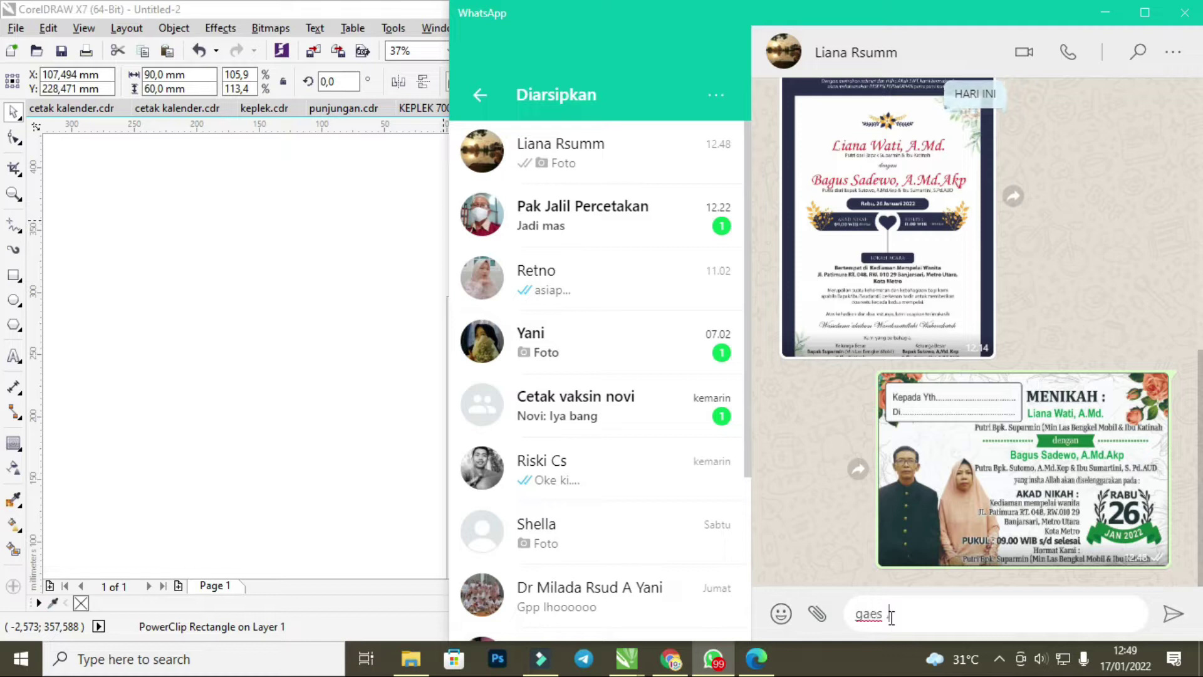
key("Return")
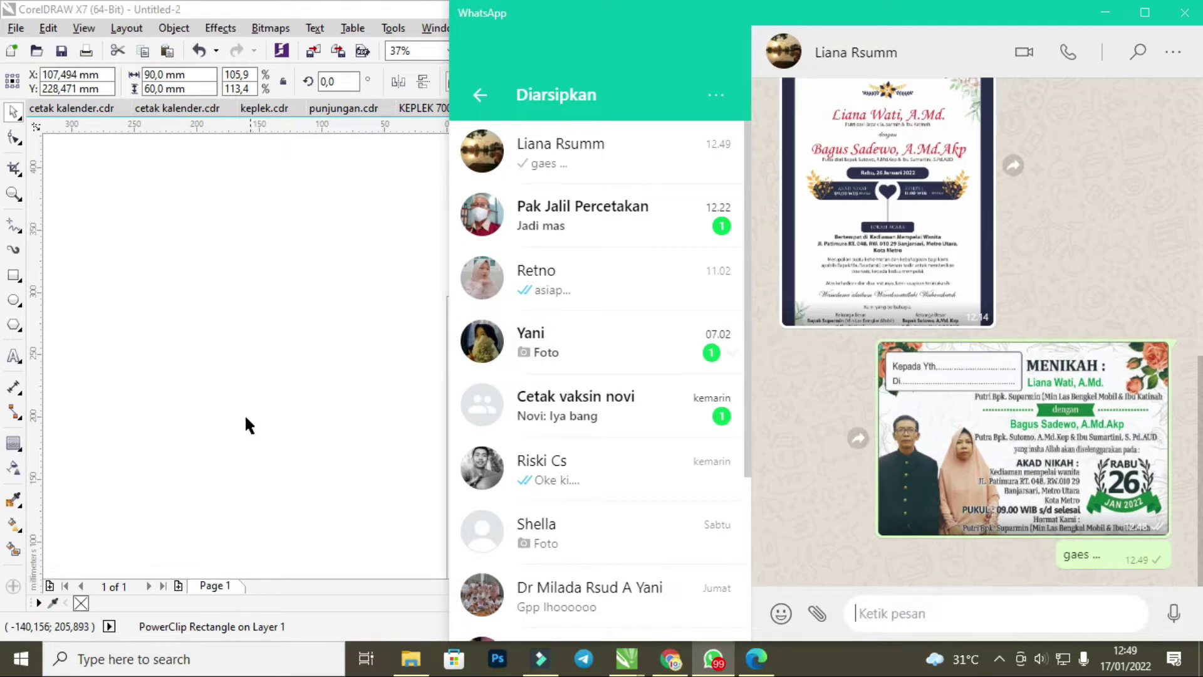
left_click(224, 382)
In KEPLEK 700.cdr, delete the old invitation sheet grid and select the new wedding label.
left_click(343, 109)
left_click(435, 108)
scroll(534, 328, "down", 2)
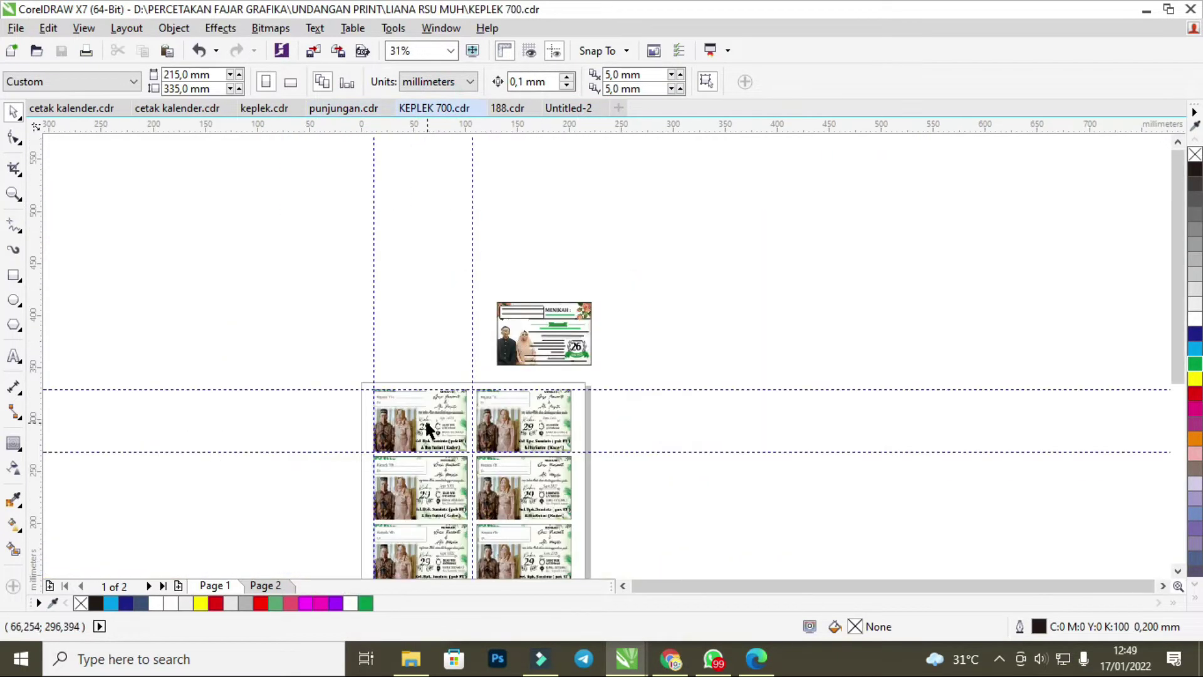
scroll(430, 430, "up", 1)
left_click(422, 424)
scroll(473, 392, "down", 1)
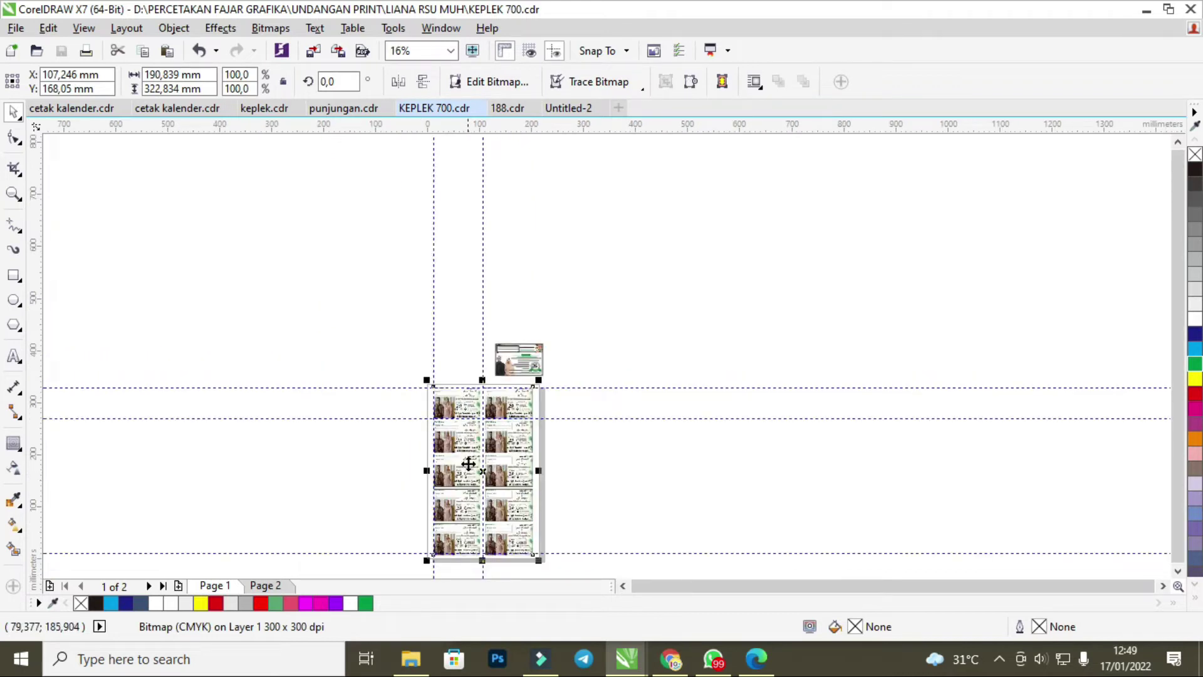
scroll(470, 416, "up", 1)
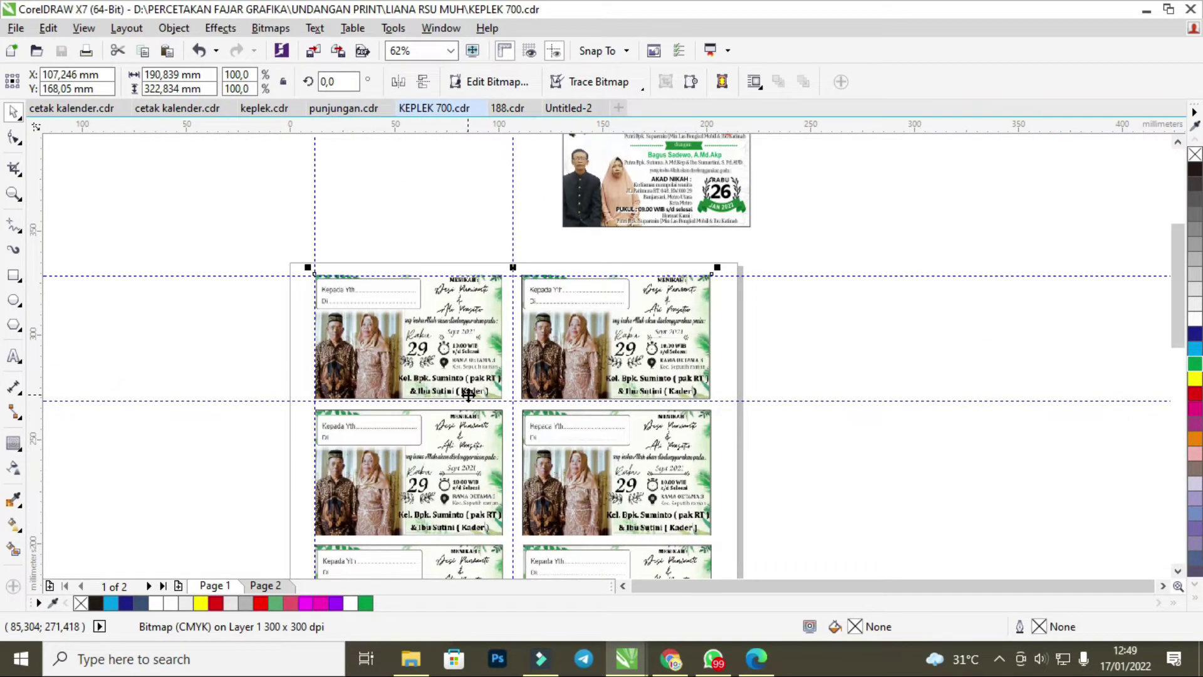
key("Delete")
left_click(681, 192)
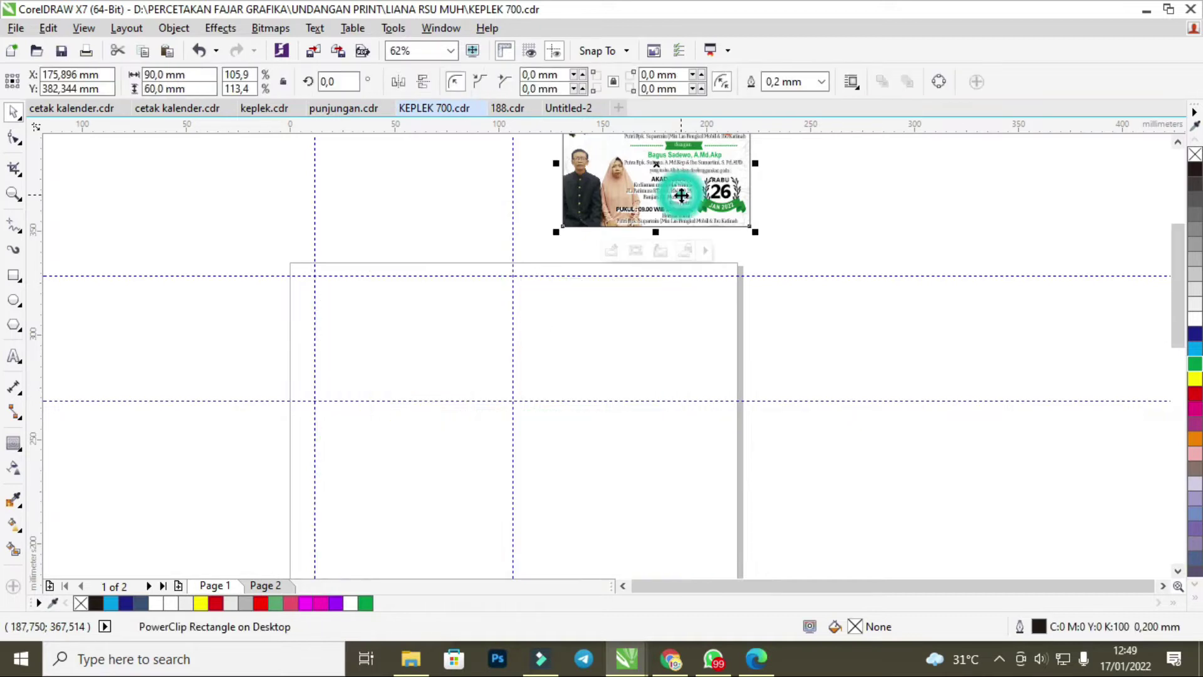
In punjungan.cdr, delete the invitation grid image, then undo the deletion.
left_click(344, 107)
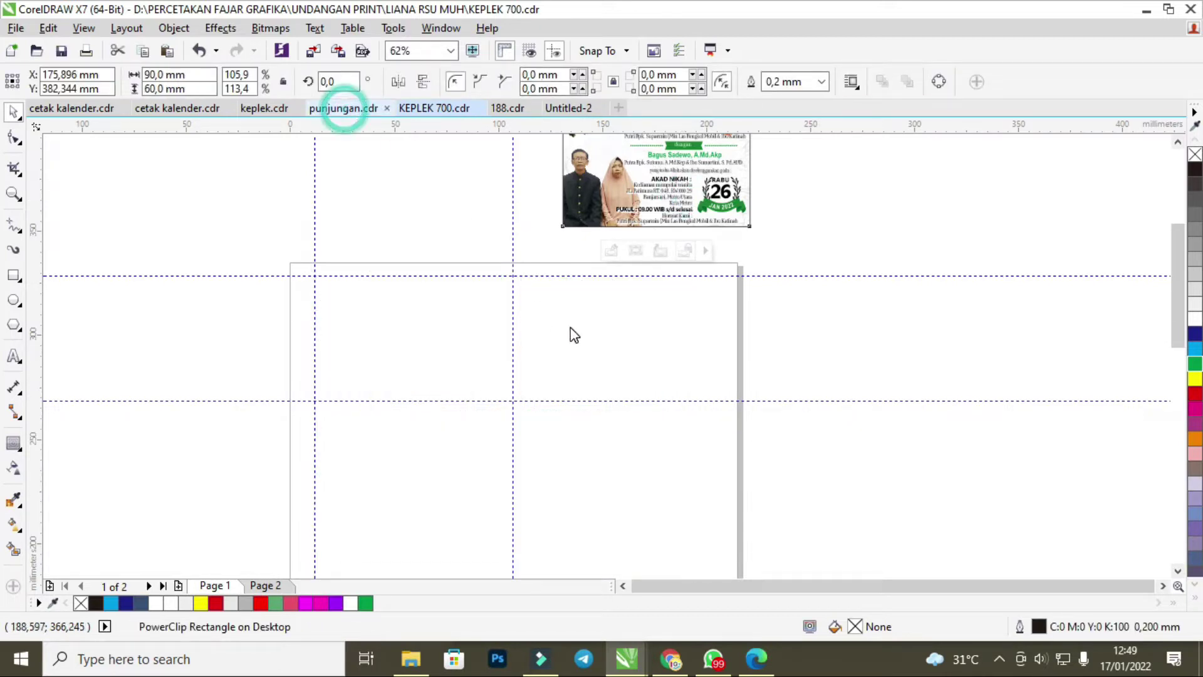
scroll(566, 325, "down", 3)
left_click(469, 340)
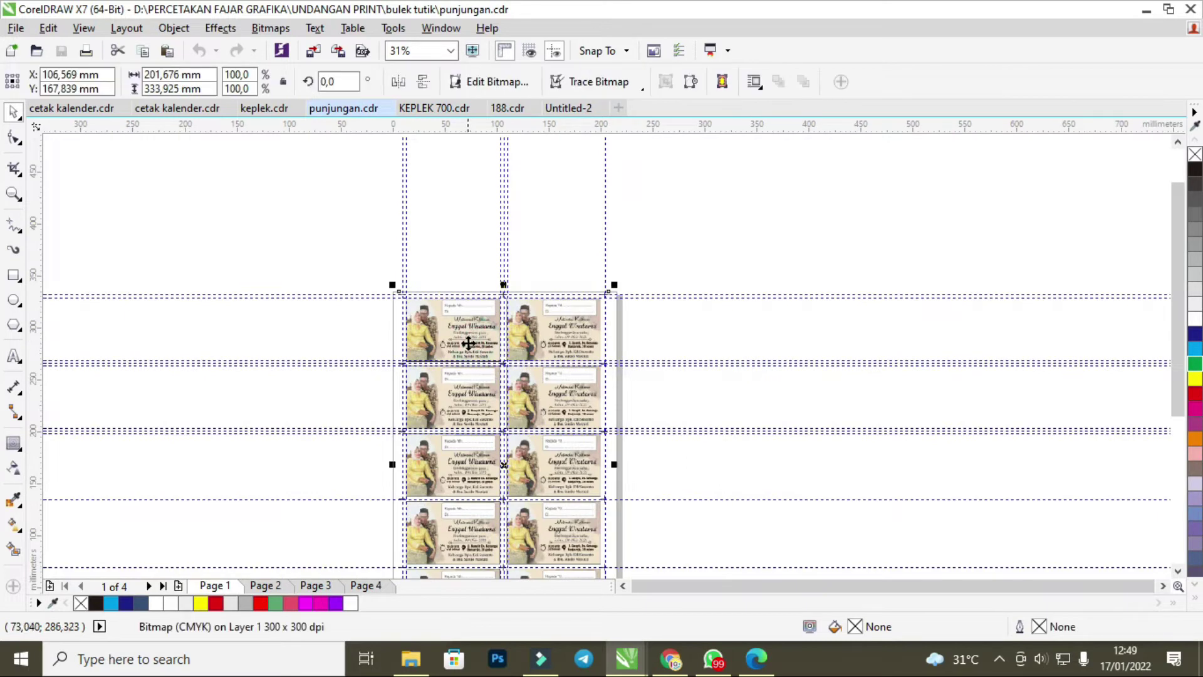
key("Delete")
scroll(465, 338, "up", 2)
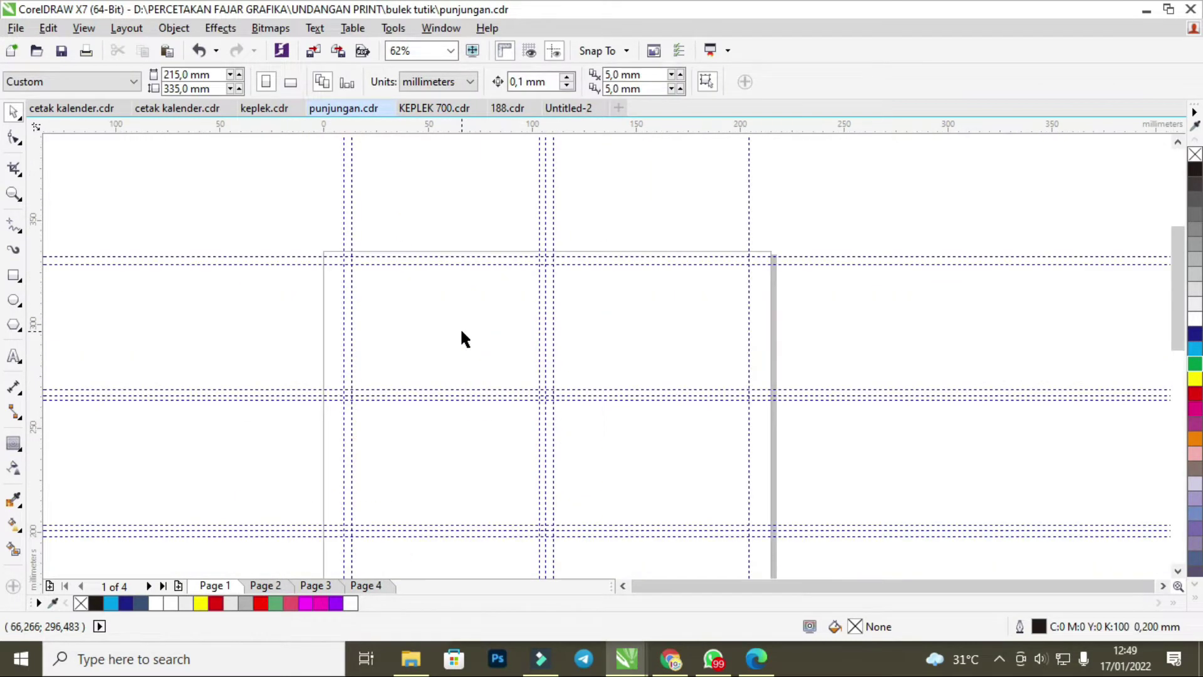
key("ctrl+z")
left_click(595, 301)
right_click(594, 300)
left_click(505, 201)
left_click(460, 303)
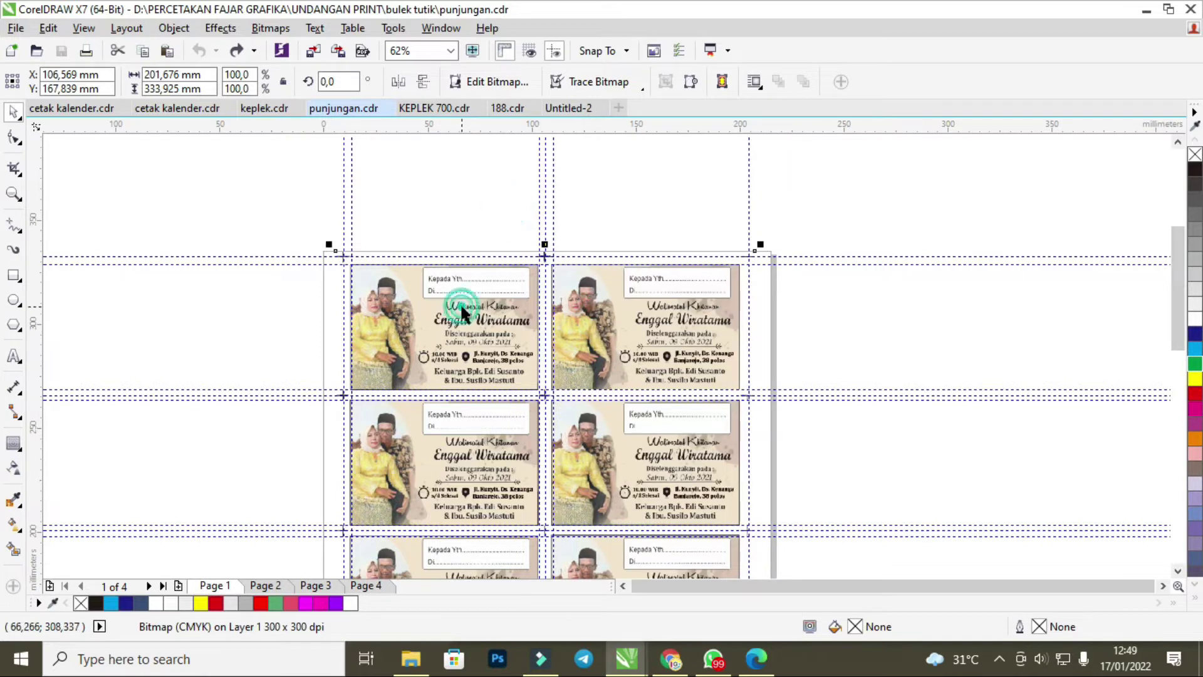
Back in KEPLEK 700.cdr, move the invitation label to the right of the page and deselect it.
left_click(508, 109)
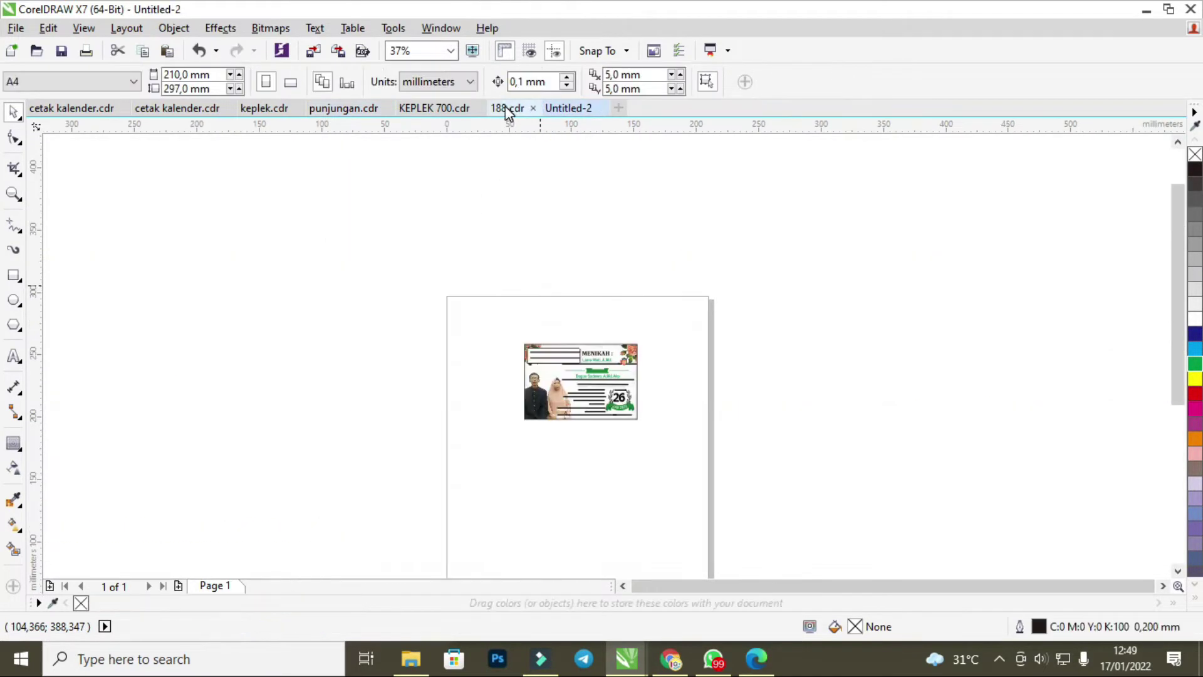
left_click(439, 107)
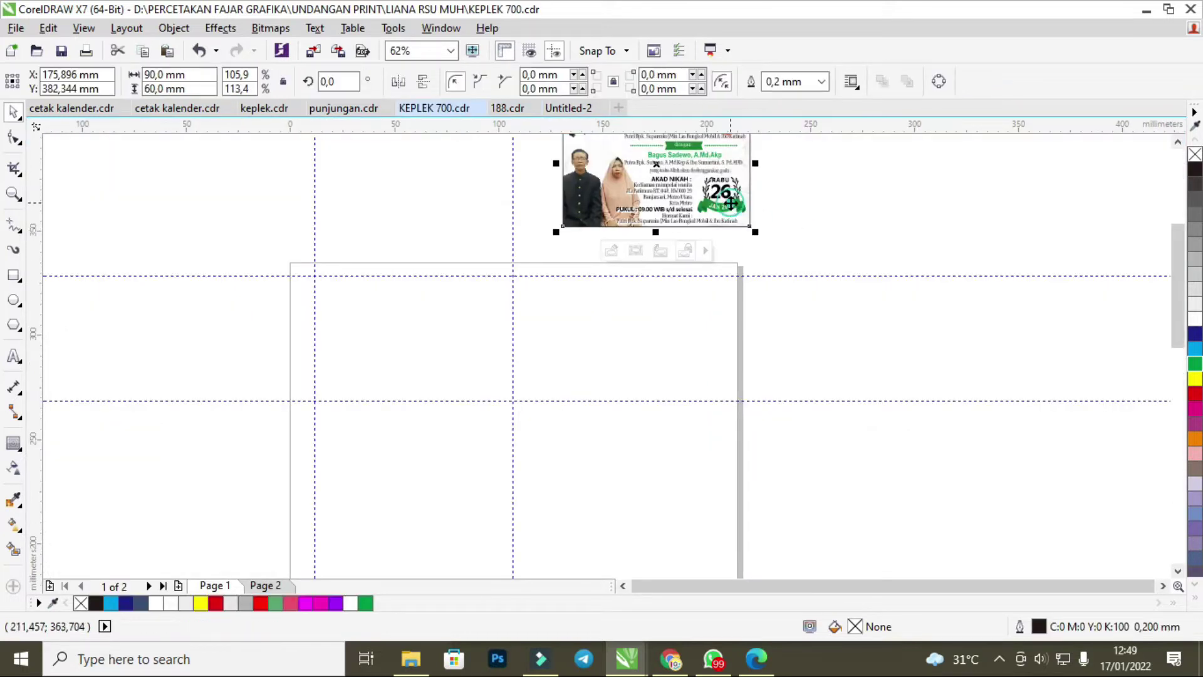
left_click_drag(694, 174, 825, 290)
left_click(886, 188)
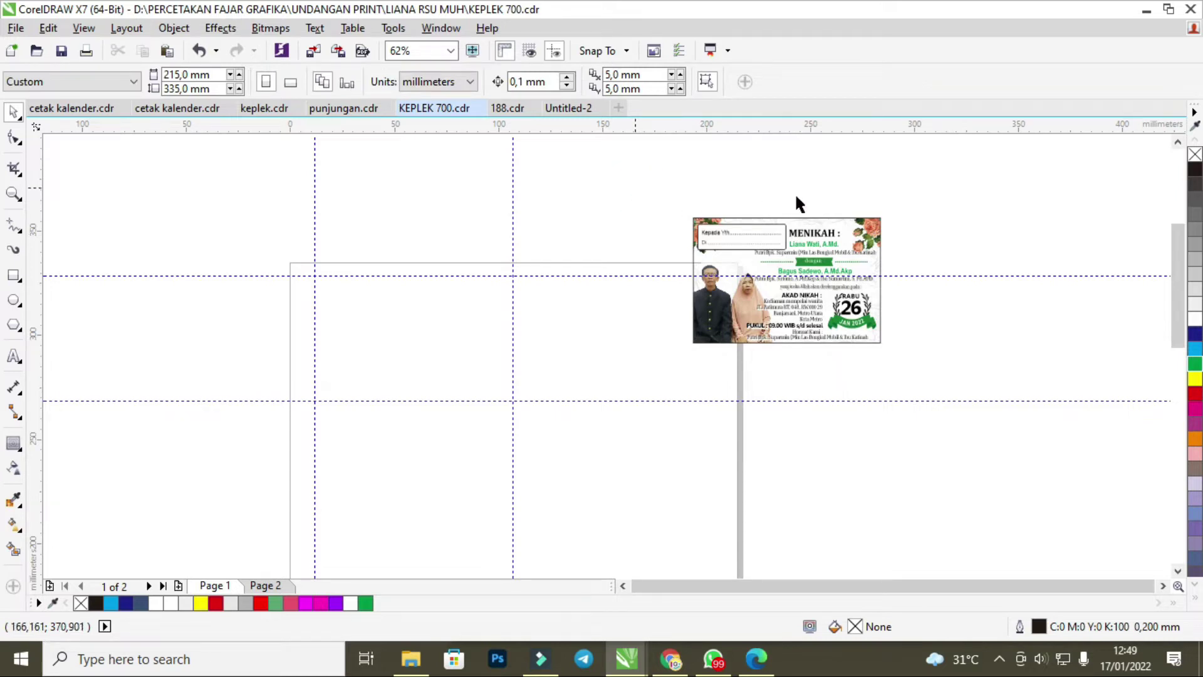
scroll(834, 217, "up", 2)
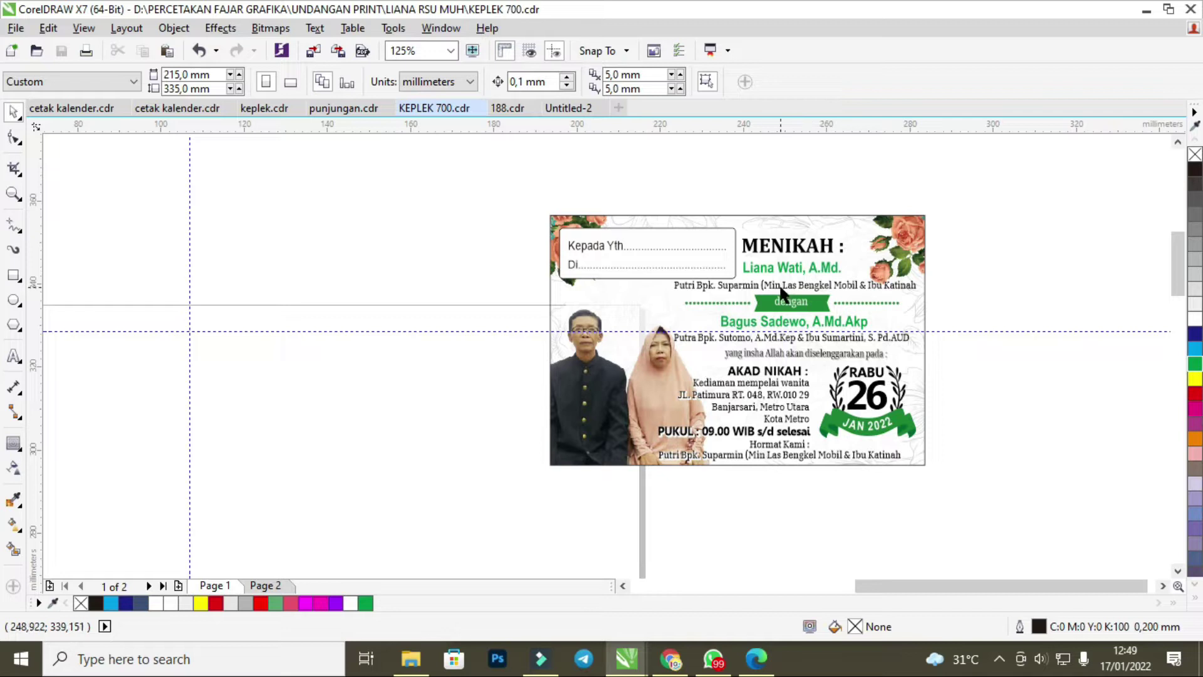
Send the message 'di koreksi gaes' in the customer's WhatsApp chat.
left_click(713, 659)
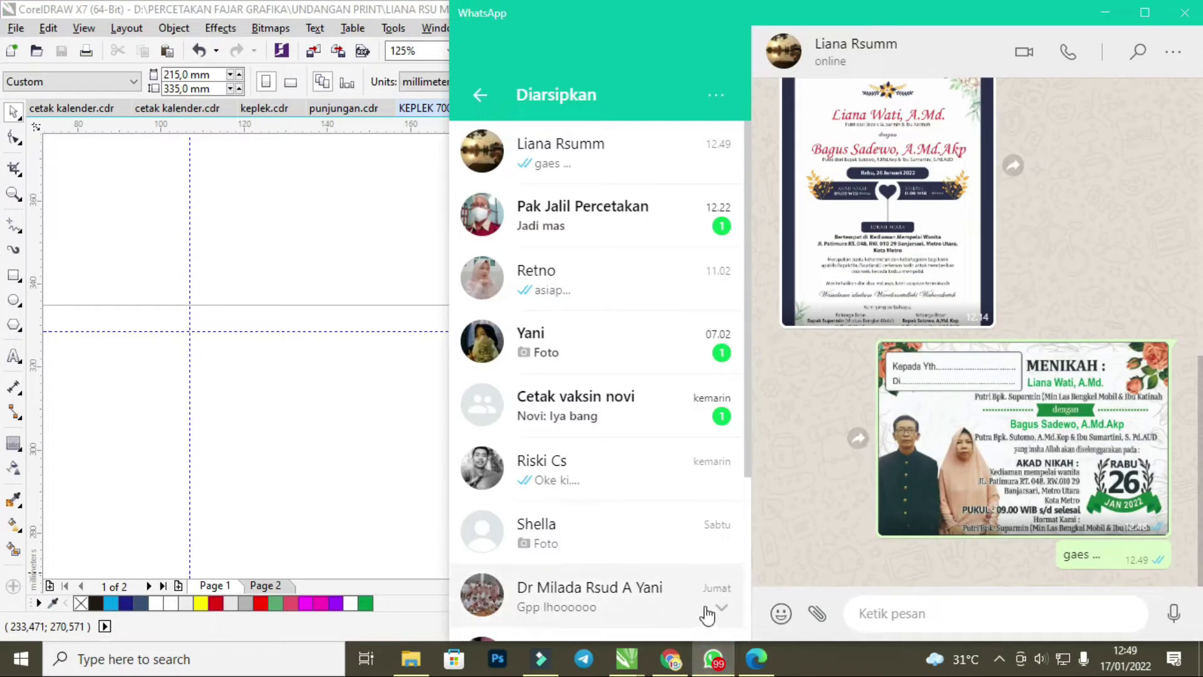
left_click(875, 620)
type("di koreksi")
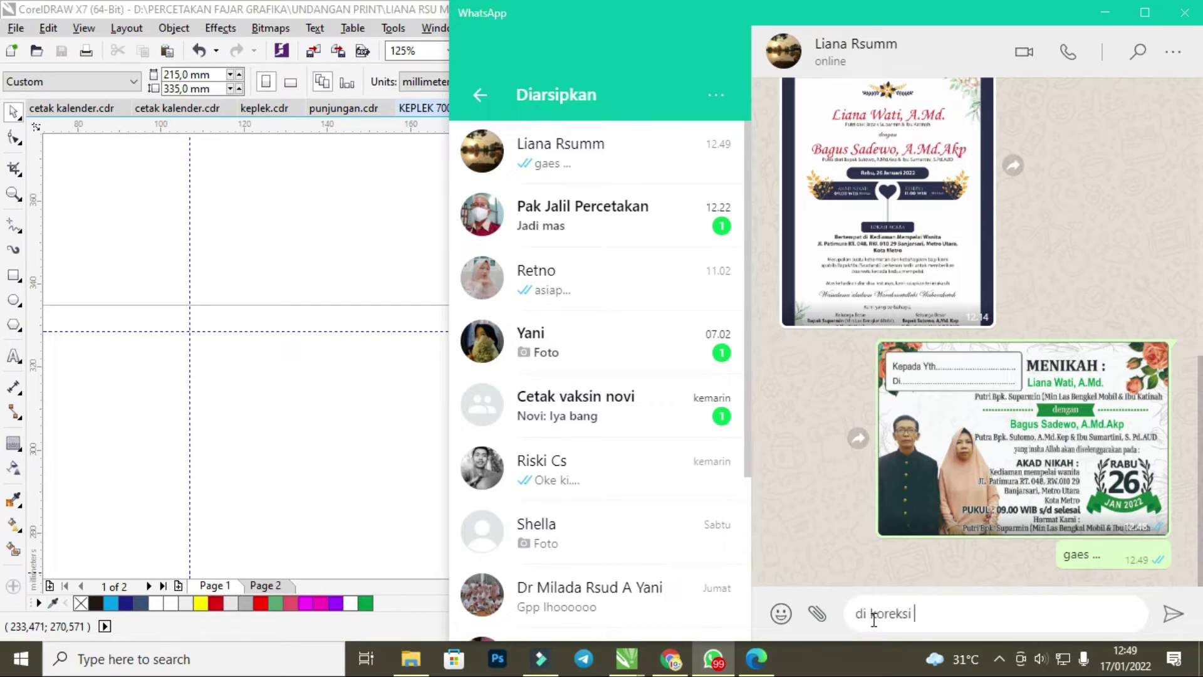
type(" gaes")
key("Return")
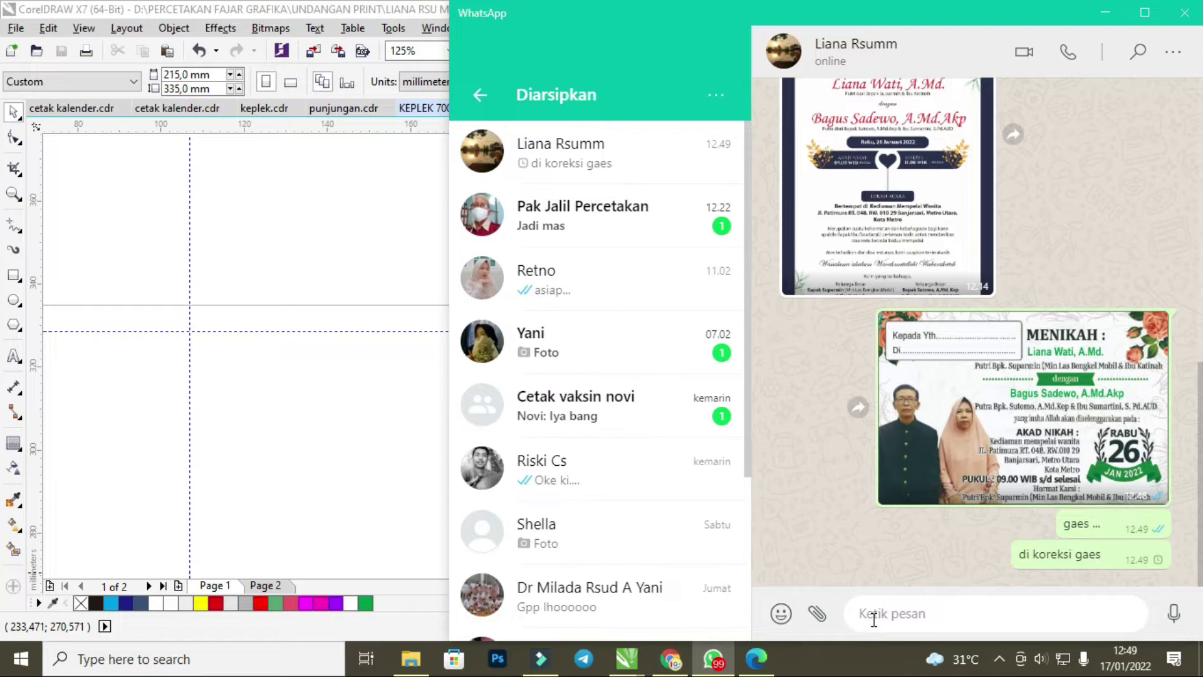
View the sent invitation image enlarged, zooming in and out to check it.
left_click(1077, 392)
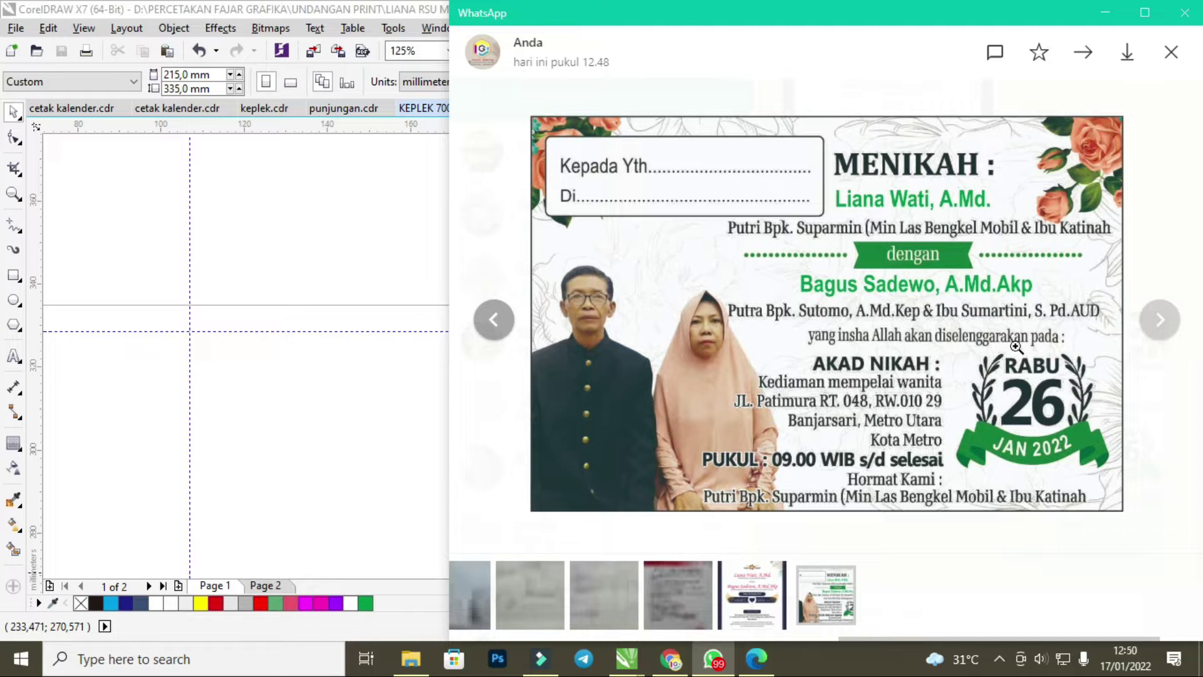
left_click(1172, 52)
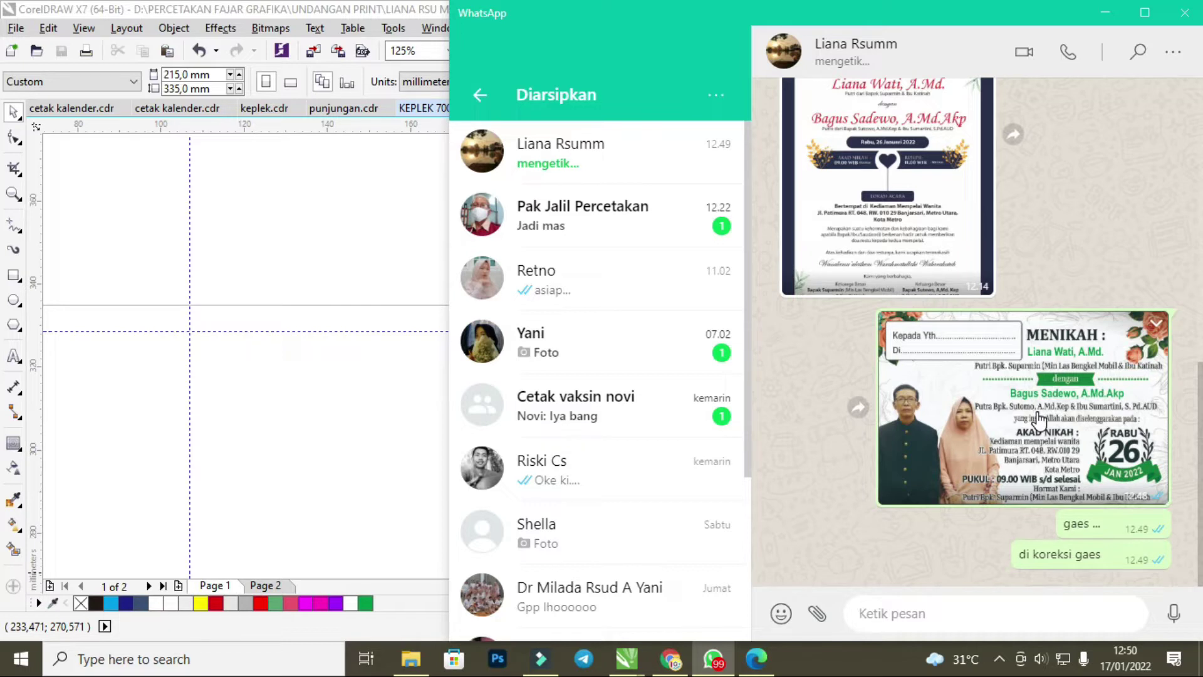
left_click(1085, 475)
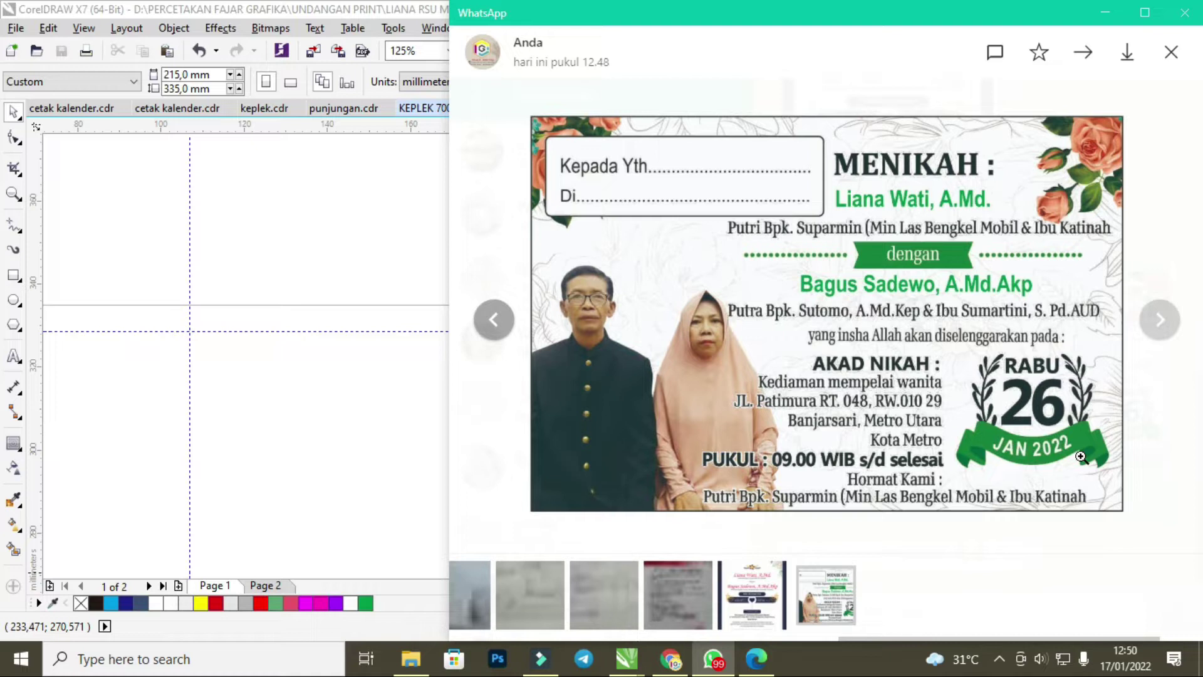
left_click(1062, 447)
left_click(1066, 377)
left_click(1172, 52)
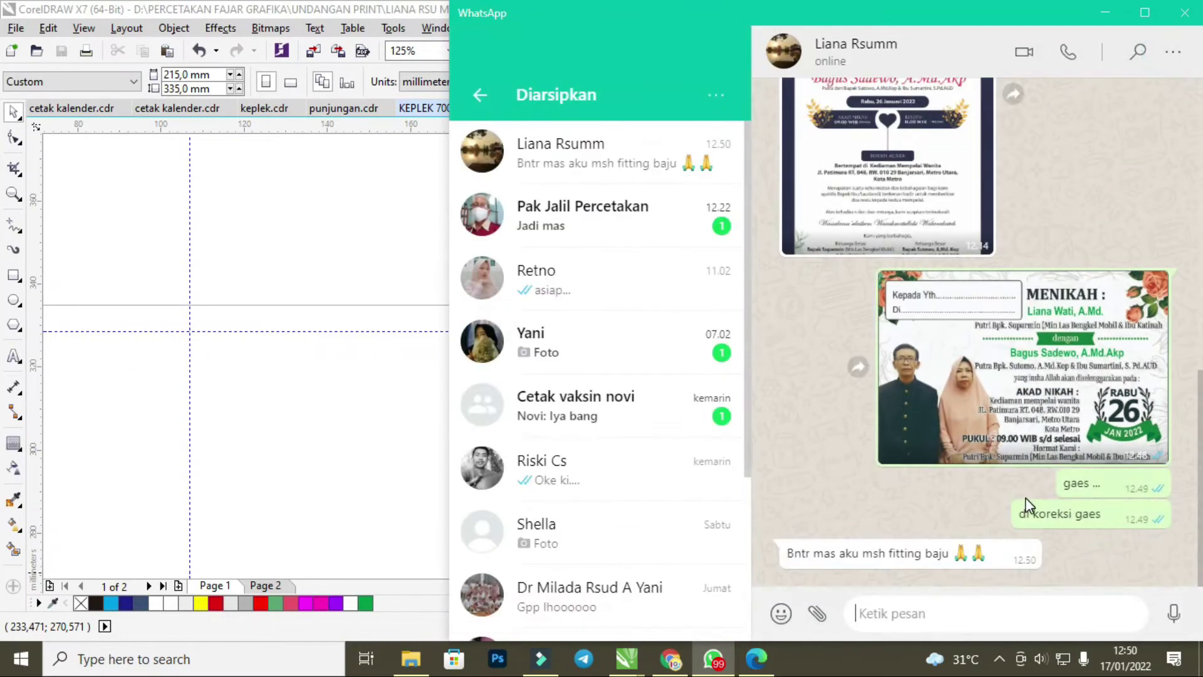
Reply 'iya' to the customer and return to the Untitled-2 drawing.
left_click(949, 618)
type("iya")
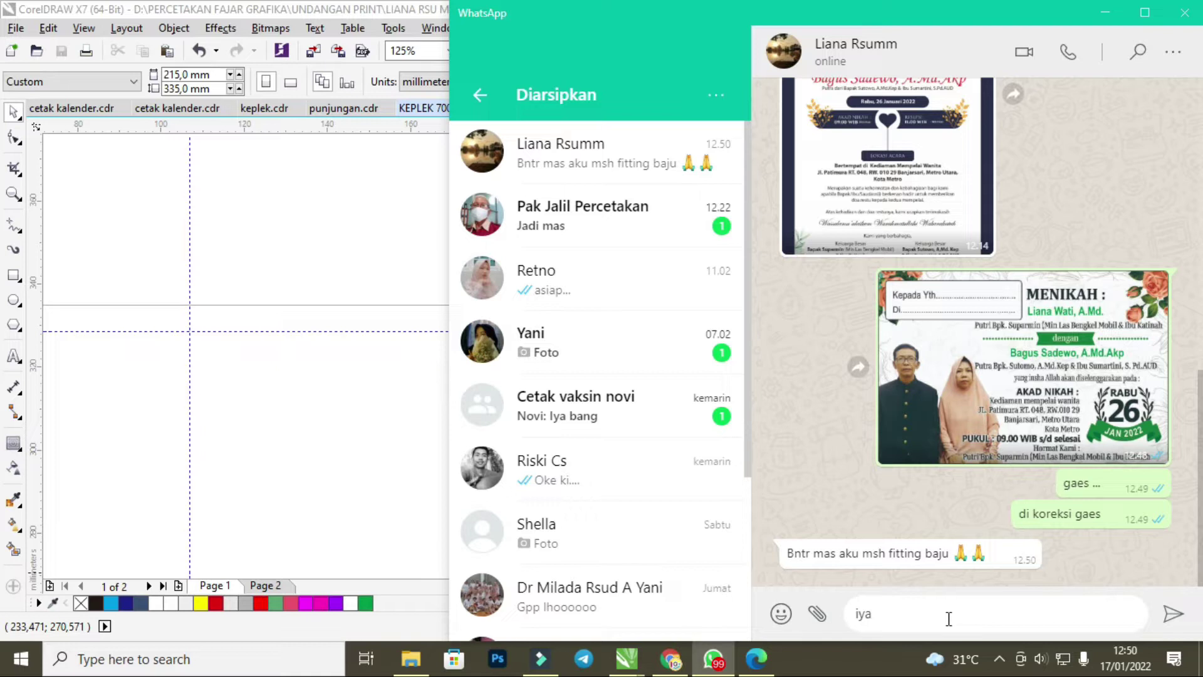
key("Return")
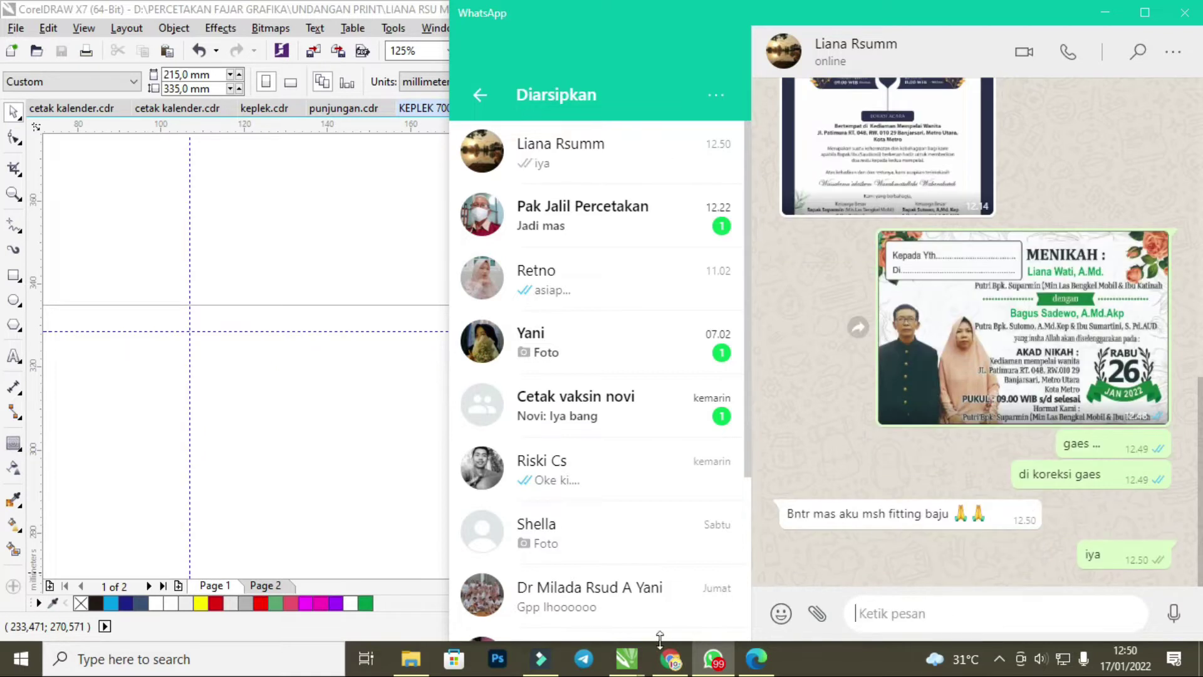
mouse_move(630, 667)
left_click(1060, 593)
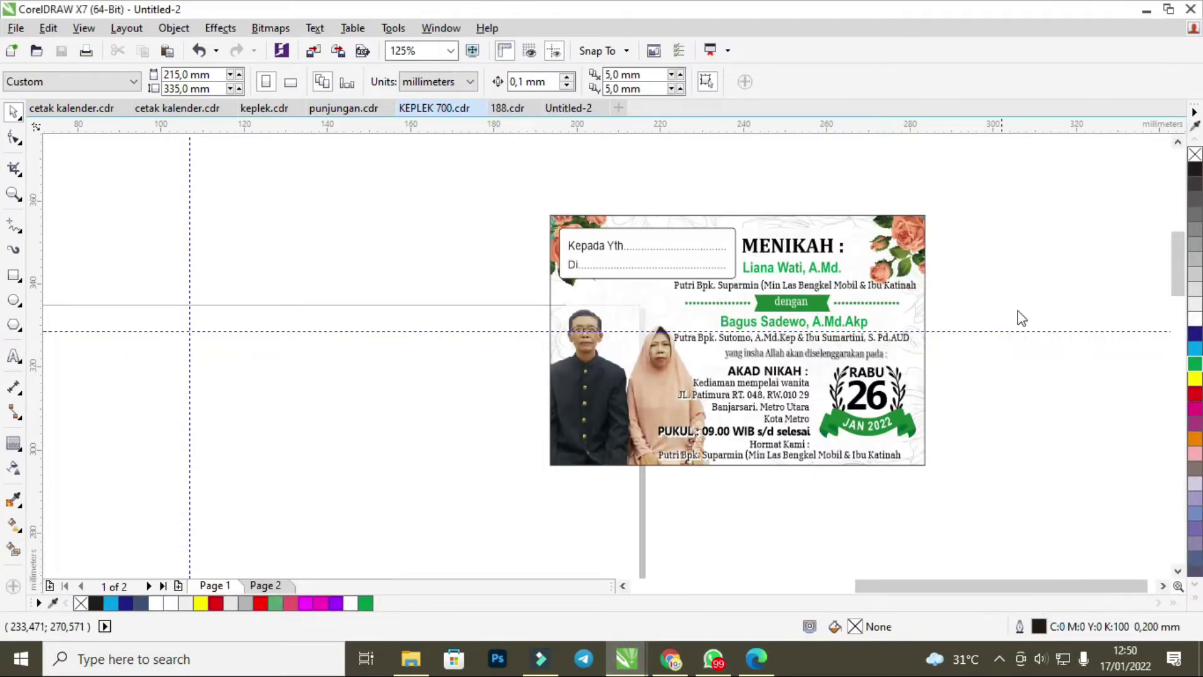
Try editing the invitation PowerClip text directly, then clear the selection.
scroll(599, 348, "up", 6)
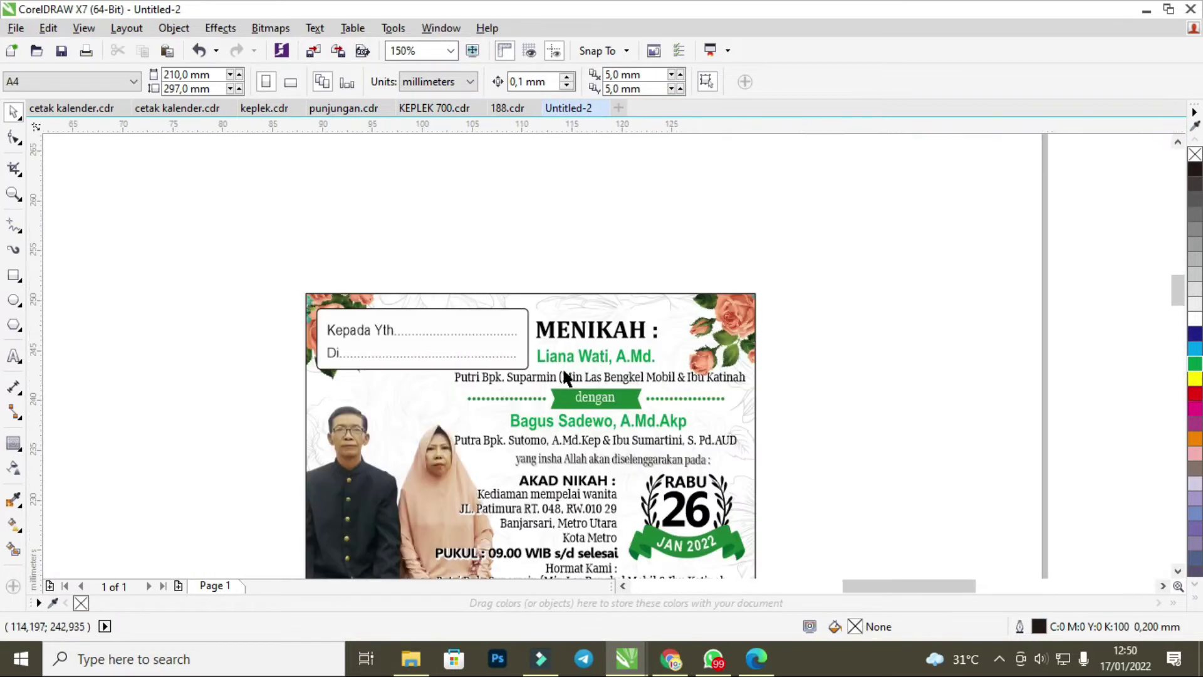
left_click(651, 396)
key("F8")
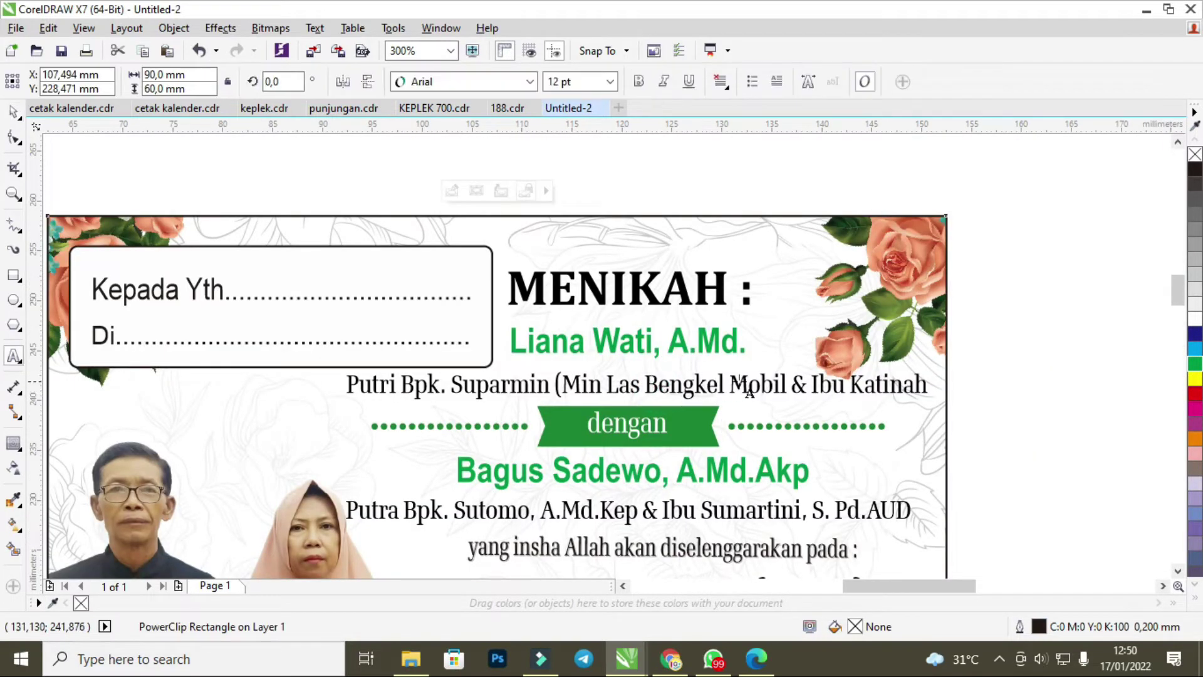
left_click(749, 383)
left_click(14, 112)
key("Escape")
Inside the PowerClip, add ')' after Mobil in the Putri Bpk. Suparmin line and finish editing.
right_click(603, 248)
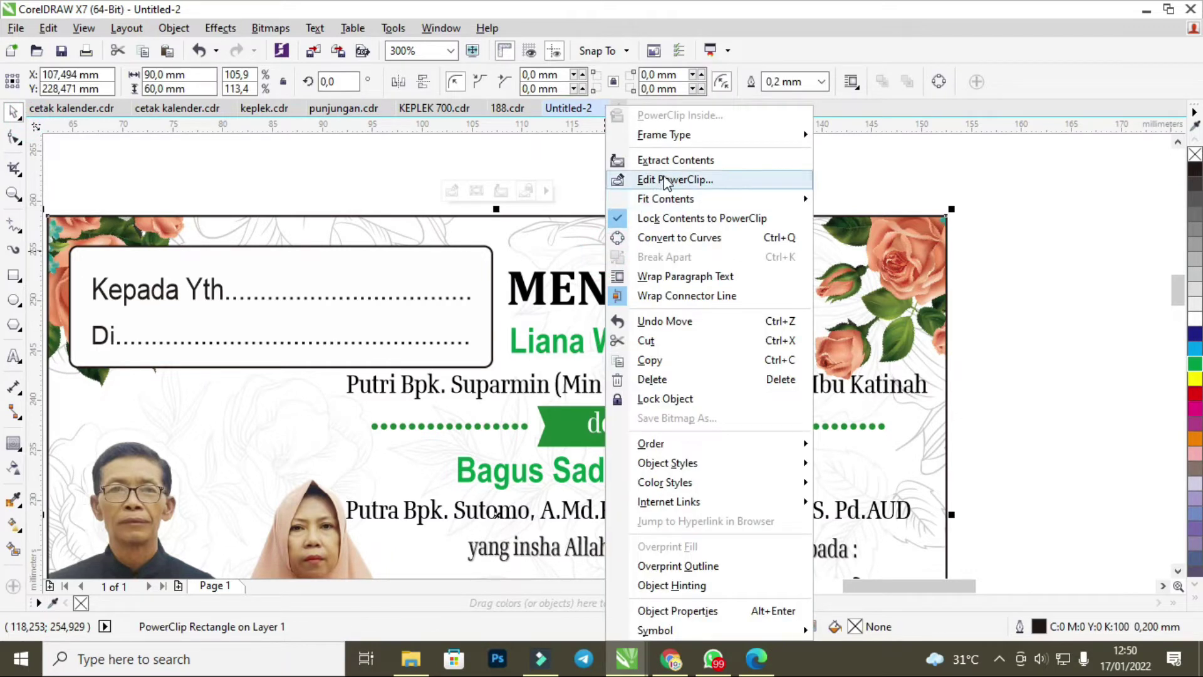
left_click(641, 183)
left_click(658, 386)
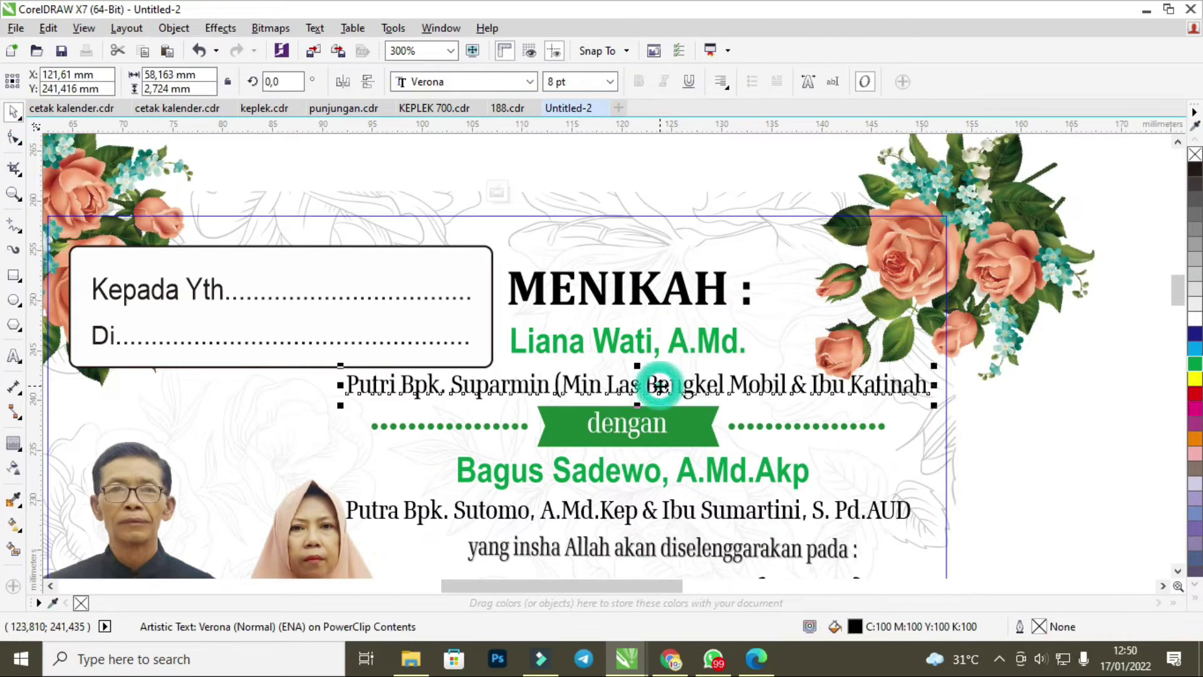
double_click(671, 396)
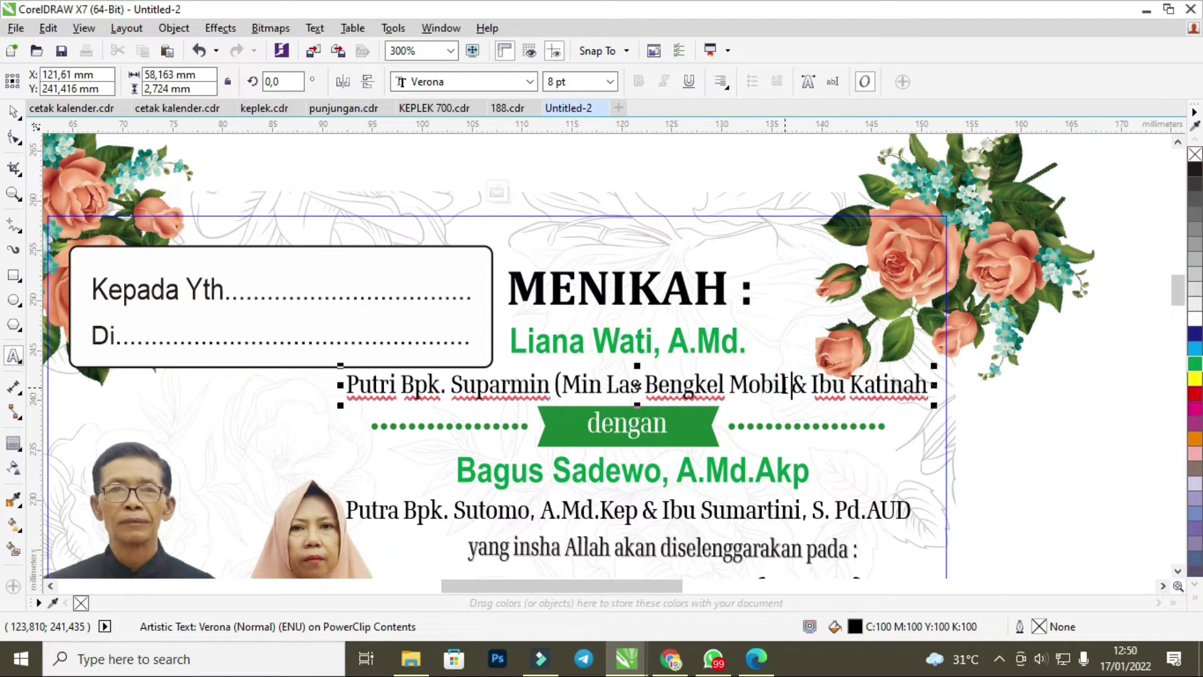
type(")")
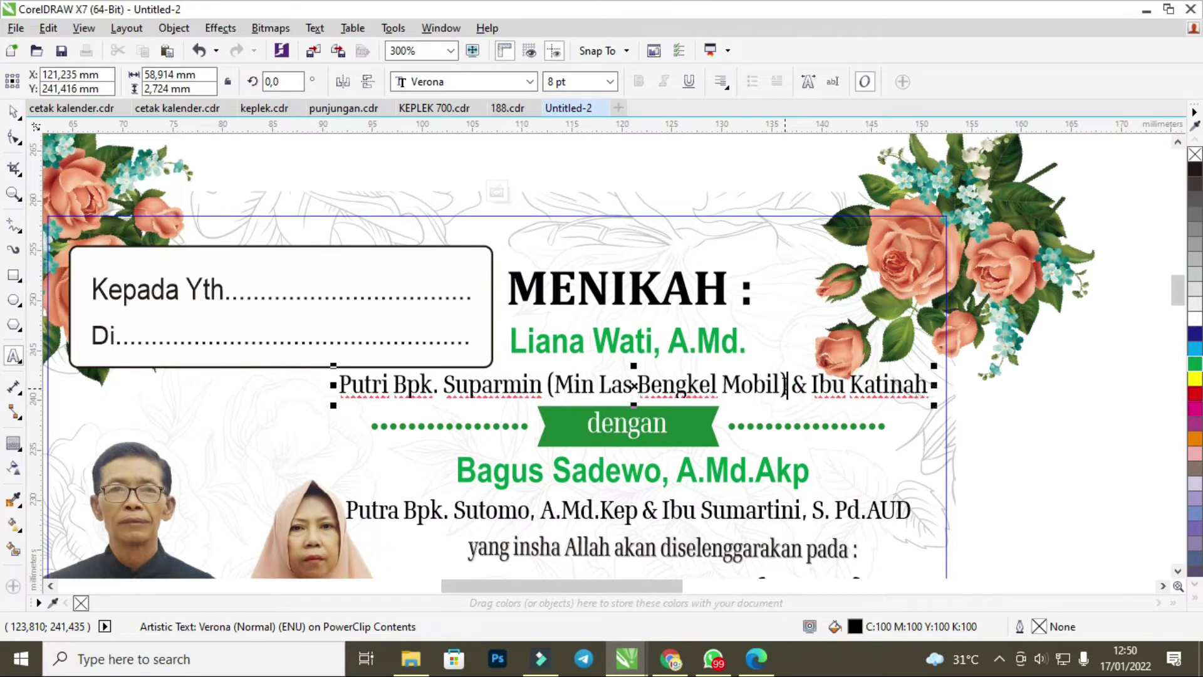
left_click_drag(1179, 292, 1177, 316)
left_click(754, 424)
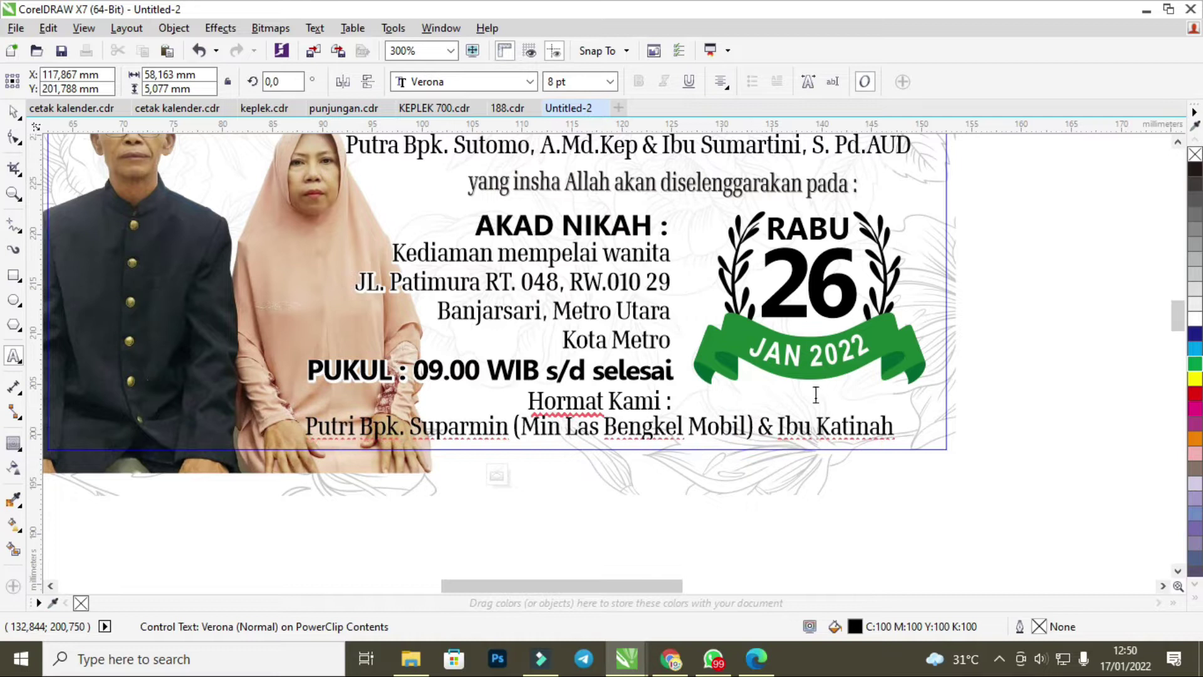
key("ctrl+s")
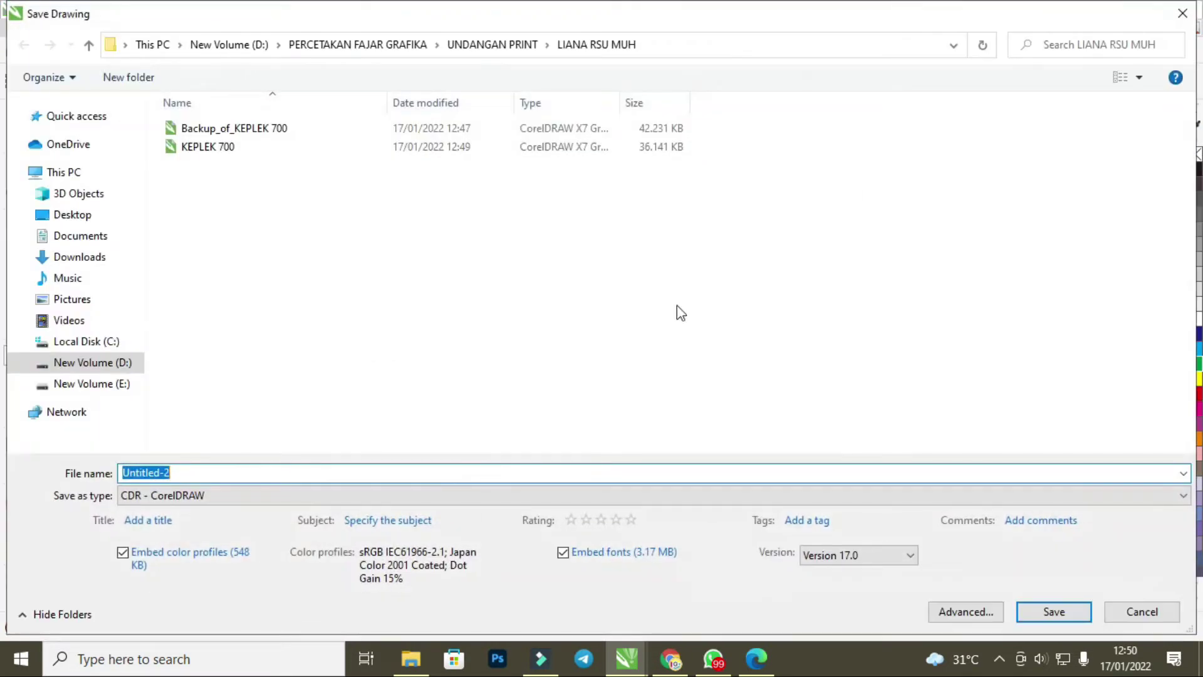
left_click(1182, 13)
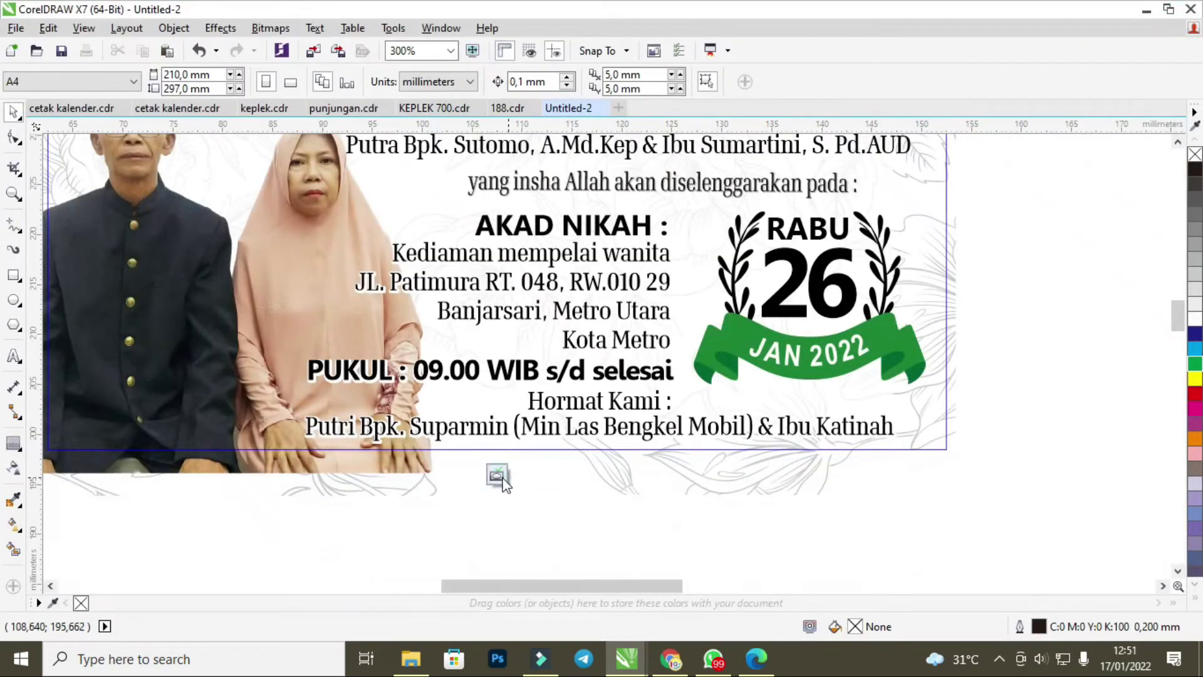
left_click(496, 475)
Switch to KEPLEK 700.cdr and select its invitation PowerClip.
scroll(658, 452, "down", 1)
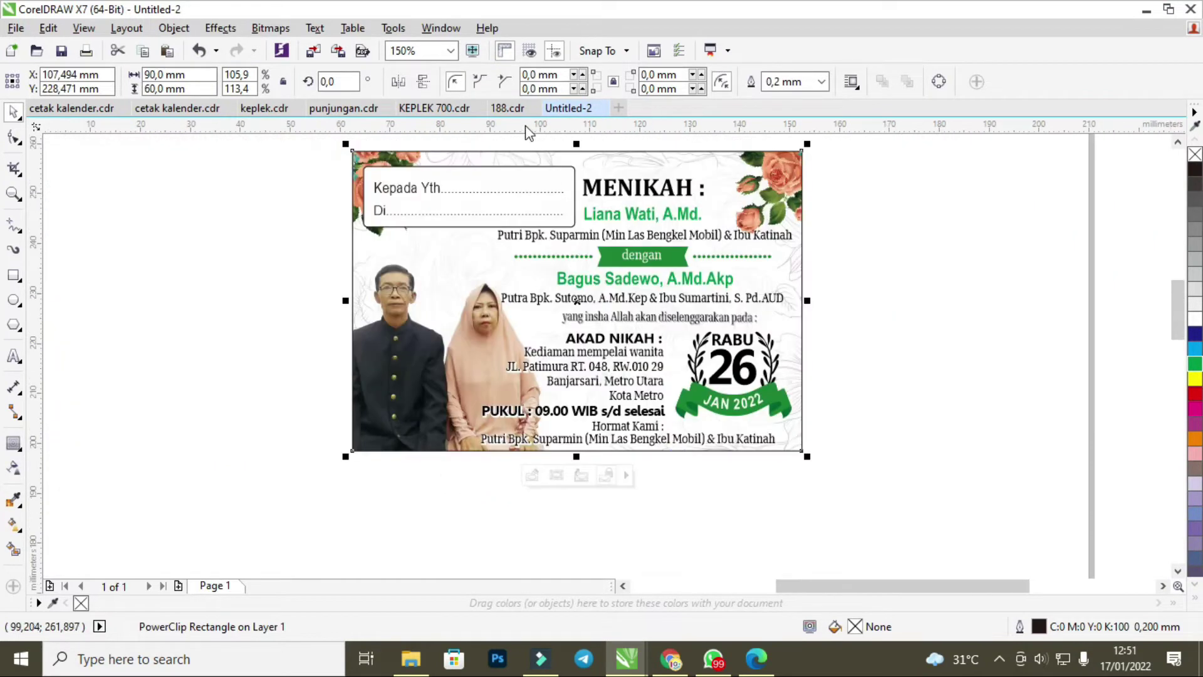
left_click(455, 107)
scroll(538, 352, "down", 2)
scroll(615, 322, "up", 3)
left_click(543, 369)
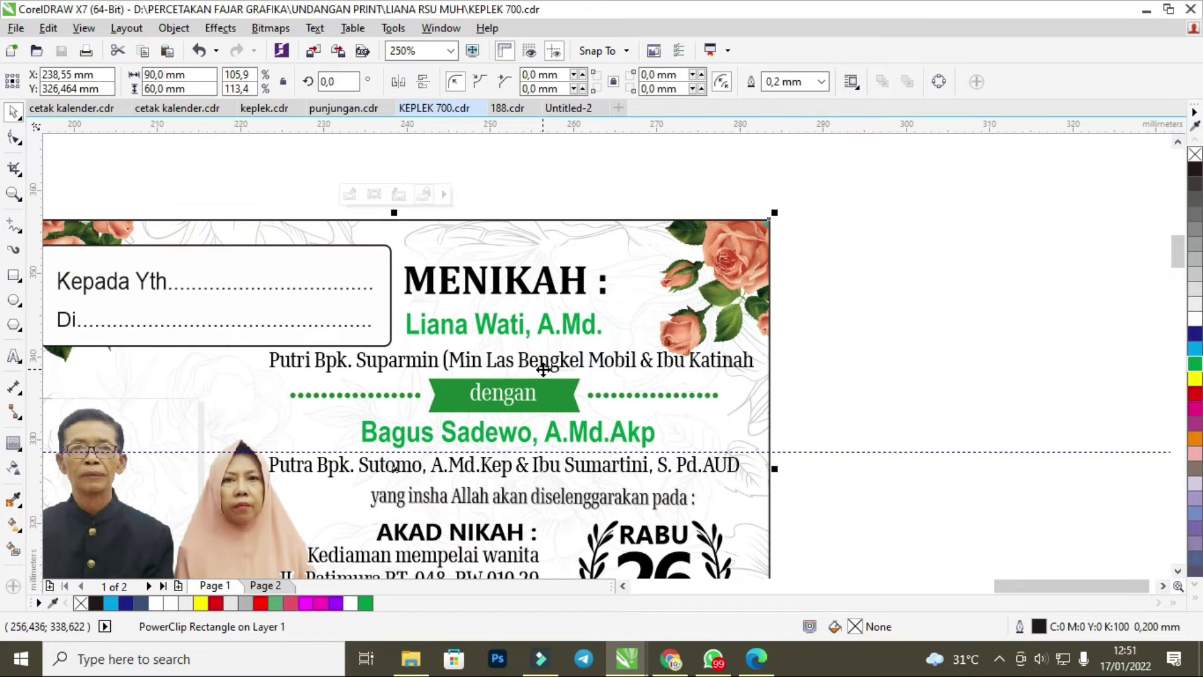
Inside the PowerClip, add ')' after Mobil in both Putri Bpk. Suparmin lines.
right_click(543, 369)
left_click(639, 180)
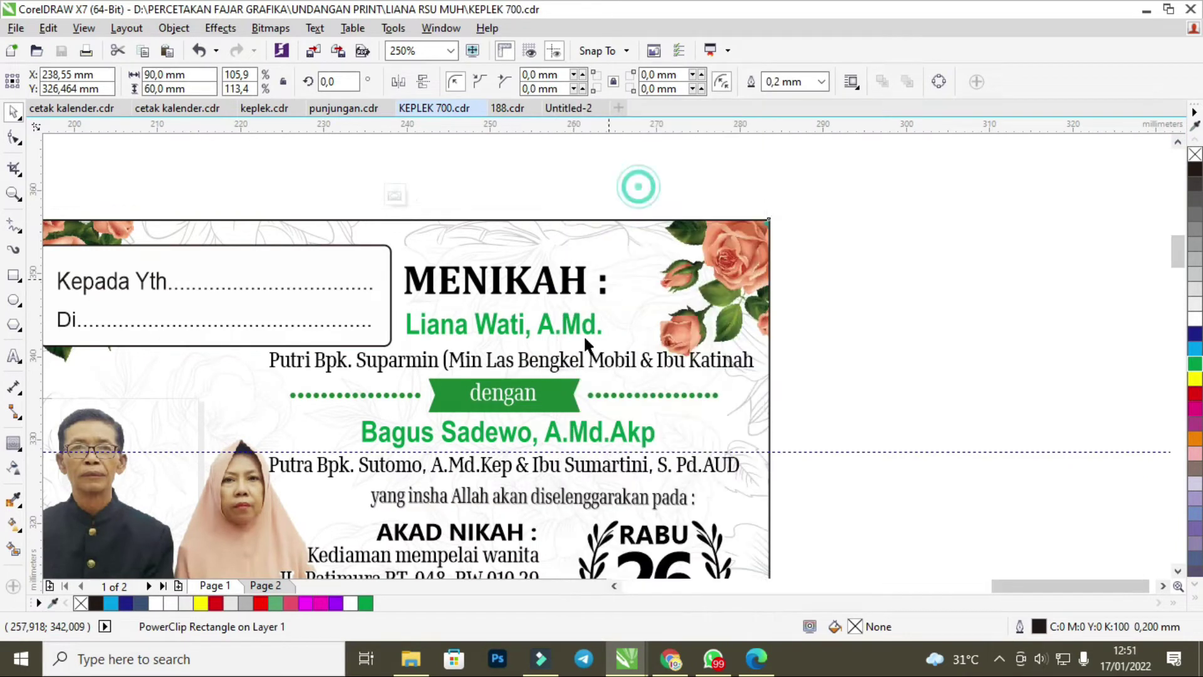
left_click(574, 368)
key("F8")
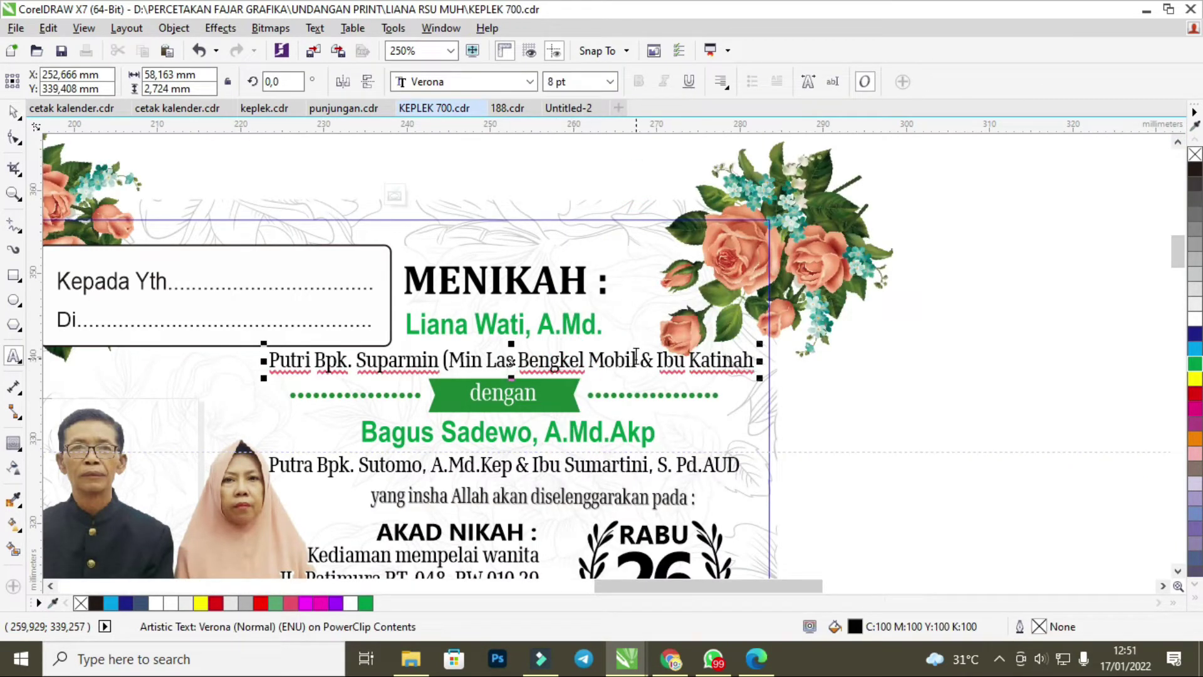
left_click(636, 357)
type(")")
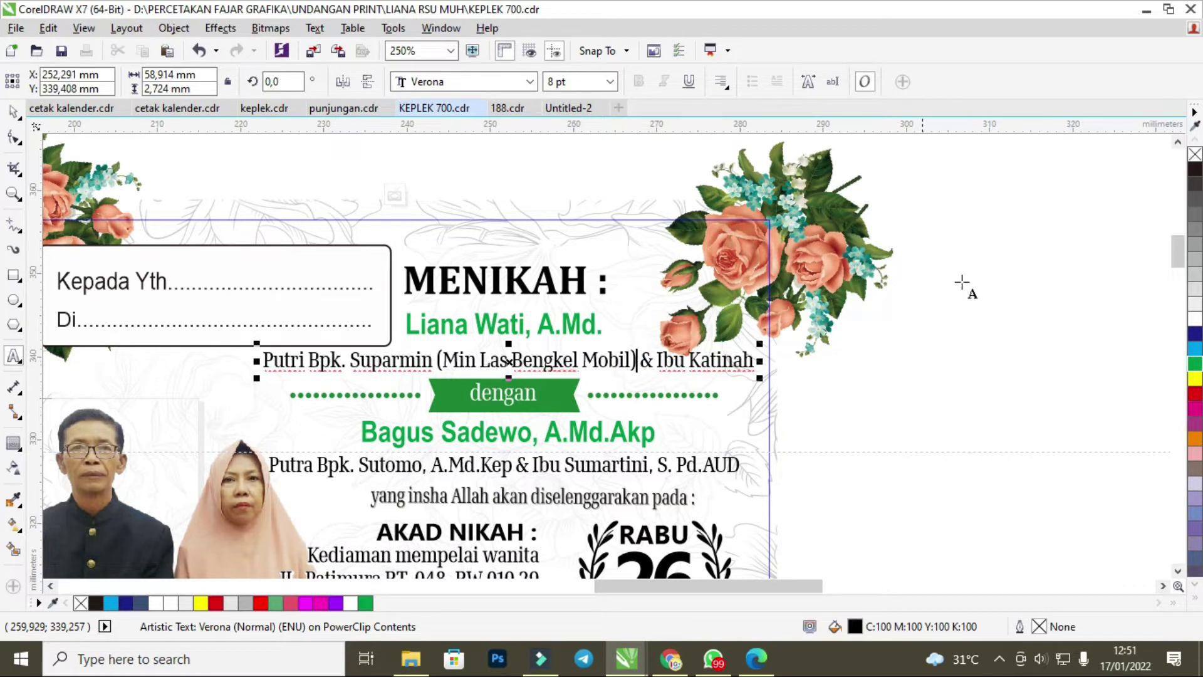
left_click_drag(1183, 262, 1183, 288)
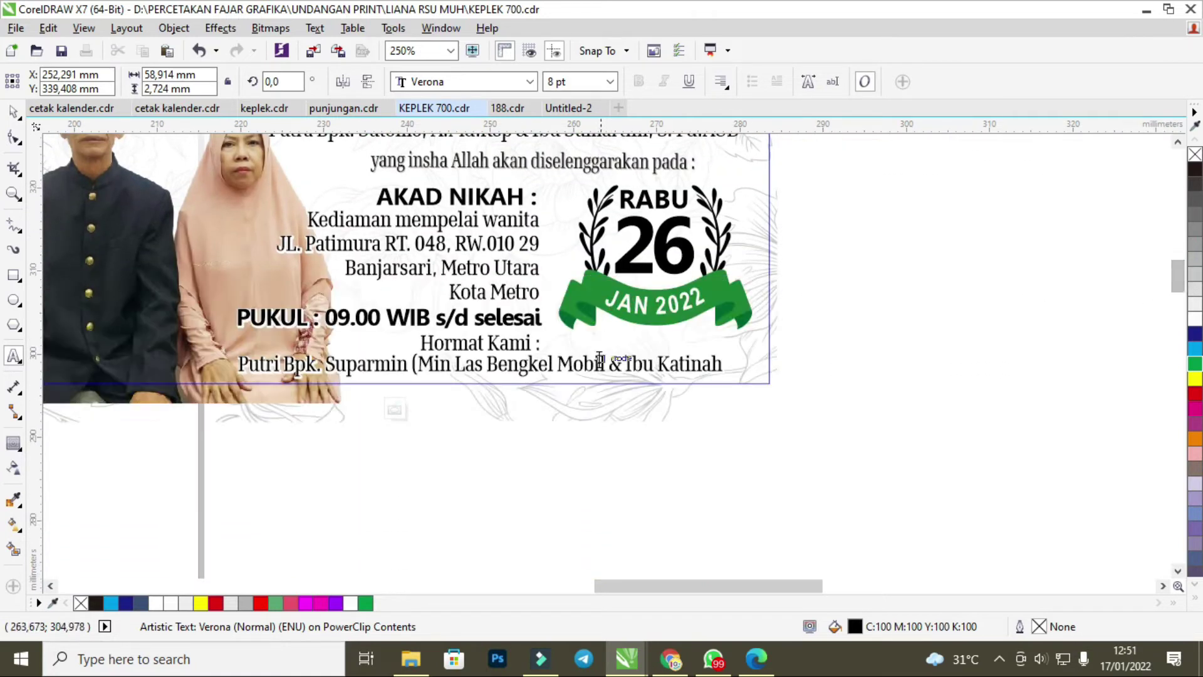
left_click(605, 363)
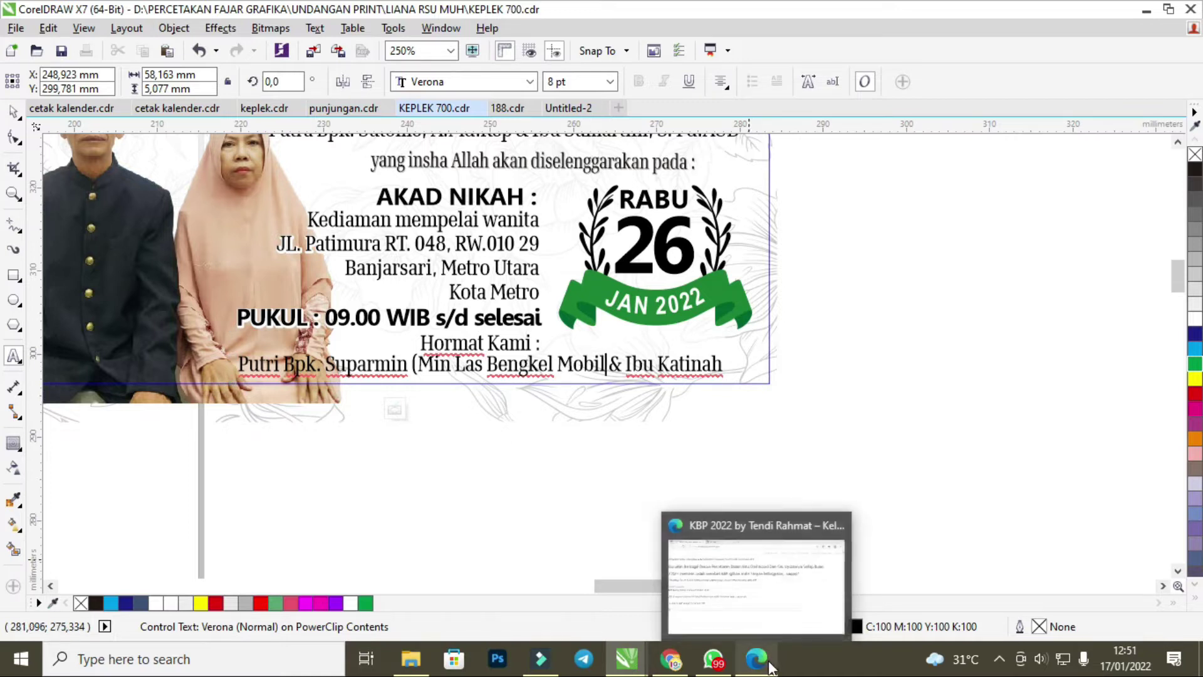
type(")")
Finish editing the label's PowerClip contents and deselect the label.
left_click(825, 409)
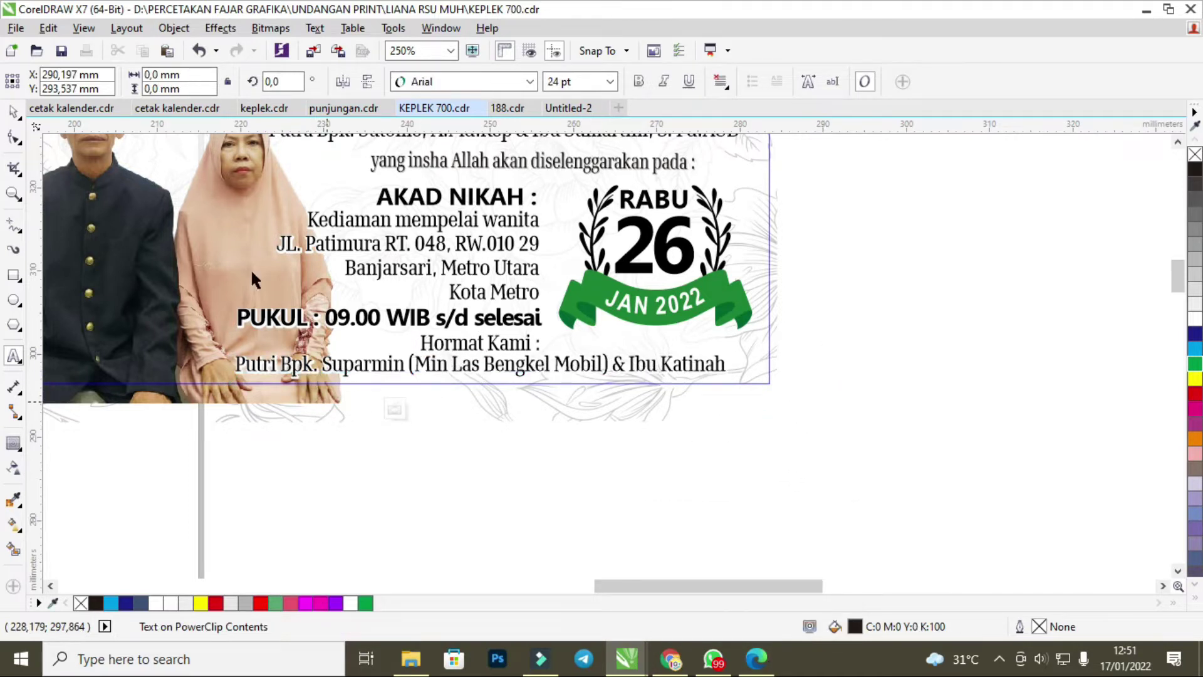
left_click(13, 113)
left_click(395, 409)
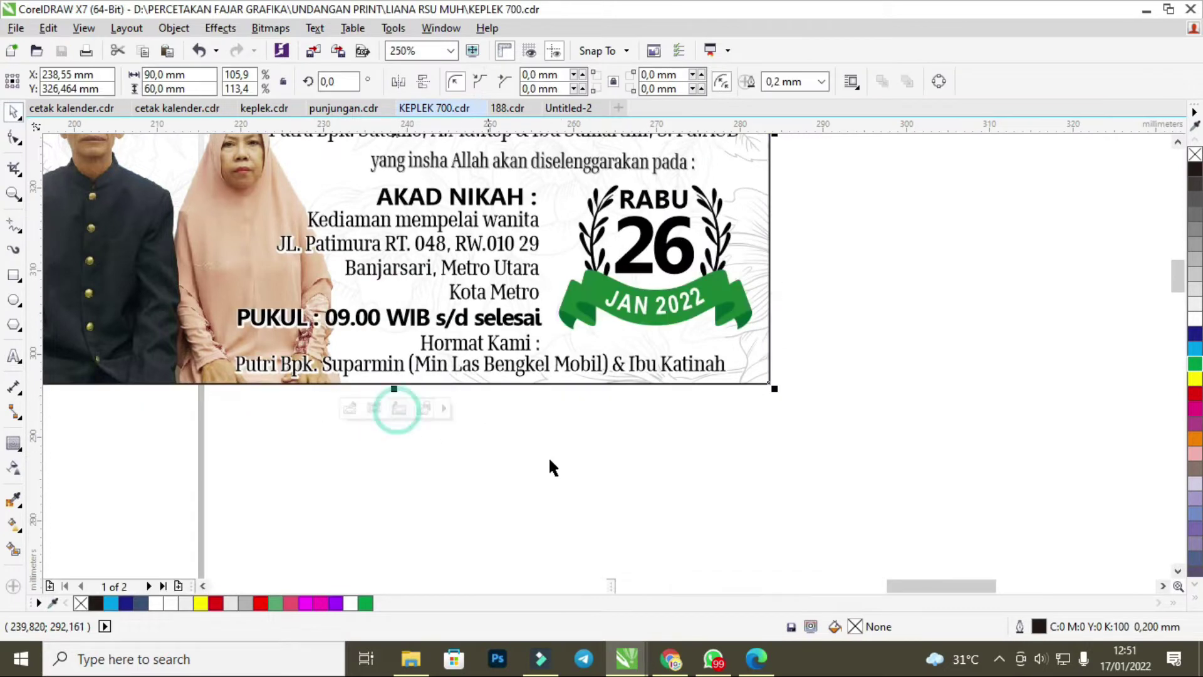
left_click(619, 467)
scroll(450, 440, "down", 2)
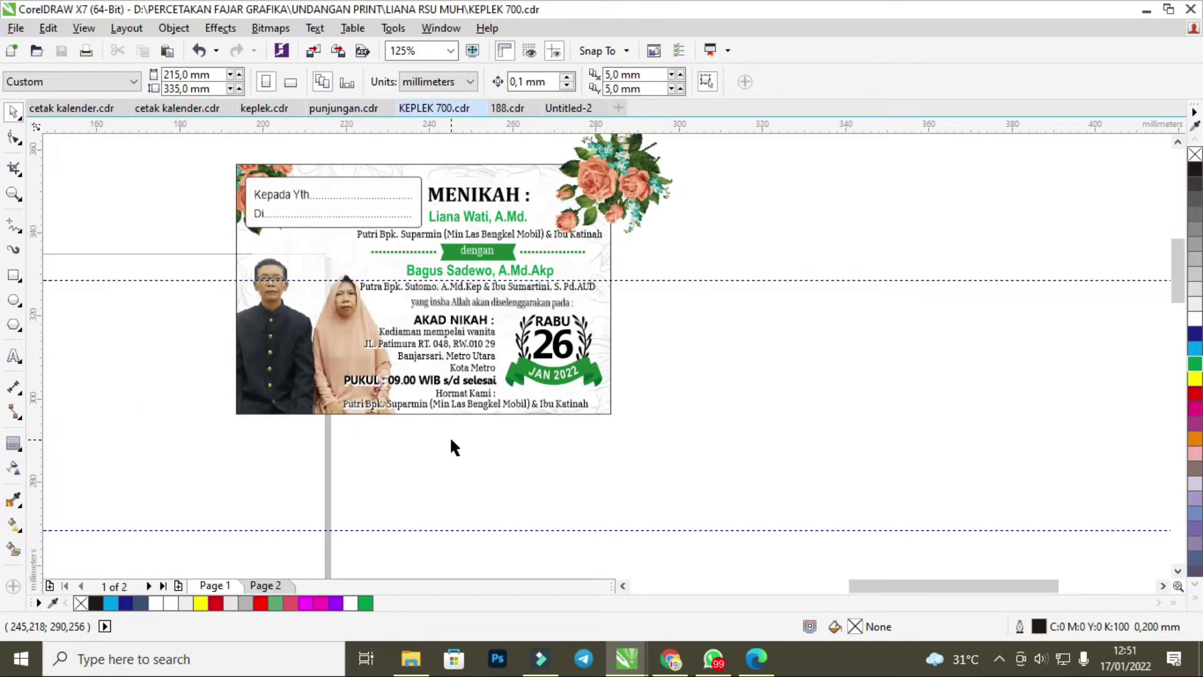
left_click(720, 356)
In keplek.cdr, delete the empty rectangle, the top-right card and the card below it.
left_click(264, 107)
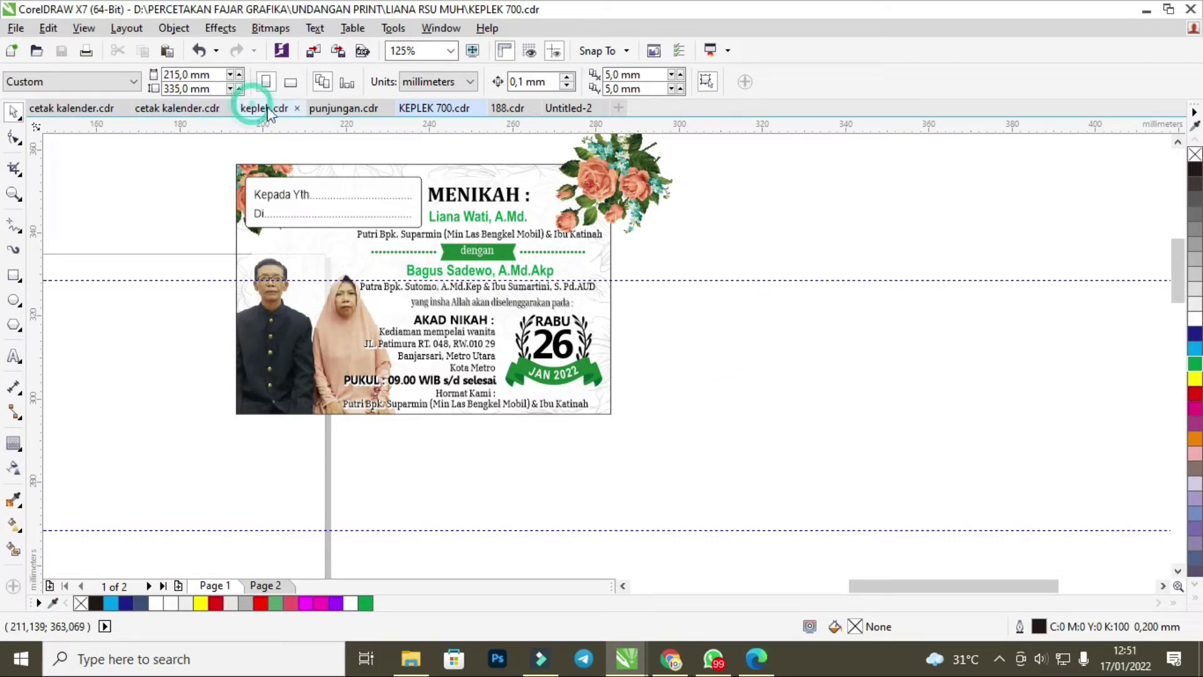
left_click(838, 202)
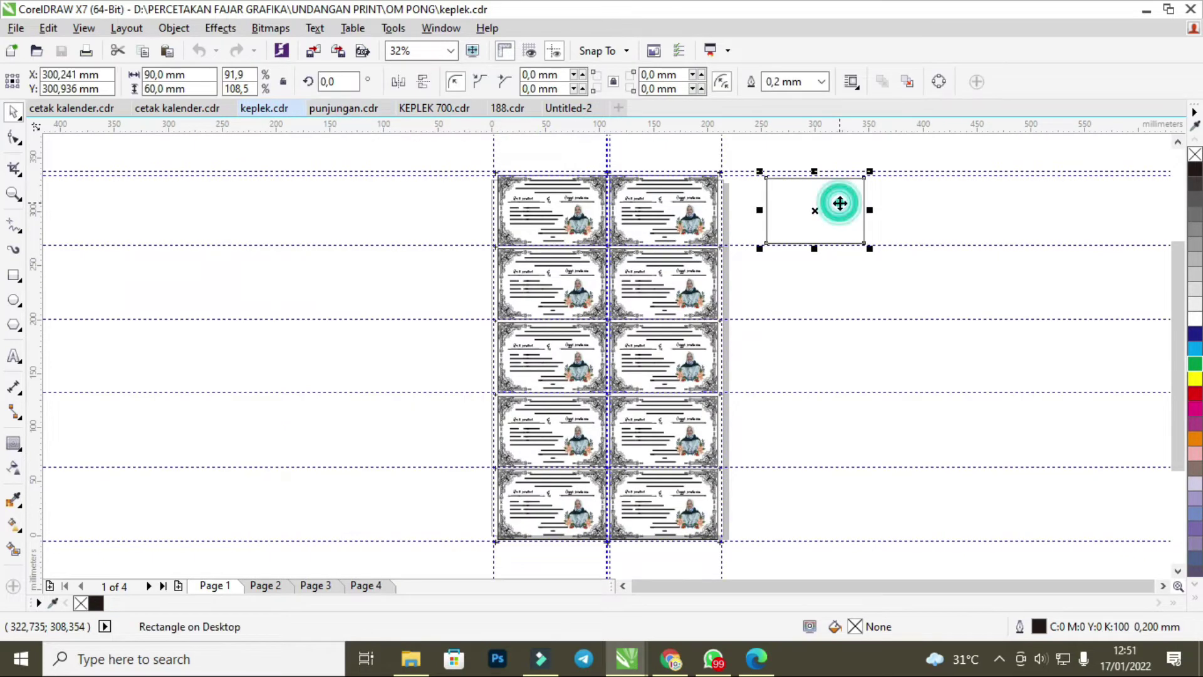
key("Delete")
left_click_drag(690, 221, 670, 210)
key("Delete")
left_click(653, 289)
key("Delete")
Delete the remaining invitation cards in the third, fourth and bottom rows.
left_click_drag(559, 276, 577, 362)
key("Delete")
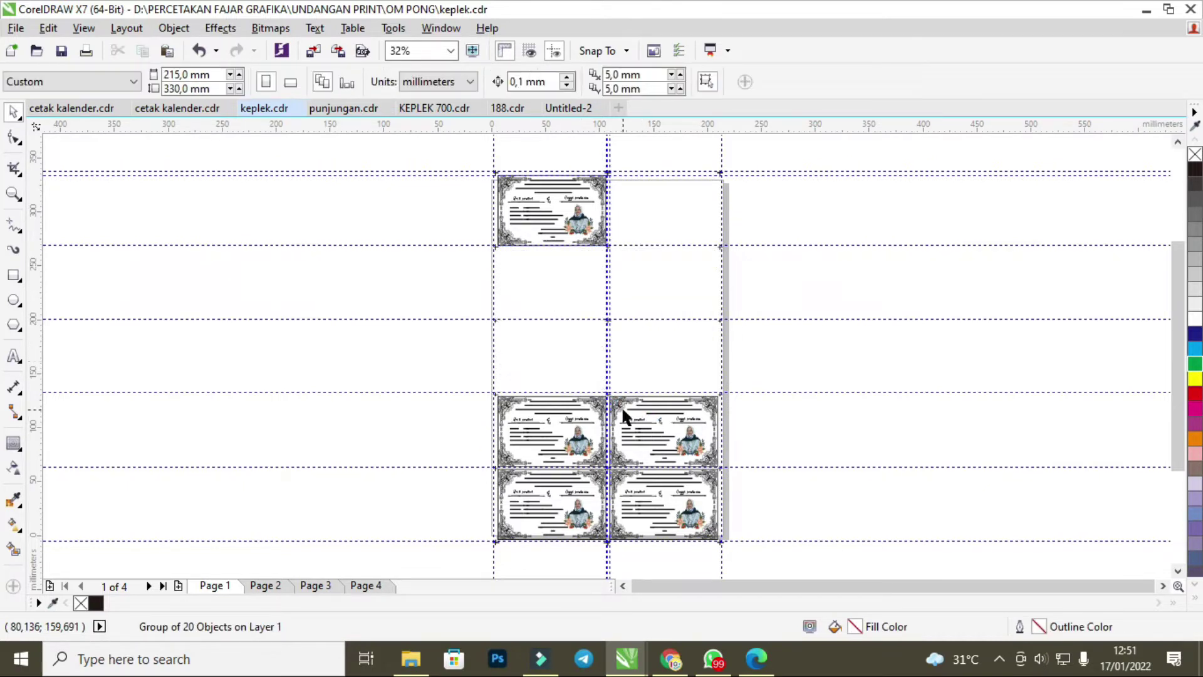
left_click(580, 442)
key("Delete")
left_click(578, 442)
key("Delete")
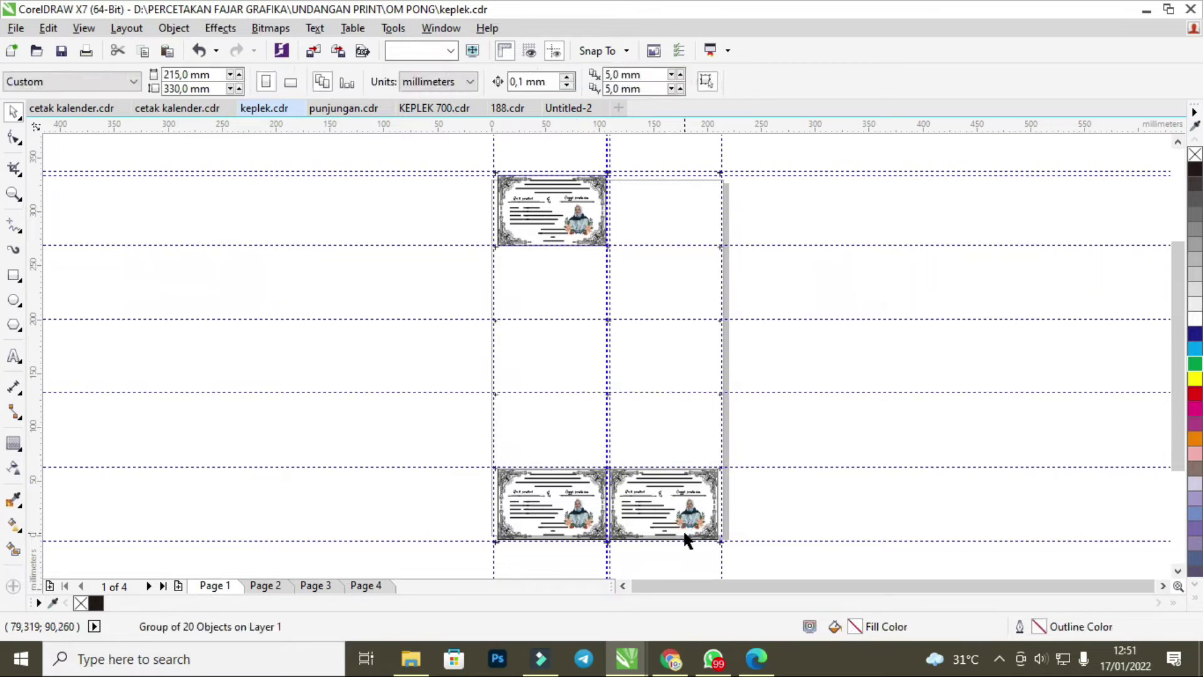
left_click(685, 537)
key("Delete")
left_click(578, 511)
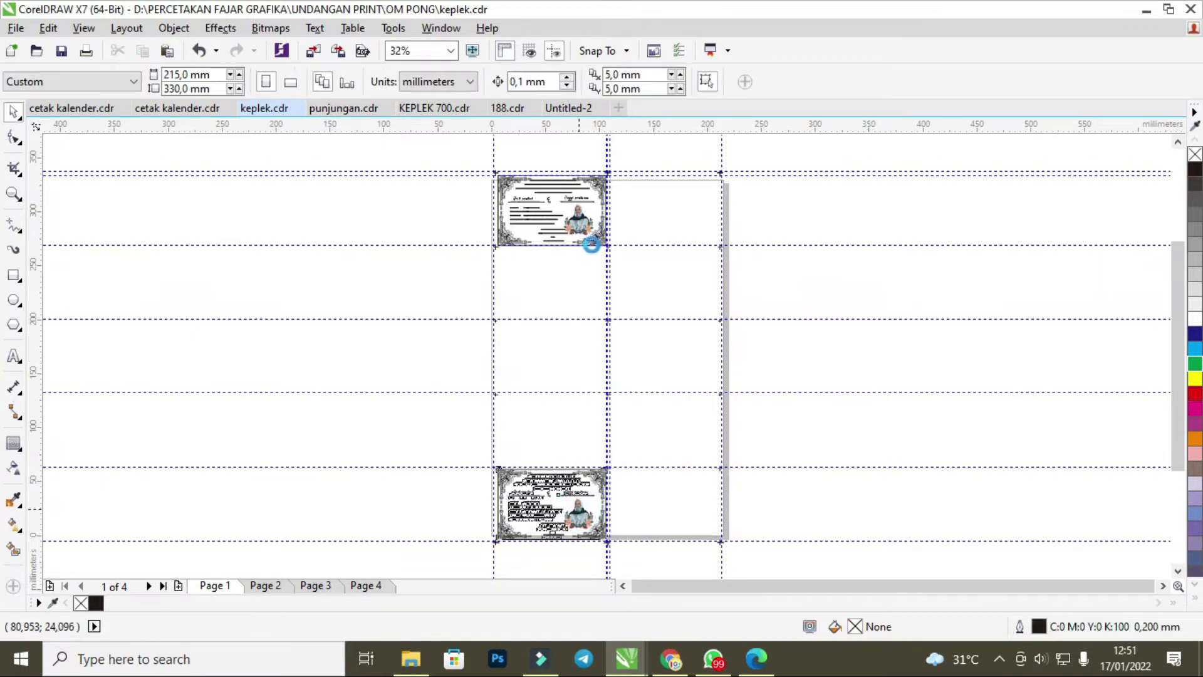
key("Delete")
scroll(576, 160, "up", 2)
scroll(578, 155, "up", 2)
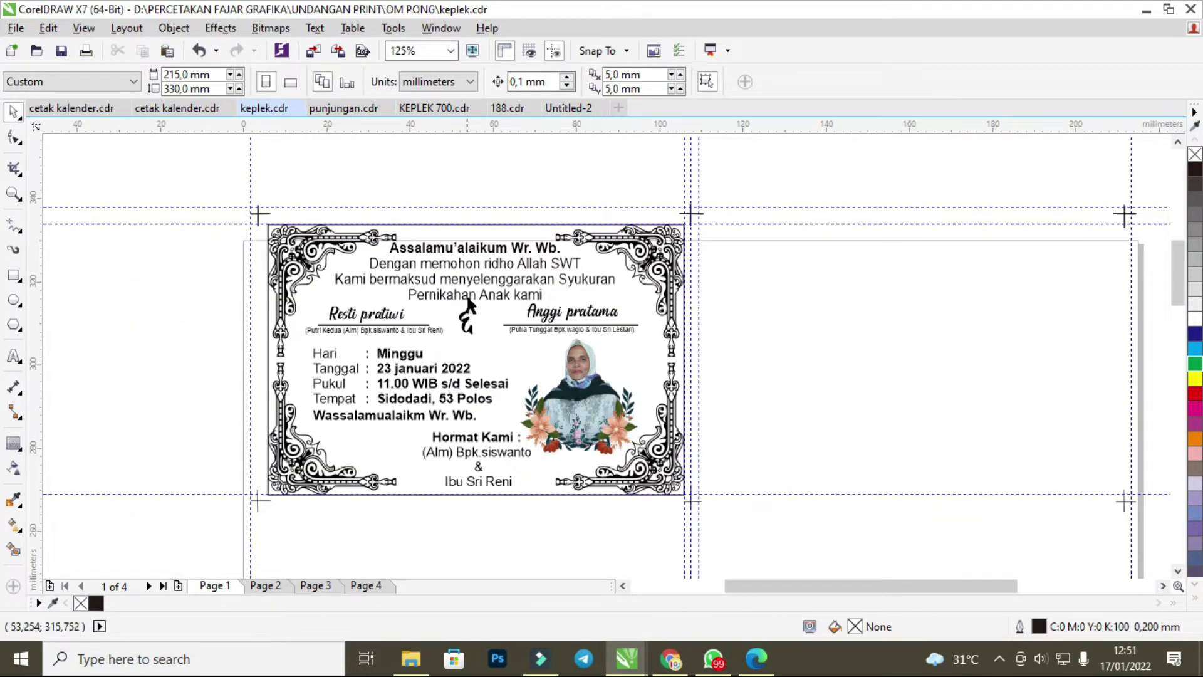
left_click(588, 401)
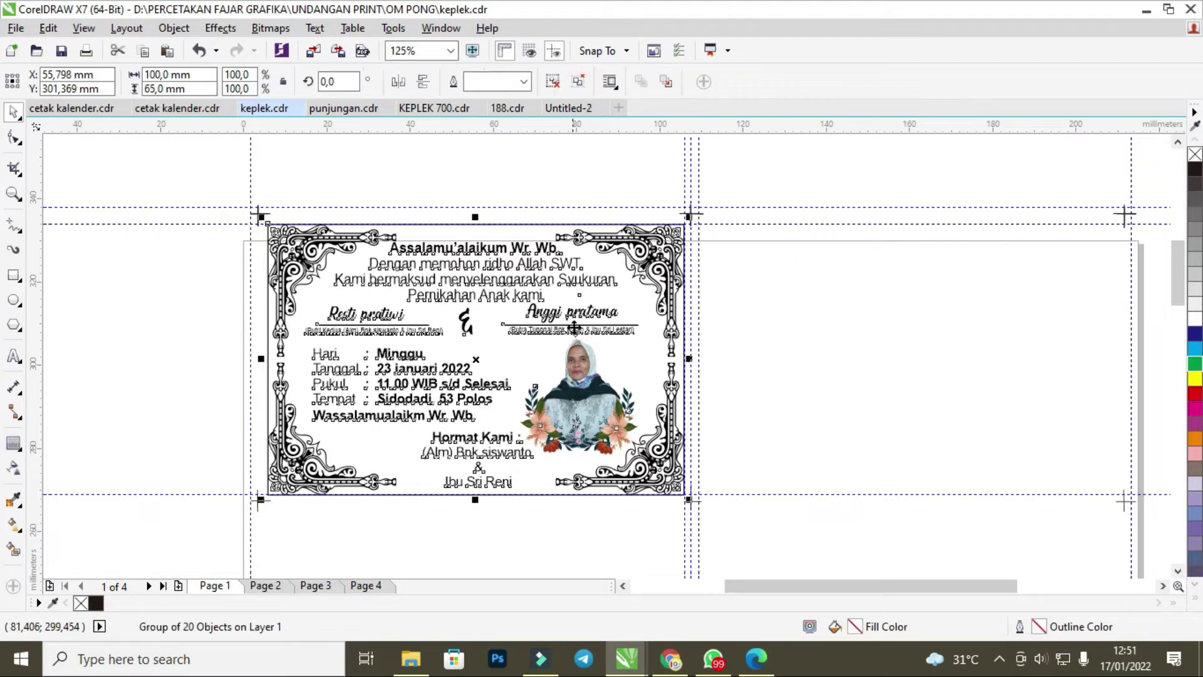
left_click(795, 285)
left_click(600, 393)
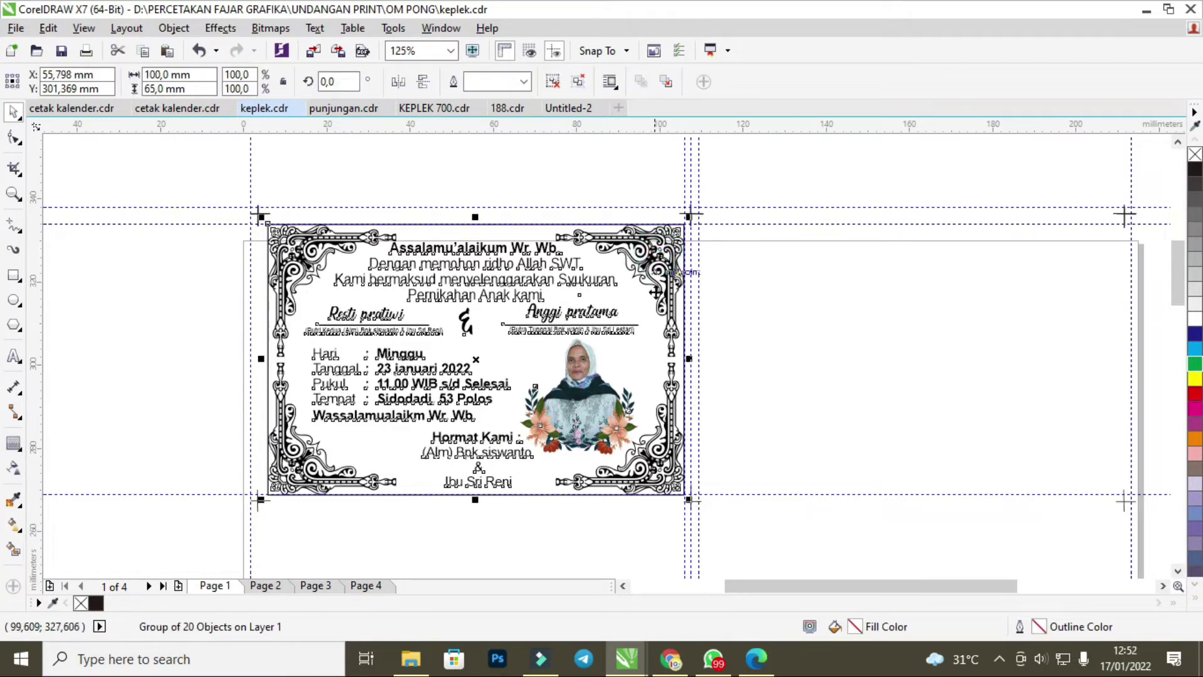
right_click(594, 383)
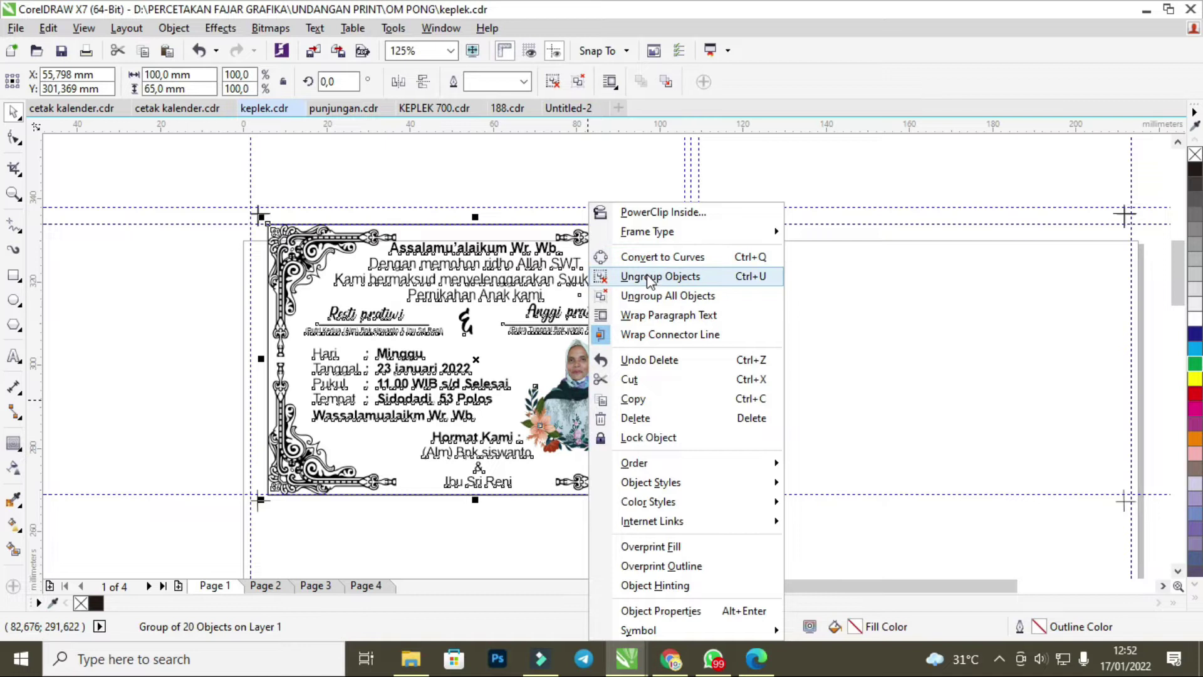
left_click(564, 109)
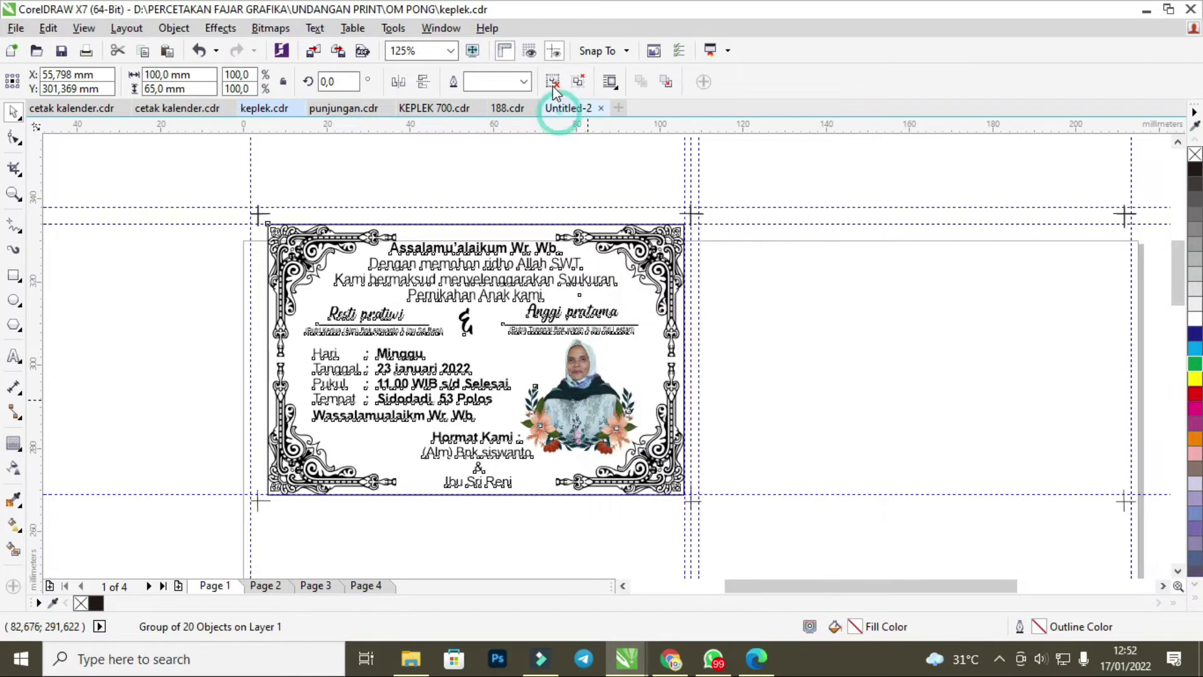
left_click(160, 109)
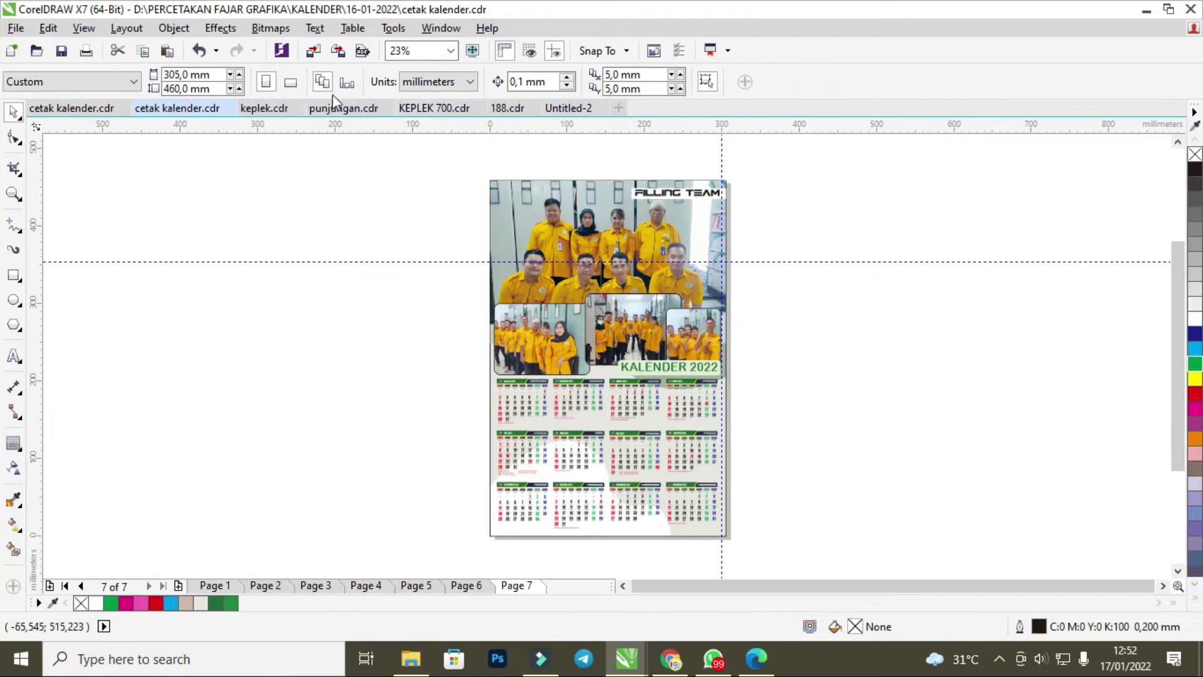
left_click(339, 107)
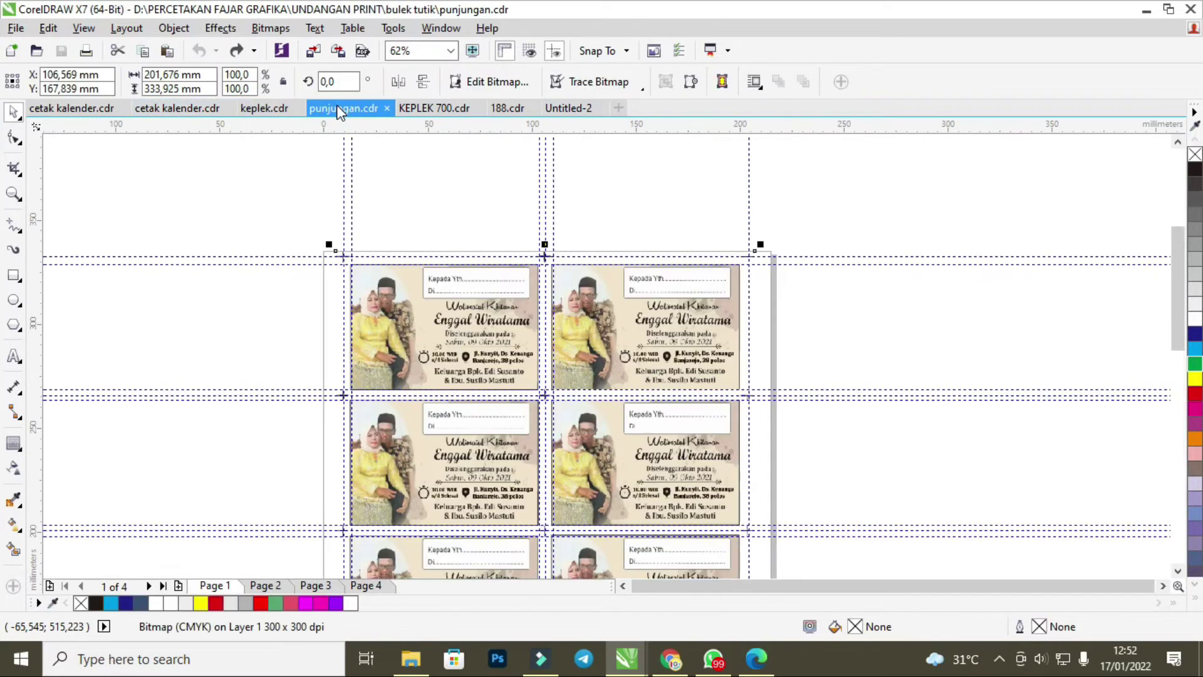
left_click(263, 108)
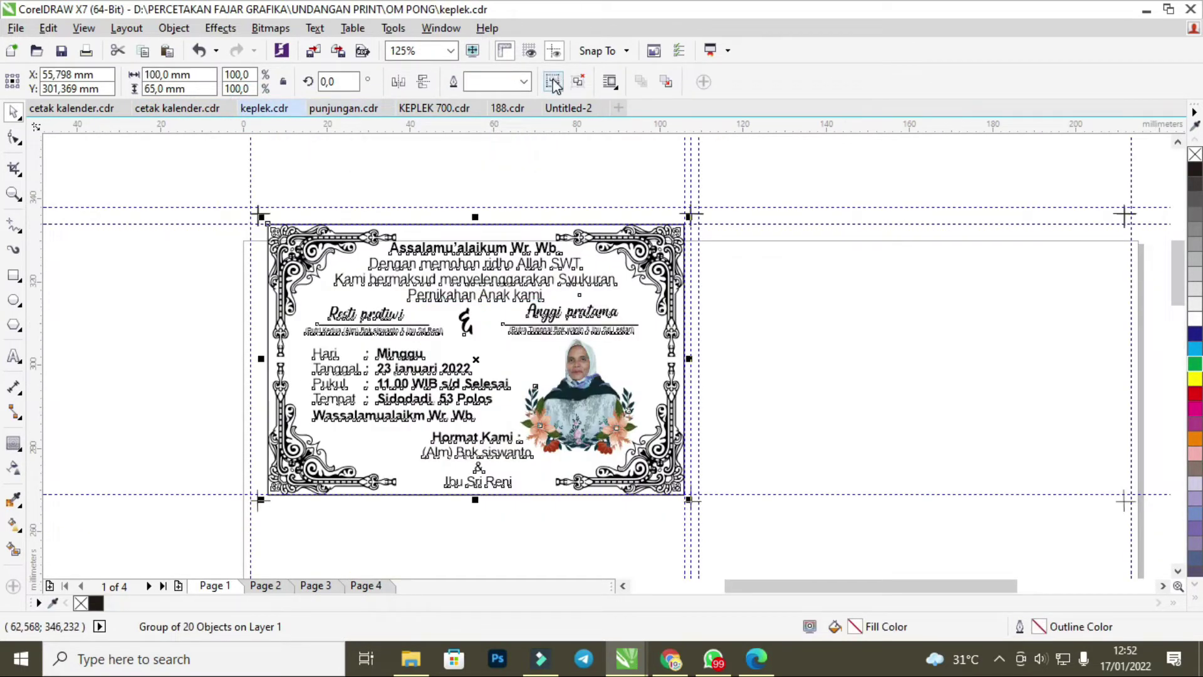
Ungroup the invitation card and delete the portrait photo.
left_click(552, 81)
left_click(551, 176)
left_click(539, 295)
left_click(545, 332)
left_click(806, 384)
left_click(607, 413)
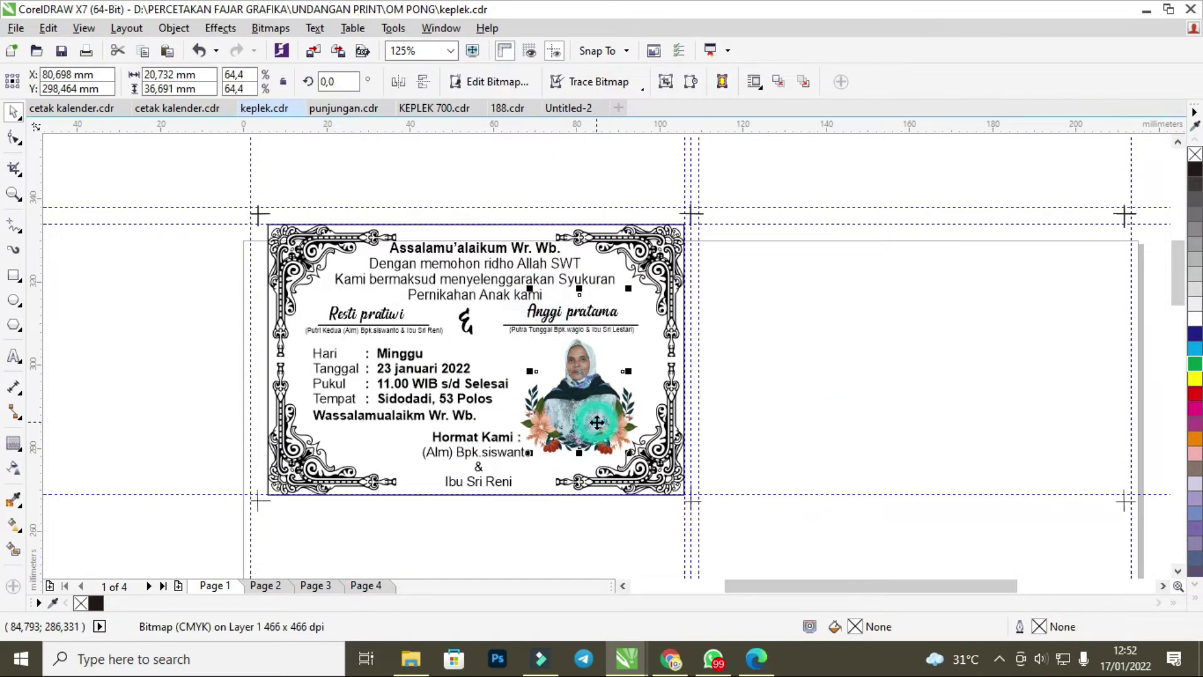
key("Delete")
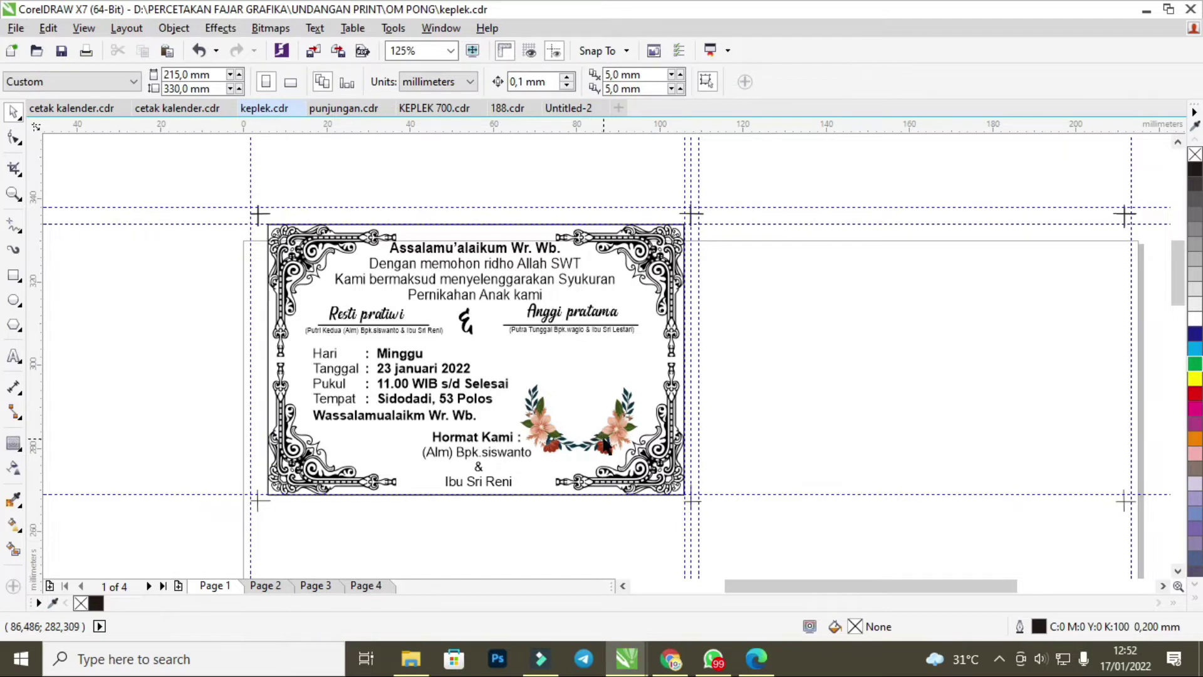
Move both flower clusters off the card to the right, stacking them aside.
left_click(603, 439)
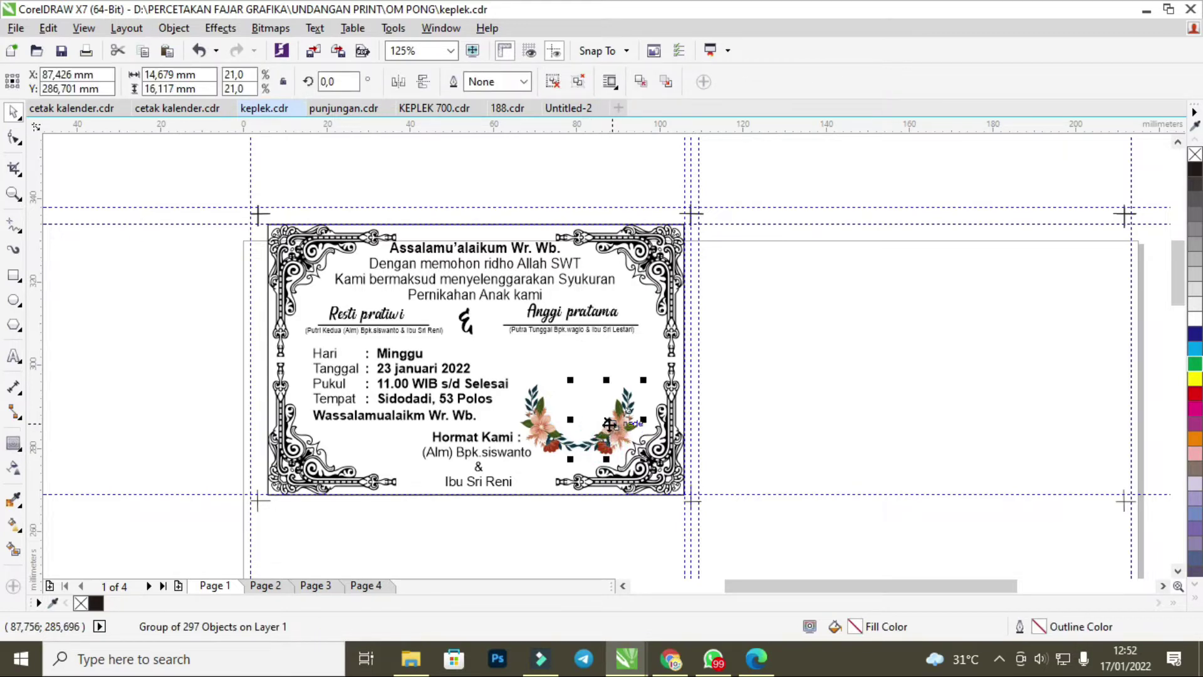
key("Delete")
left_click(537, 427)
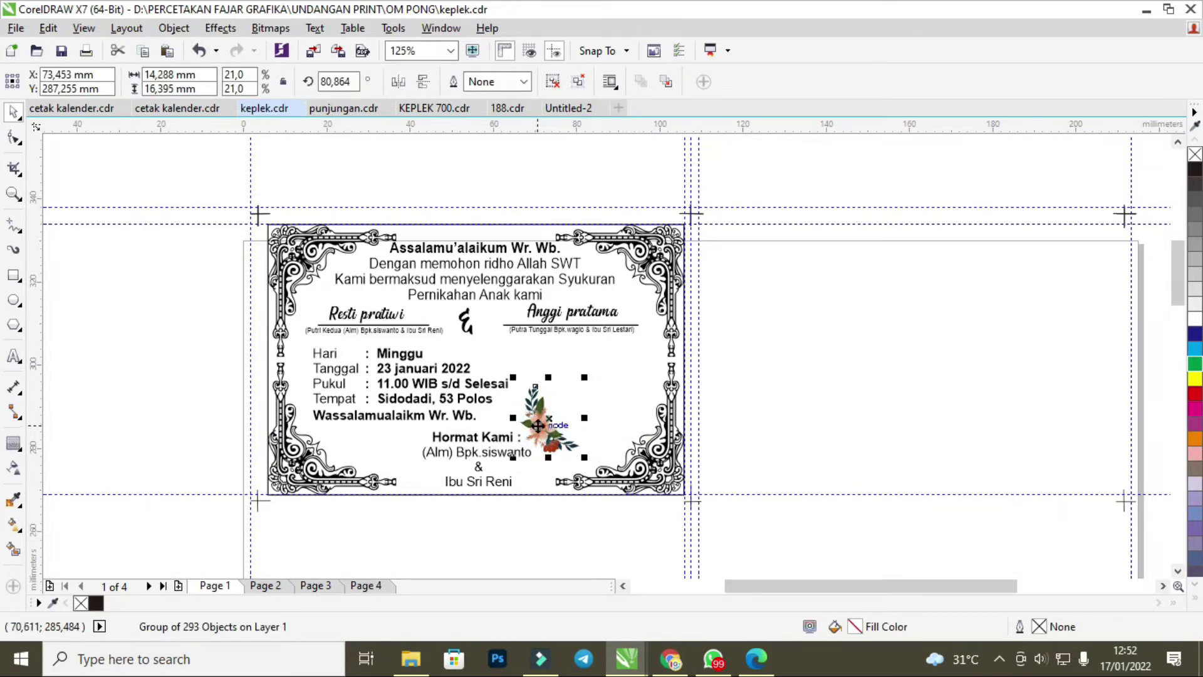
key("ctrl+z")
left_click_drag(604, 420, 809, 384)
left_click(545, 432)
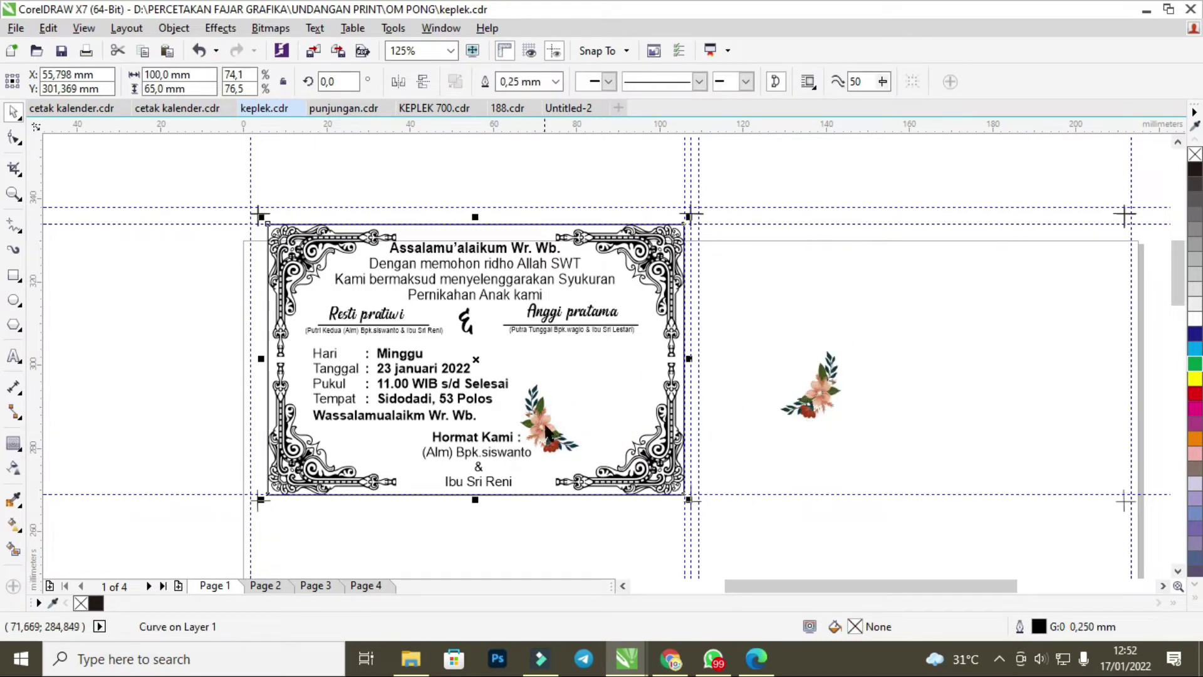
left_click(551, 432)
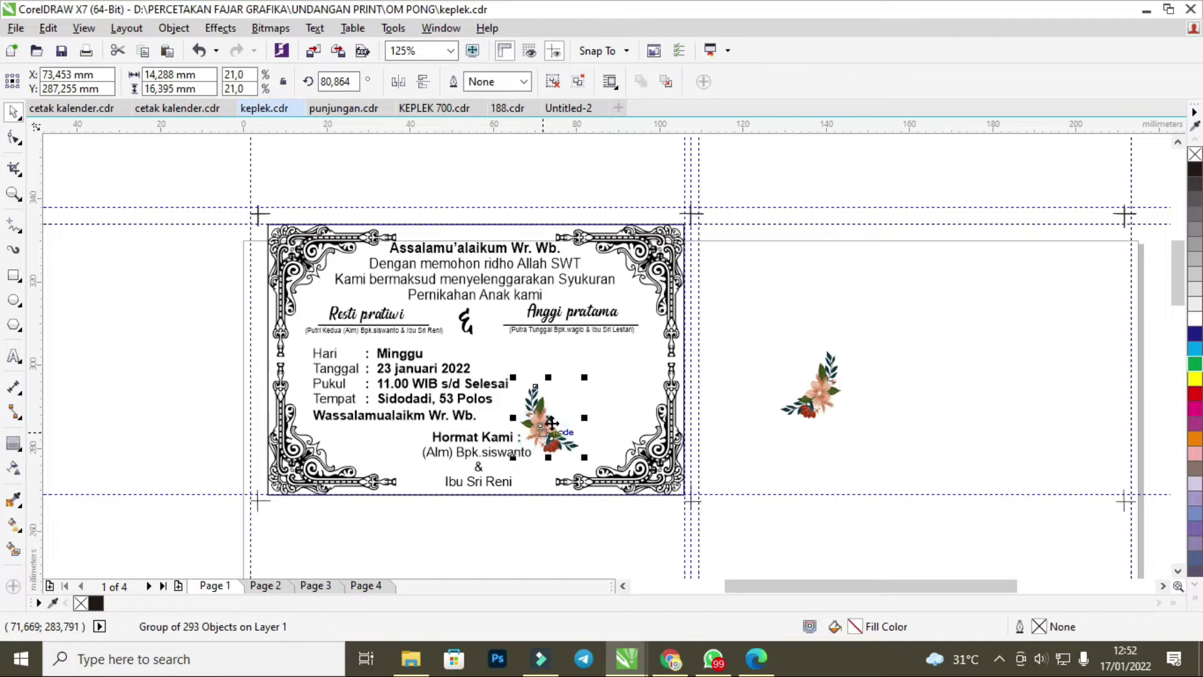
left_click_drag(552, 432, 819, 368)
left_click(749, 307)
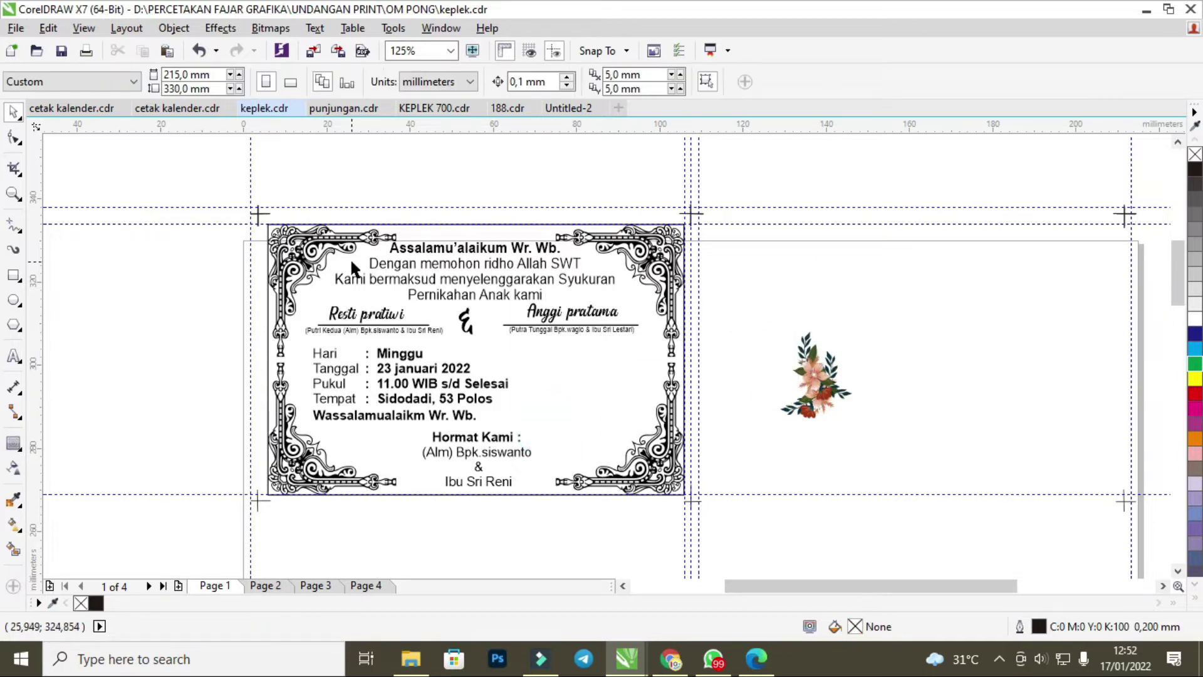
Marquee-select the whole invitation card and move it to the upper left of the canvas.
left_click_drag(229, 218, 717, 494)
scroll(494, 330, "down", 1)
left_click_drag(473, 353, 237, 215)
scroll(237, 214, "down", 2)
scroll(236, 214, "up", 2)
left_click_drag(365, 295, 342, 267)
left_click(612, 258)
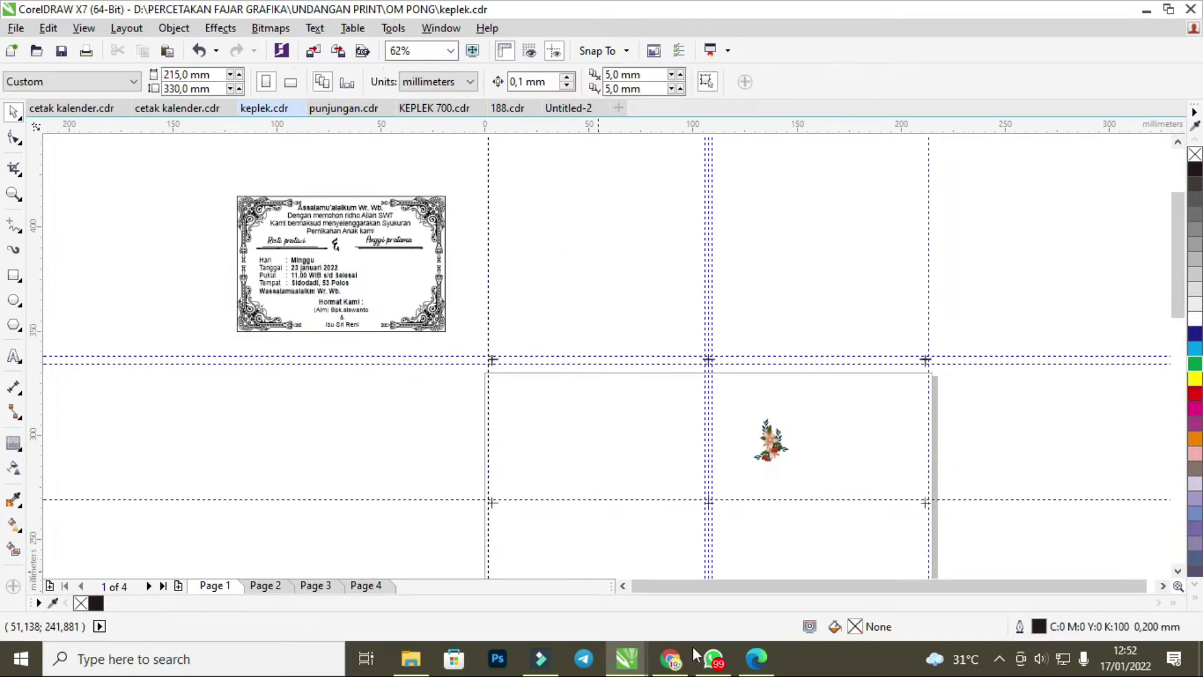
Open the customer's WhatsApp chat and scroll through the earlier messages.
left_click(714, 658)
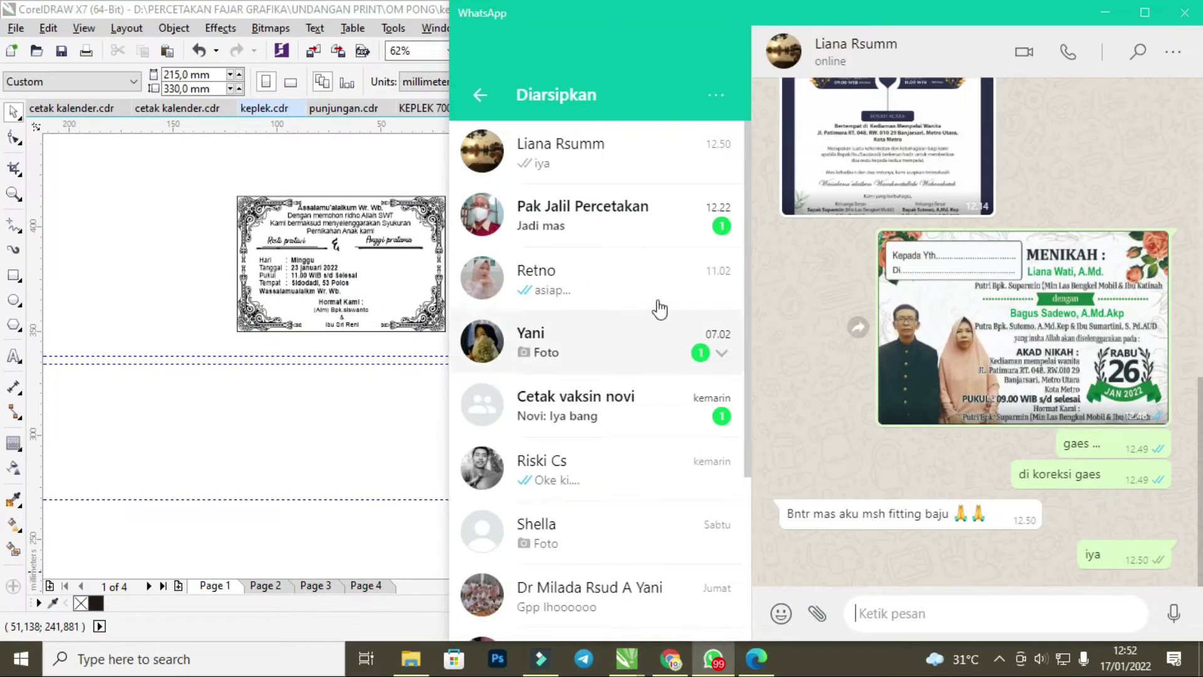
left_click(480, 95)
left_click(634, 188)
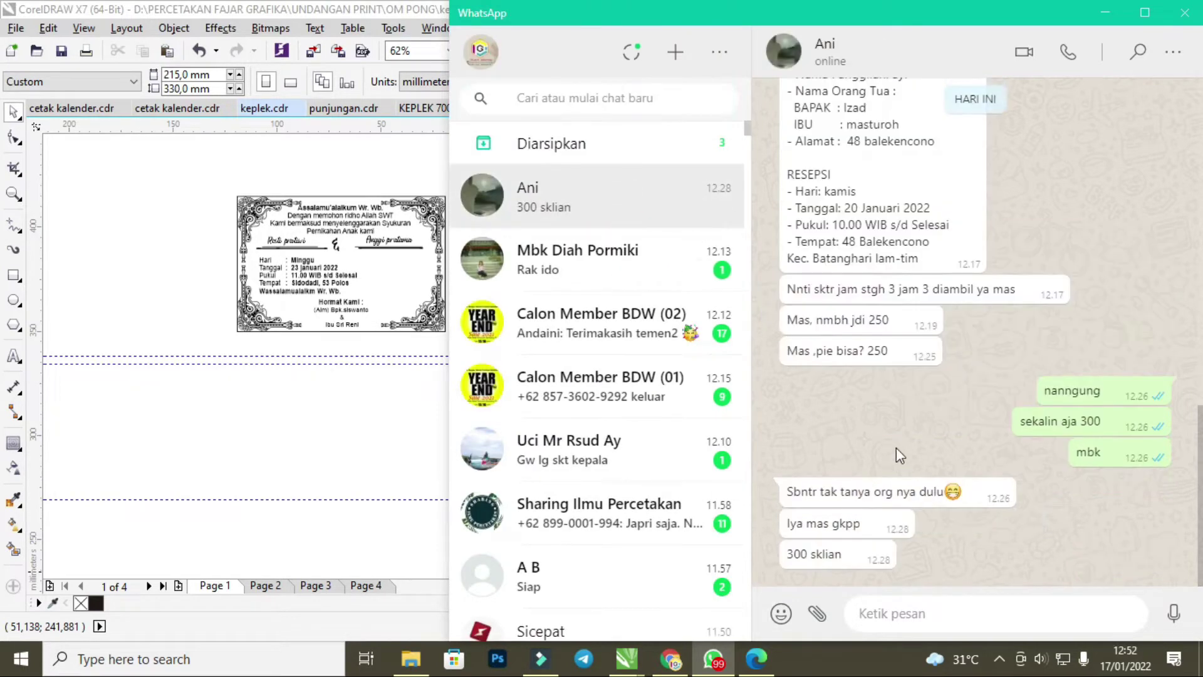
scroll(901, 320, "up", 1)
scroll(890, 322, "up", 2)
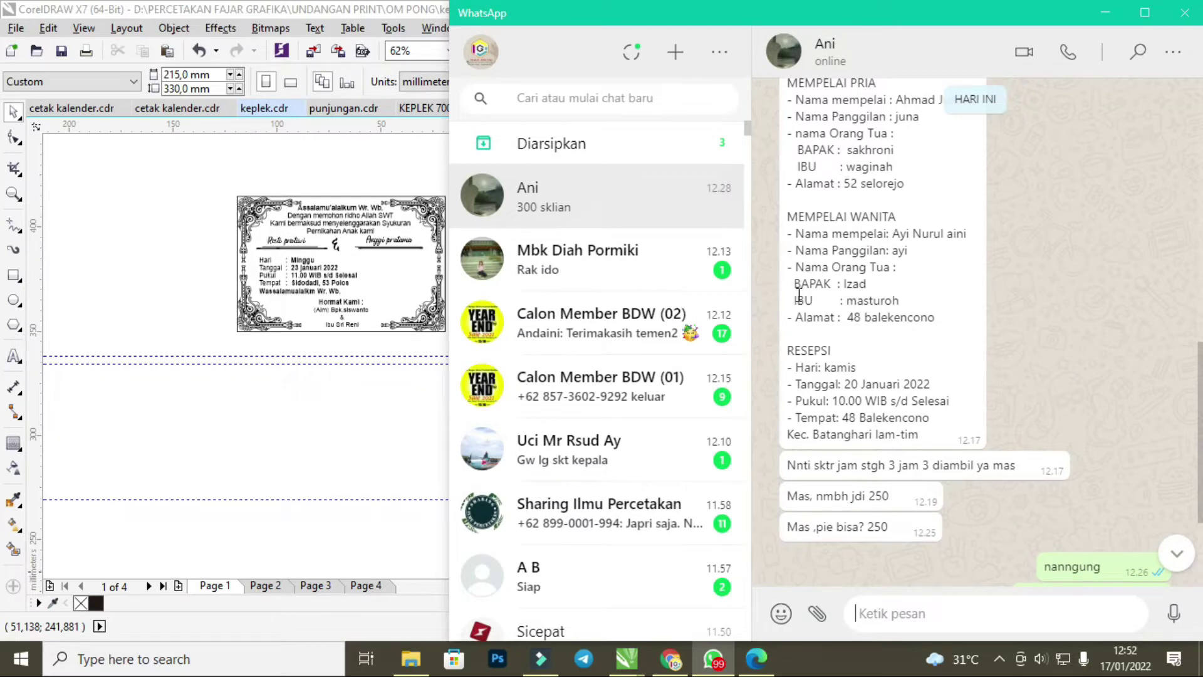
scroll(850, 254, "up", 1)
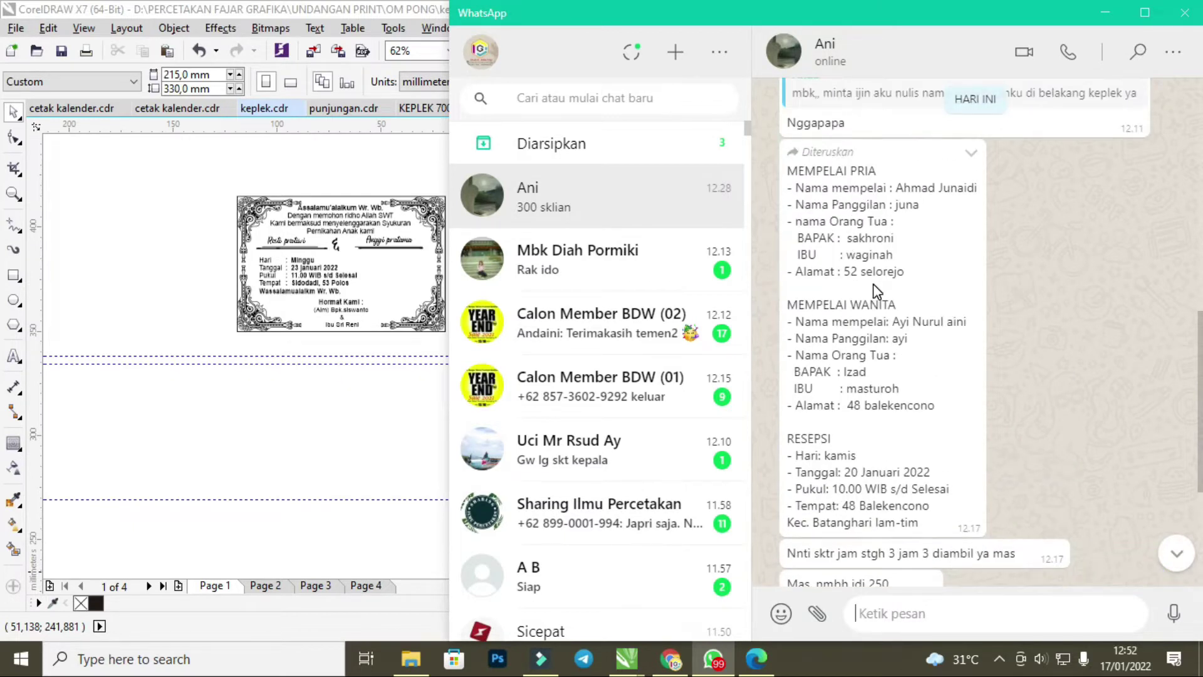
scroll(876, 290, "up", 1)
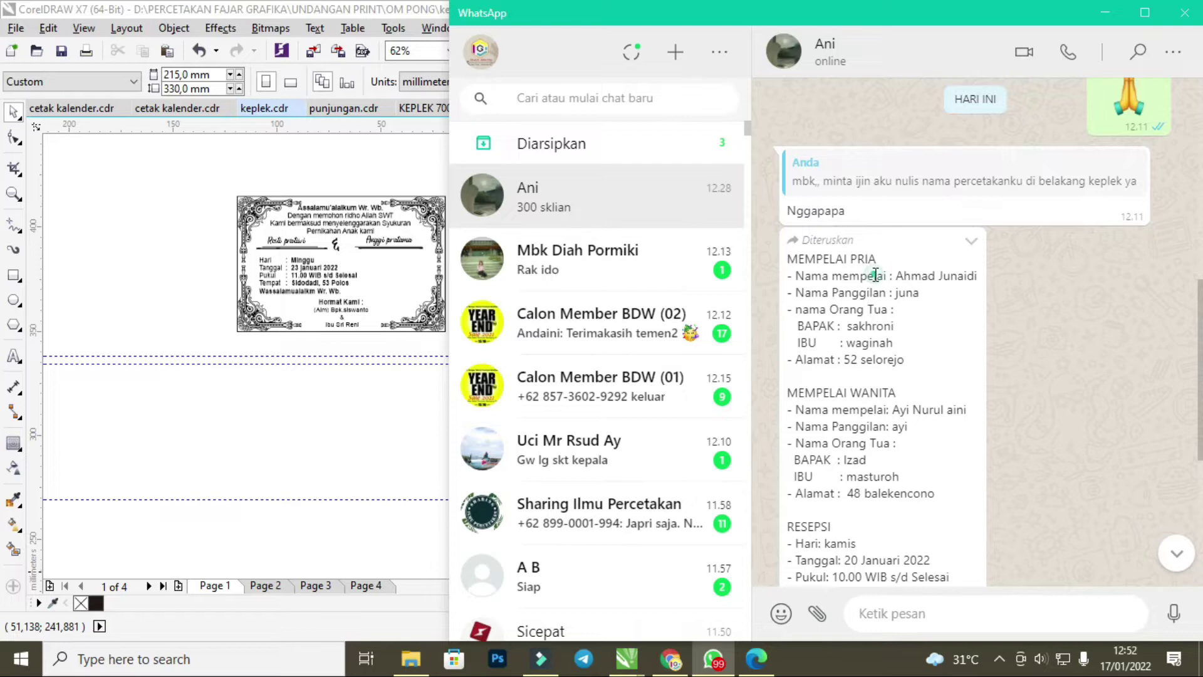
scroll(882, 287, "down", 3)
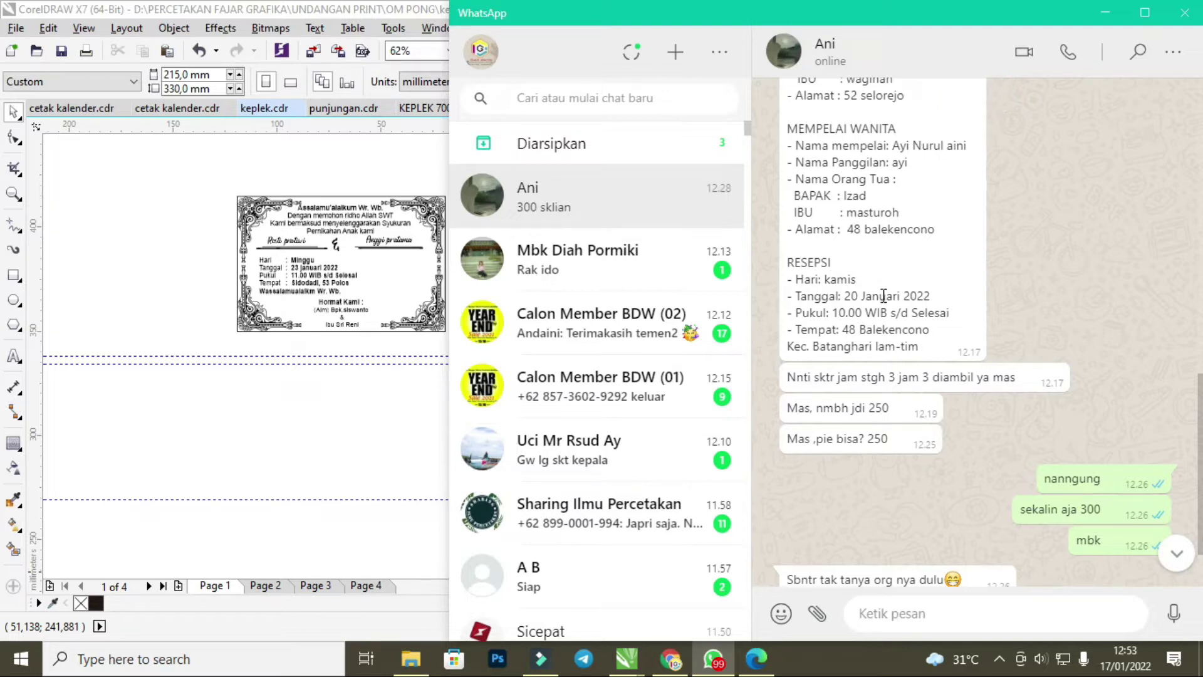
scroll(884, 295, "up", 3)
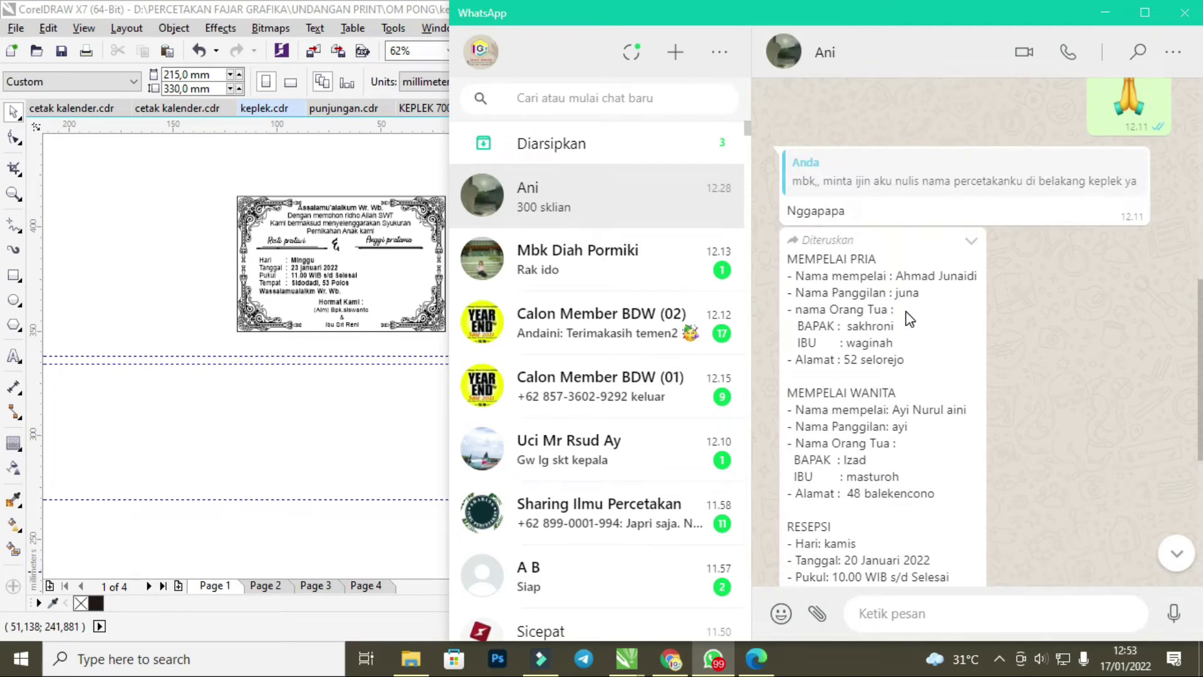
scroll(909, 317, "down", 3)
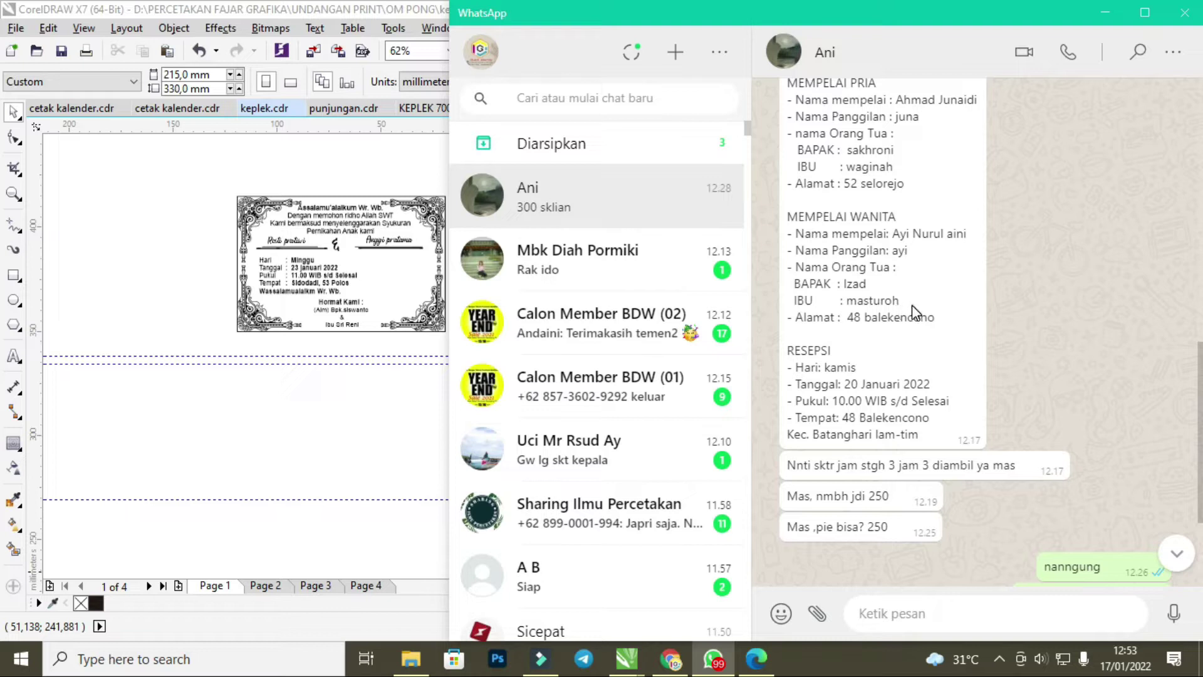
scroll(912, 305, "up", 3)
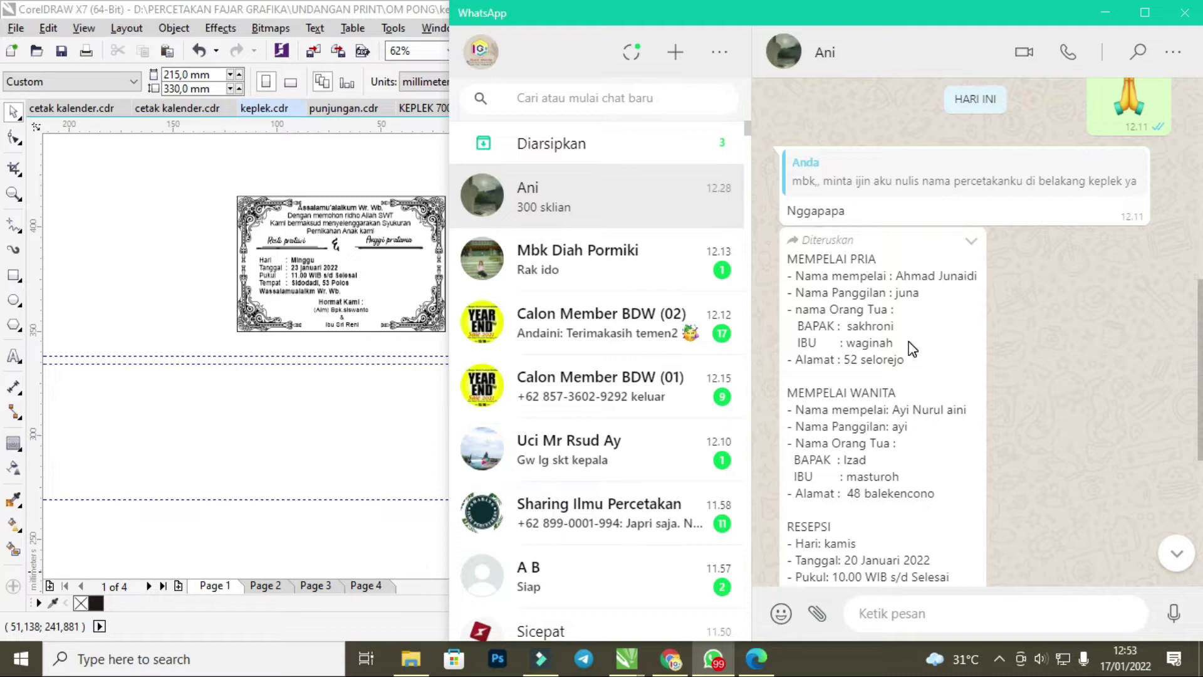
scroll(912, 349, "down", 2)
Send the customer the reply 'acara tempet perempuan ya ini .....'.
left_click(889, 362)
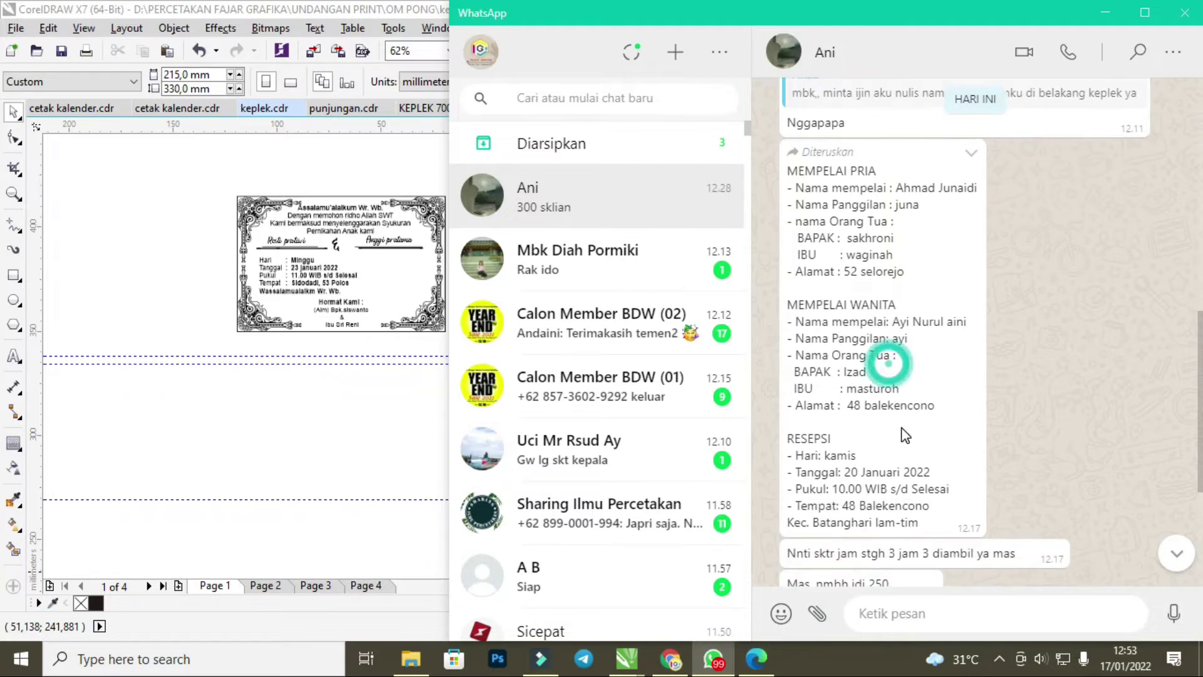
left_click(910, 611)
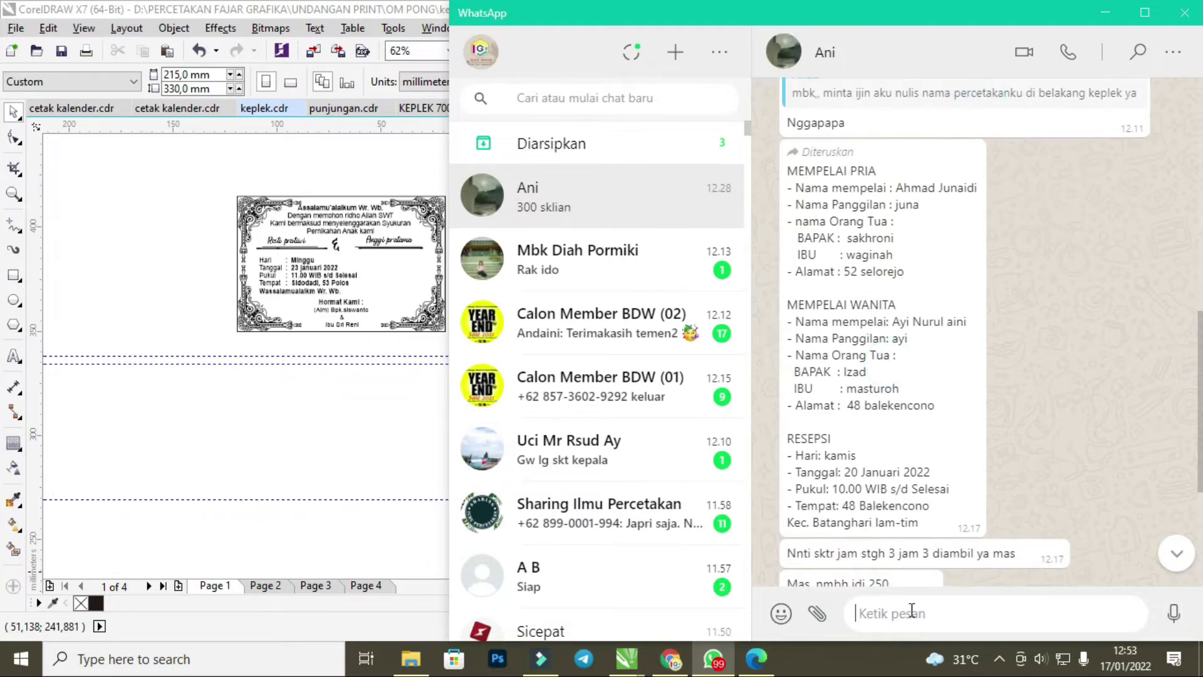
type("acara tempet perempuan ya ini .")
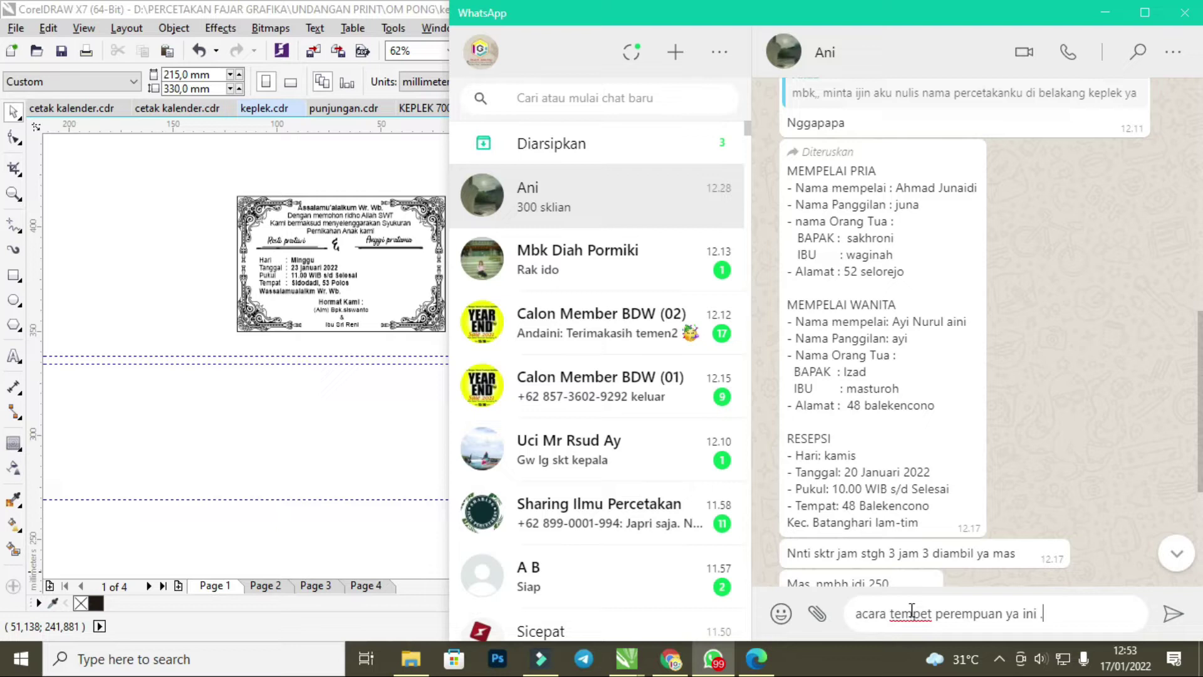
key("Return")
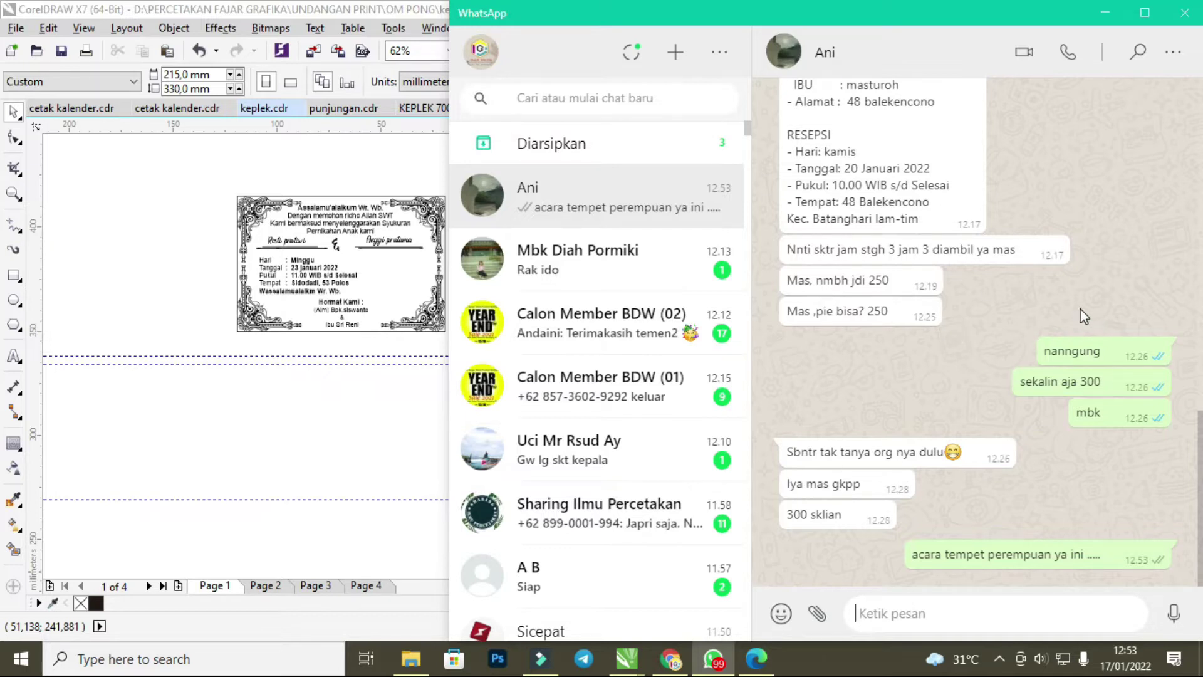
scroll(1081, 313, "up", 7)
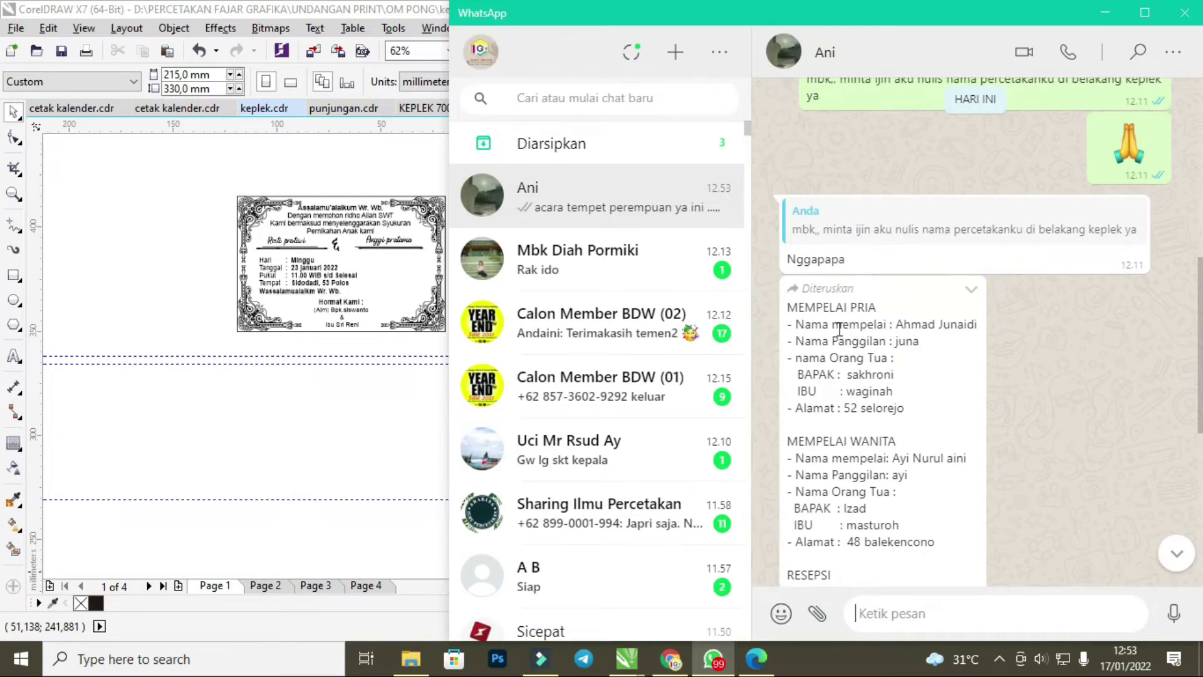
Replace the old bride's name on the label with the name copied from the chat.
left_click(401, 159)
scroll(326, 223, "up", 4)
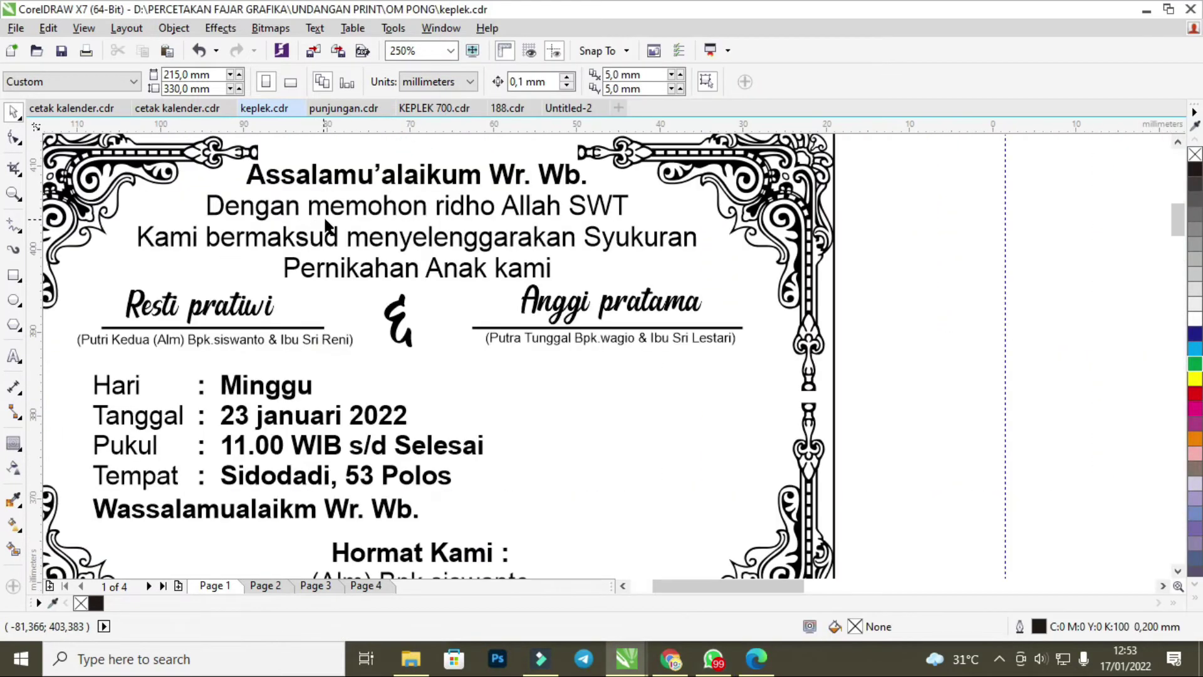
left_click(713, 658)
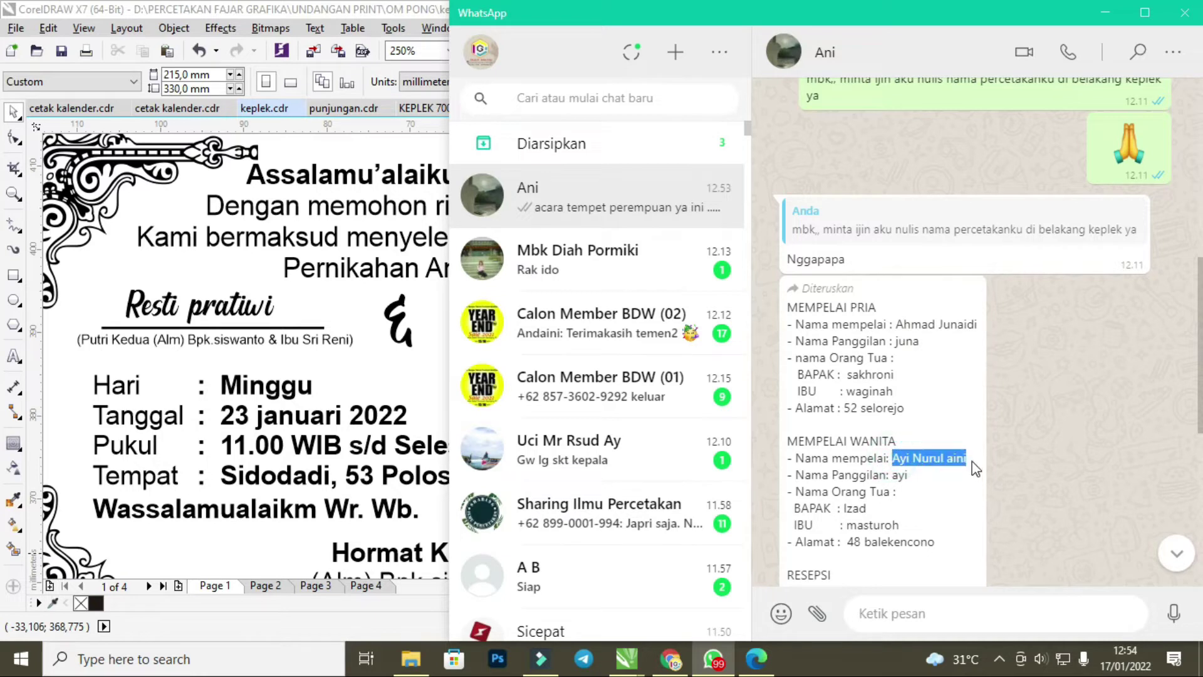
left_click(202, 306)
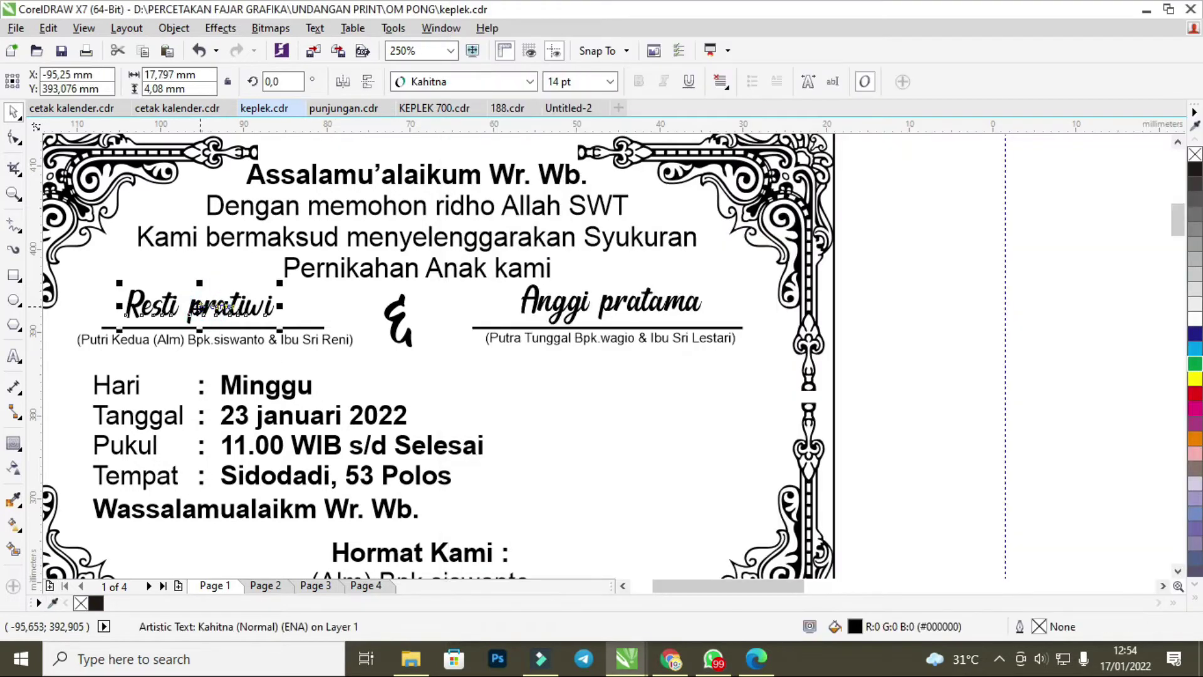
double_click(202, 306)
key("Home")
left_click_drag(126, 302, 283, 301)
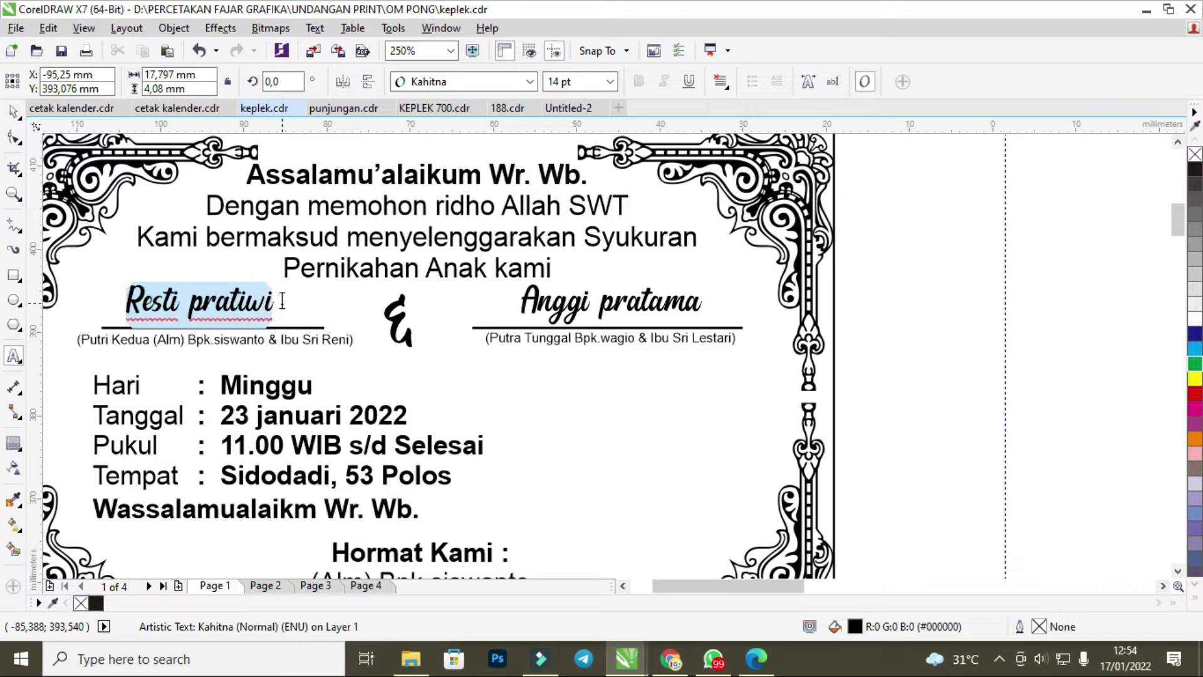
left_click(341, 308)
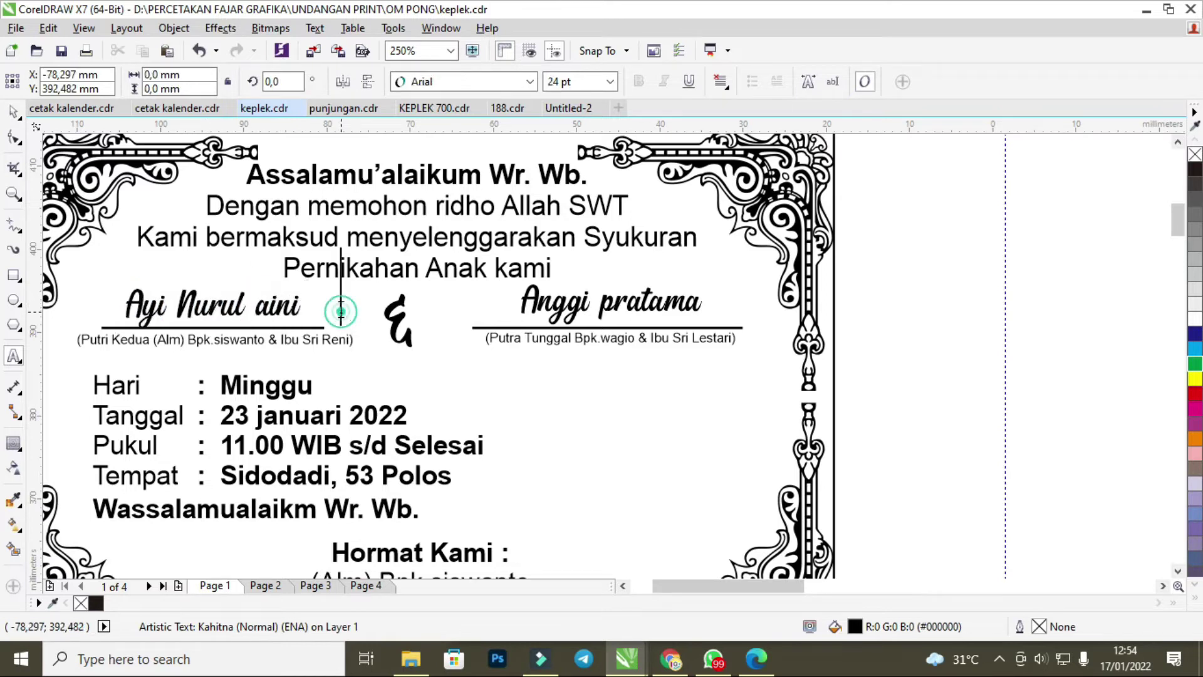
Delete 'Kedua (Alm)' and the bracket from the parents line, and type the father's name.
left_click(718, 658)
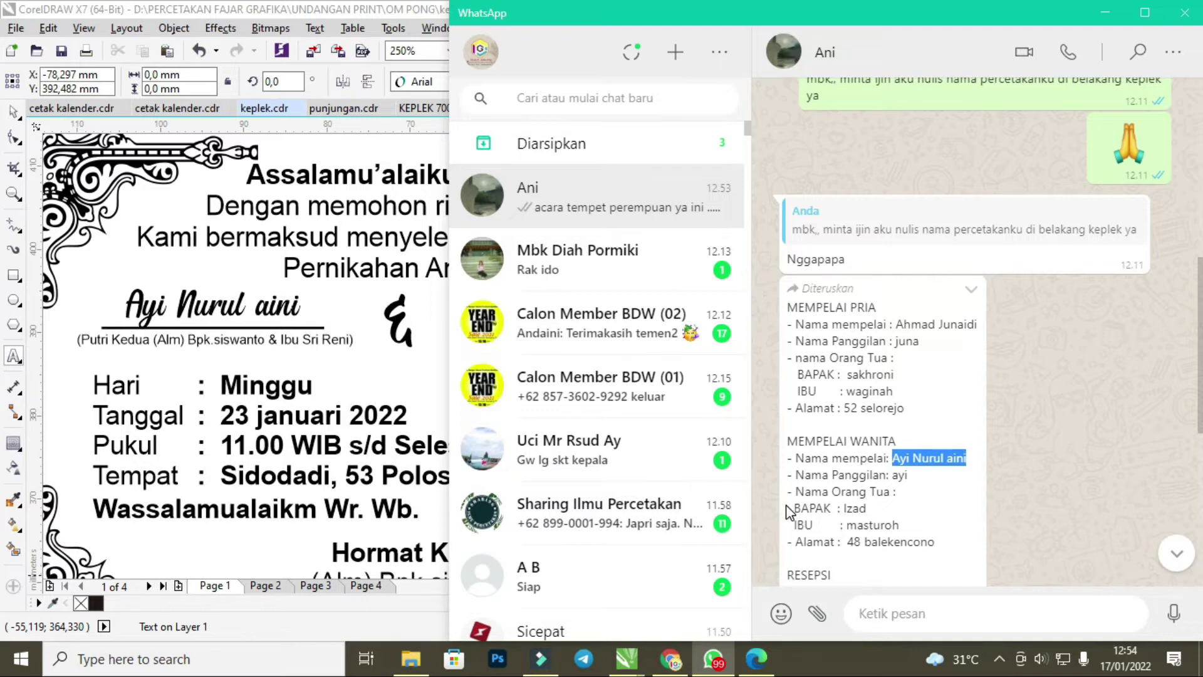
double_click(856, 508)
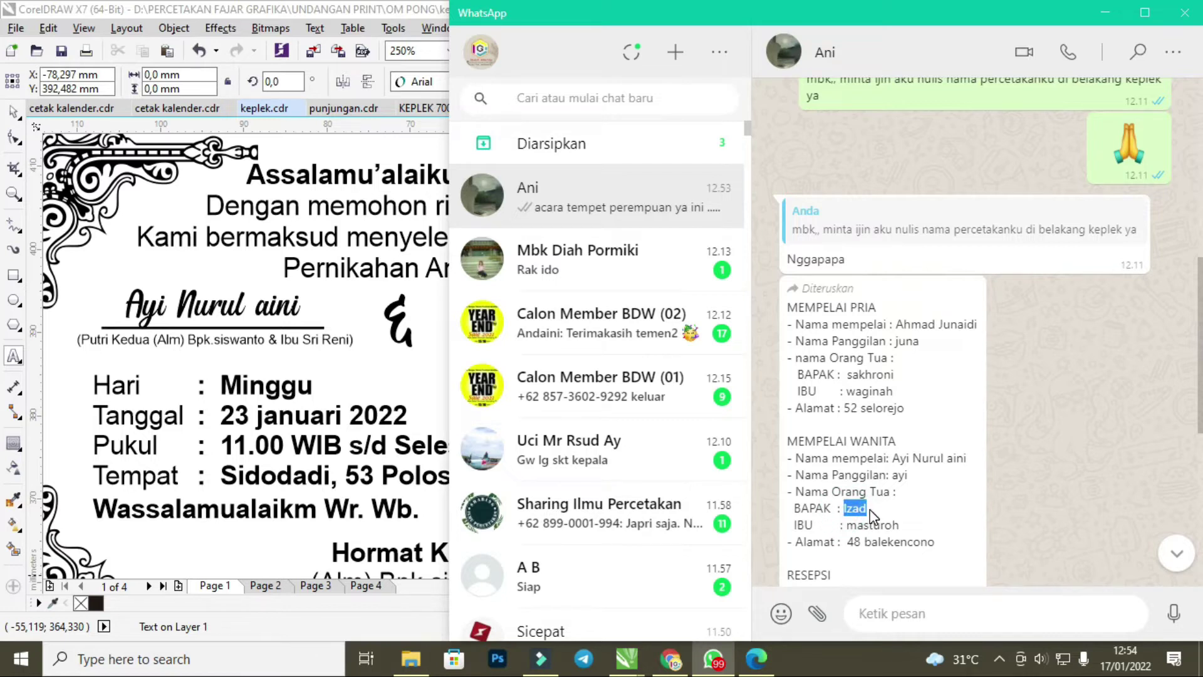
left_click(259, 343)
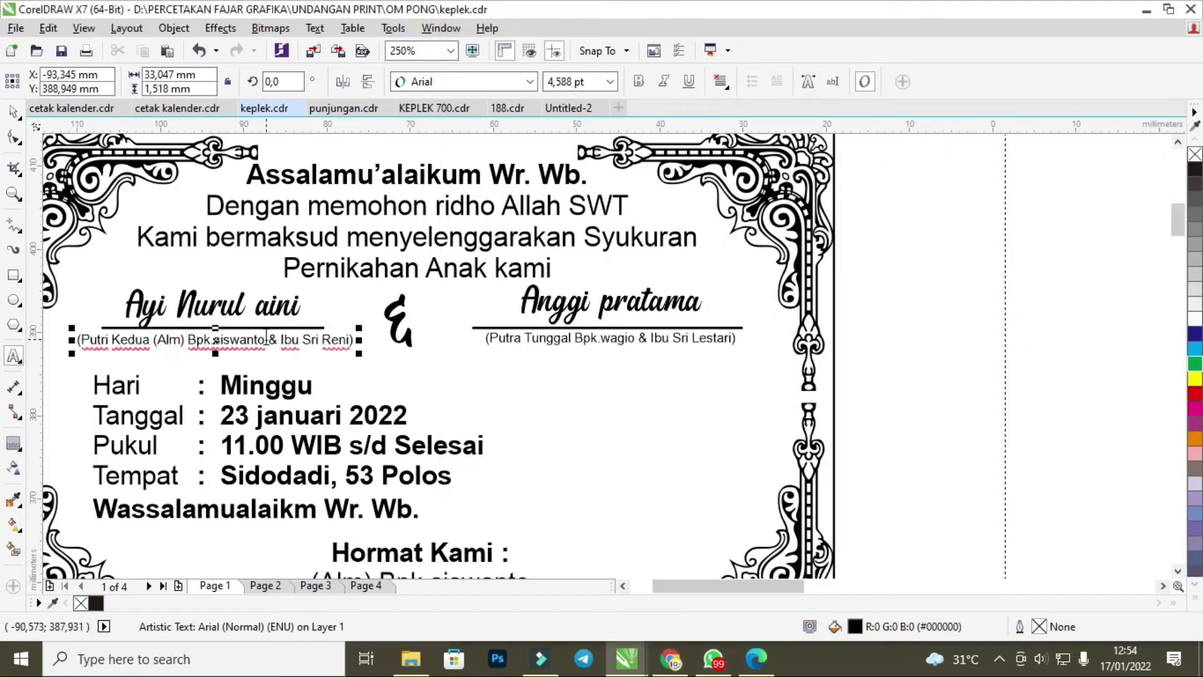
left_click_drag(267, 339, 111, 344)
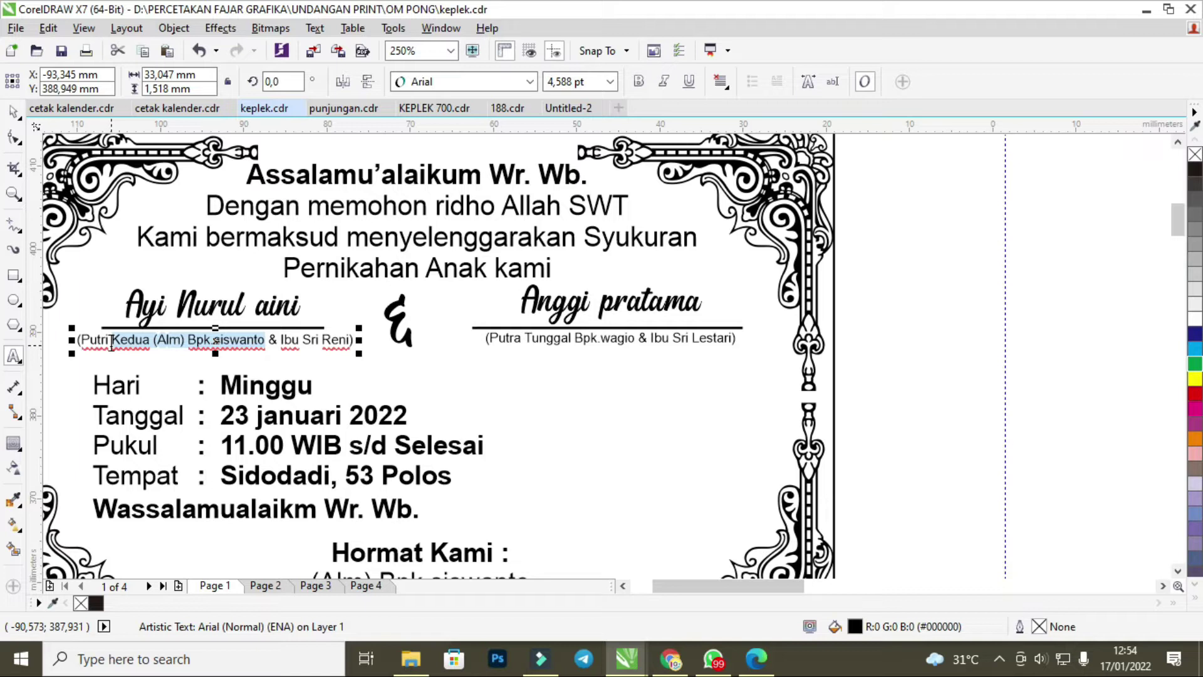
left_click_drag(188, 339, 117, 339)
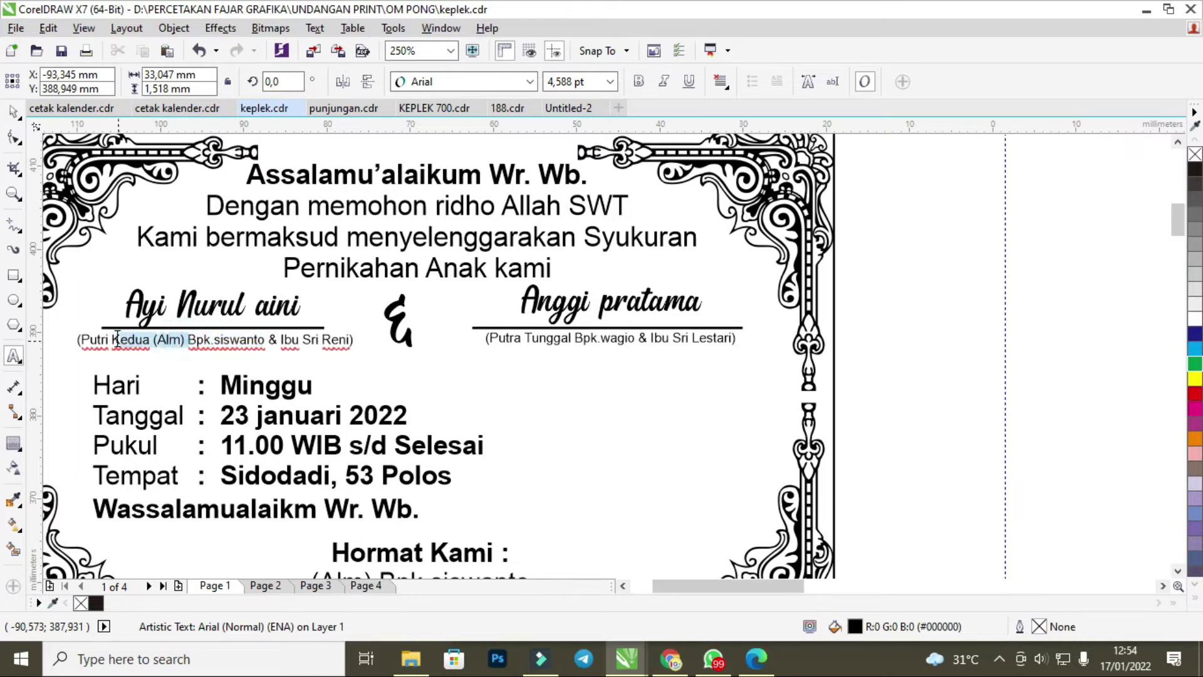
key("Delete")
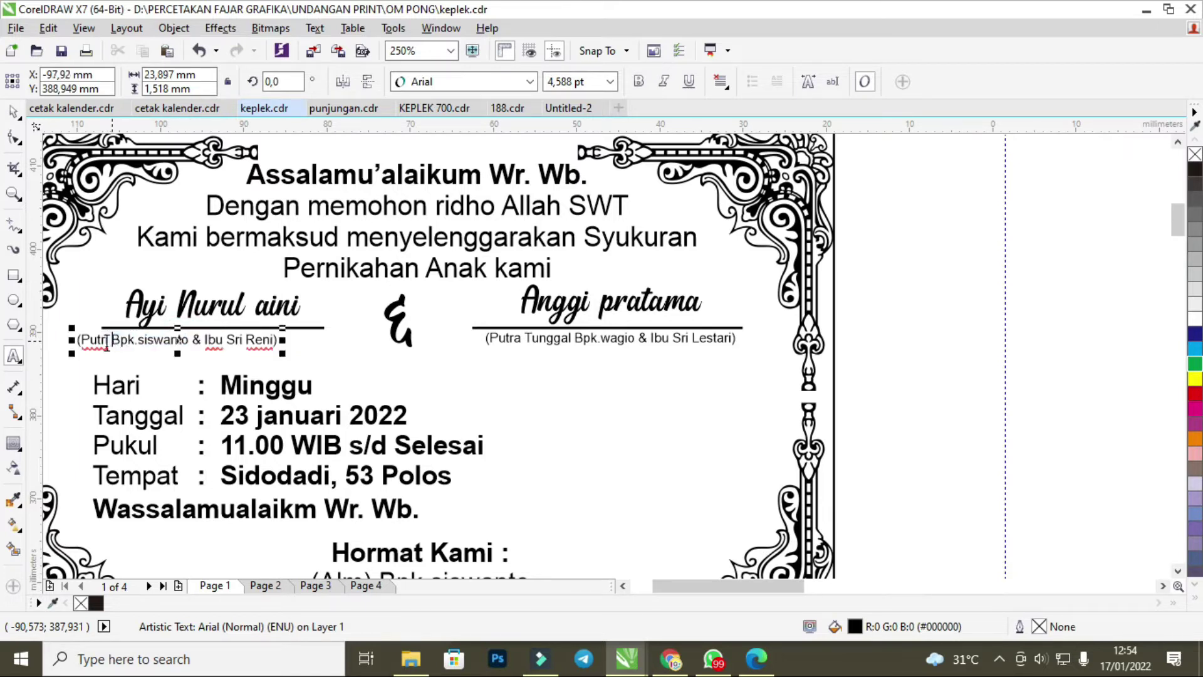
key("Delete")
left_click(176, 339)
left_click_drag(184, 339, 138, 339)
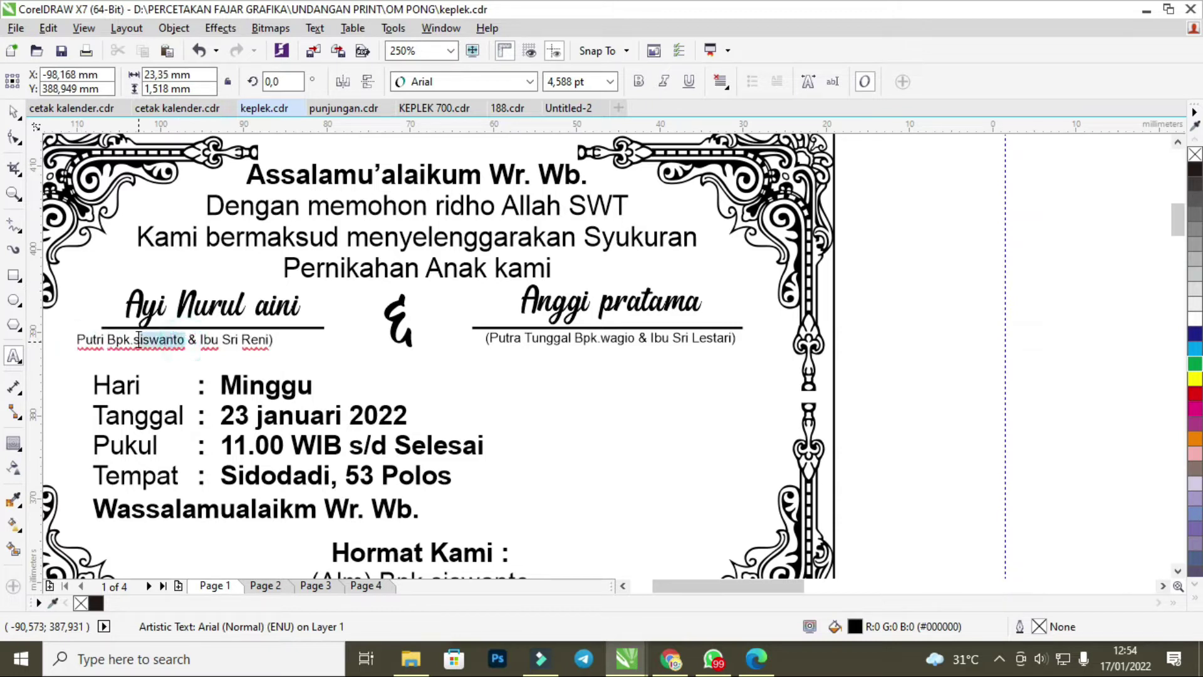
type("Izad")
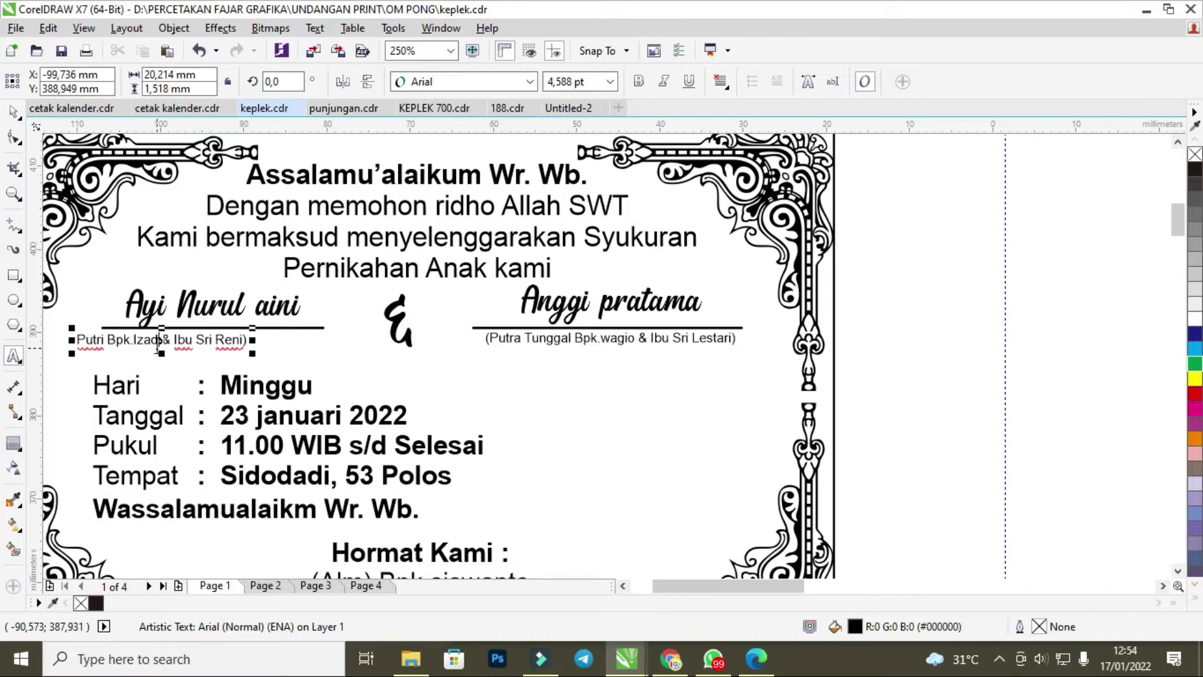
Paste the bride's mother's name from the chat over the old mother's name.
left_click(713, 658)
left_click_drag(901, 527, 858, 527)
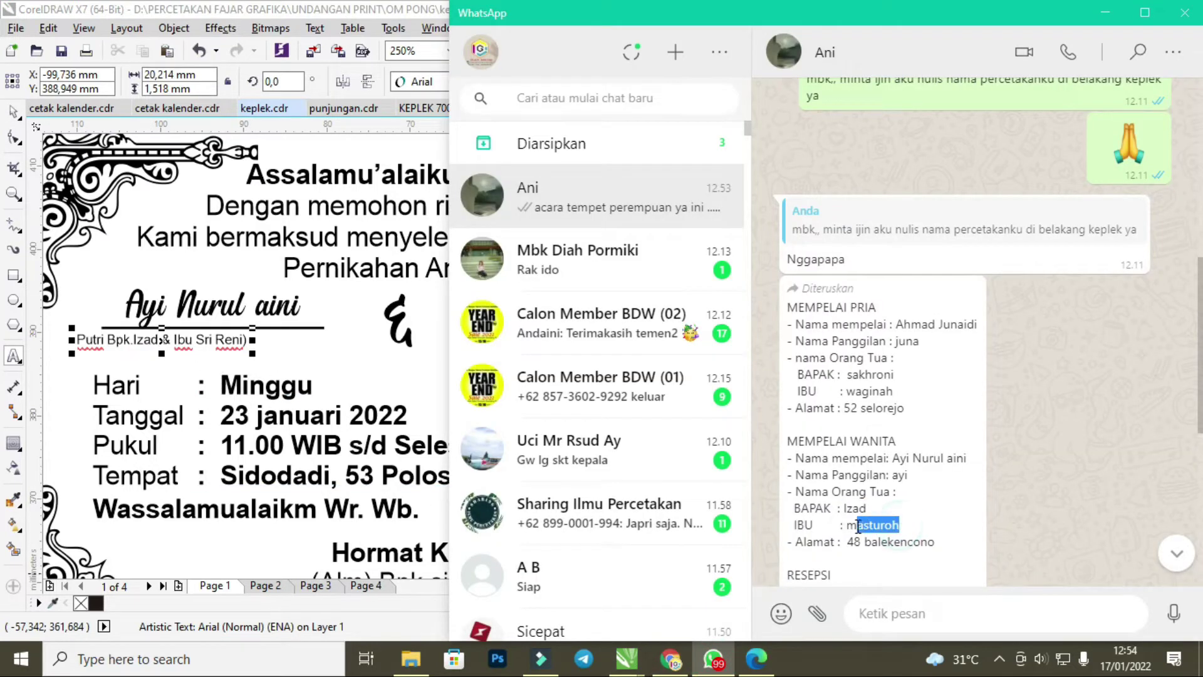
left_click(222, 342)
left_click_drag(244, 341, 205, 347)
type("masturoh")
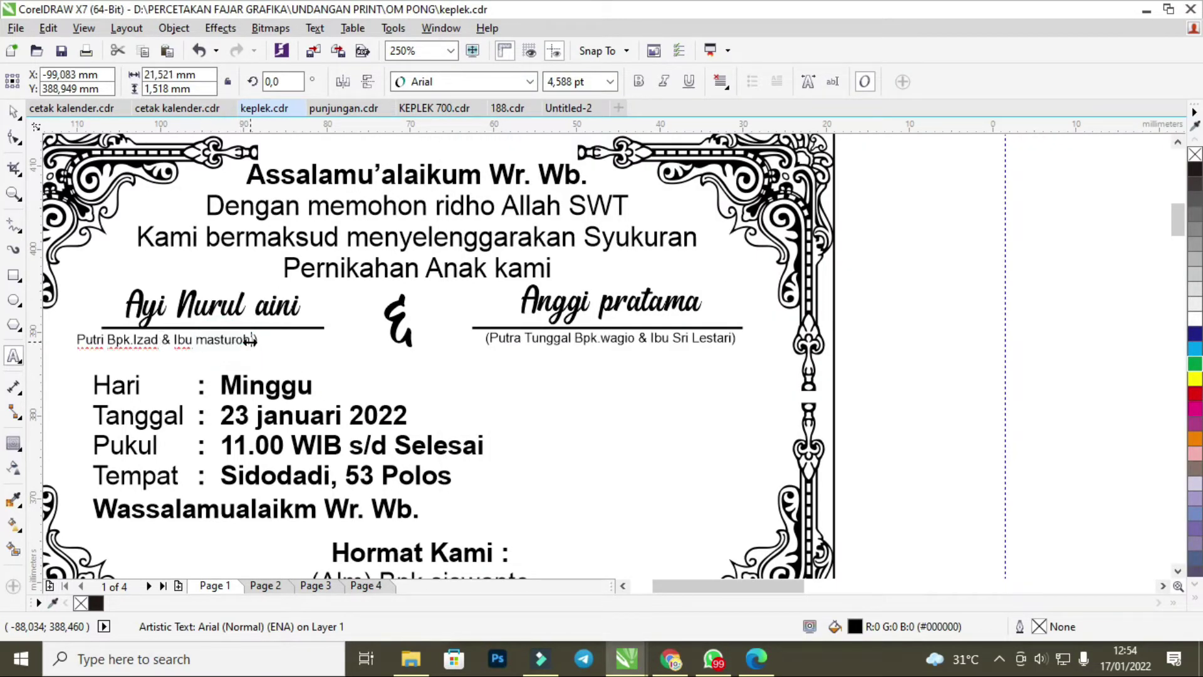
scroll(235, 339, "up", 2)
Delete the stray letter after the mother's name and shift the parents line under the bride's name.
left_click(276, 344)
key("BackSpace")
scroll(274, 343, "down", 4)
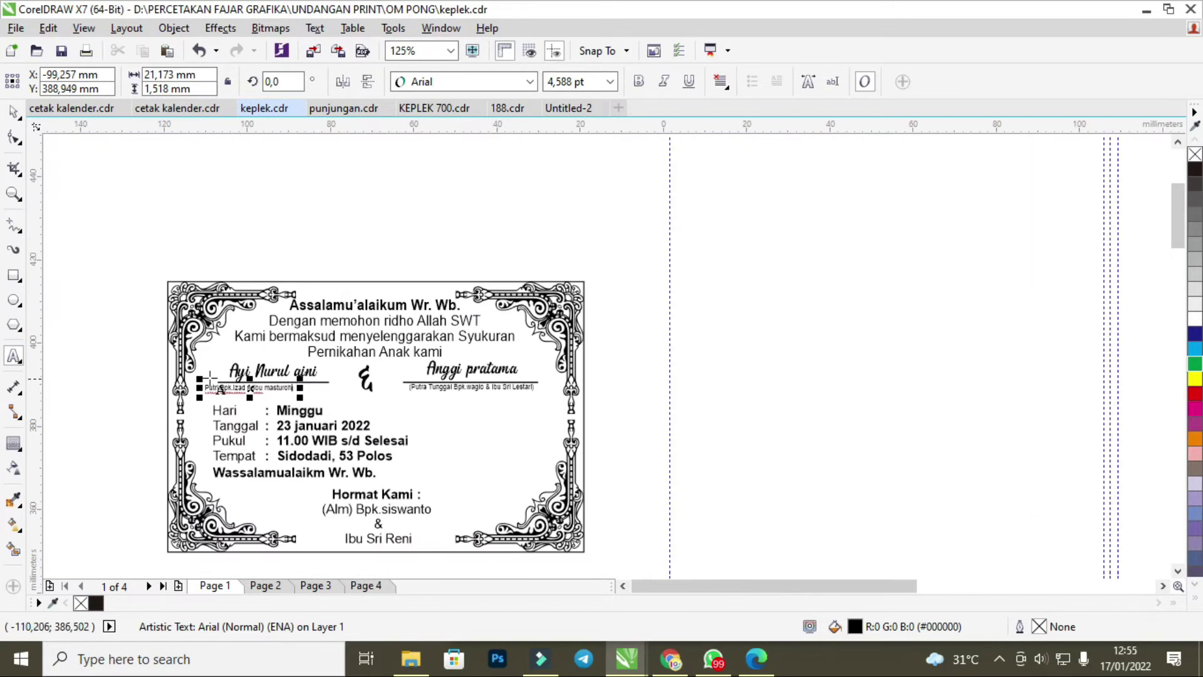
scroll(242, 383, "up", 4)
left_click_drag(251, 401, 335, 398)
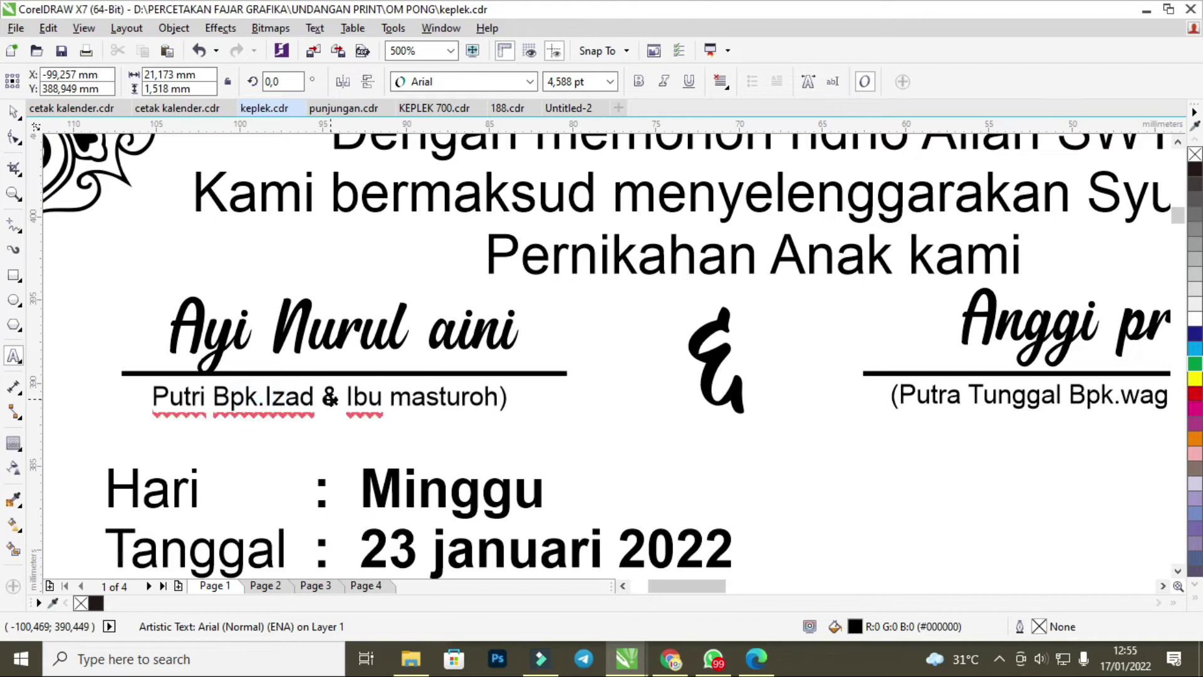
left_click(330, 334)
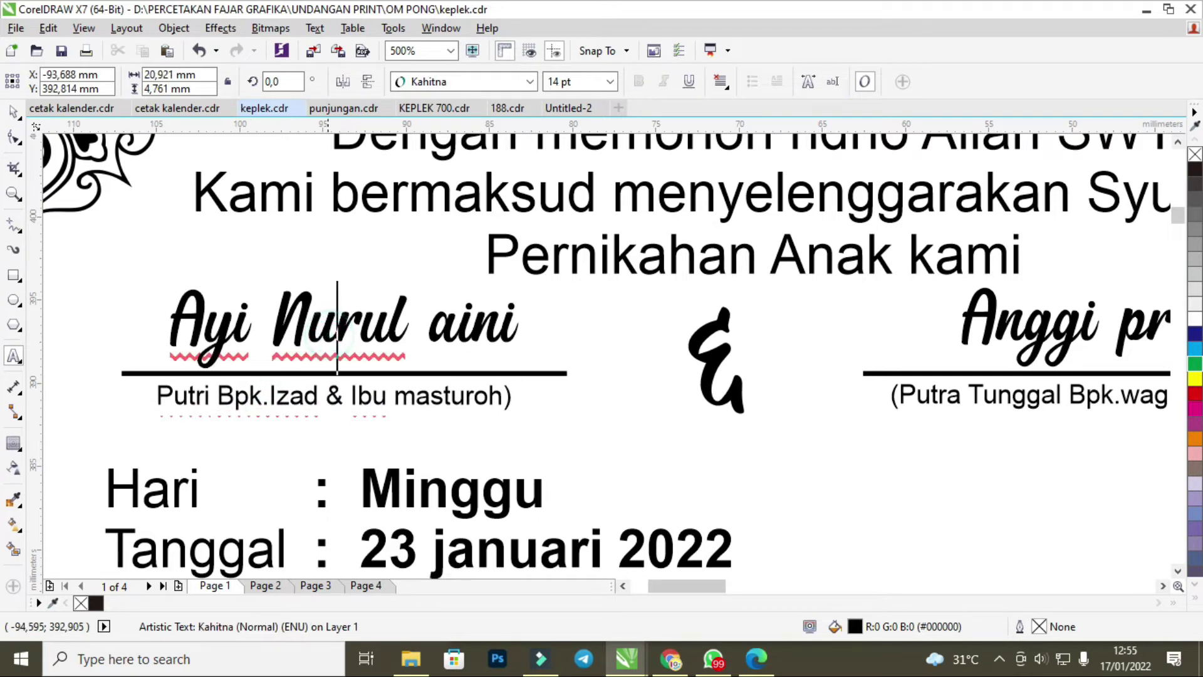
left_click(384, 413)
left_click(344, 336)
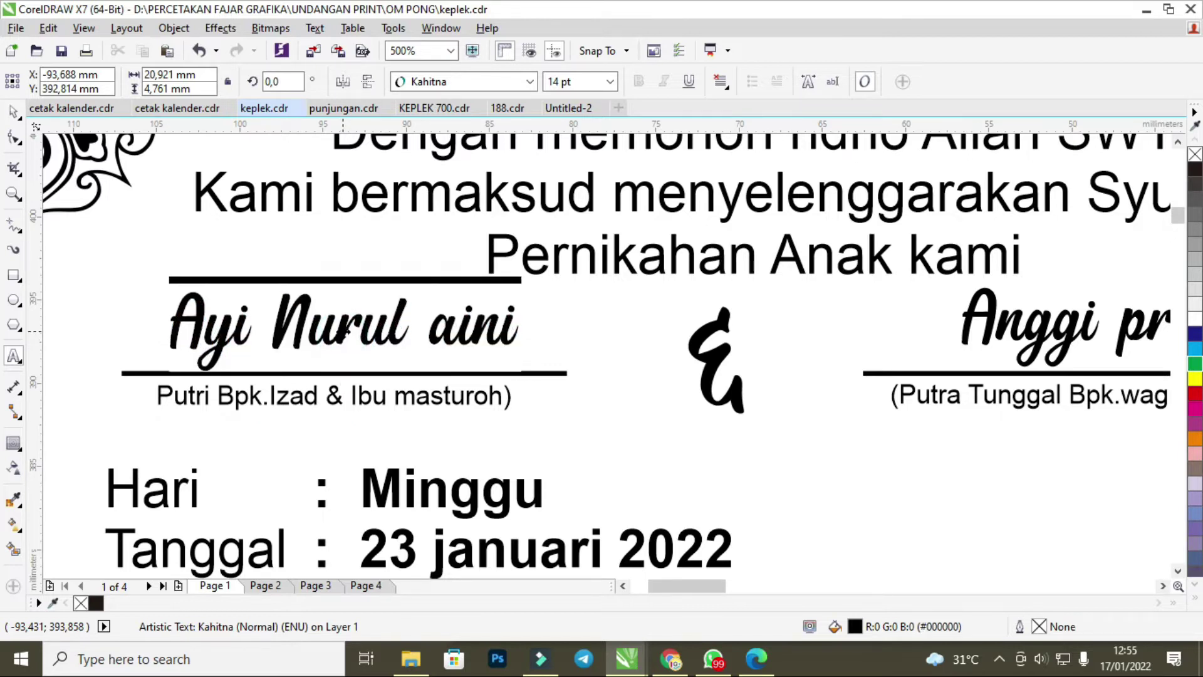
left_click(327, 407)
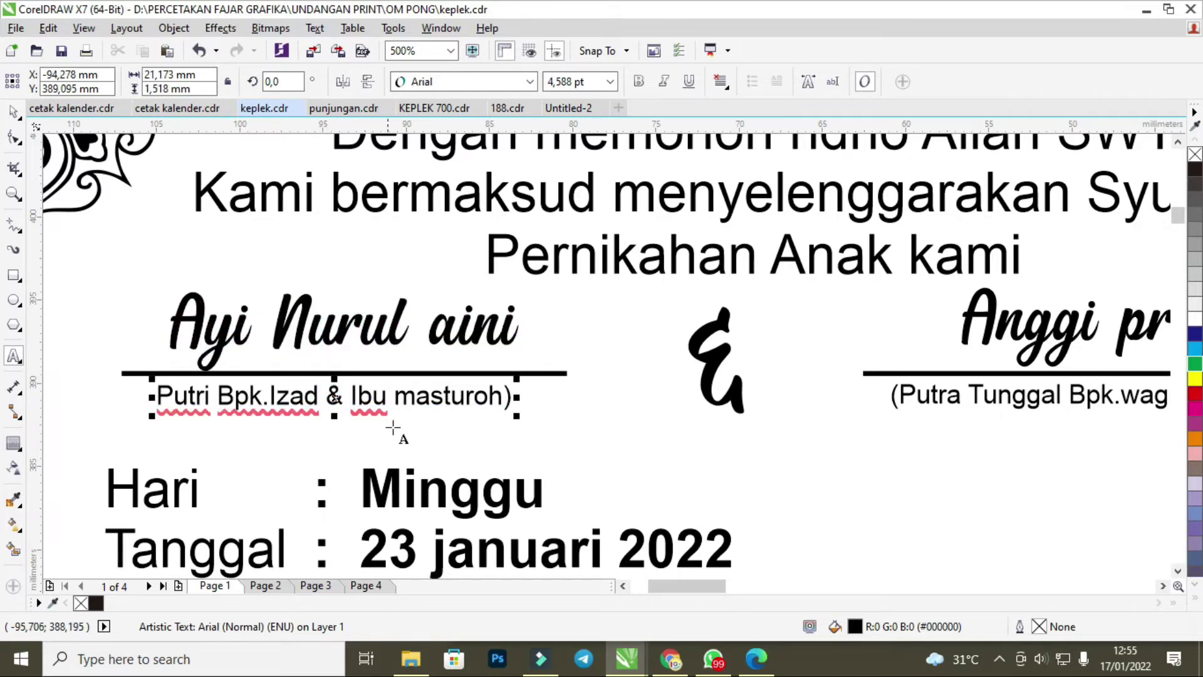
Copy the groom's full name from the customer's WhatsApp message.
left_click(714, 658)
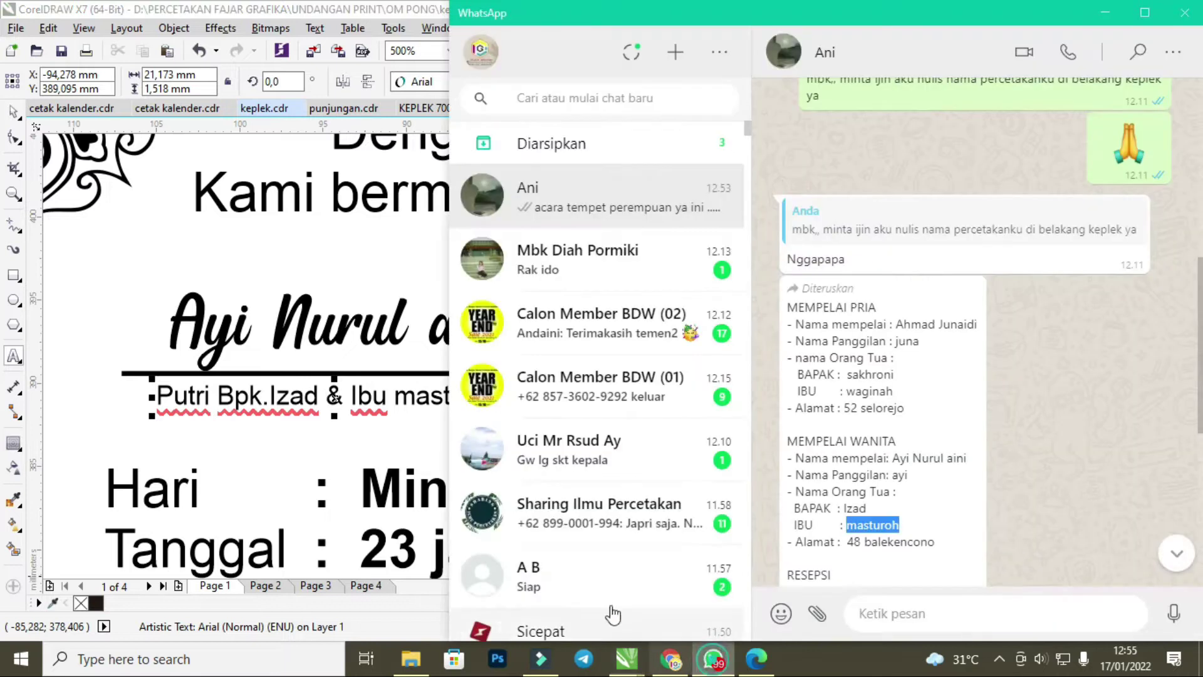
left_click(402, 286)
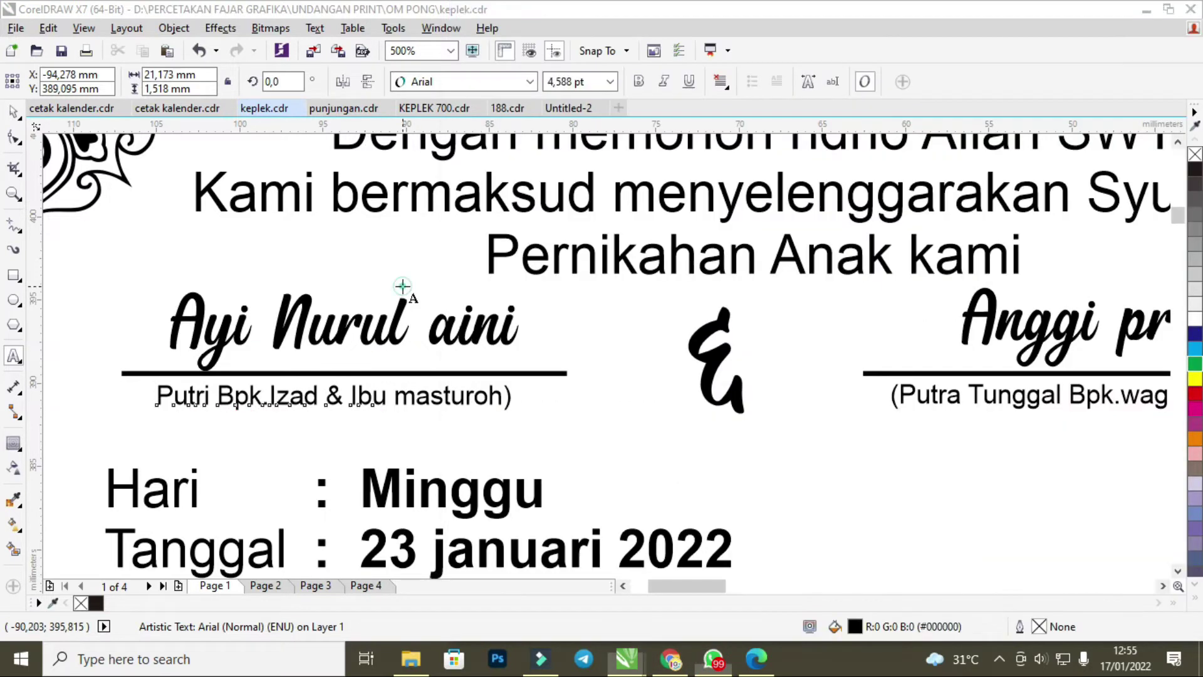
left_click_drag(663, 592, 713, 596)
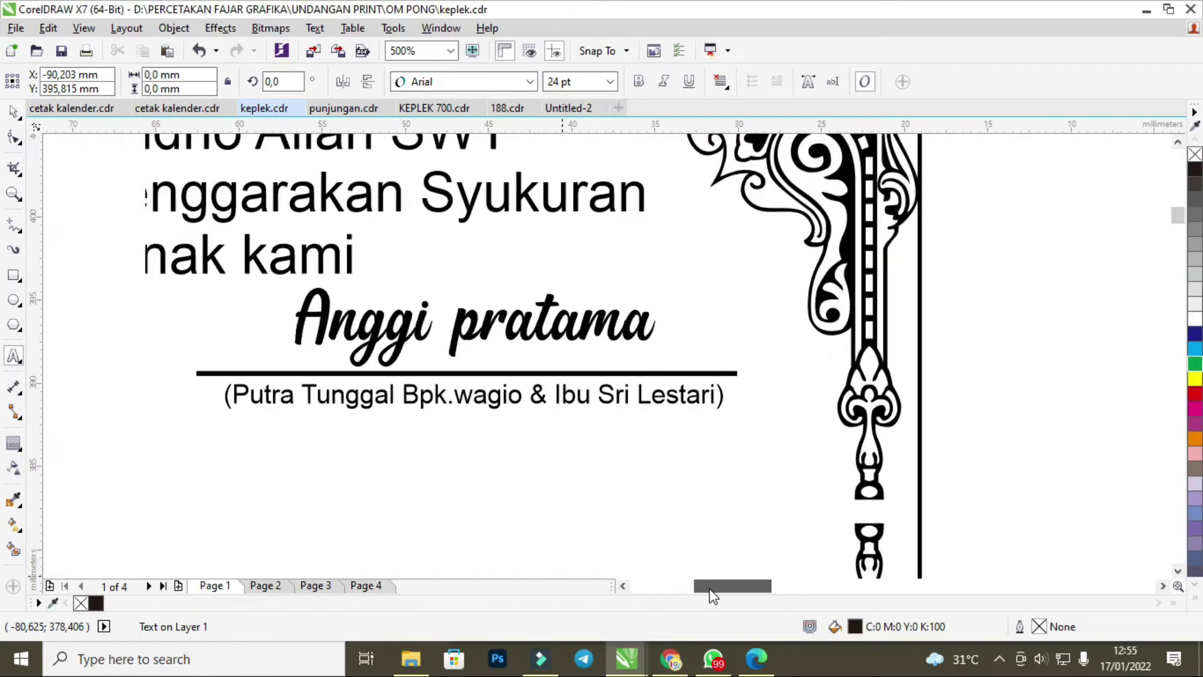
left_click(714, 658)
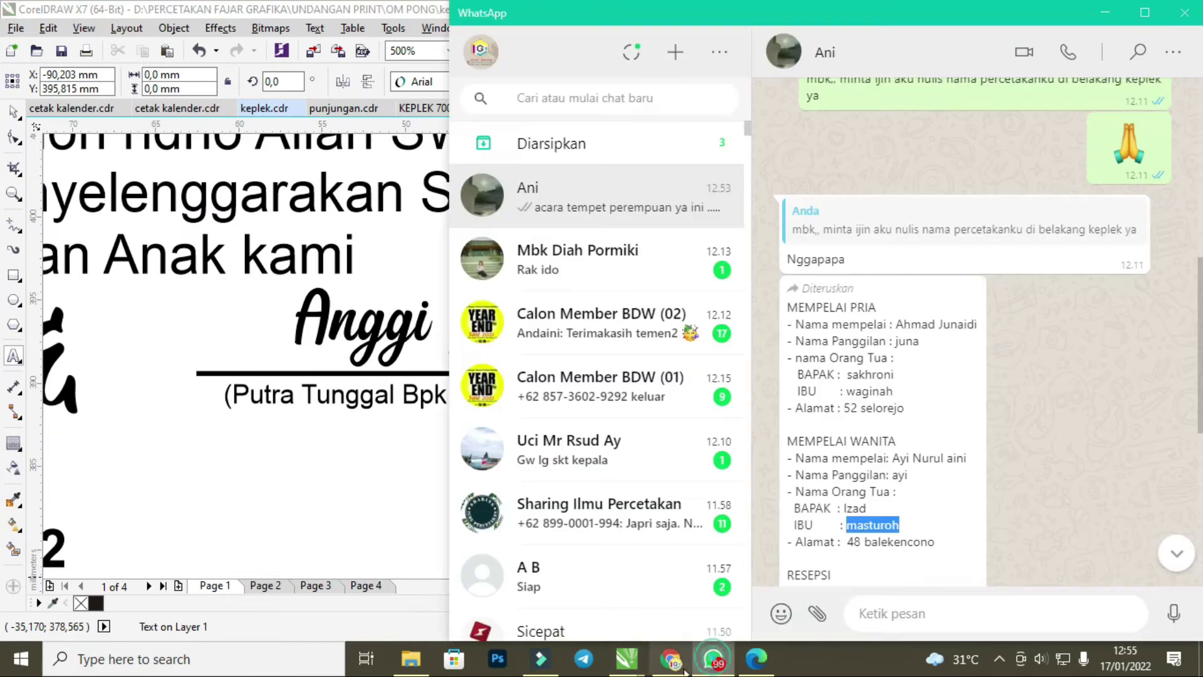
left_click(892, 348)
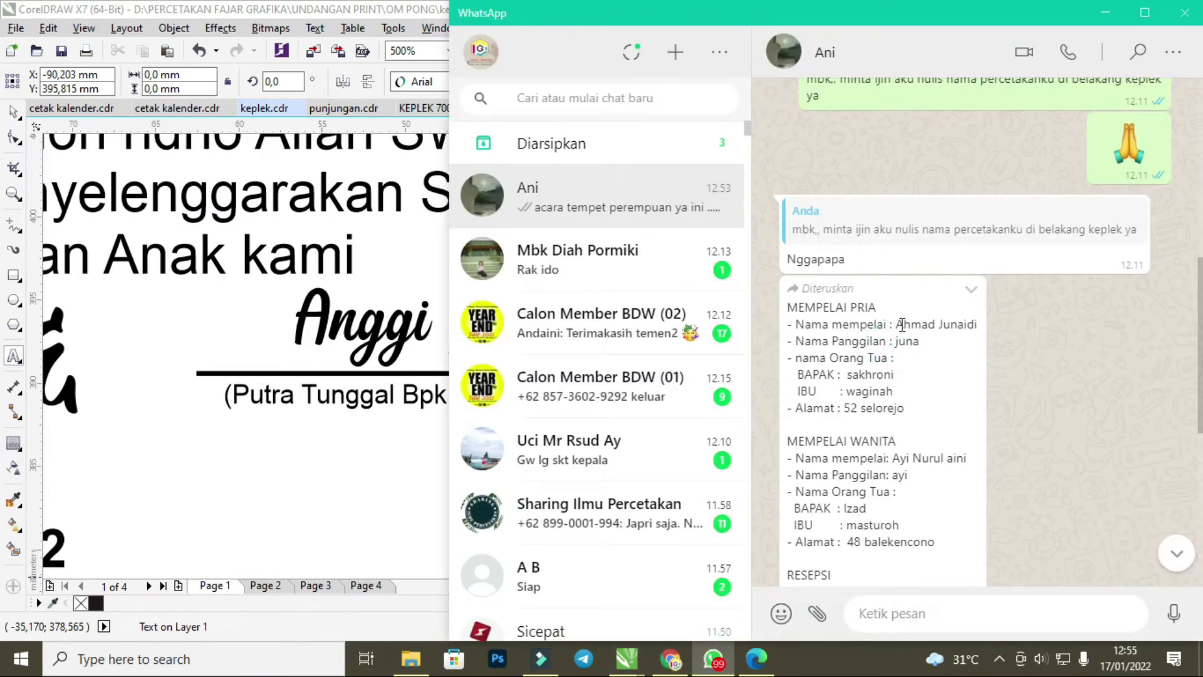
left_click_drag(896, 325, 979, 326)
key("ctrl+c")
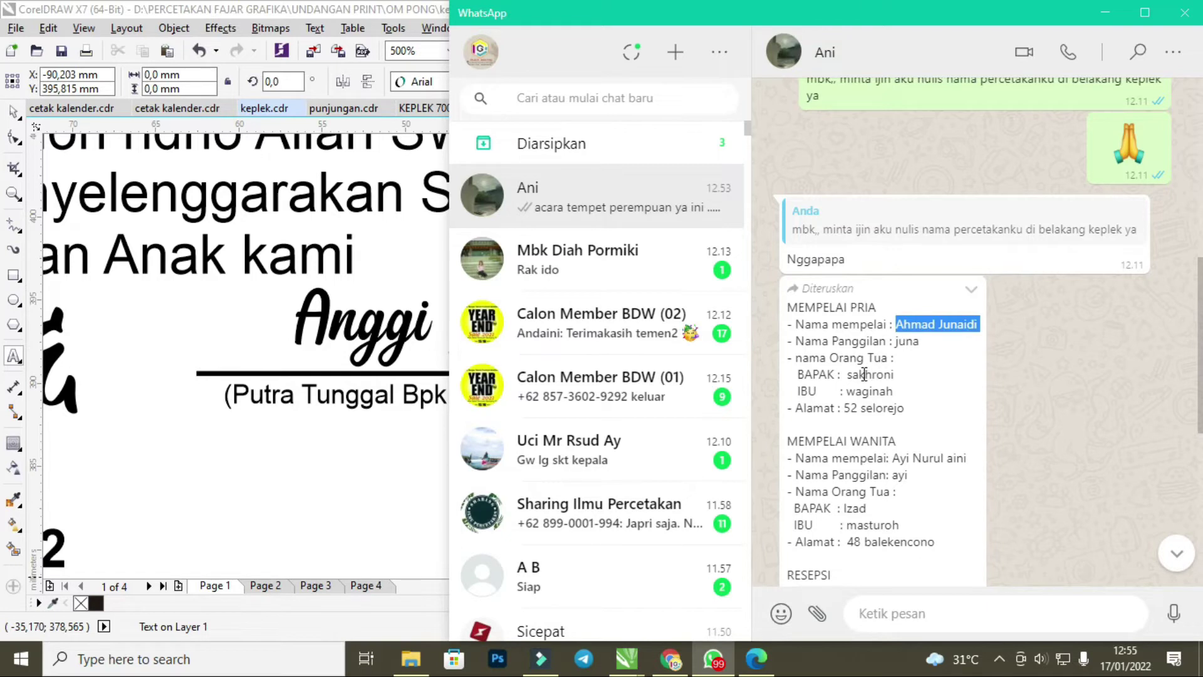
left_click(282, 327)
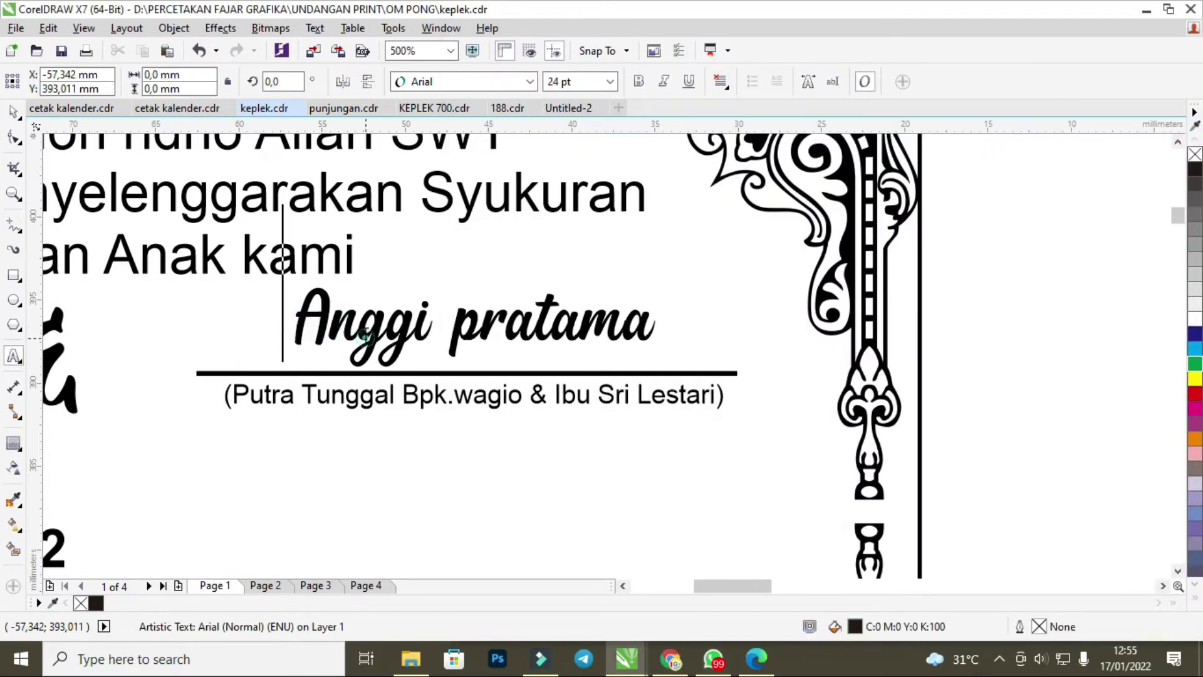
Paste the groom's full name over the placeholder groom's name on the label.
left_click(398, 332)
left_click_drag(290, 326, 657, 326)
key("ctrl+v")
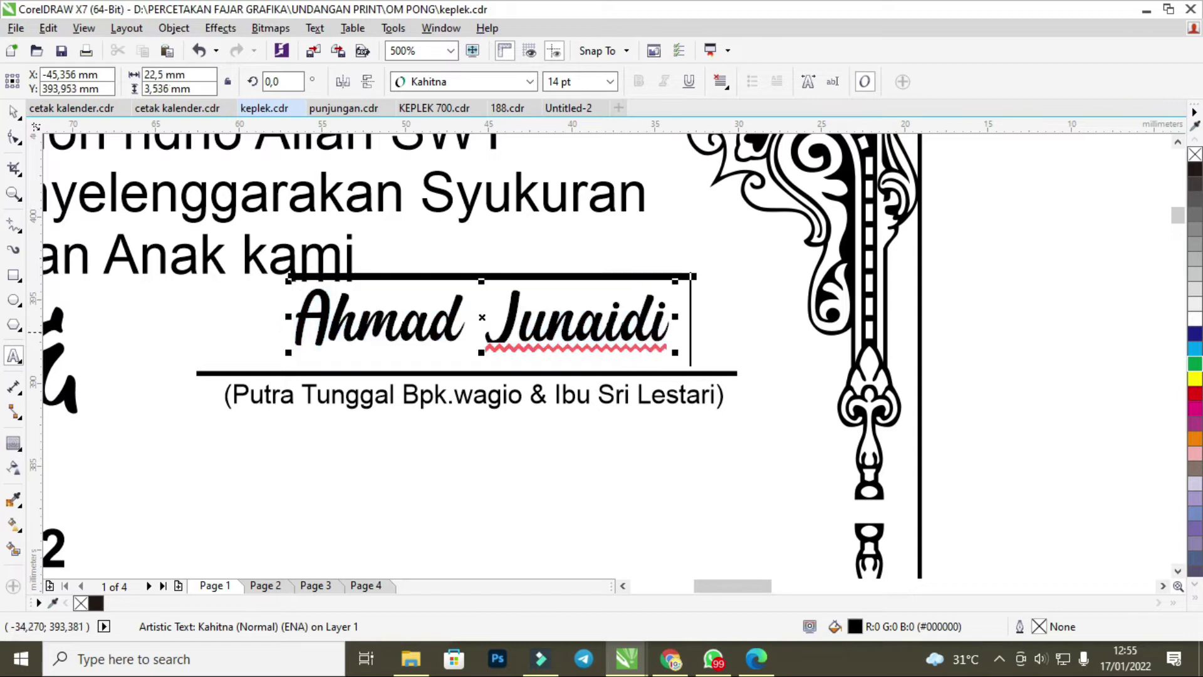
key("Escape")
left_click(479, 329)
left_click(491, 338)
Remove the word 'Tunggal' from the groom's parents caption.
left_click(713, 658)
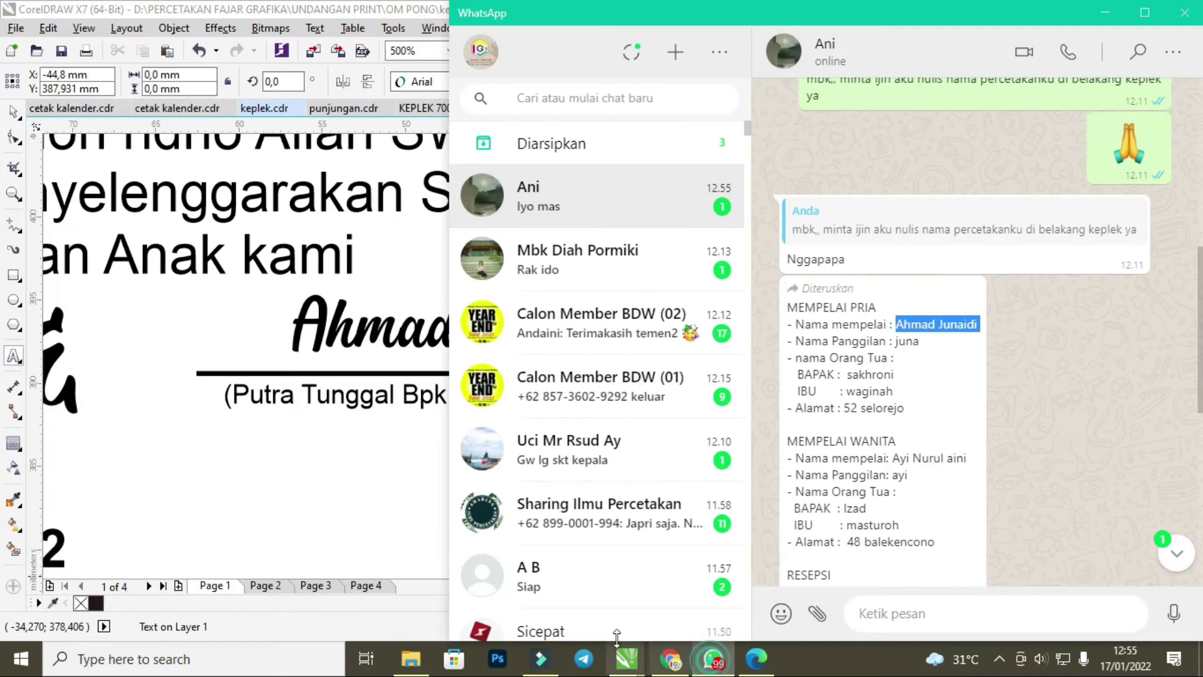
left_click_drag(896, 344, 920, 342)
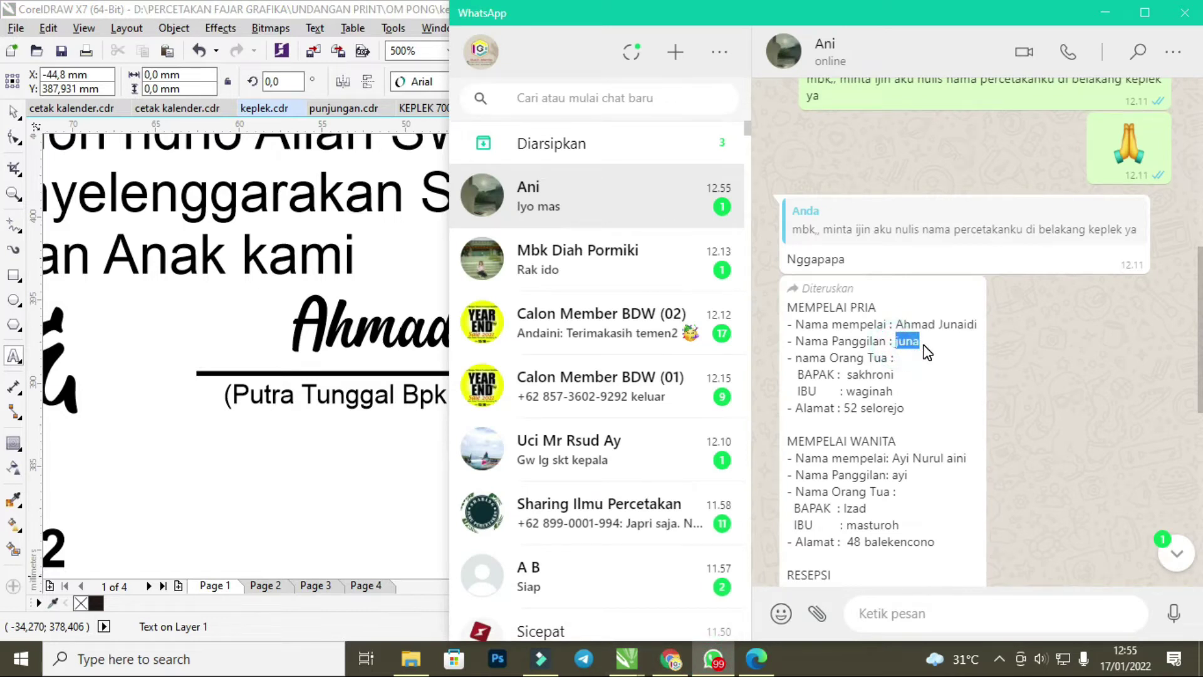
left_click(376, 406)
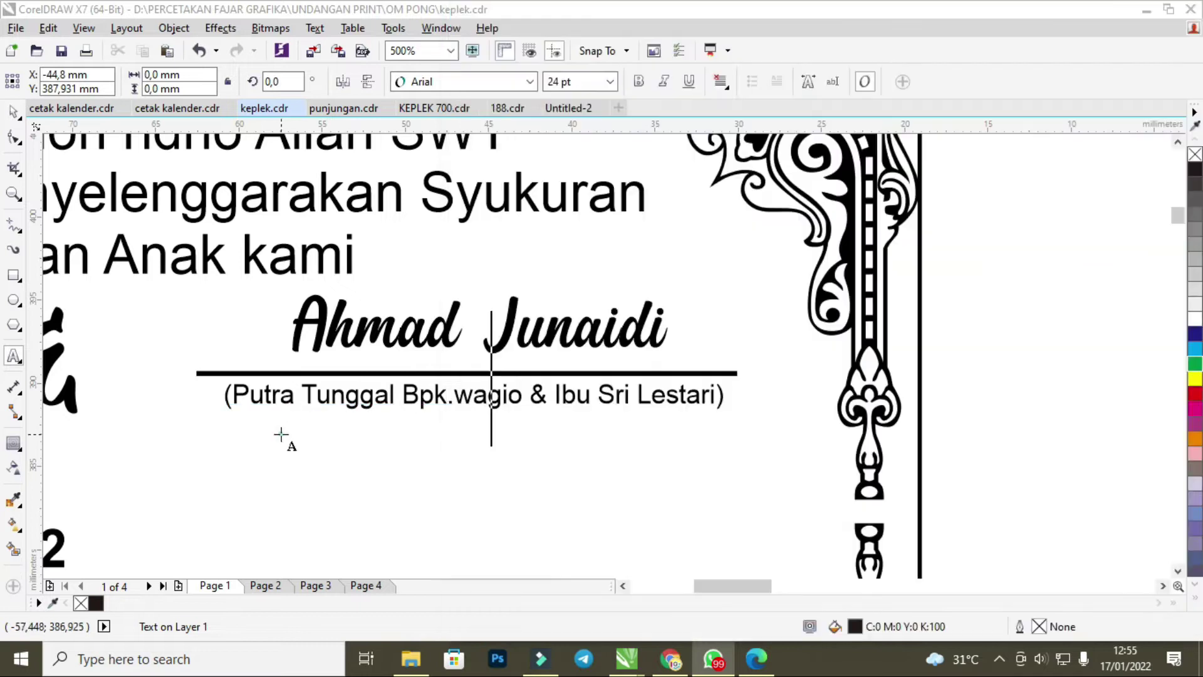
left_click(313, 396)
left_click(311, 397)
left_click(321, 400)
left_click(355, 411)
left_click(14, 111)
left_click(329, 406)
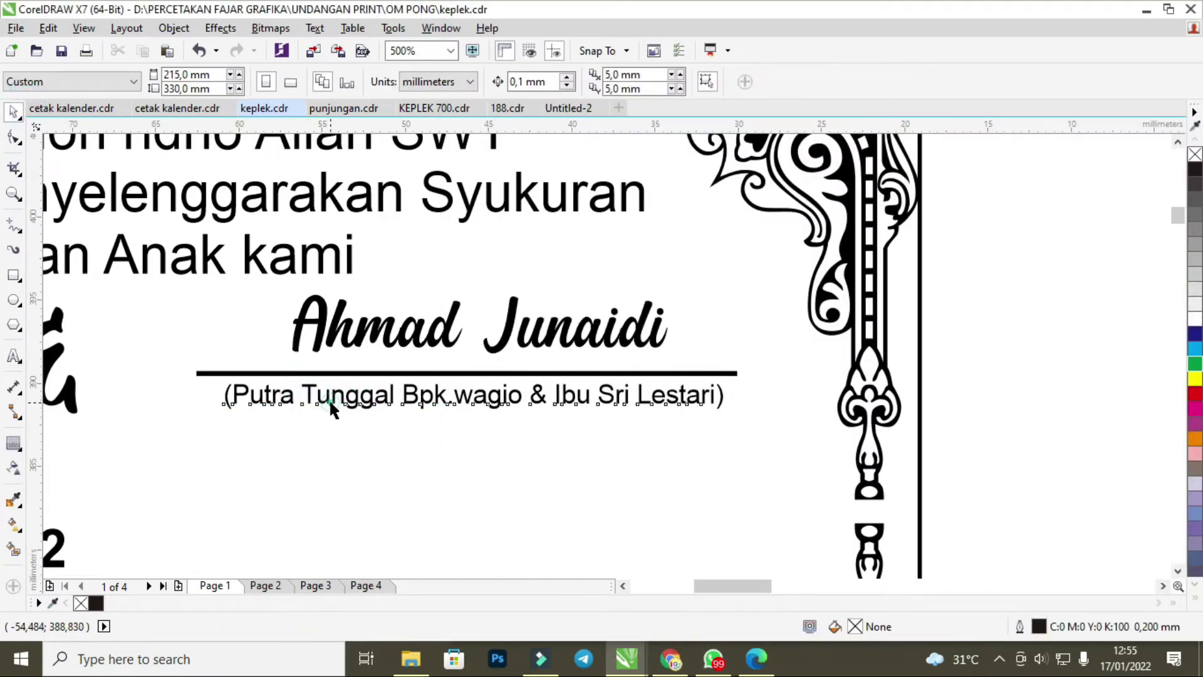
double_click(328, 396)
left_click_drag(307, 396, 405, 397)
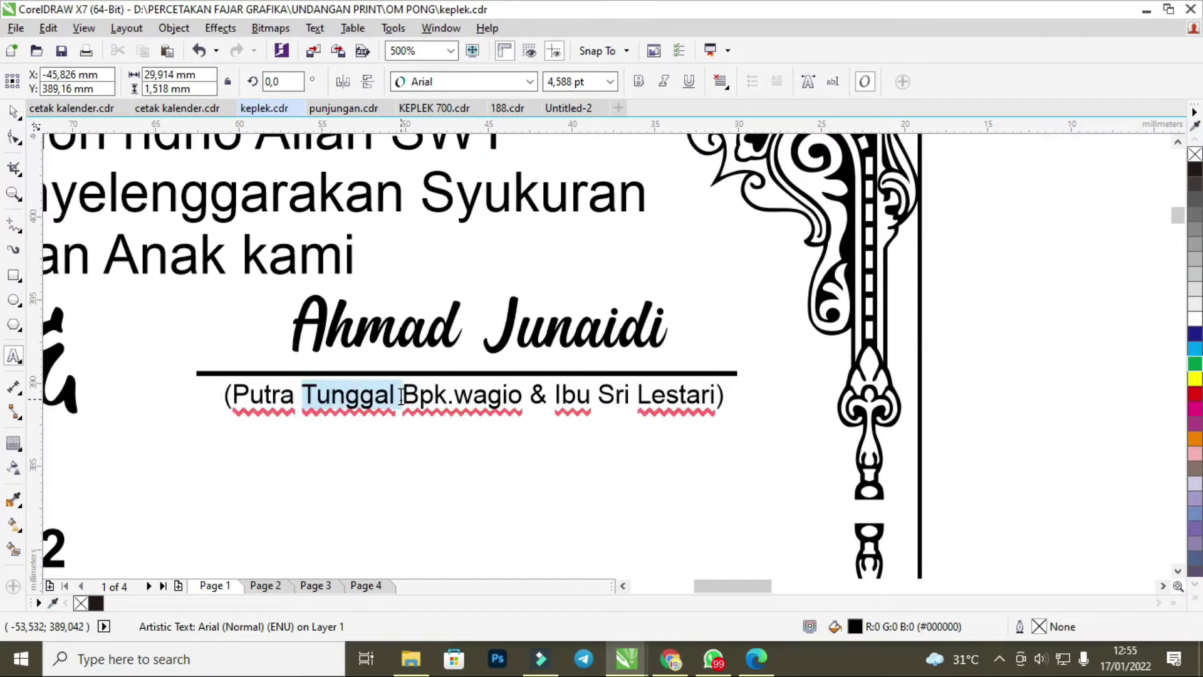
key("Delete")
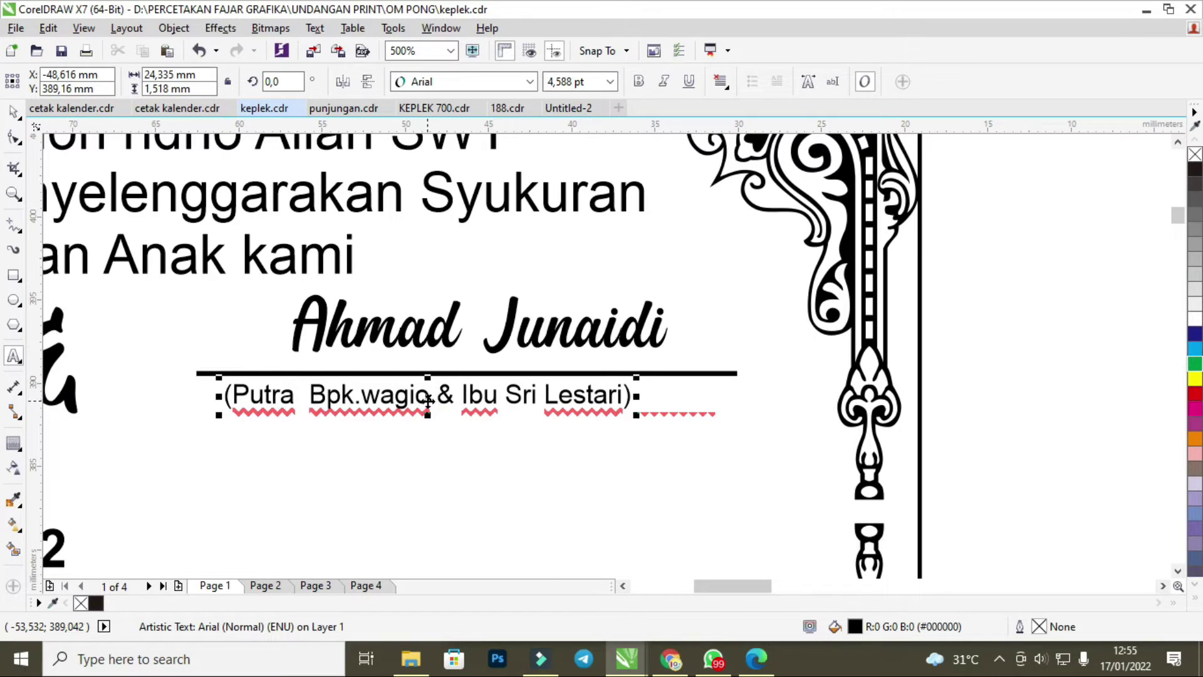
Put the groom's father's name from the chat into the caption, capitalised, and fix the spacing after Putra.
double_click(367, 396)
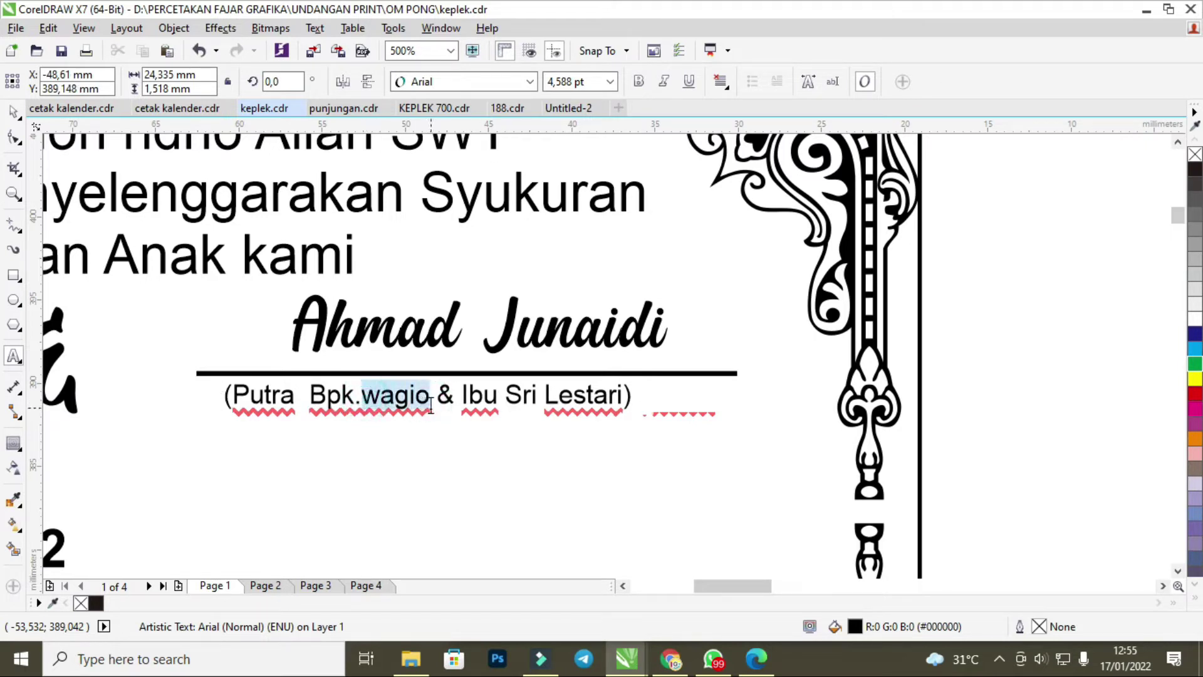
type("juna")
left_click_drag(487, 396, 606, 405)
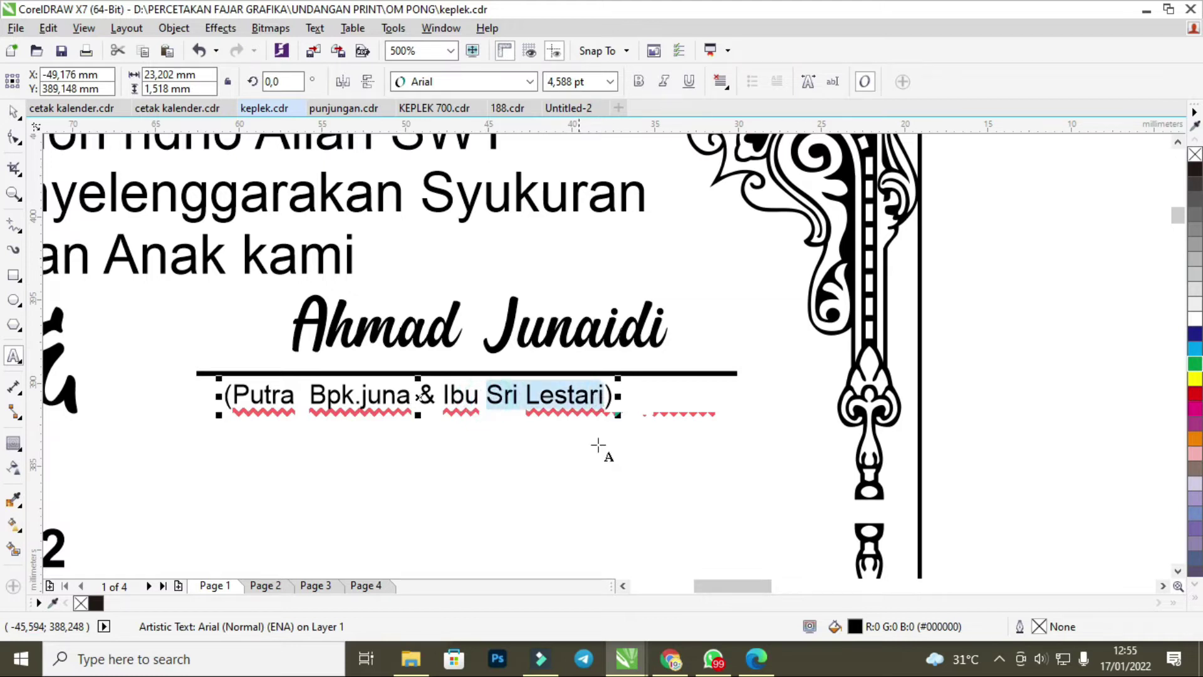
left_click(713, 658)
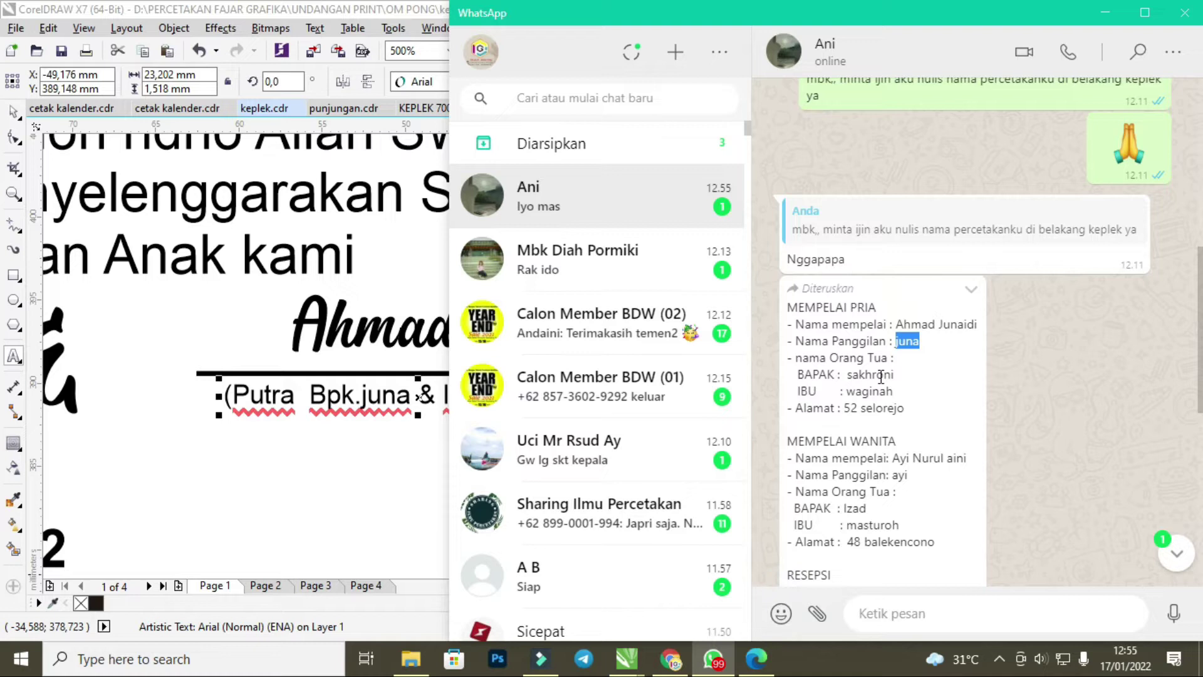
left_click_drag(849, 376, 896, 375)
key("ctrl+c")
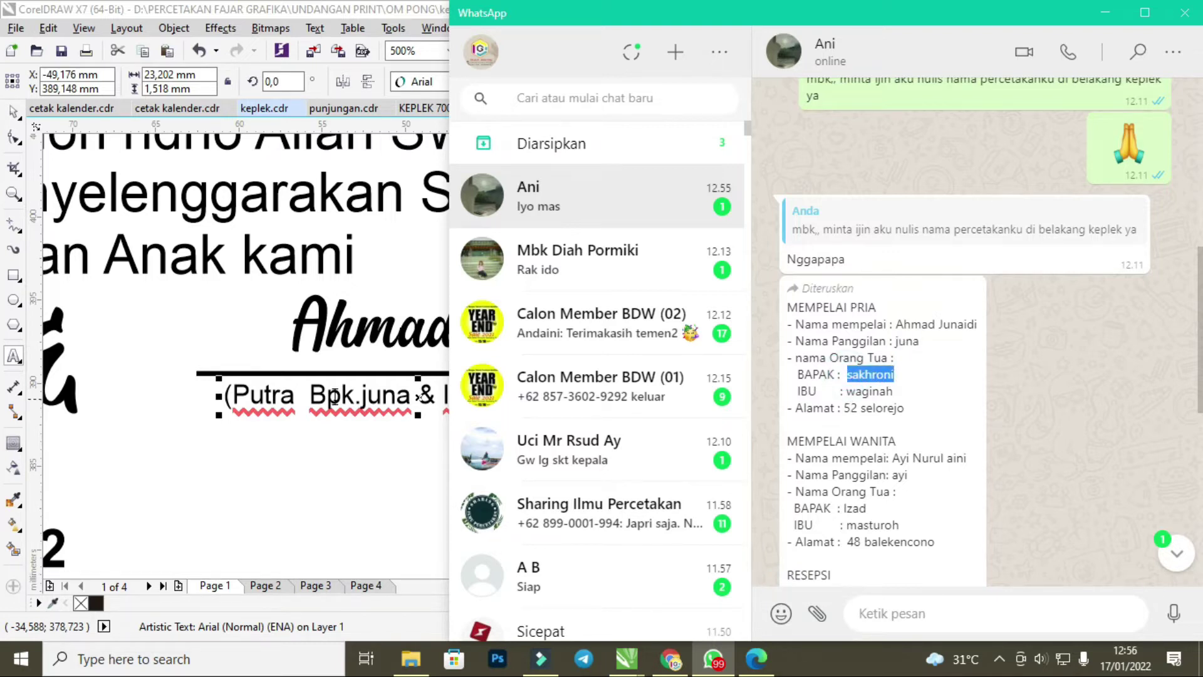
left_click(319, 400)
left_click(363, 396)
left_click_drag(363, 396, 409, 397)
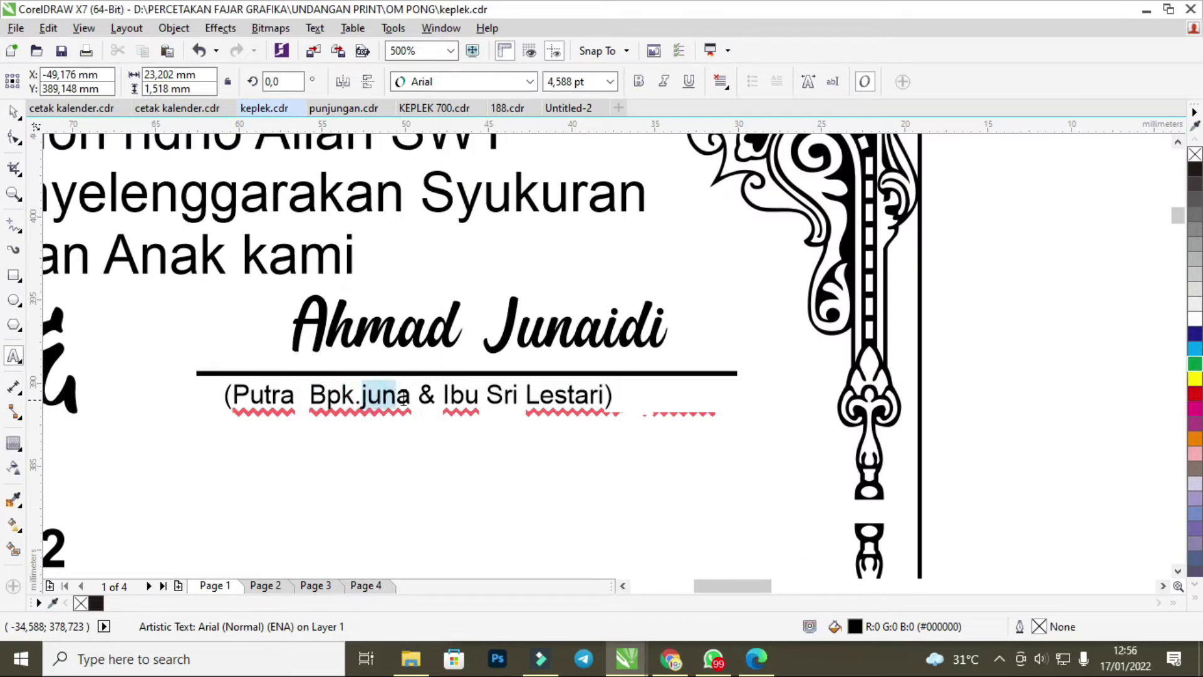
key("ctrl+v")
left_click(376, 395)
key("BackSpace")
type("S")
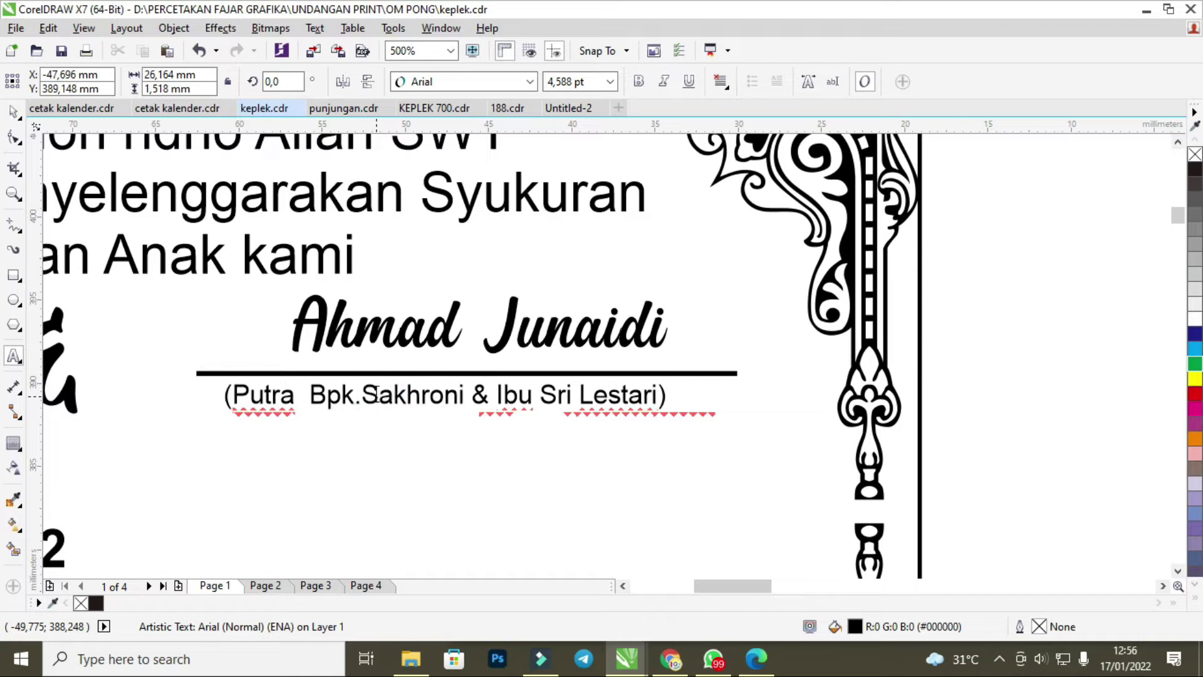
left_click(309, 402)
key("BackSpace")
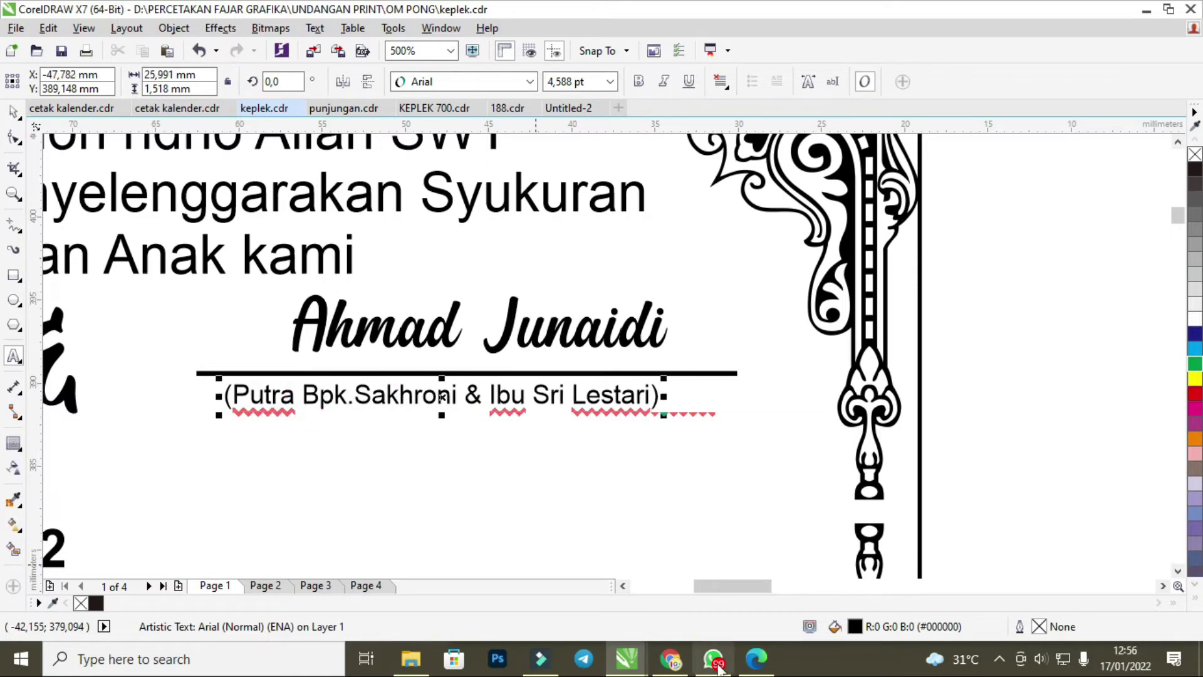
Paste the groom's mother's name into the caption, capitalise it, and nudge the caption right.
left_click(700, 669)
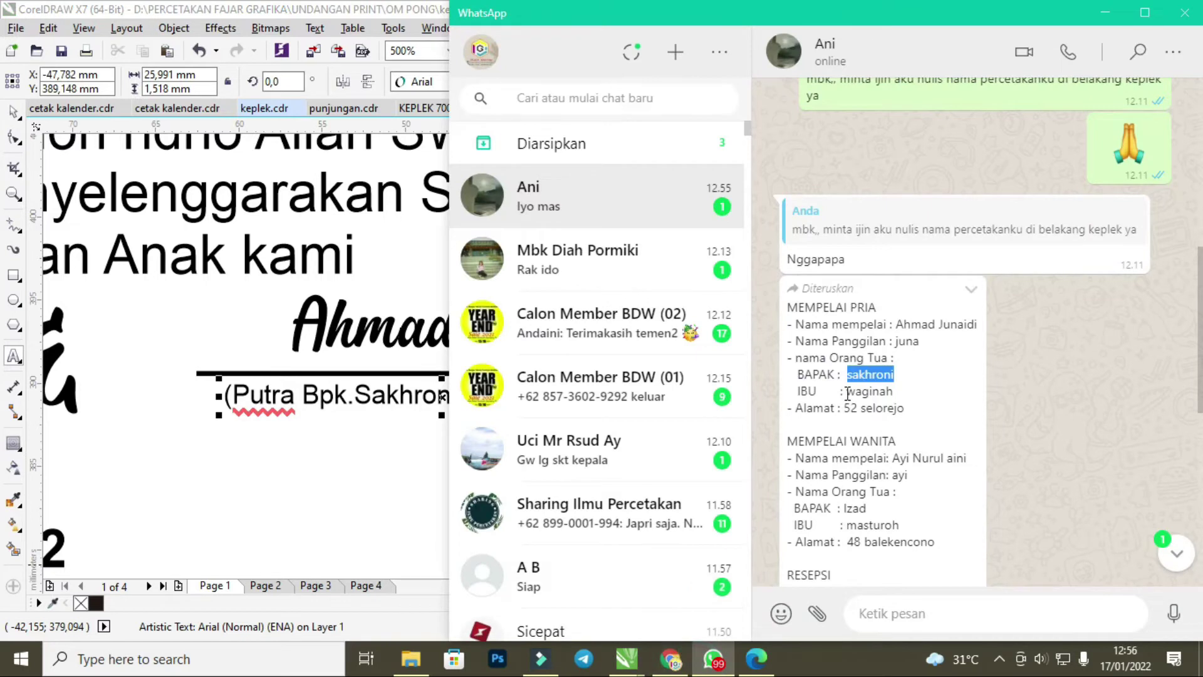
left_click_drag(847, 392, 891, 394)
key("ctrl+c")
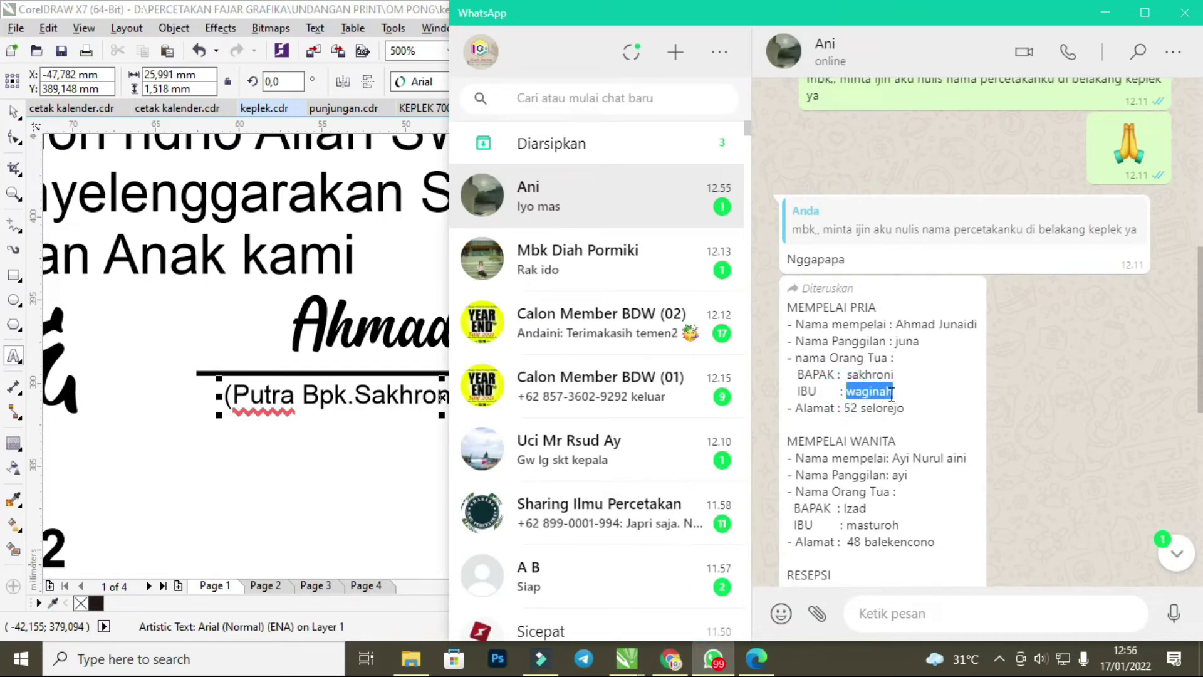
left_click(360, 429)
left_click(534, 394)
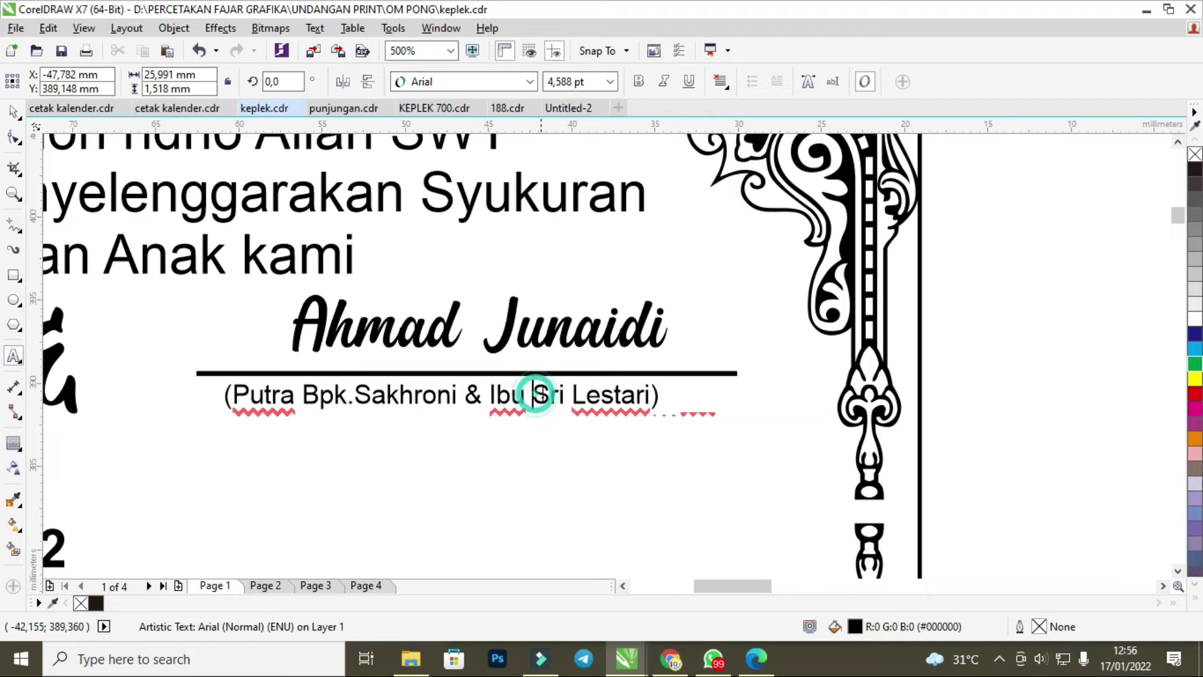
left_click_drag(537, 395, 653, 401)
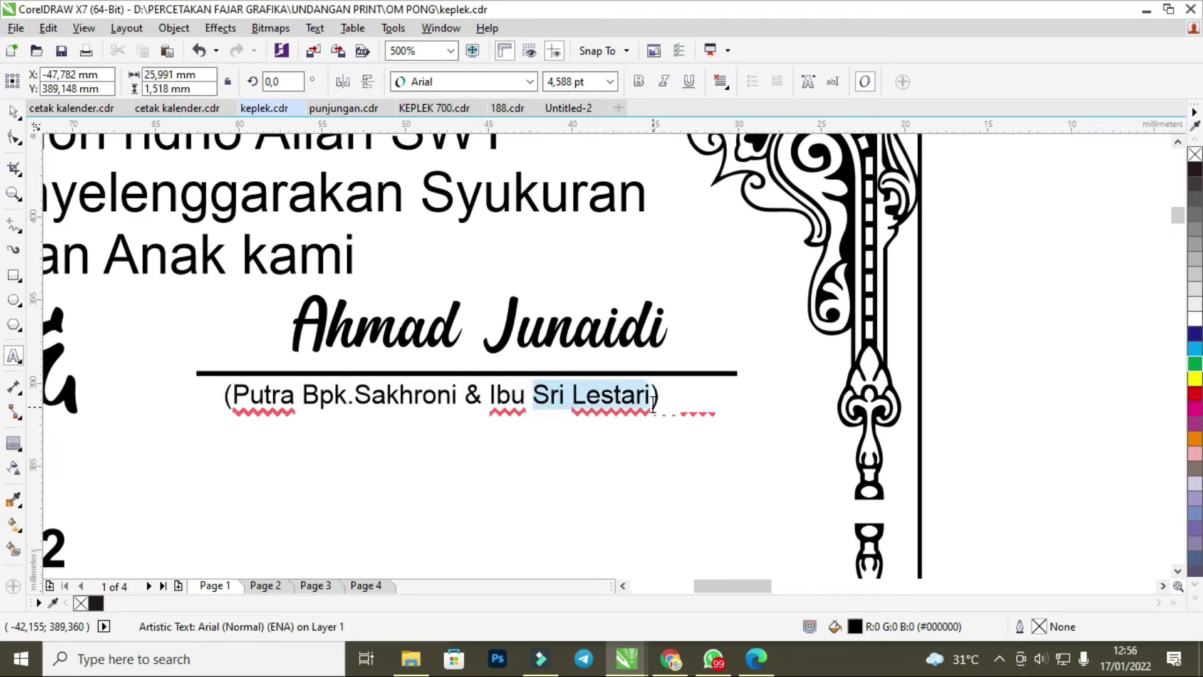
key("ctrl+v")
left_click(552, 394)
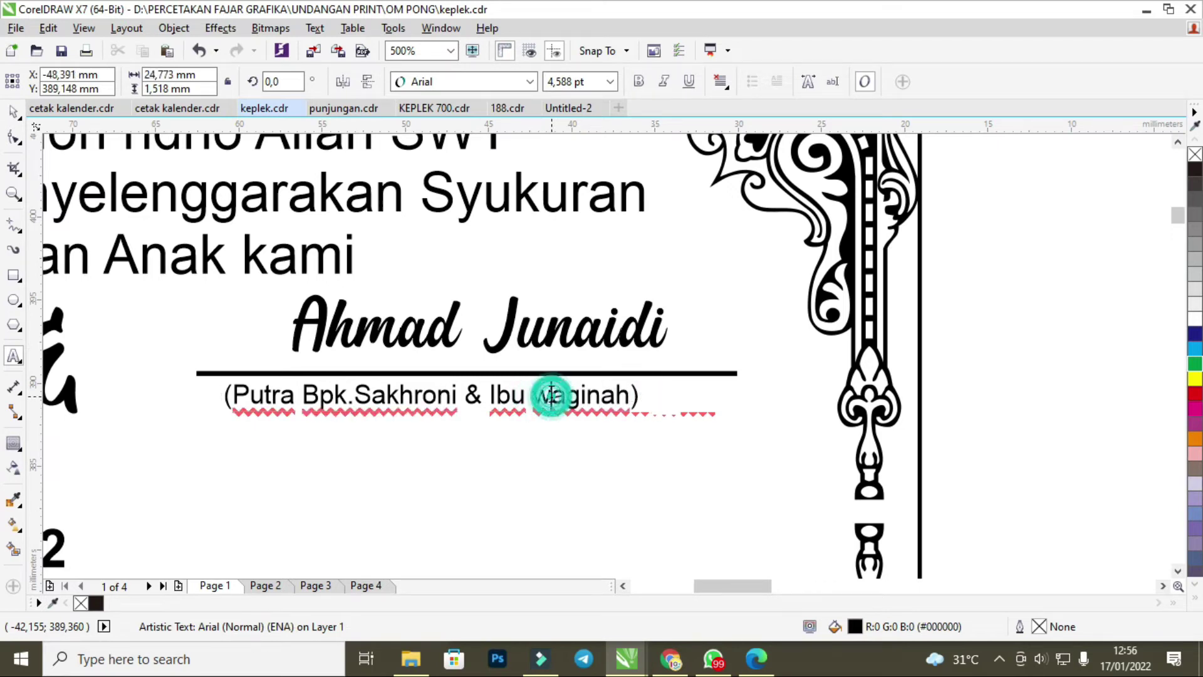
key("BackSpace")
type("w")
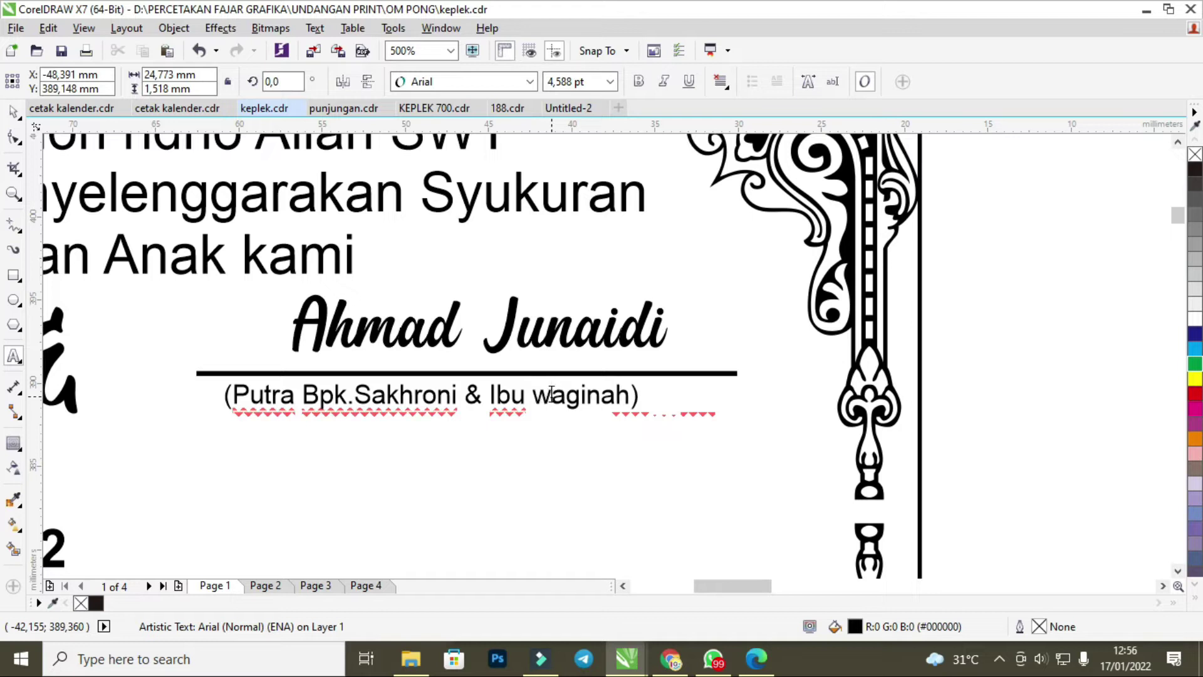
key("BackSpace")
type("W")
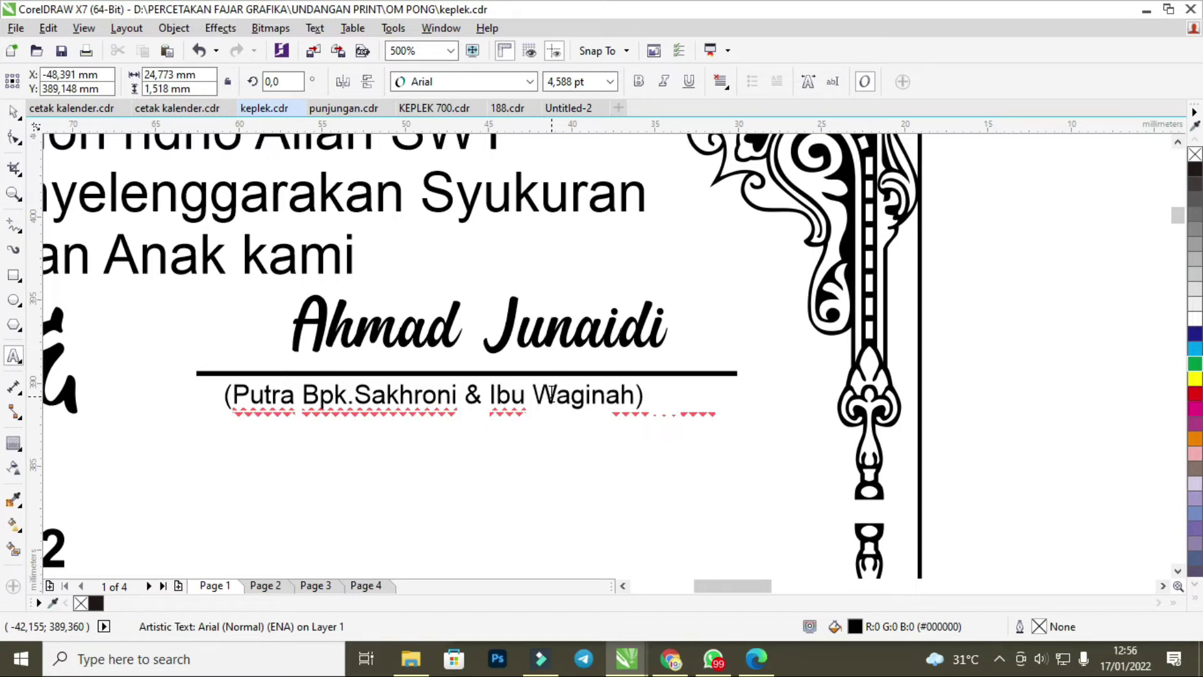
key("ctrl+space")
left_click_drag(437, 402, 479, 402)
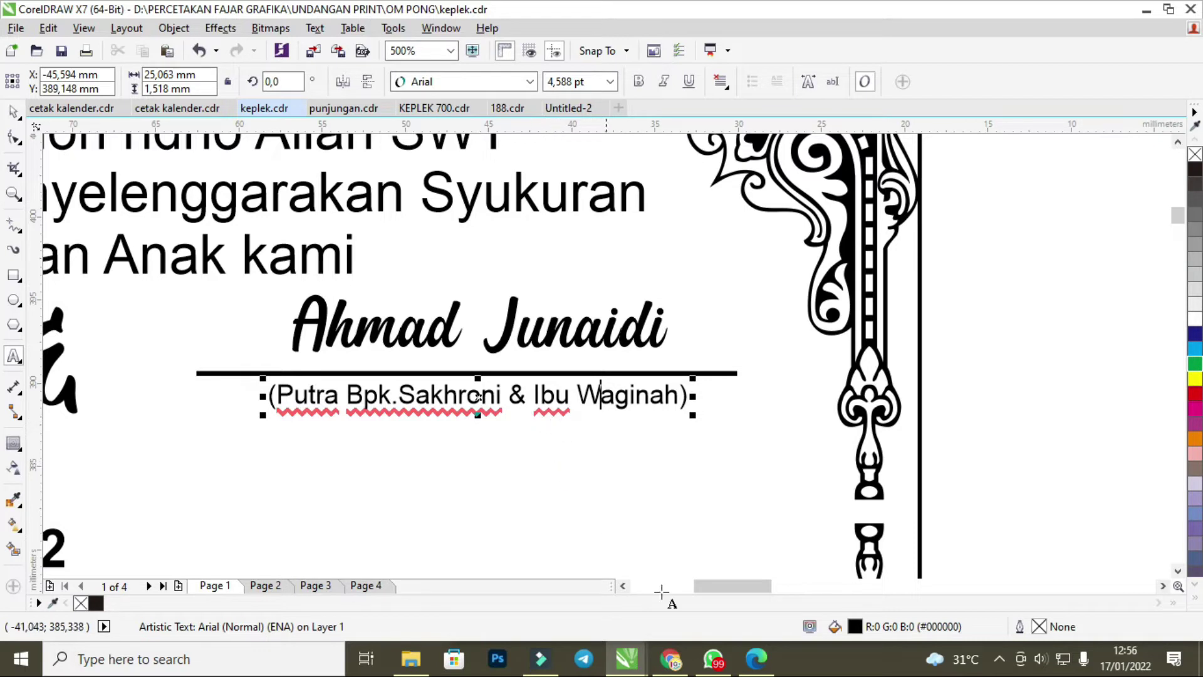
left_click(714, 658)
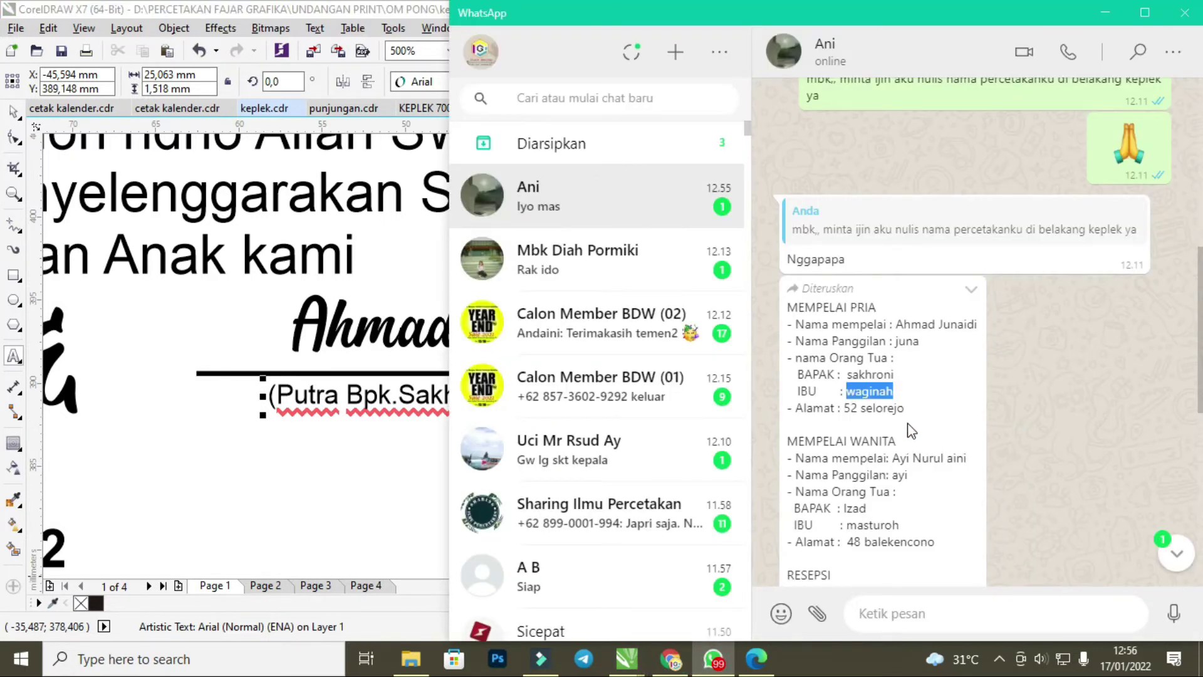
left_click(397, 486)
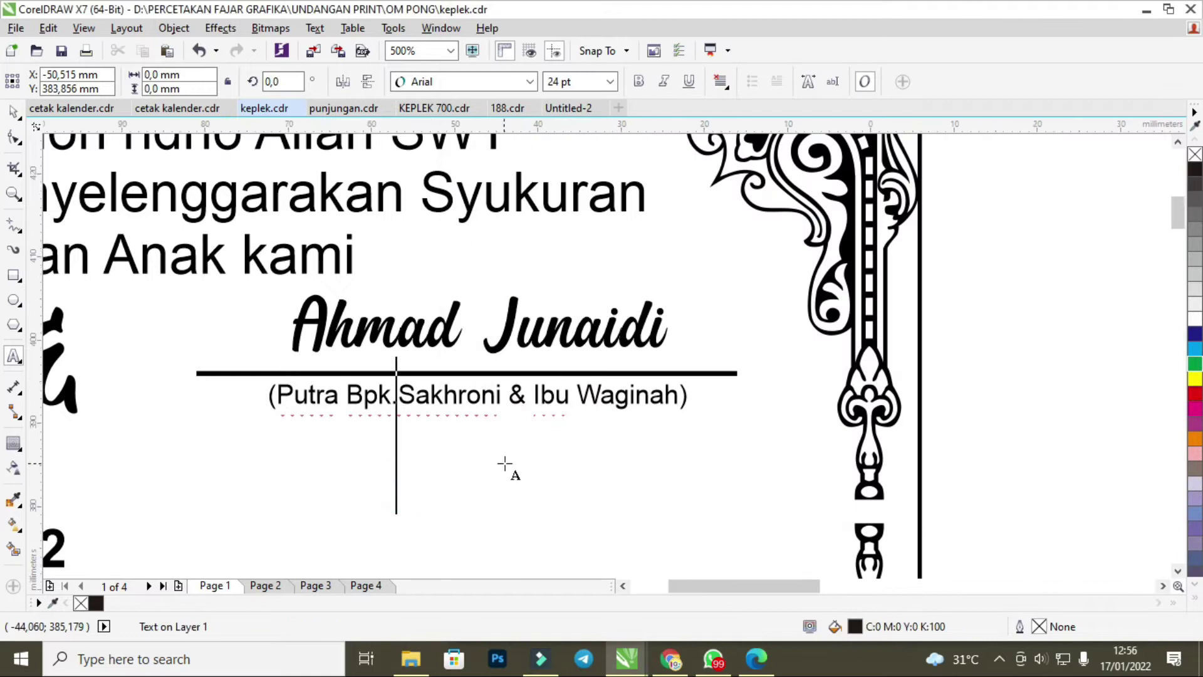
After checking the customer's chat, replace the day Minggu with Kamis on the Hari line.
scroll(505, 470, "down", 2)
scroll(317, 517, "up", 1)
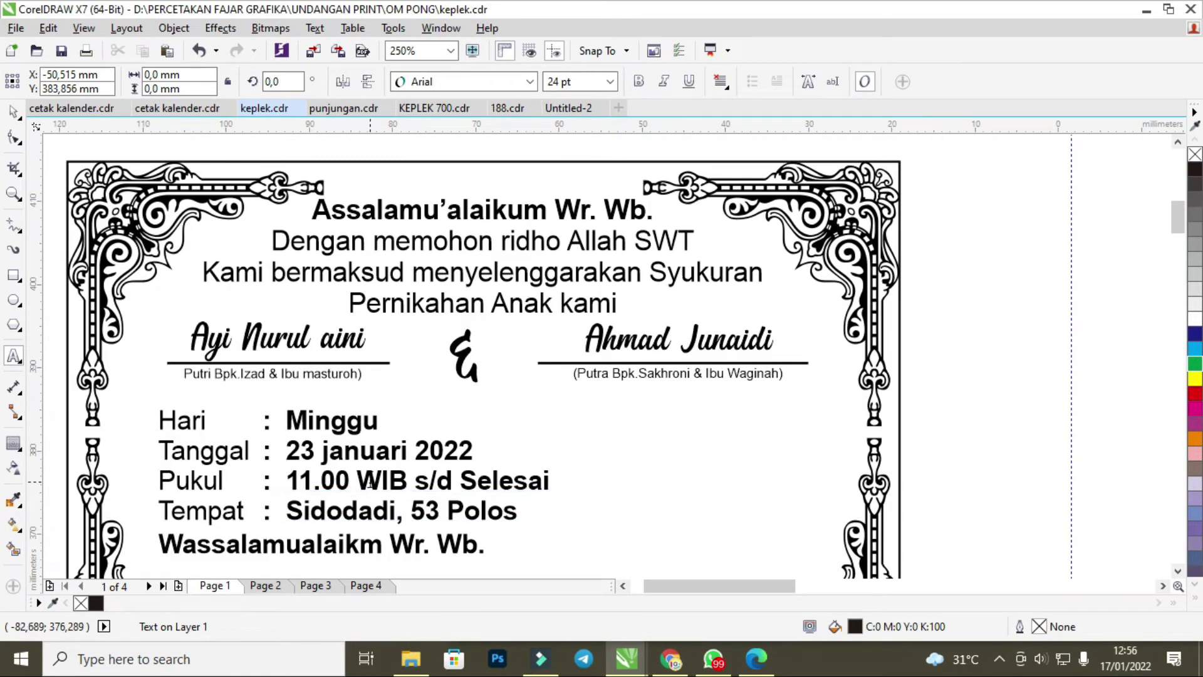
left_click(371, 480)
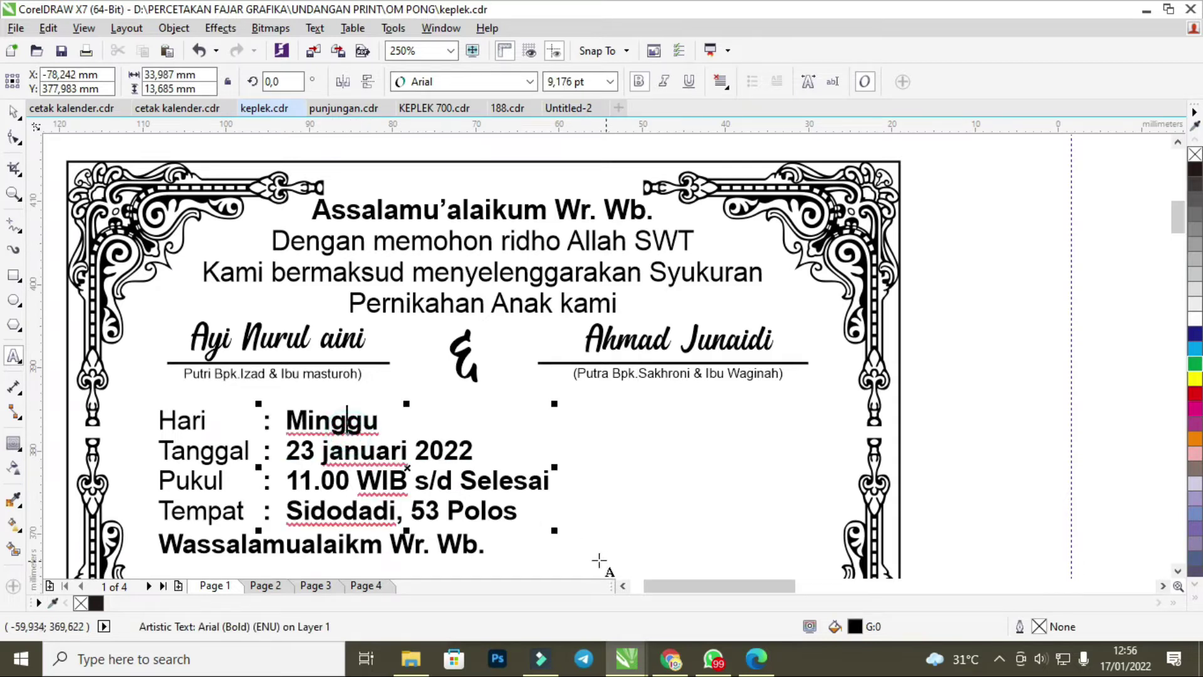
left_click(713, 662)
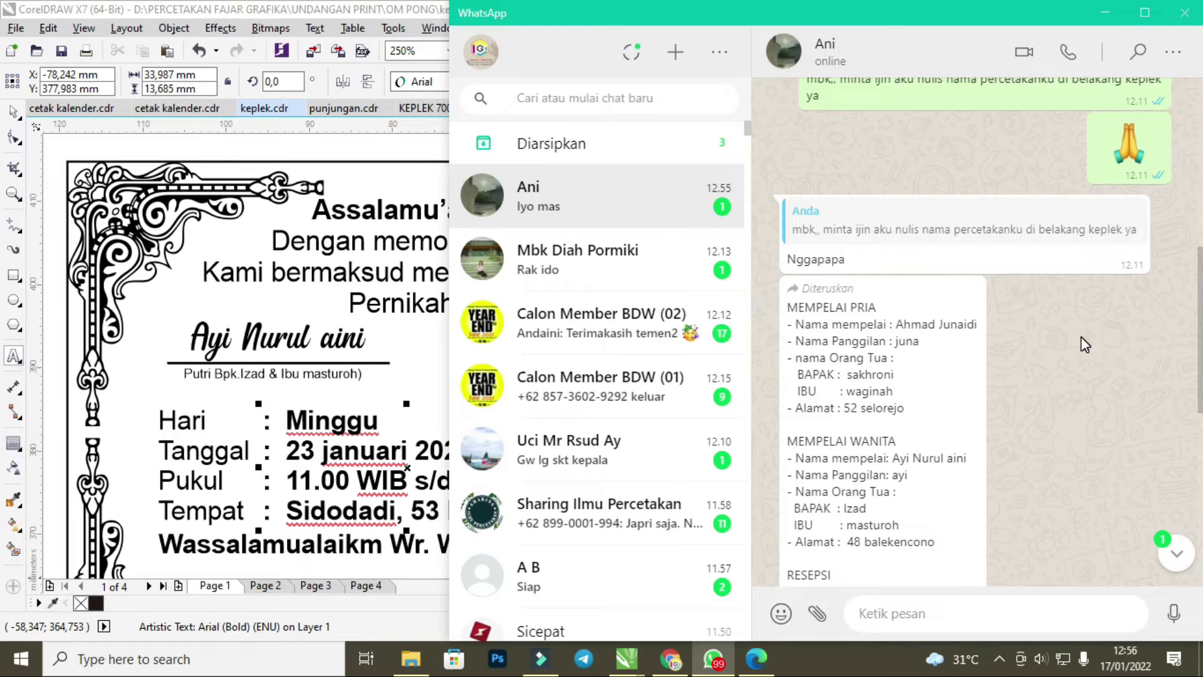
left_click(368, 399)
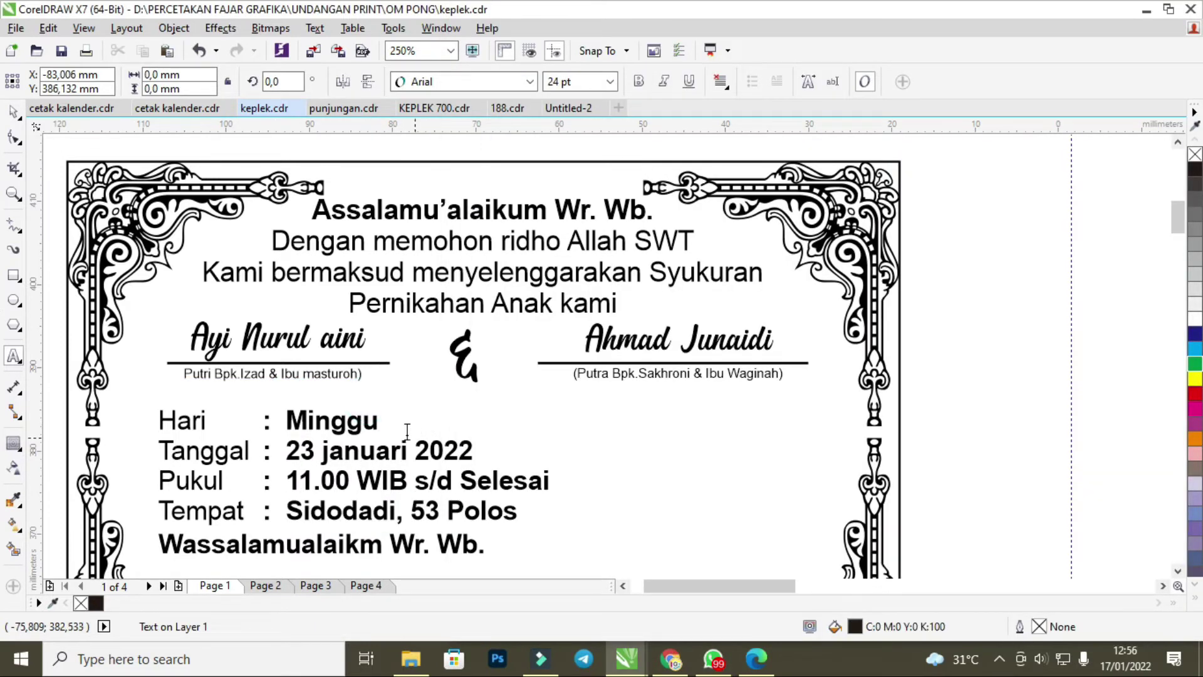
left_click(713, 659)
scroll(910, 442, "down", 3)
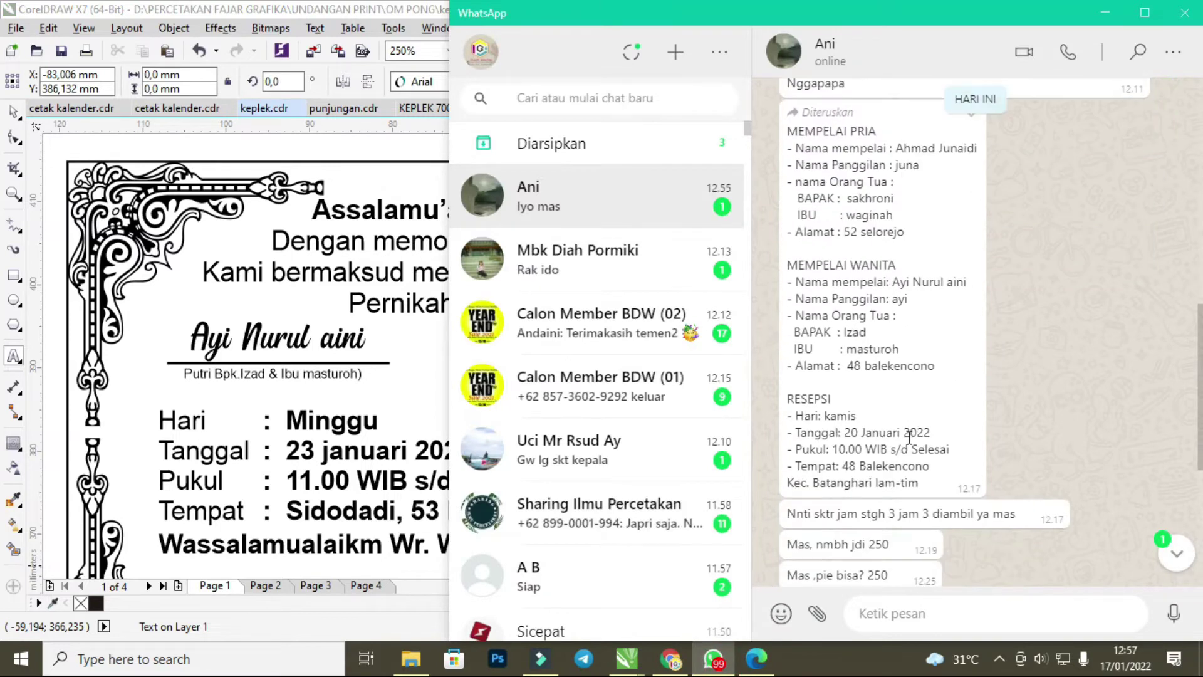
left_click(858, 424)
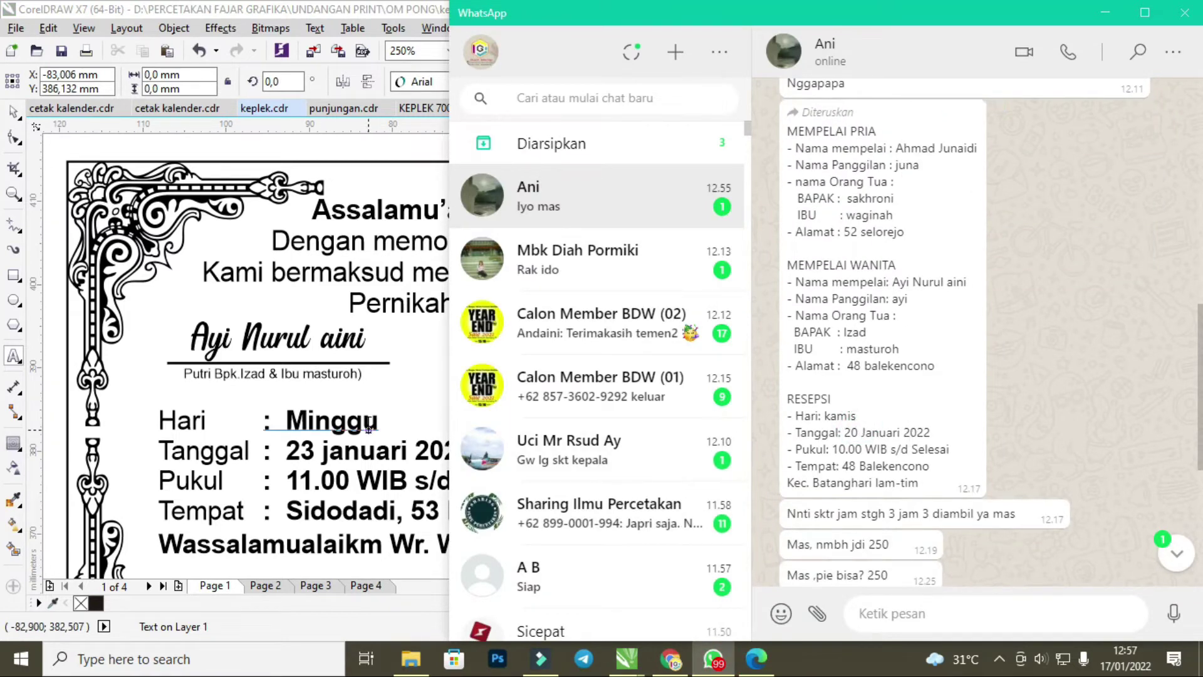
left_click(369, 429)
left_click(382, 418)
key("BackSpace")
key("BackSpace")
key("BackSpace")
key("BackSpace")
key("BackSpace")
key("BackSpace")
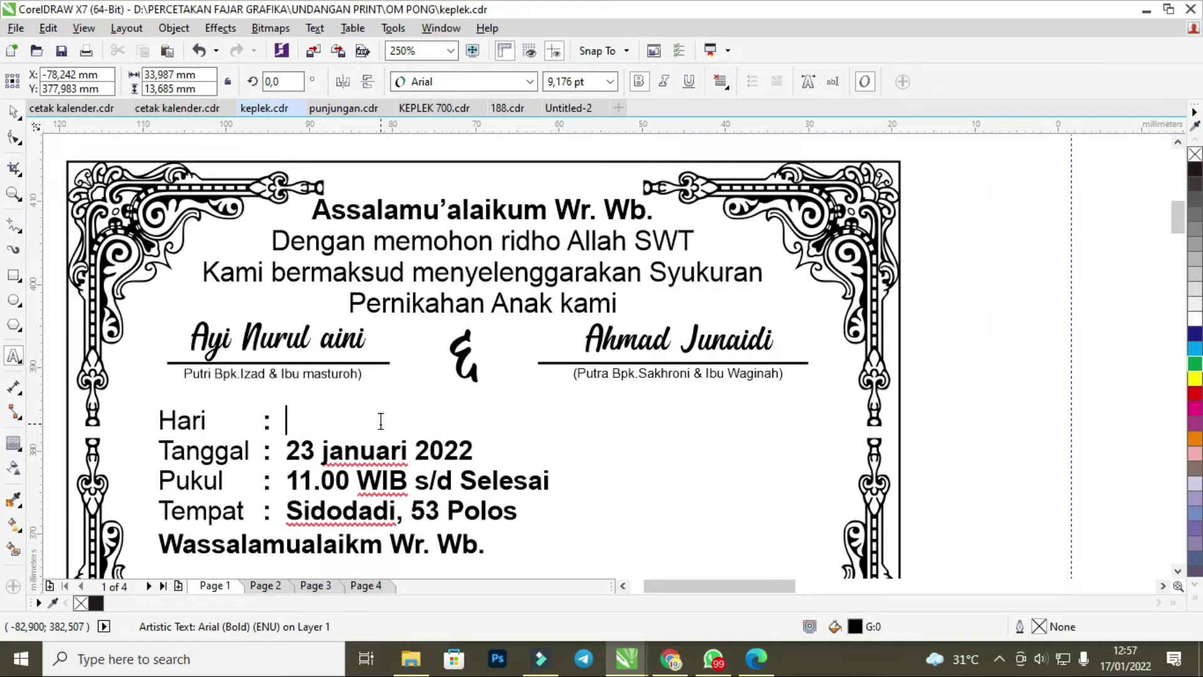
type("k")
key("BackSpace")
type("Kamis")
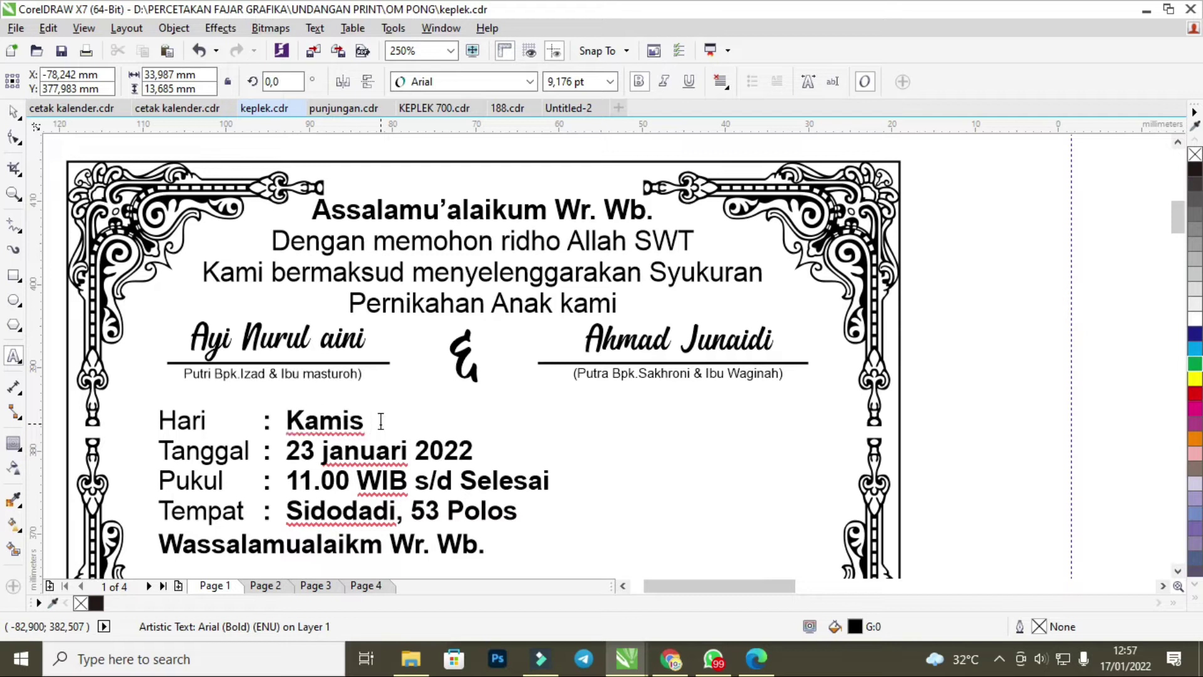
key("Escape")
Change the date number from 23 to 20, correcting a mistyped 10 after rechecking the chat.
left_click(318, 451)
key("BackSpace")
key("BackSpace")
type("10")
key("Escape")
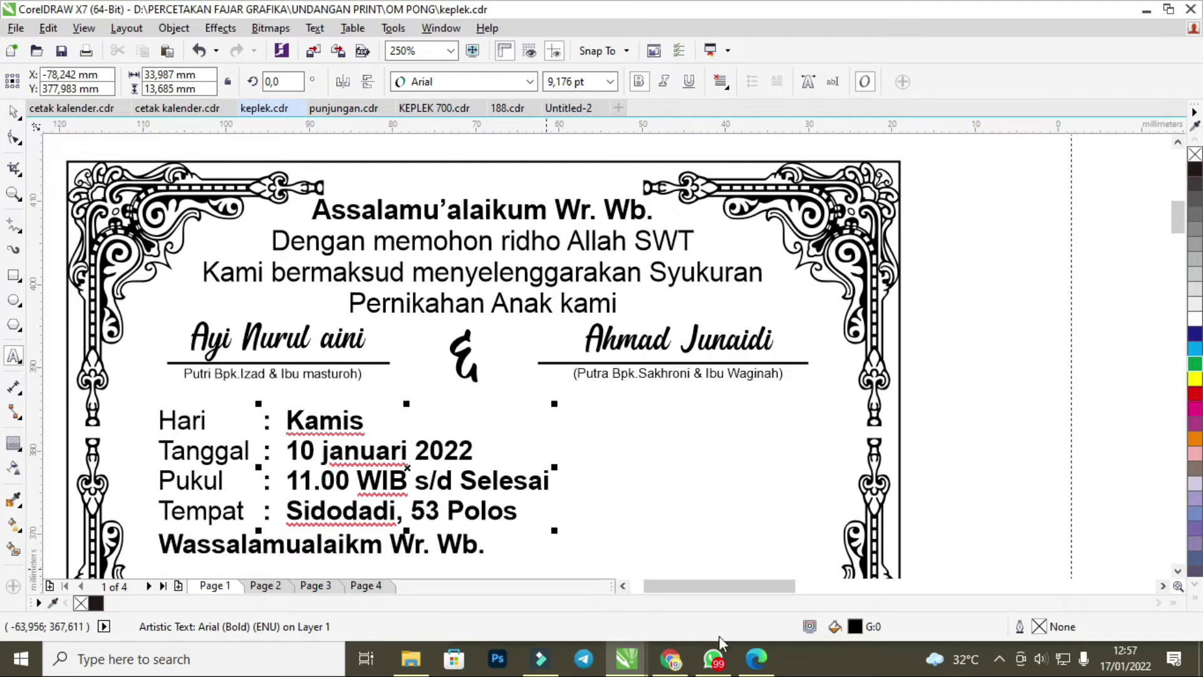
left_click(715, 659)
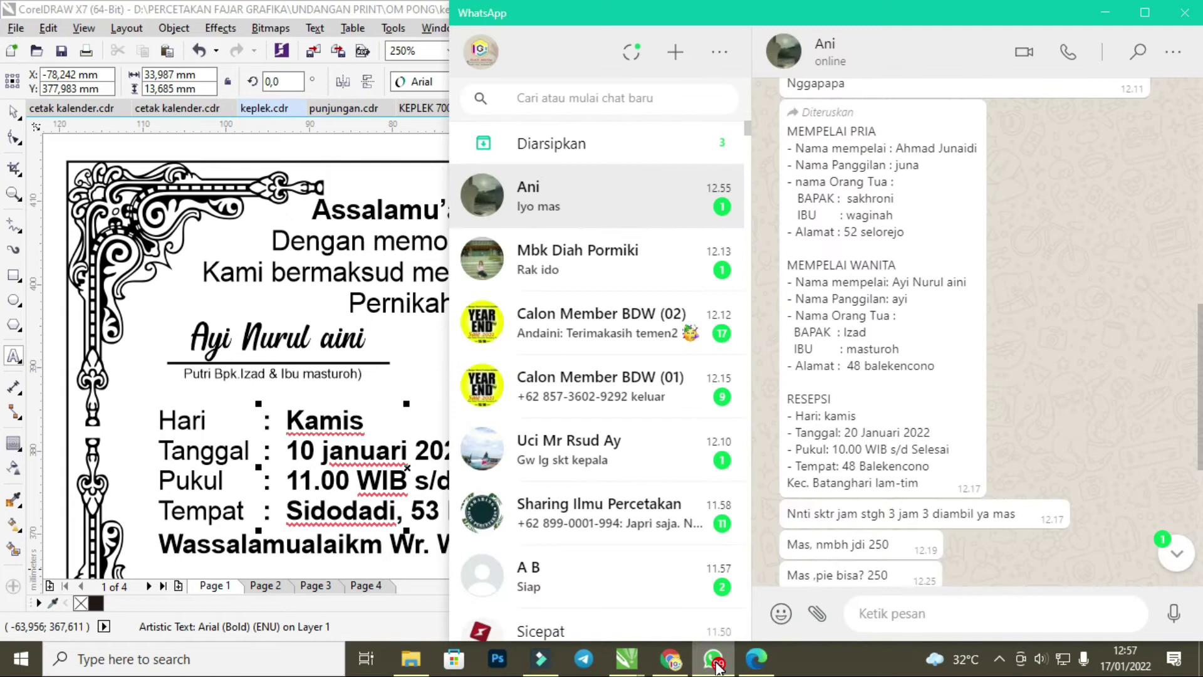
left_click(715, 661)
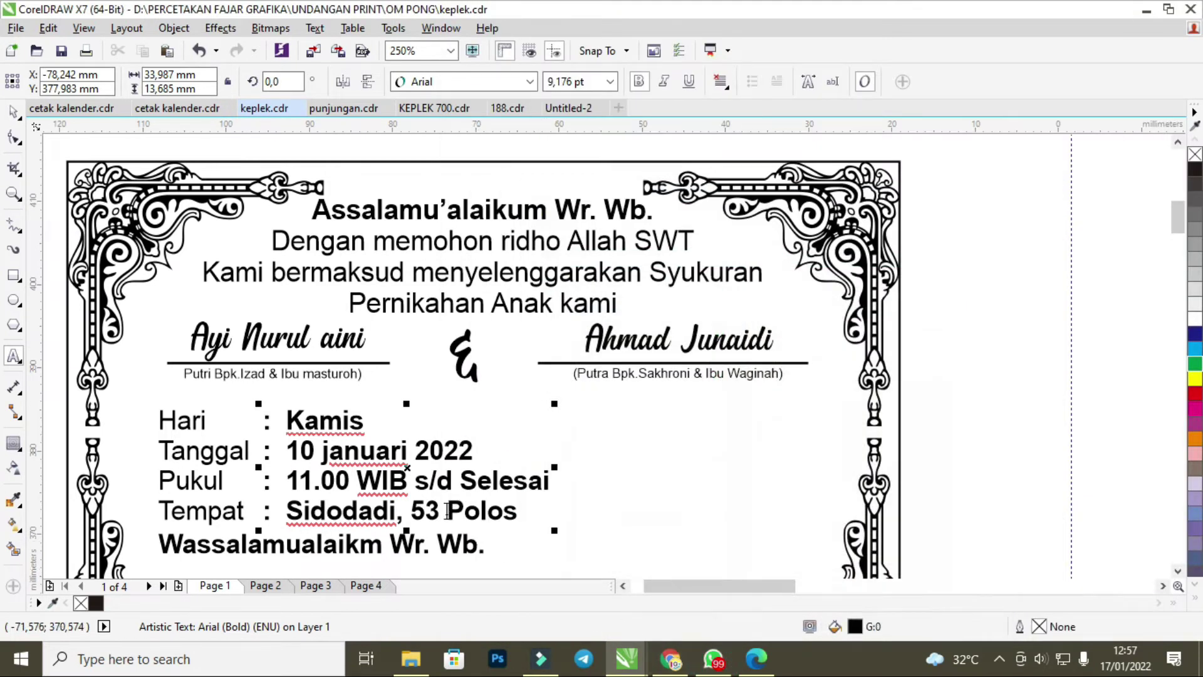
double_click(313, 450)
key("Delete")
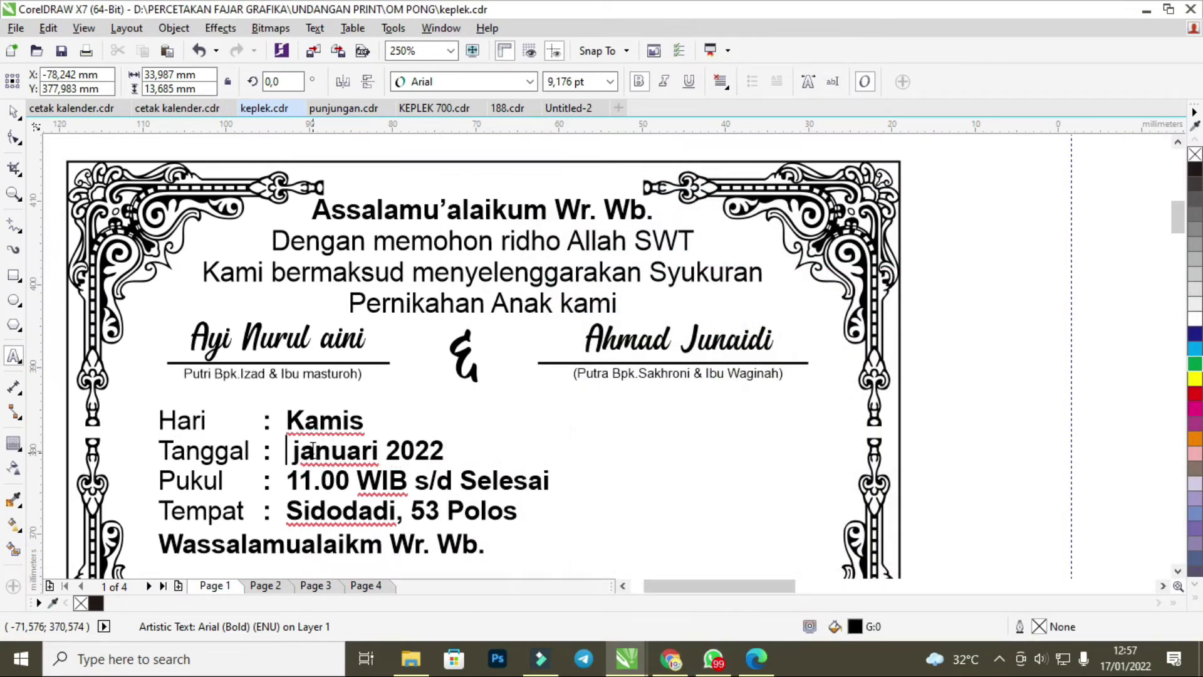
type("20")
Capitalise 'januari' to 'Januari' on the date line.
left_click(316, 450)
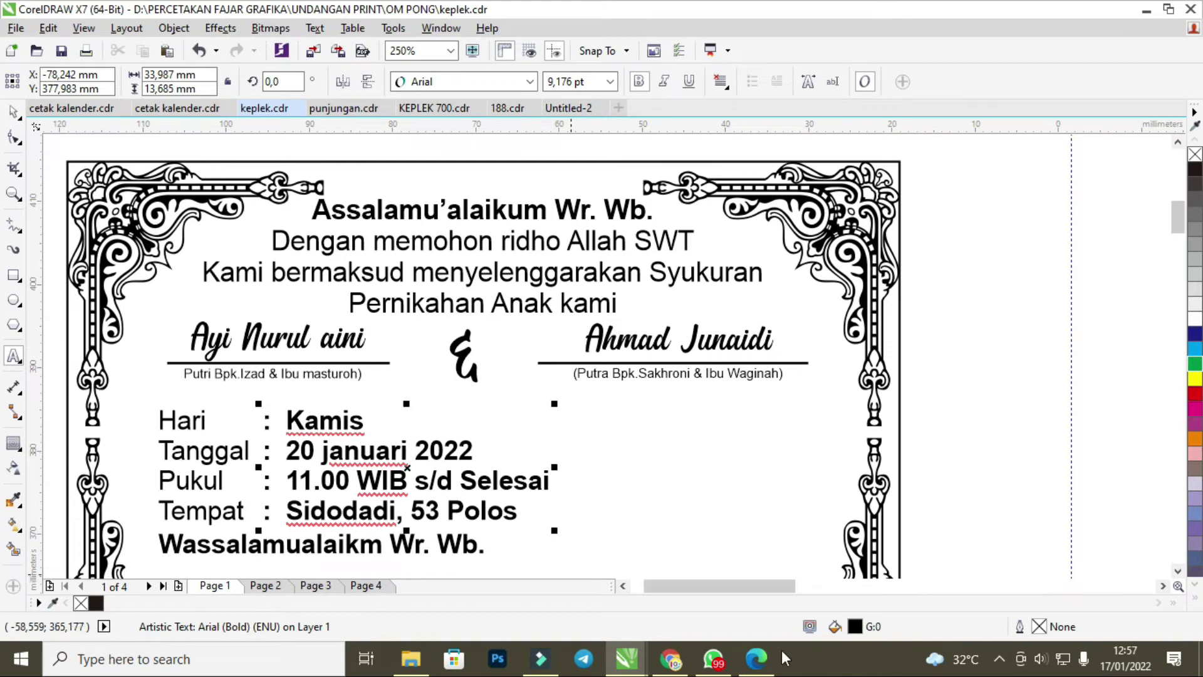
left_click(327, 452)
key("Delete")
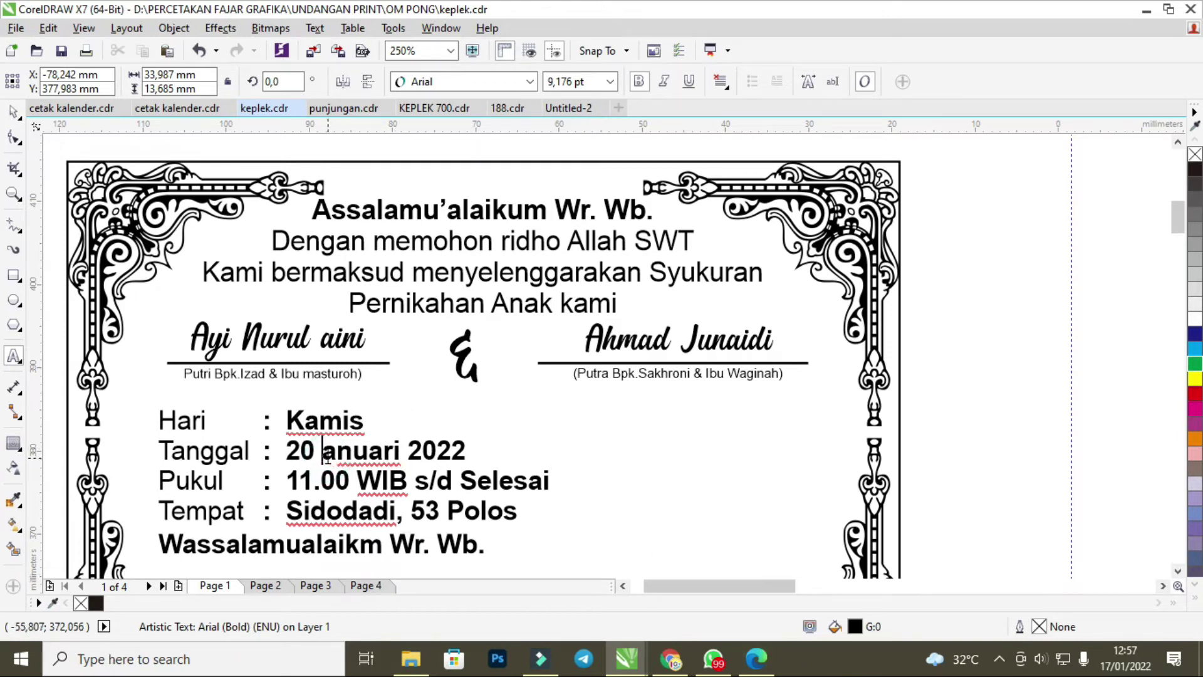
type("J")
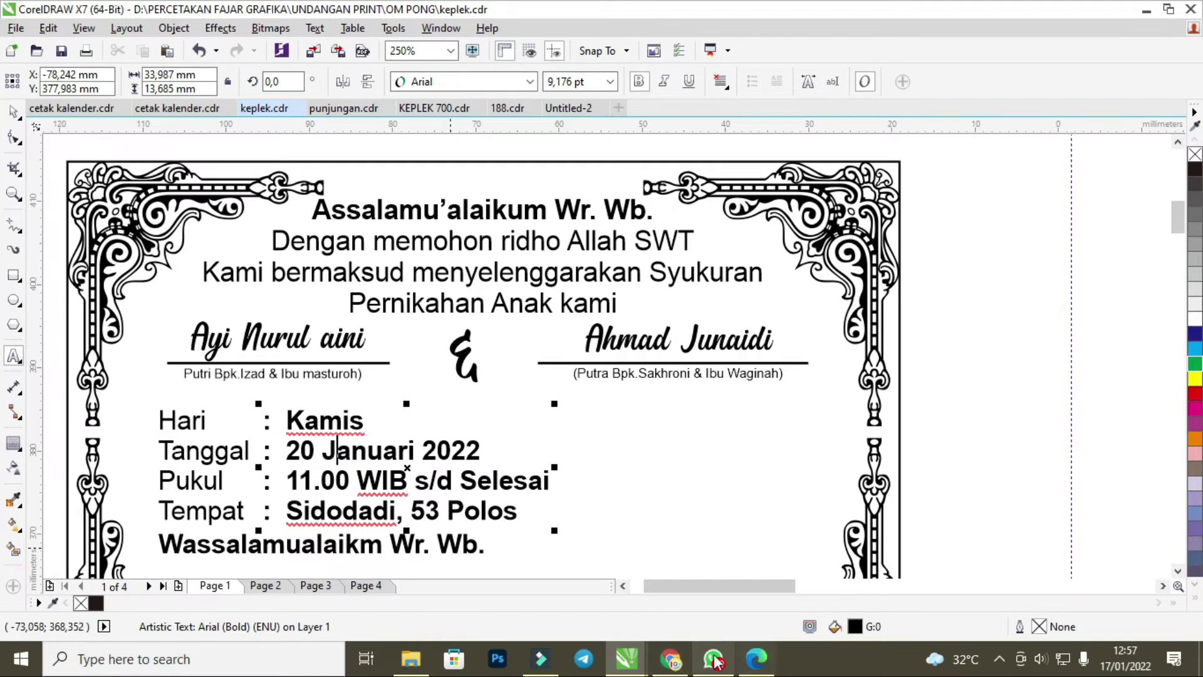
left_click(712, 659)
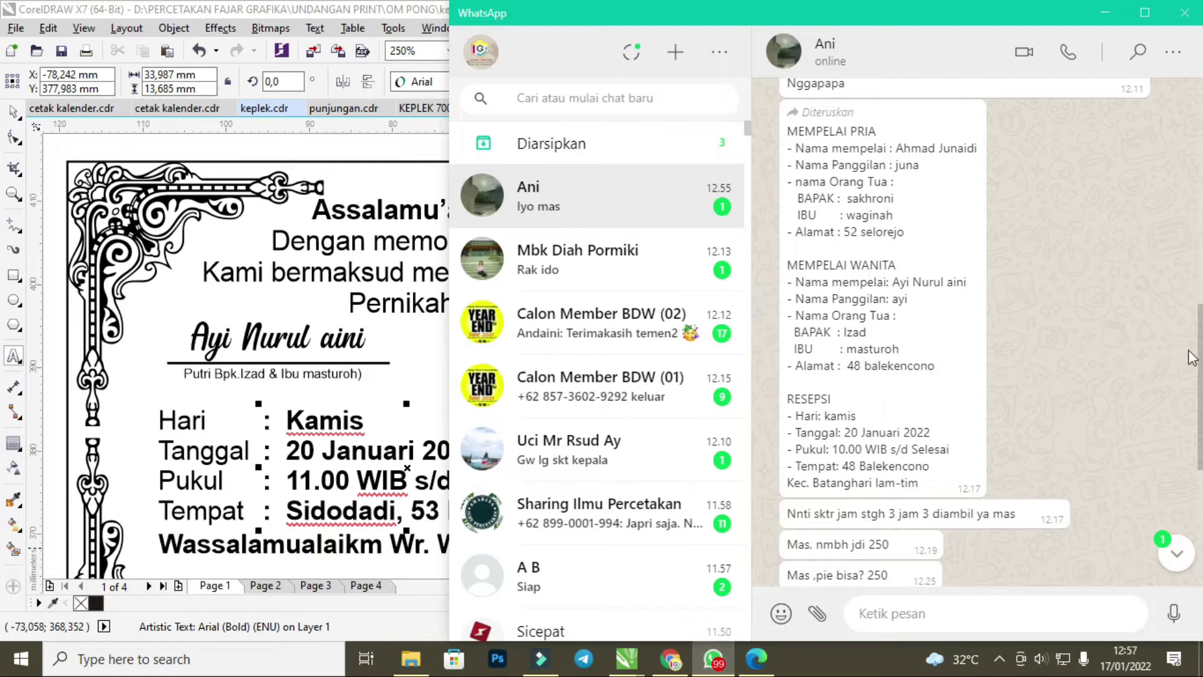
Edit the Pukul line's time from 11.00 to 10.00 WIB.
scroll(1038, 476, "down", 3)
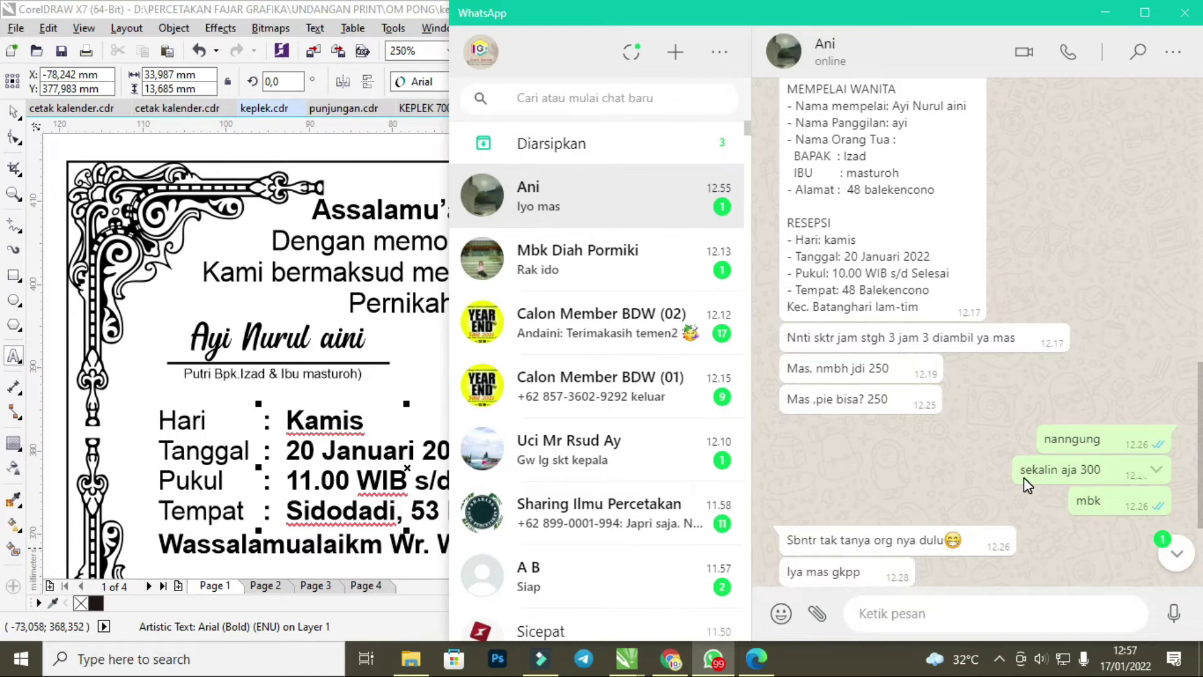
scroll(1026, 477, "up", 2)
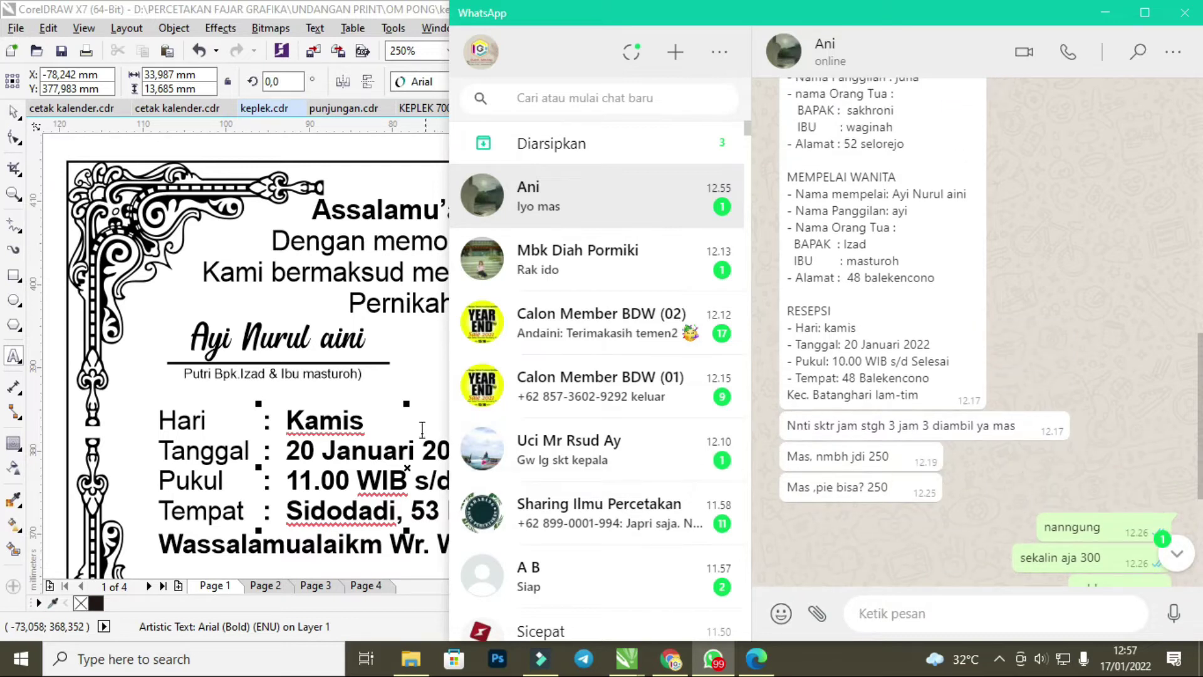
left_click(393, 464)
left_click(334, 483)
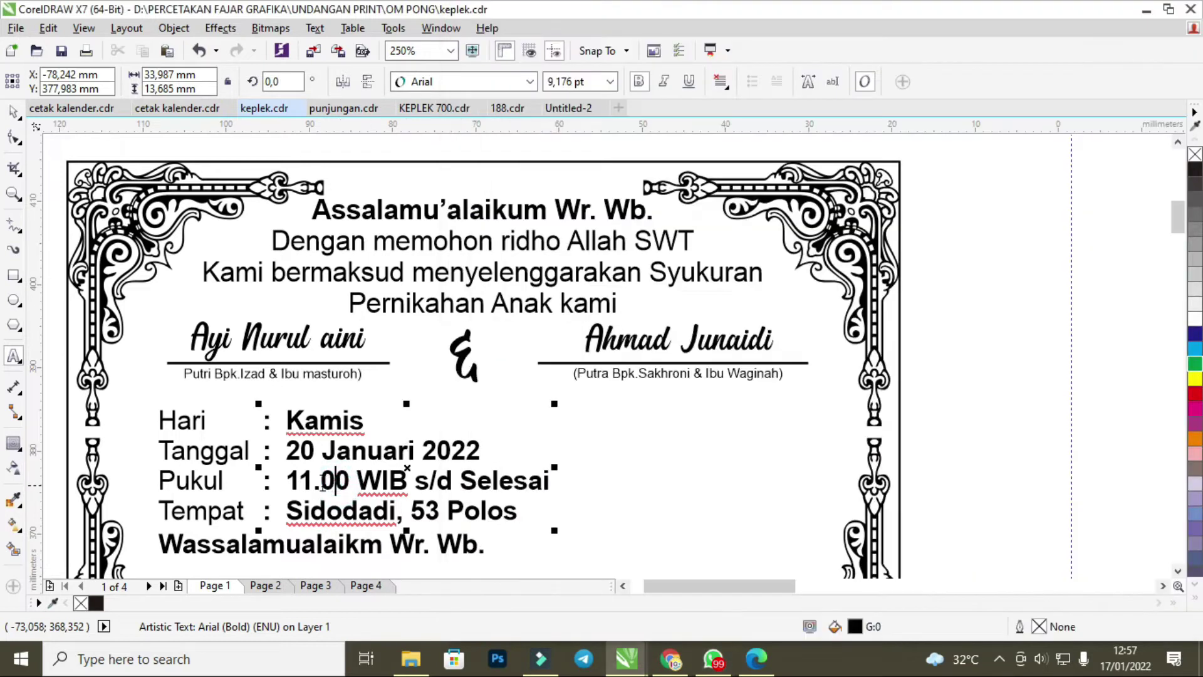
left_click(311, 481)
key("BackSpace")
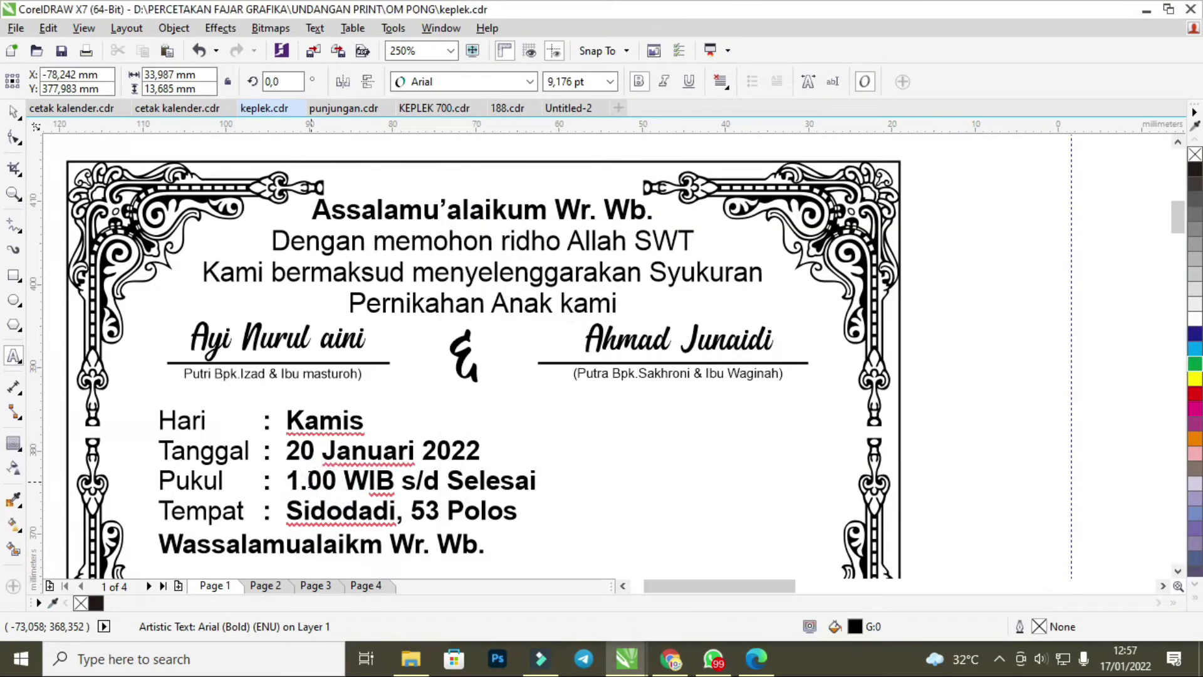
type("0")
left_click(714, 658)
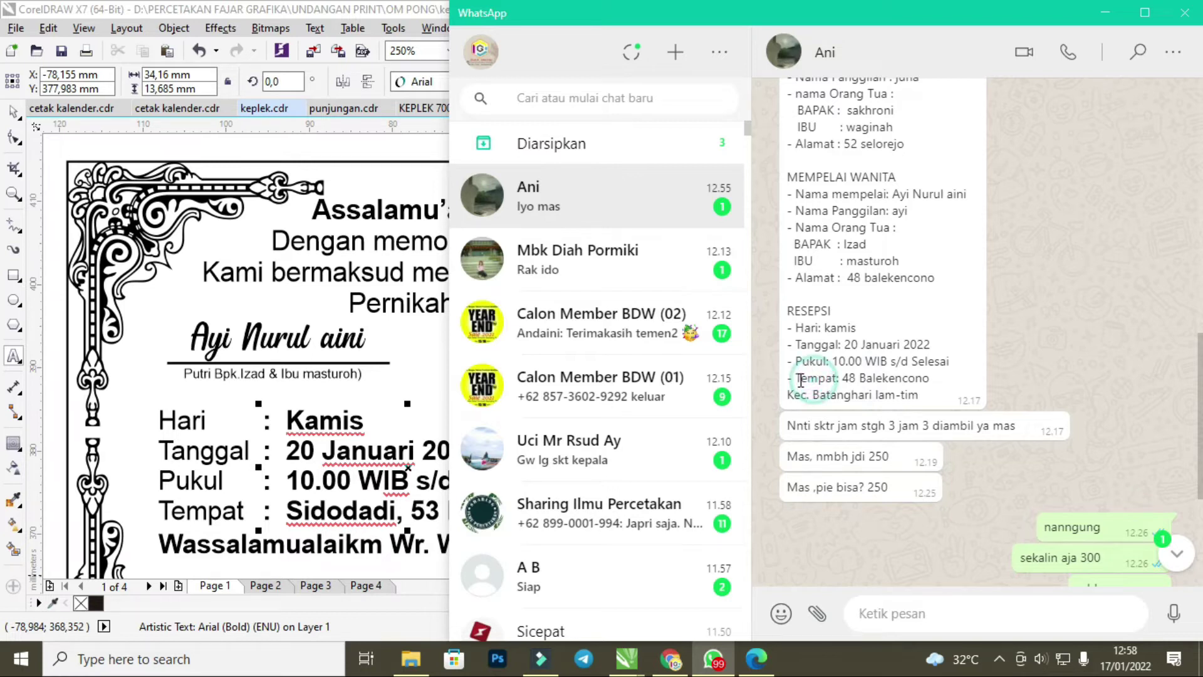
left_click_drag(843, 378, 924, 400)
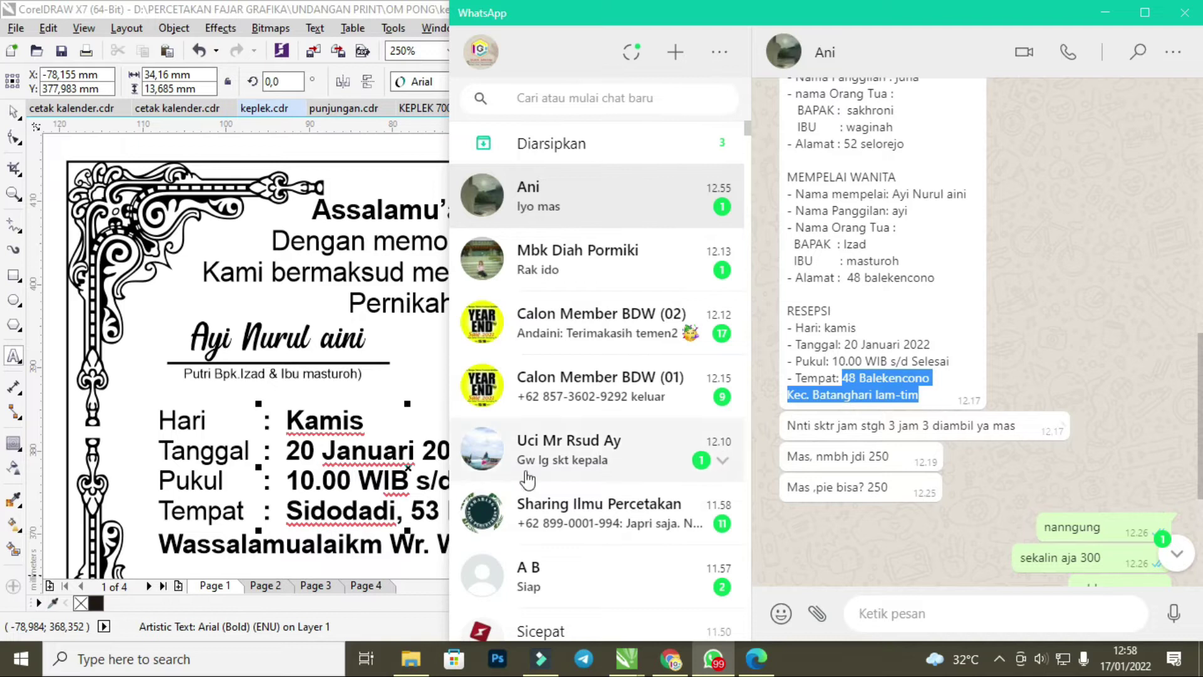
left_click(353, 513)
left_click_drag(294, 511, 527, 510)
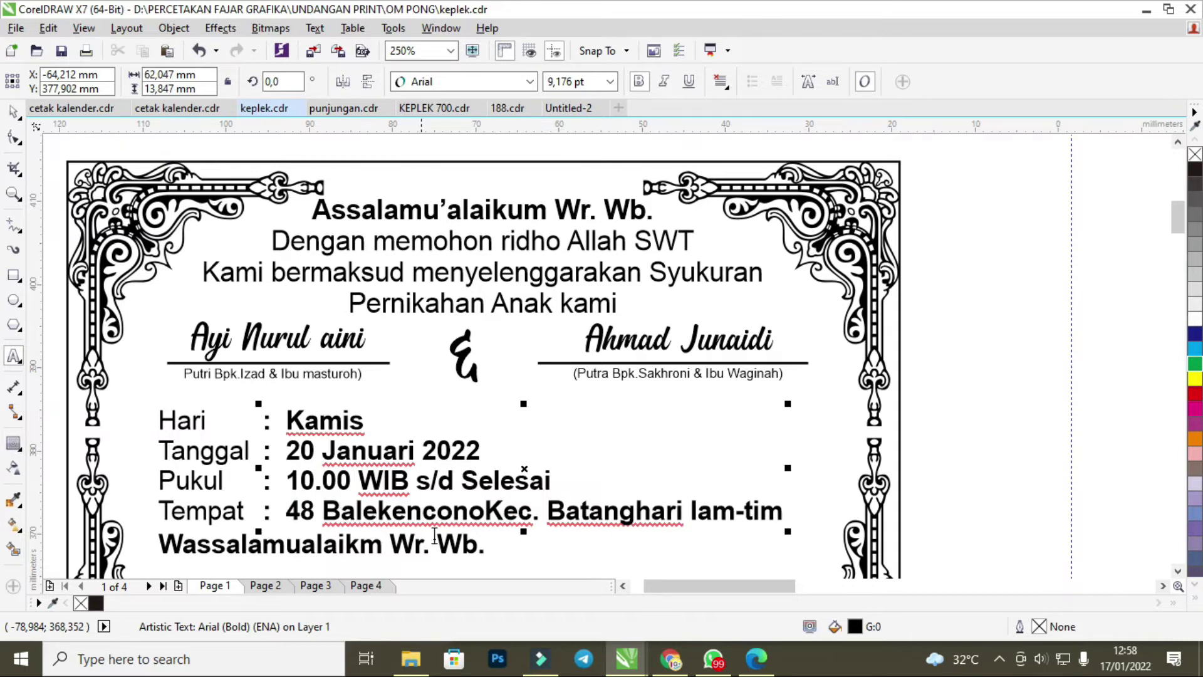
left_click(486, 509)
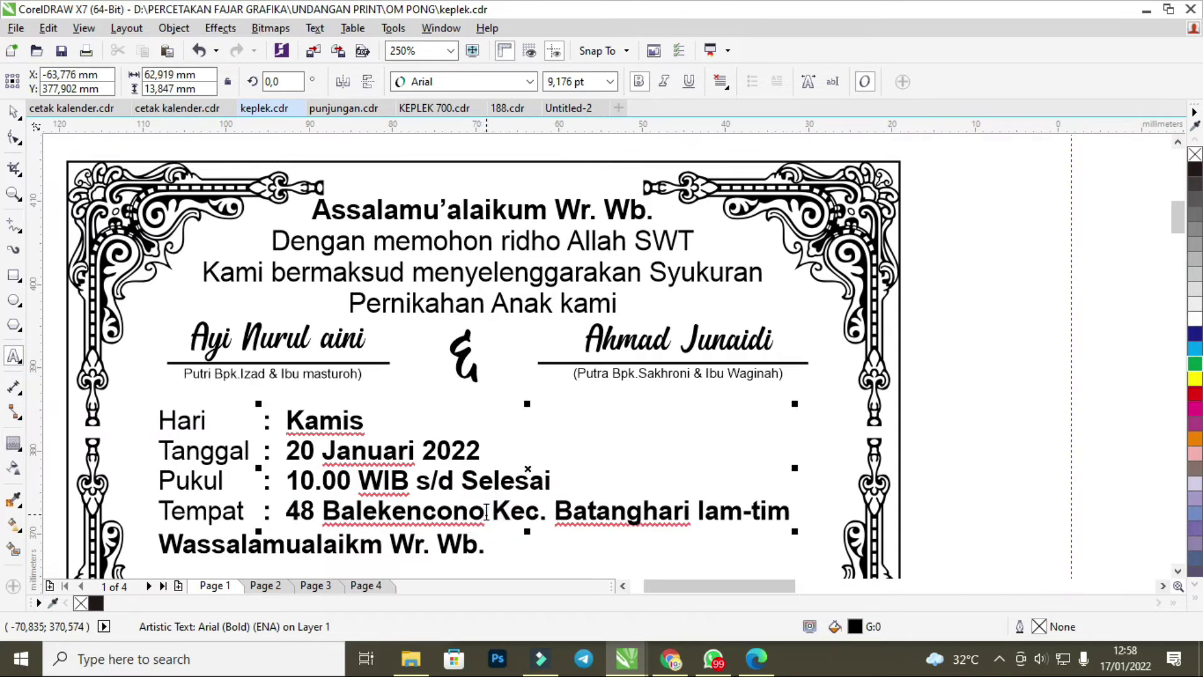
scroll(1178, 232, "down", 3)
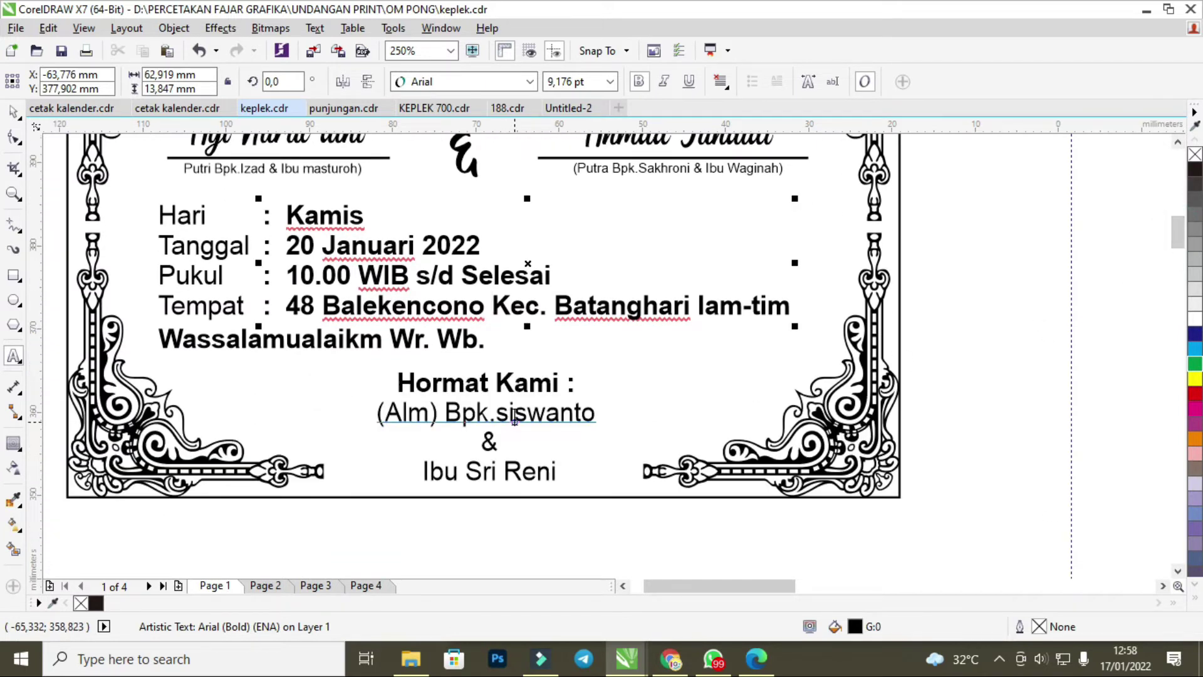
left_click(713, 658)
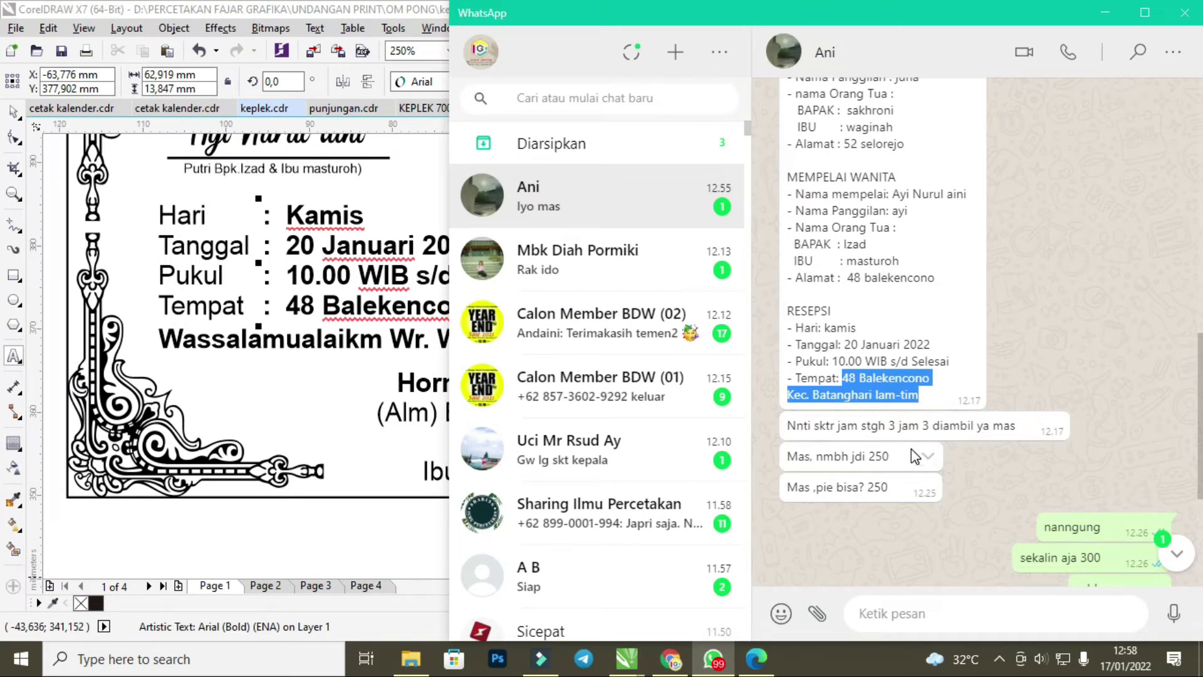
scroll(911, 449, "down", 4)
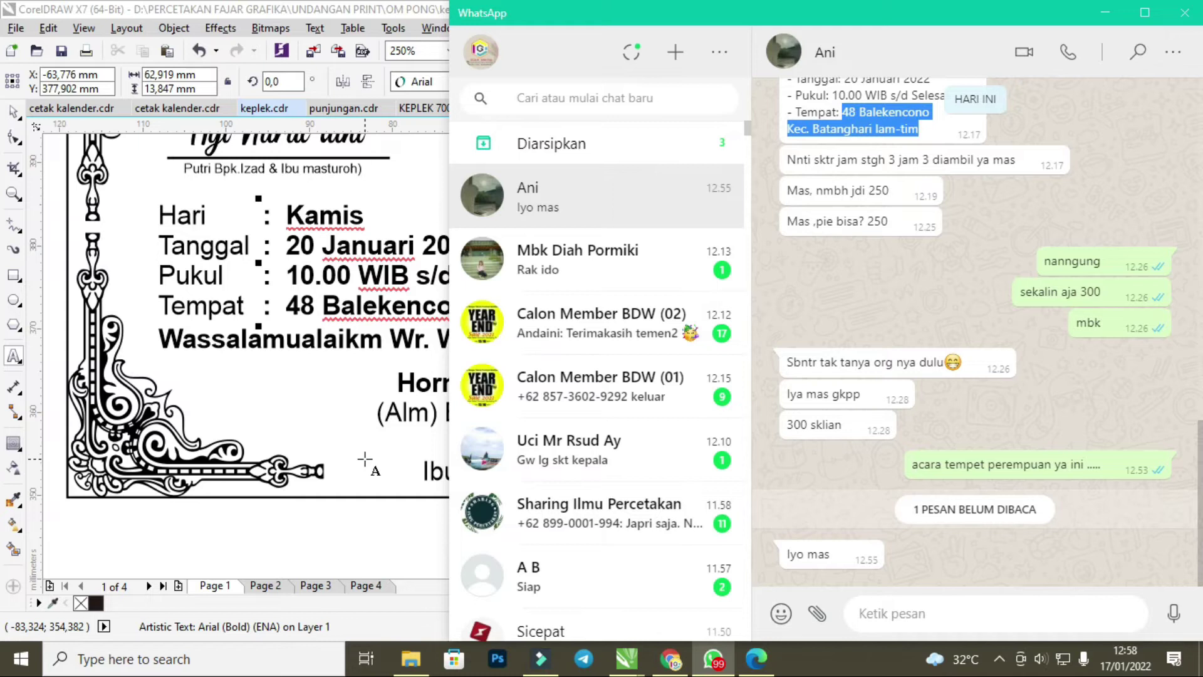
left_click(364, 459)
left_click(392, 448)
Copy the bride's parents' names and paste them over the three old Hormat Kami signatory lines.
scroll(392, 449, "down", 6)
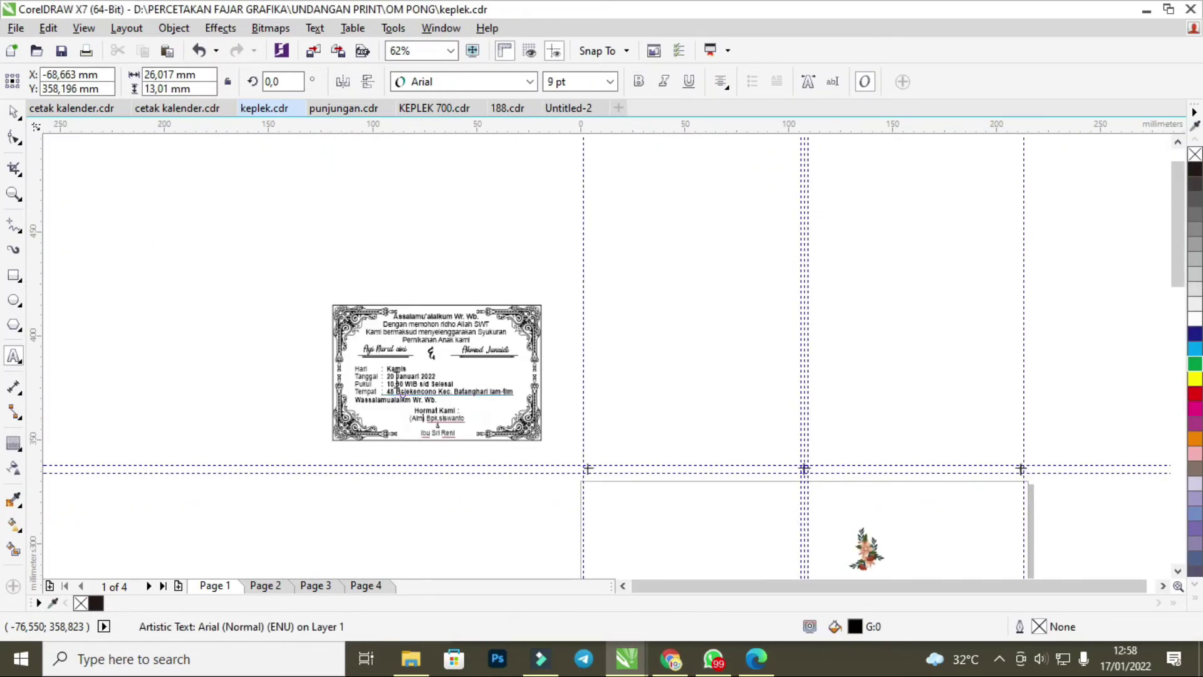
scroll(396, 375, "up", 8)
left_click(279, 369)
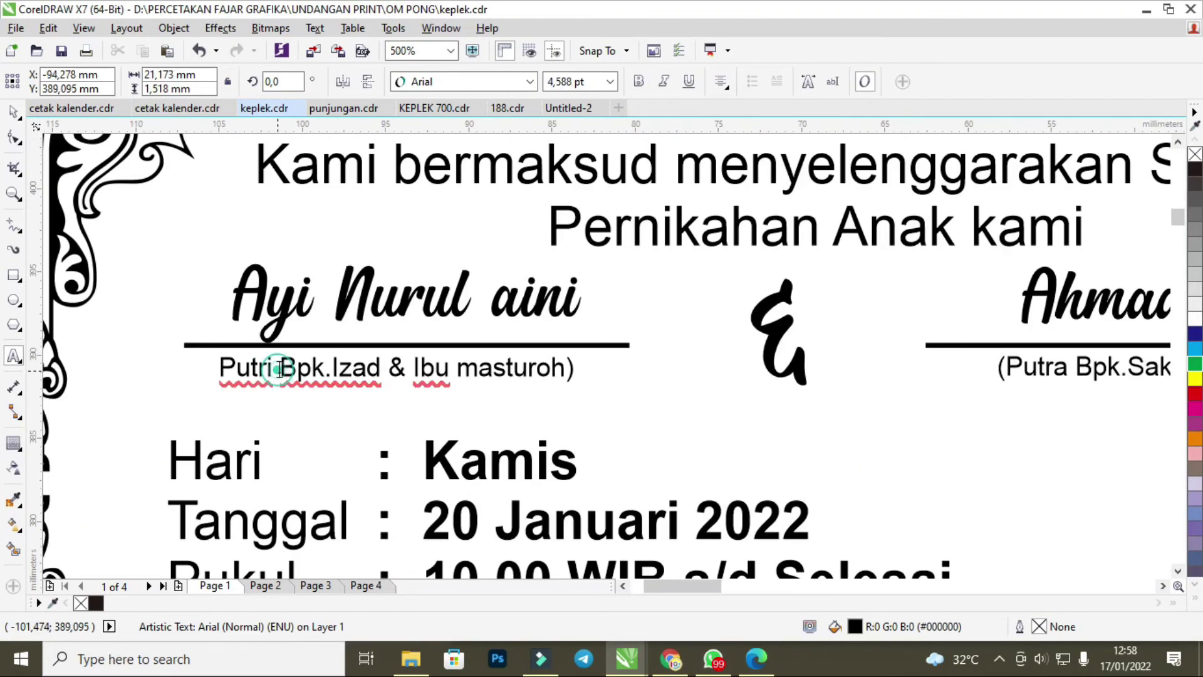
left_click_drag(286, 370, 566, 385)
key("ctrl+c")
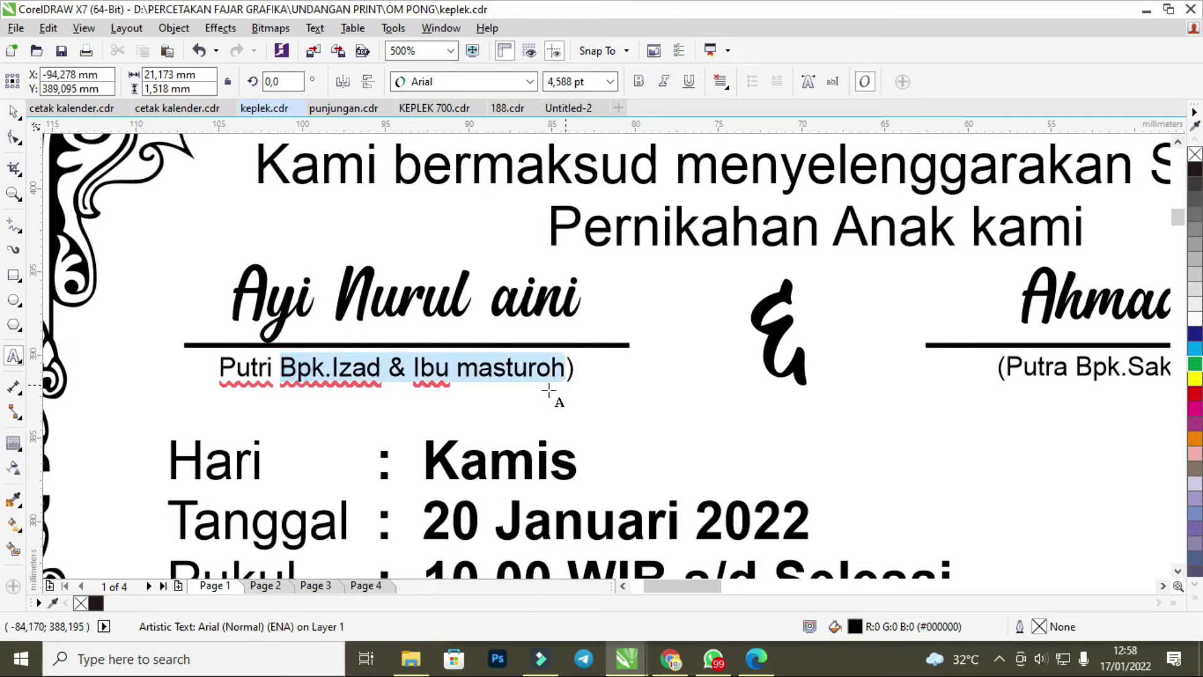
scroll(548, 390, "down", 8)
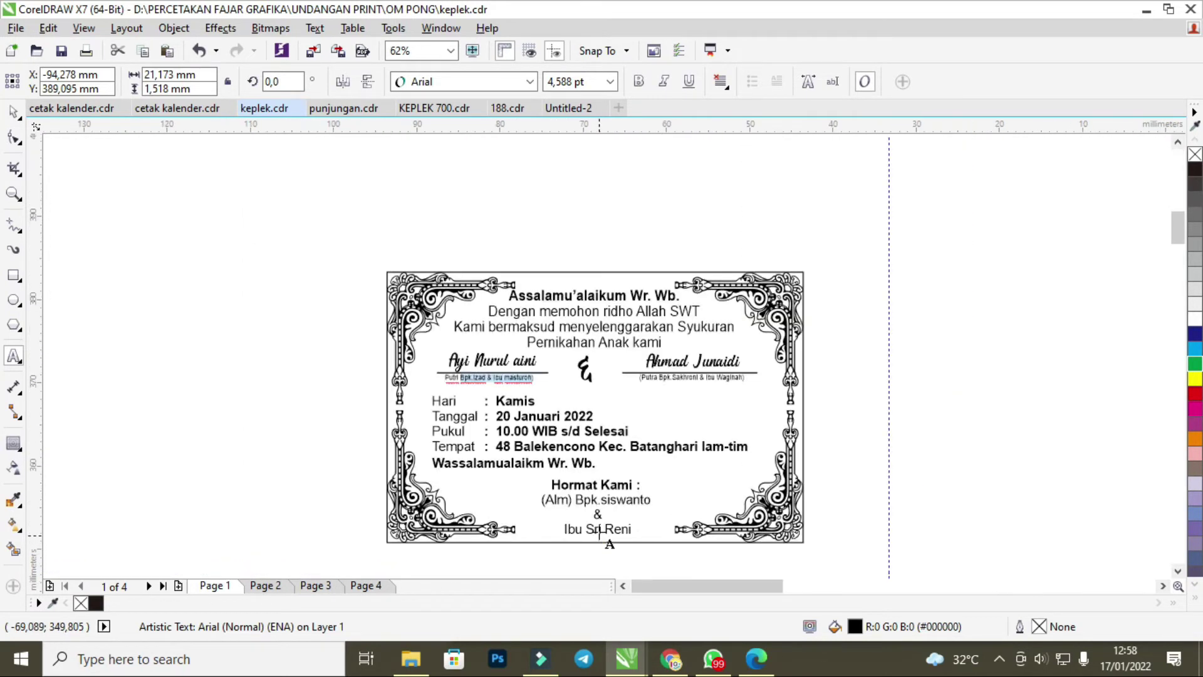
scroll(599, 533, "up", 5)
left_click(570, 472)
left_click_drag(488, 465, 679, 528)
key("ctrl+v")
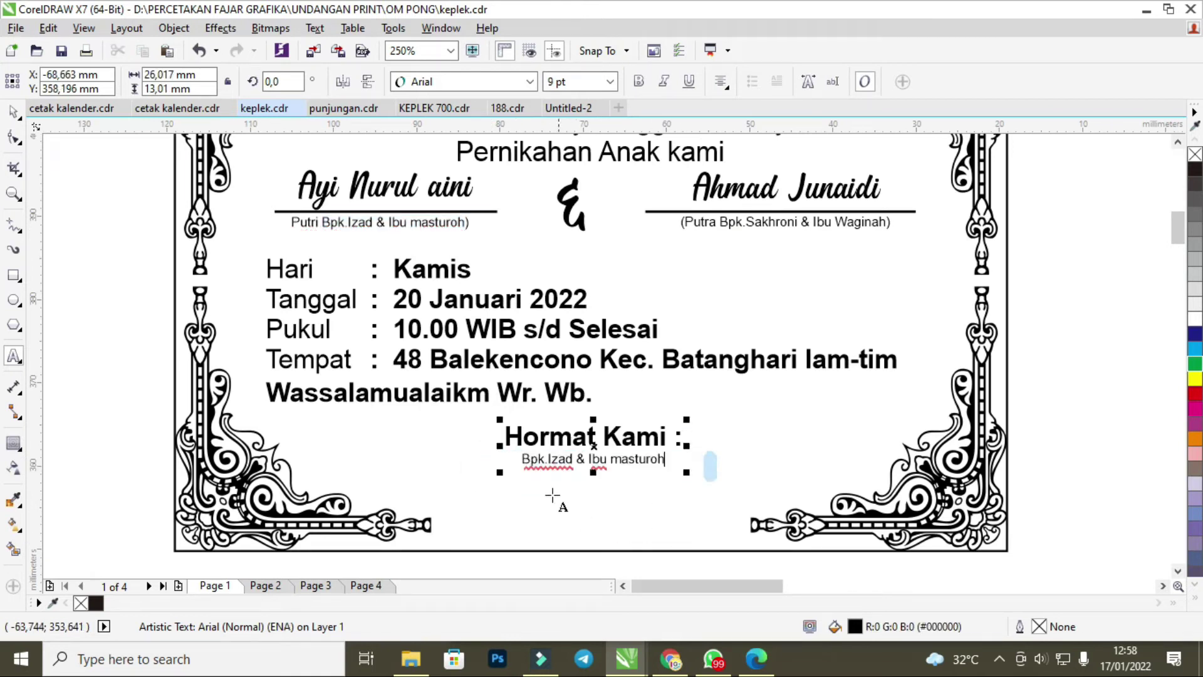
Prefix the signatory names with 'Kel' and break the line before the ampersand.
left_click(524, 458)
type("kEL")
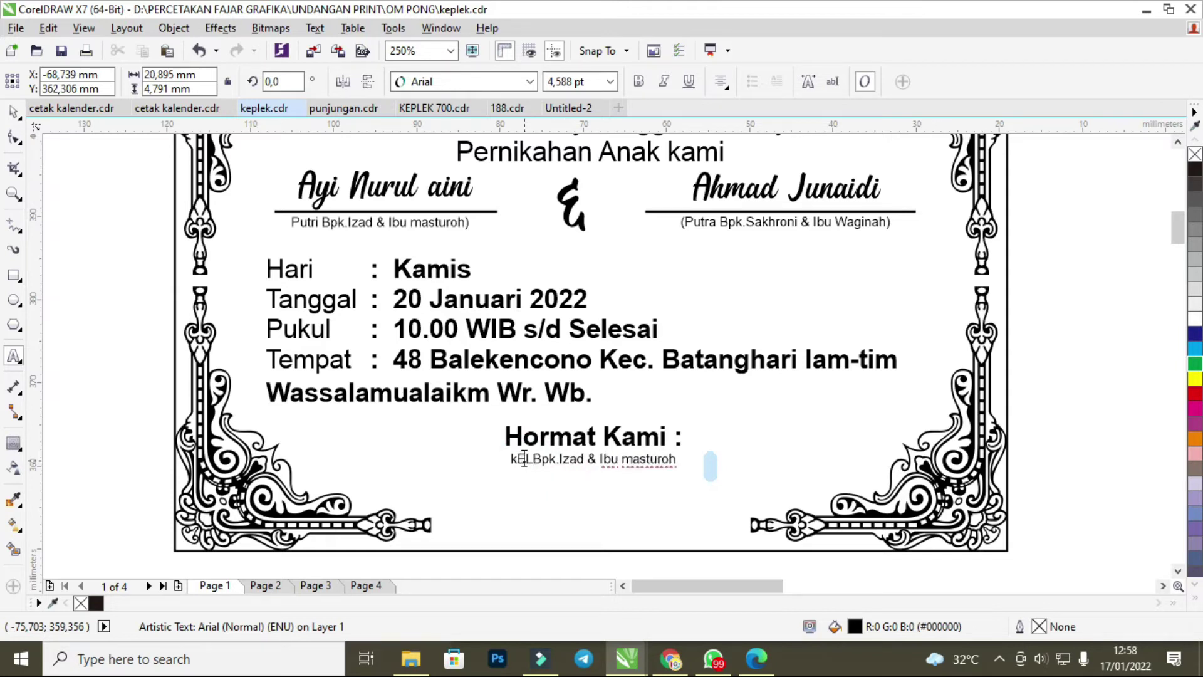
key("BackSpace")
key("BackSpace")
key("BackSpace")
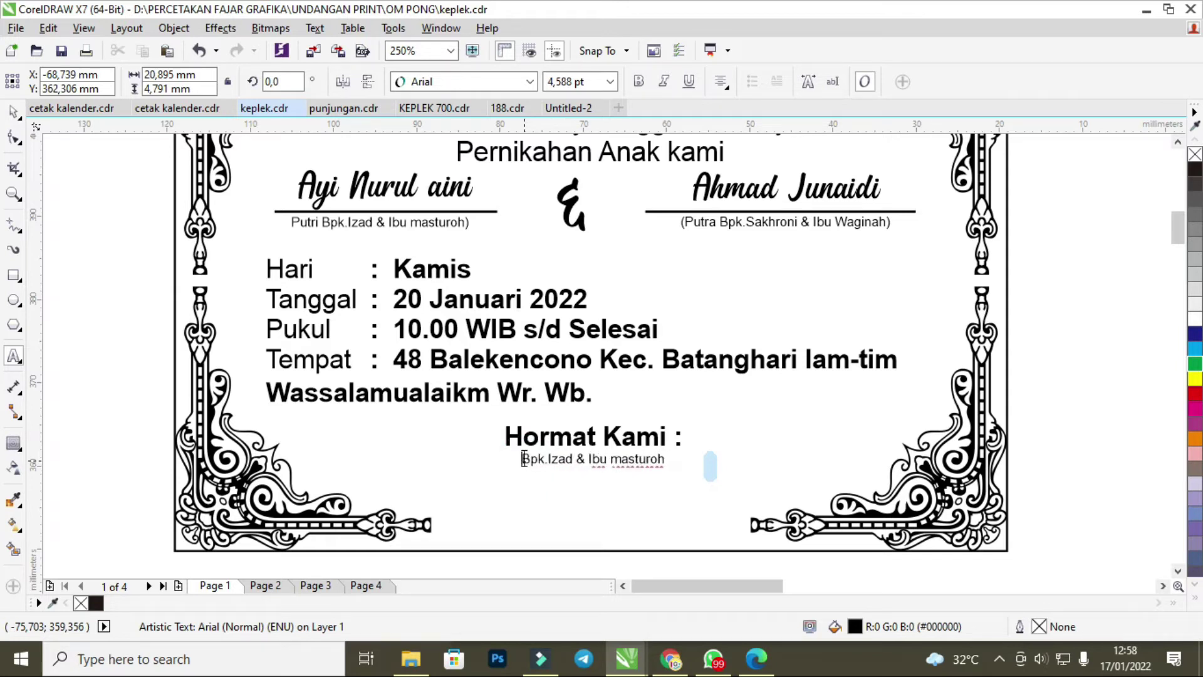
type("Ke")
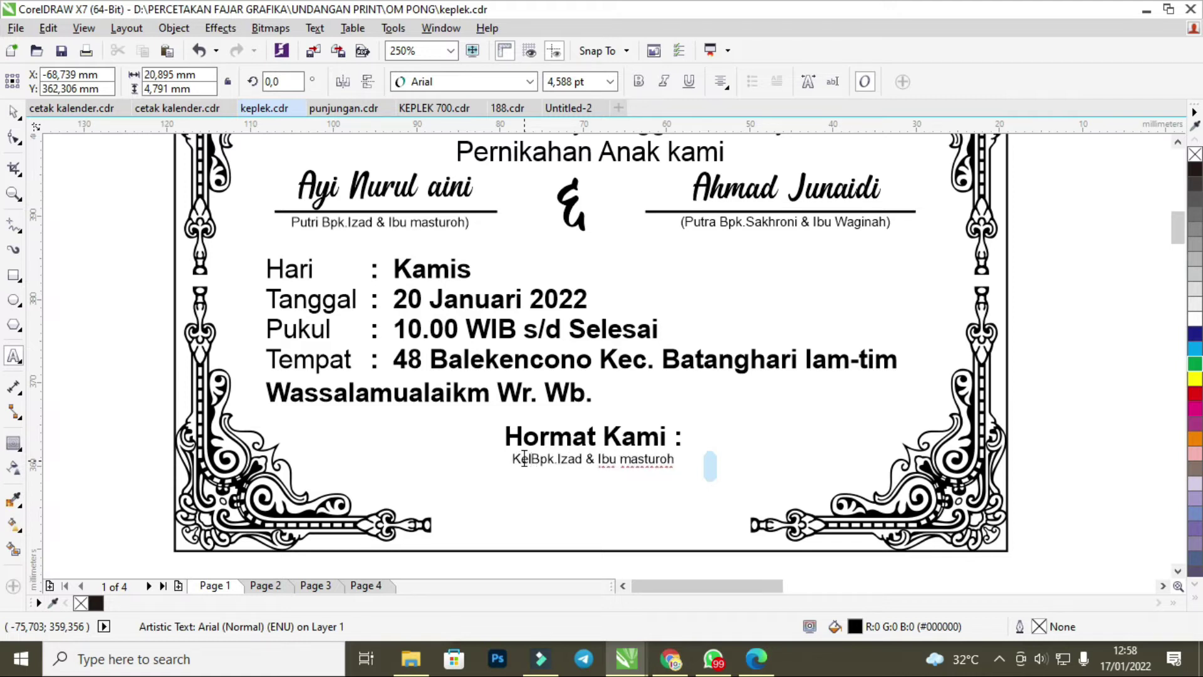
type("l")
key("Escape")
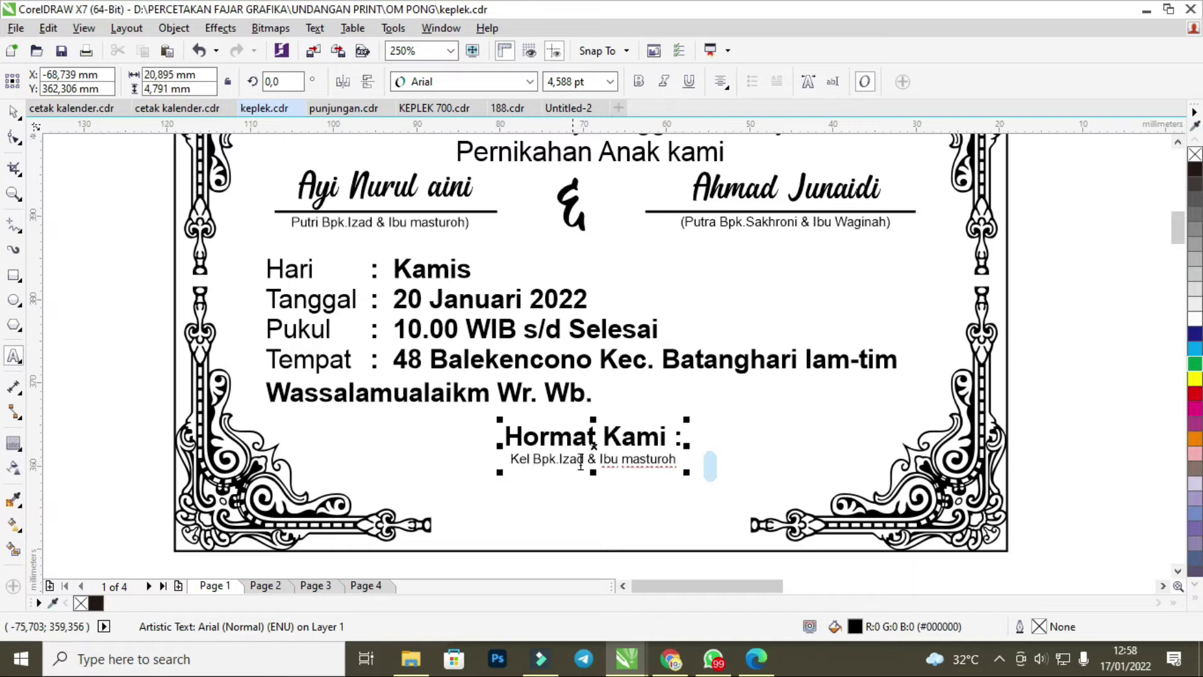
left_click(586, 459)
key("Return")
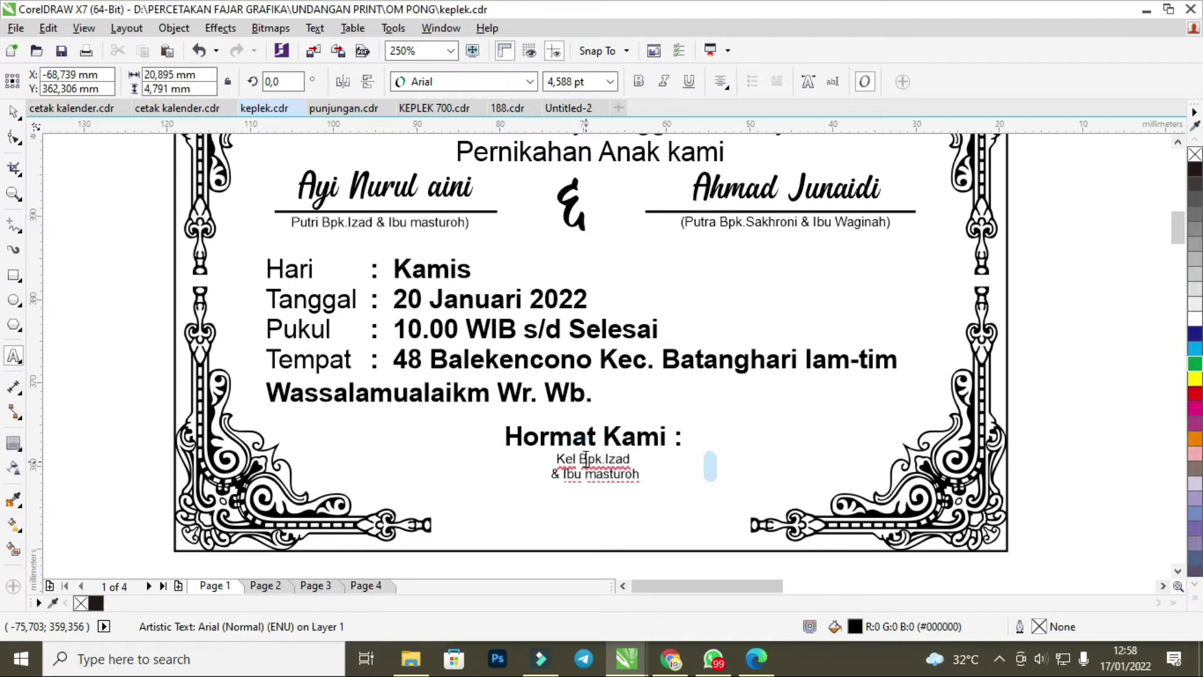
Move the mother's name onto its own line and set all three signatory lines to 9 pt.
left_click(562, 475)
key("Return")
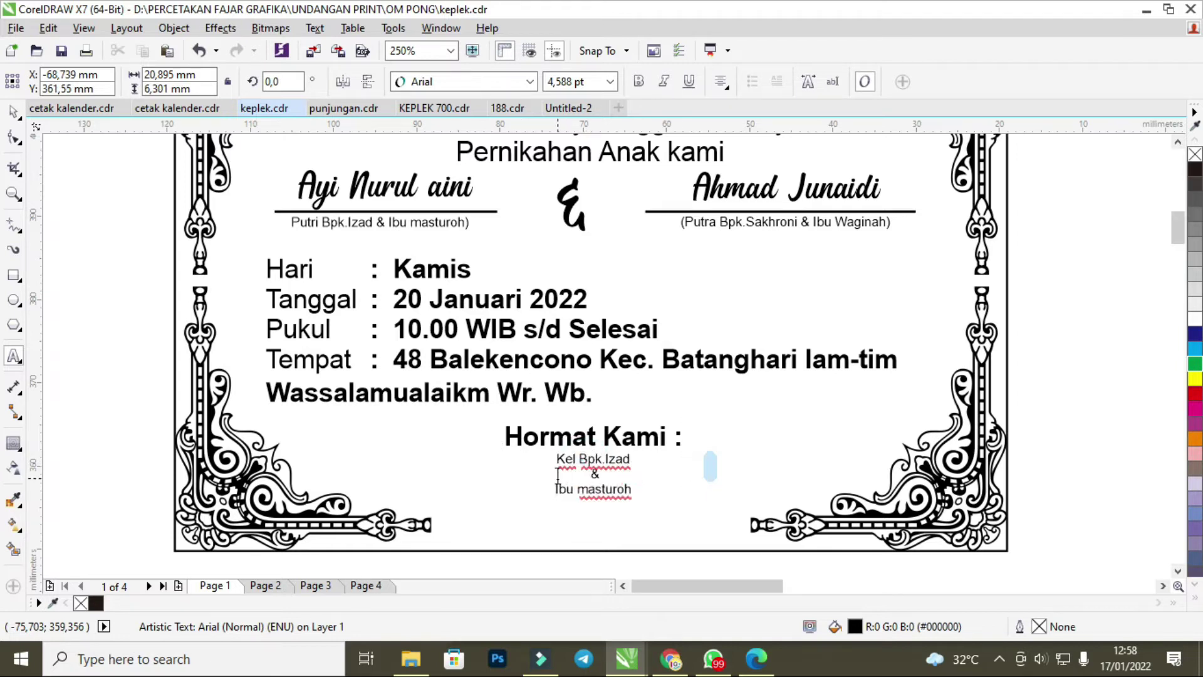
left_click_drag(633, 497, 542, 453)
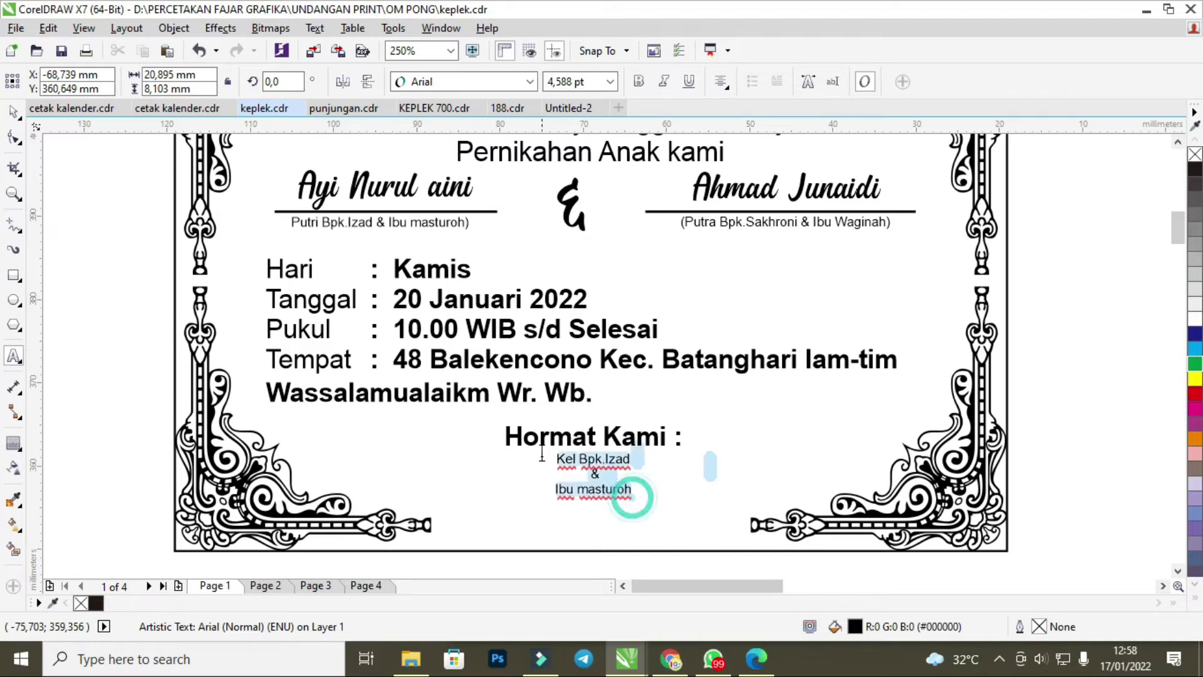
left_click(610, 82)
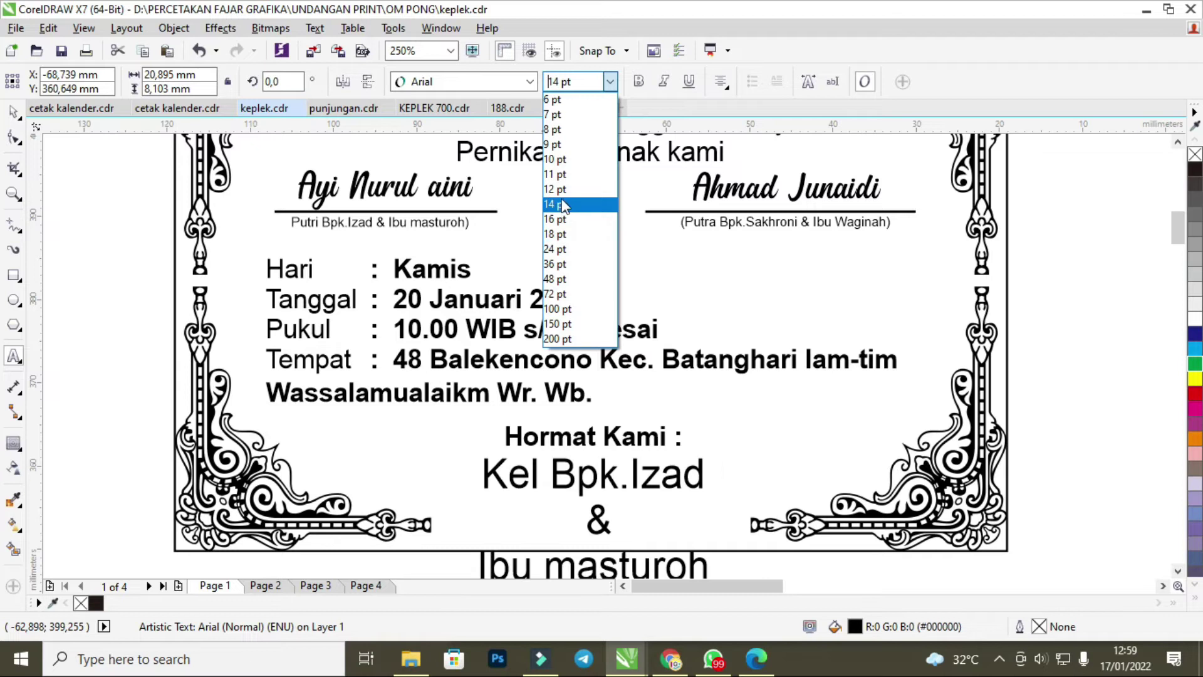
left_click(563, 151)
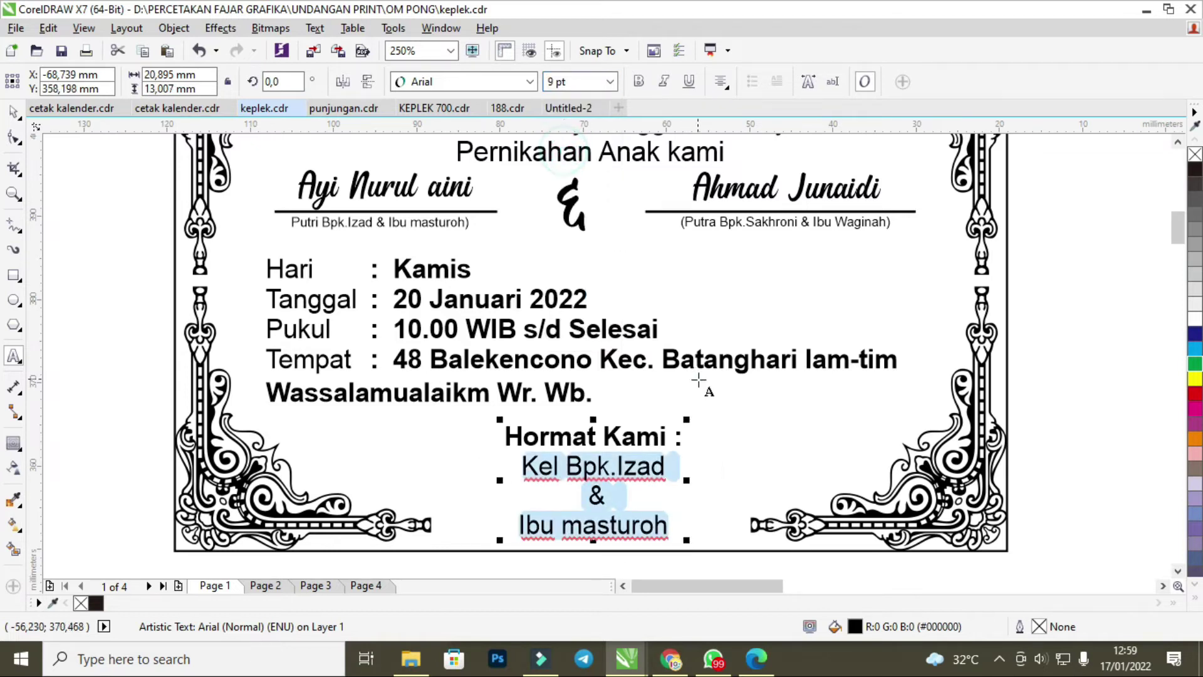
scroll(865, 537, "down", 2)
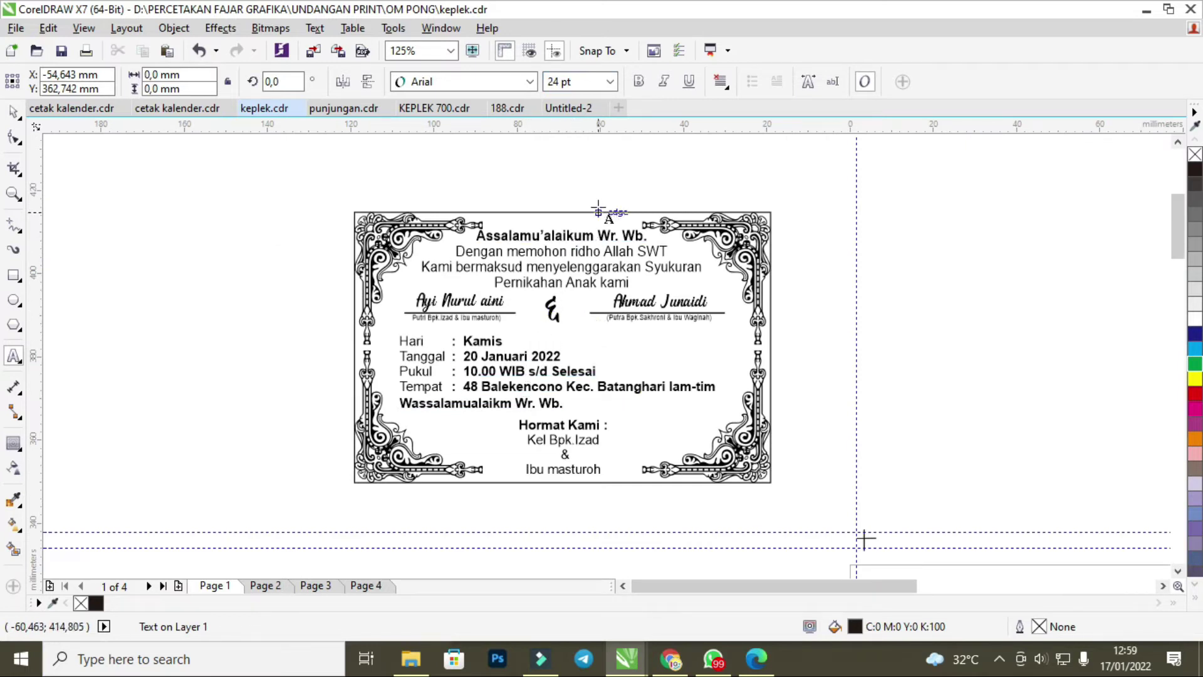
scroll(600, 205, "up", 2)
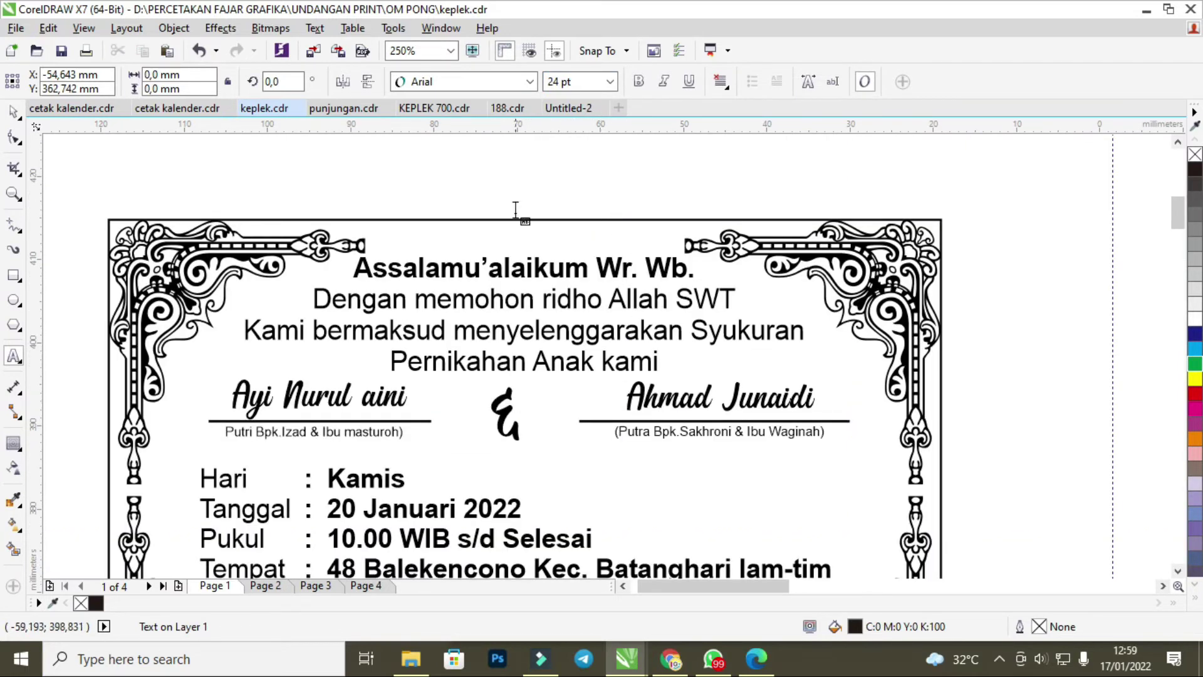
Bring the Kepada Yth / Di box from KEPLEK 700.cdr into keplek.cdr, next to the card's top-left corner.
left_click(435, 109)
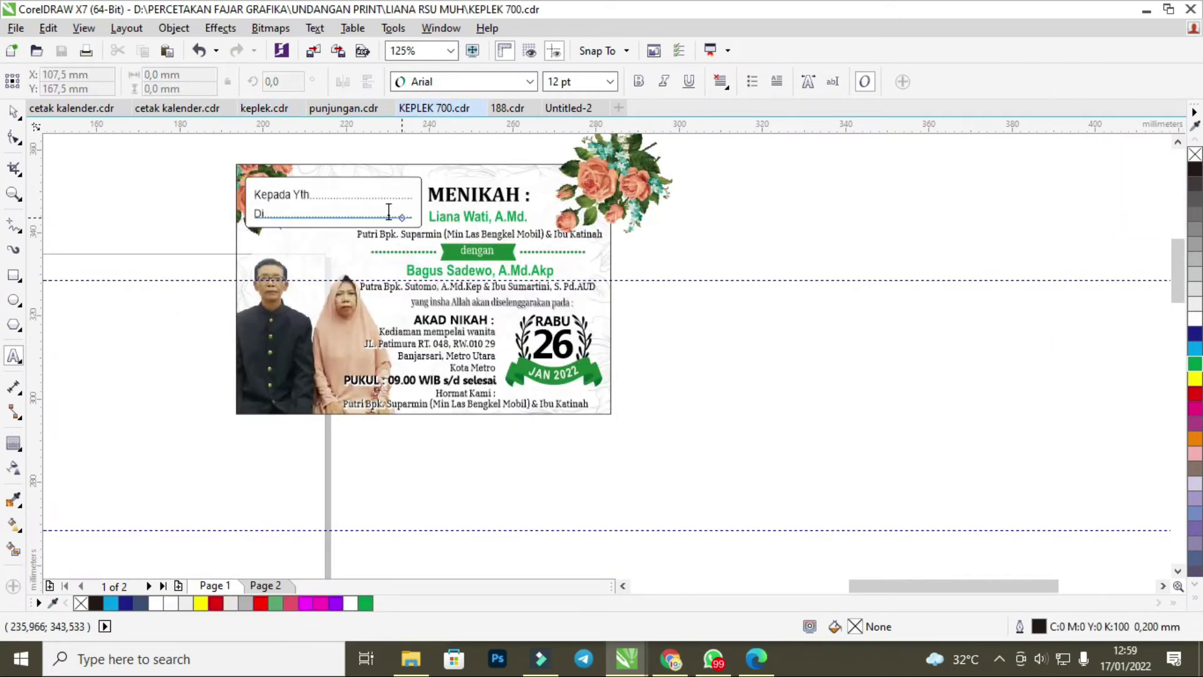
left_click(18, 110)
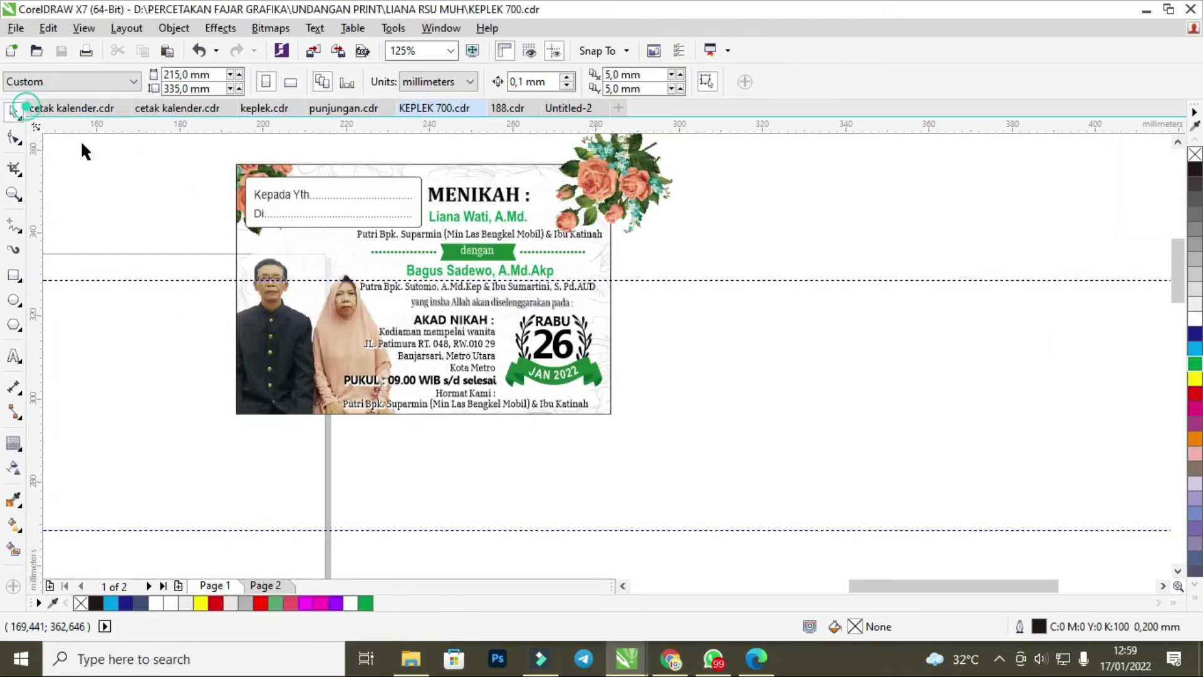
left_click(331, 195)
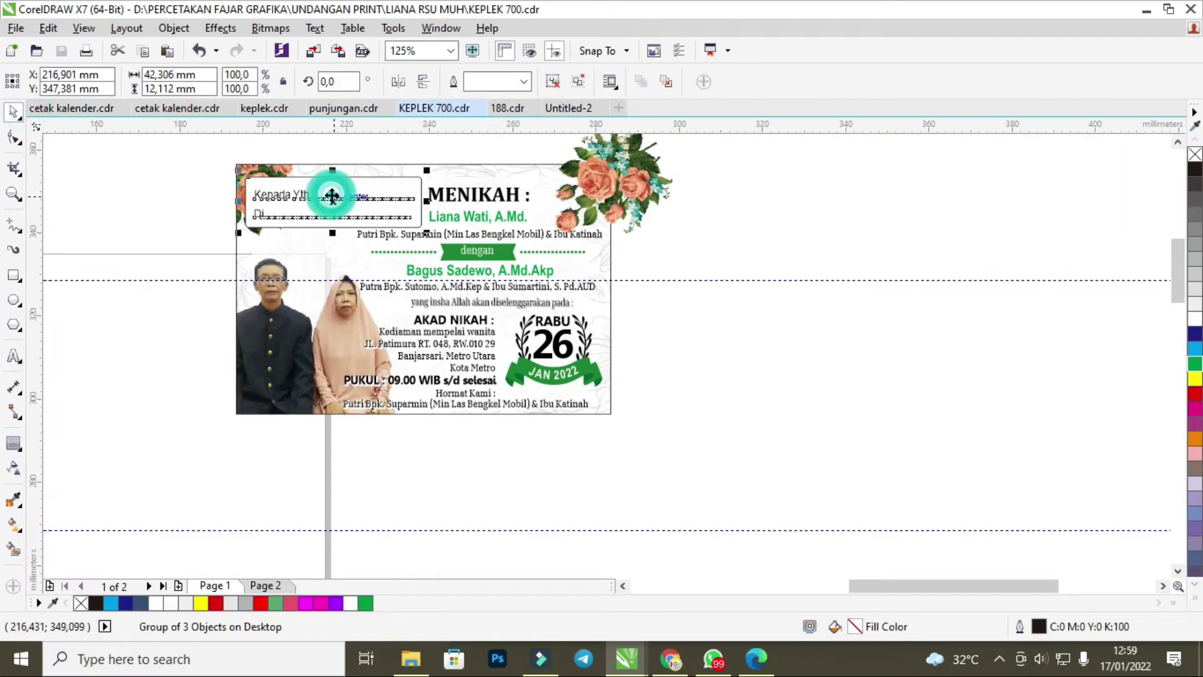
left_click(271, 108)
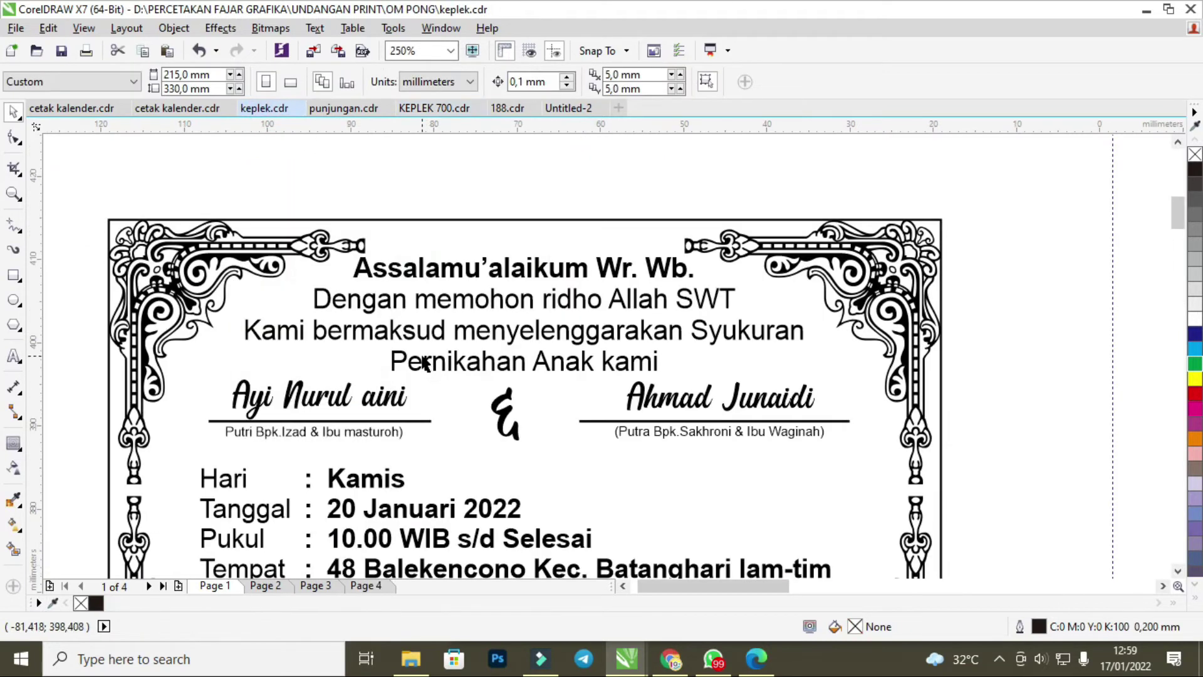
key("ctrl+v")
scroll(424, 362, "down", 2)
left_click_drag(1040, 465, 317, 309)
scroll(384, 333, "up", 2)
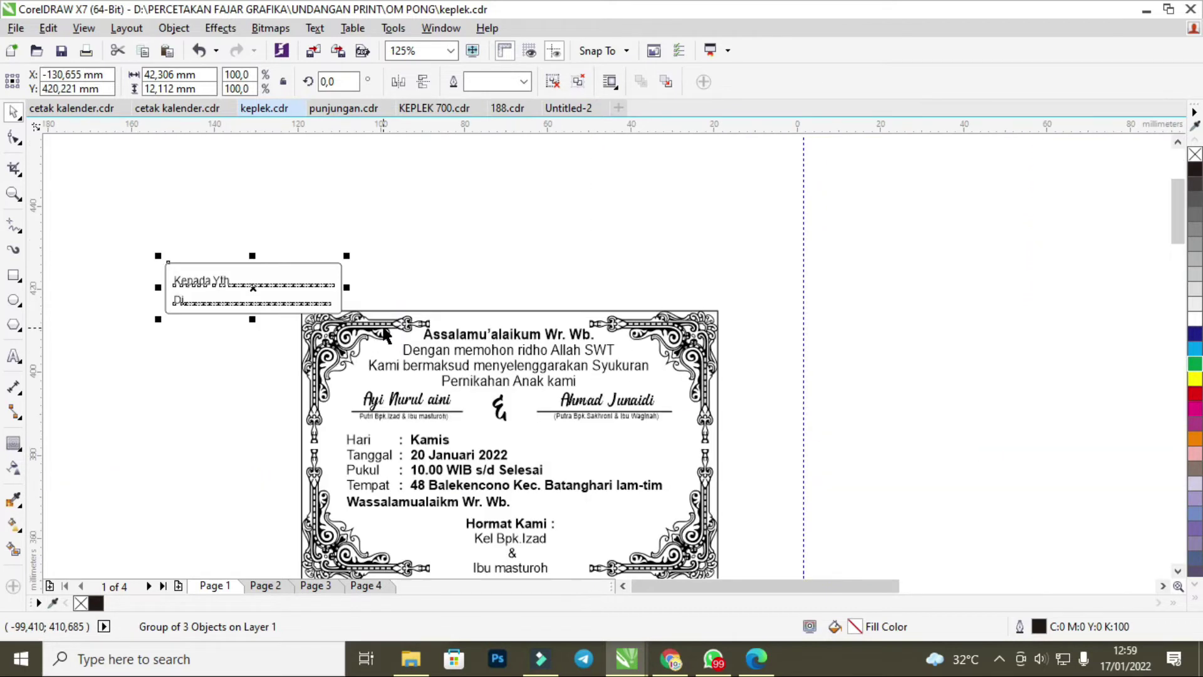
left_click(450, 272)
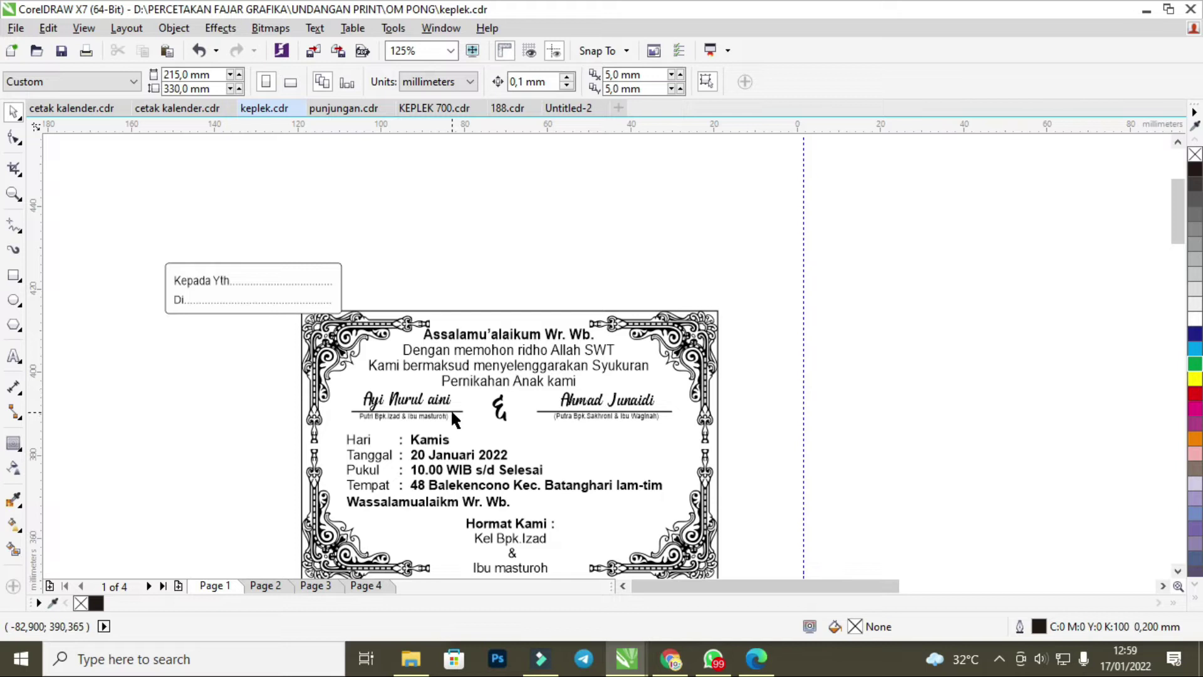
Move the event details, bride's and groom's name groups and ampersand ornament off the card to the right.
left_click(454, 471)
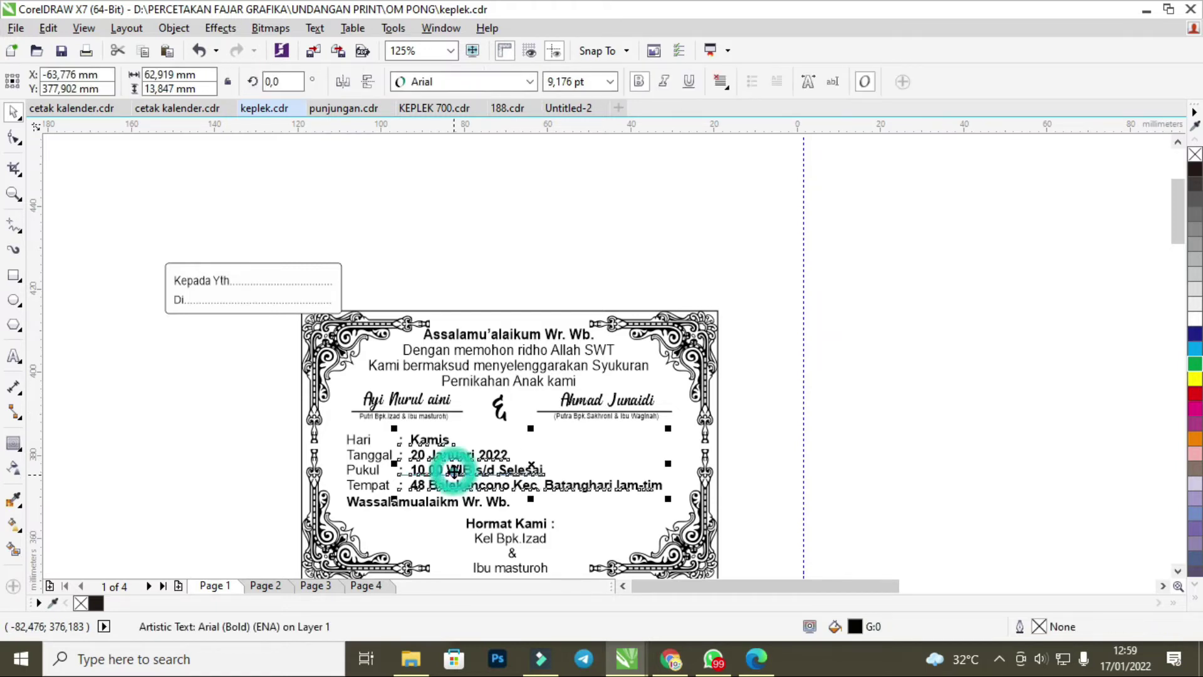
left_click_drag(247, 423, 675, 509)
left_click_drag(506, 468, 991, 440)
left_click(908, 341)
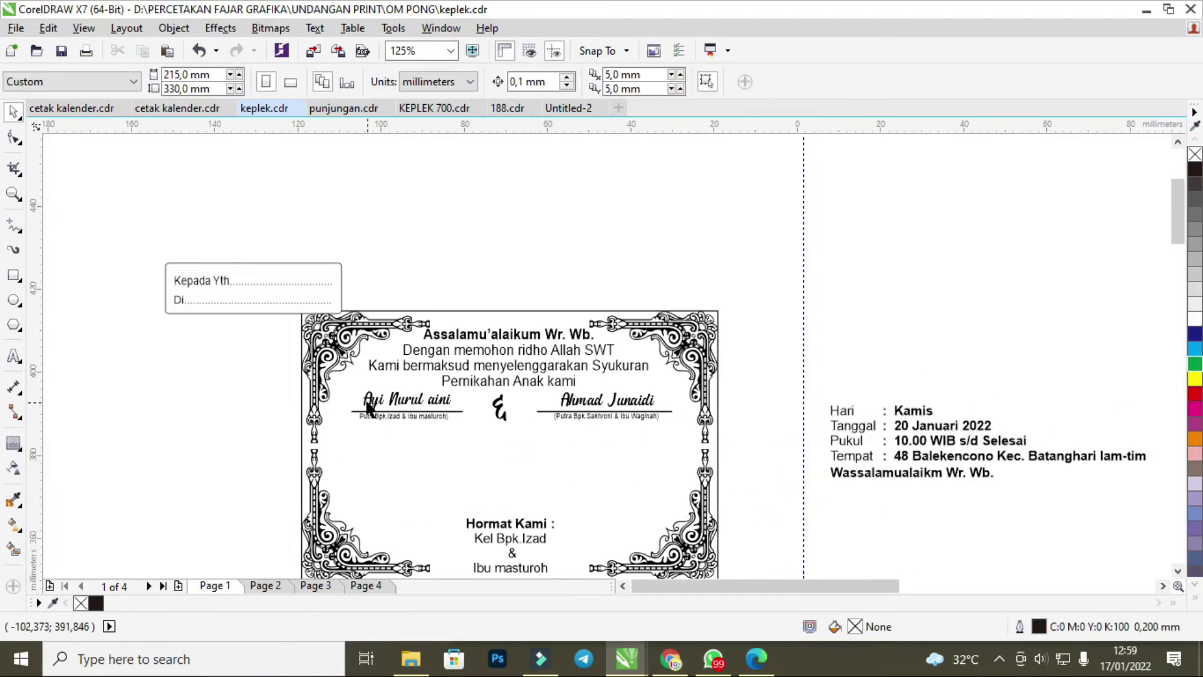
left_click_drag(280, 377, 494, 458)
left_click_drag(401, 411, 940, 326)
left_click_drag(510, 402, 840, 312)
left_click_drag(752, 438, 514, 382)
left_click_drag(603, 404, 737, 264)
Group the bride's name objects, try the address box inside the frame, then undo the rearrangements.
left_click_drag(877, 268, 1018, 346)
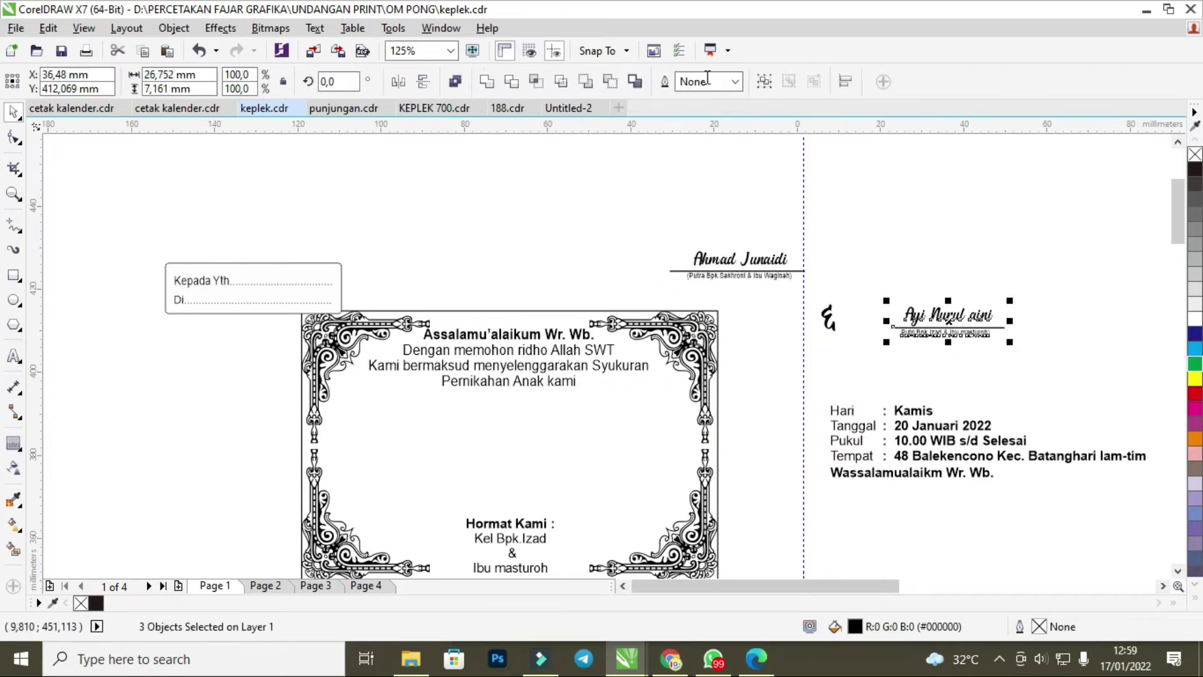
left_click(762, 81)
left_click(524, 362)
key("ctrl+z")
left_click_drag(250, 282, 491, 358)
left_click(267, 232)
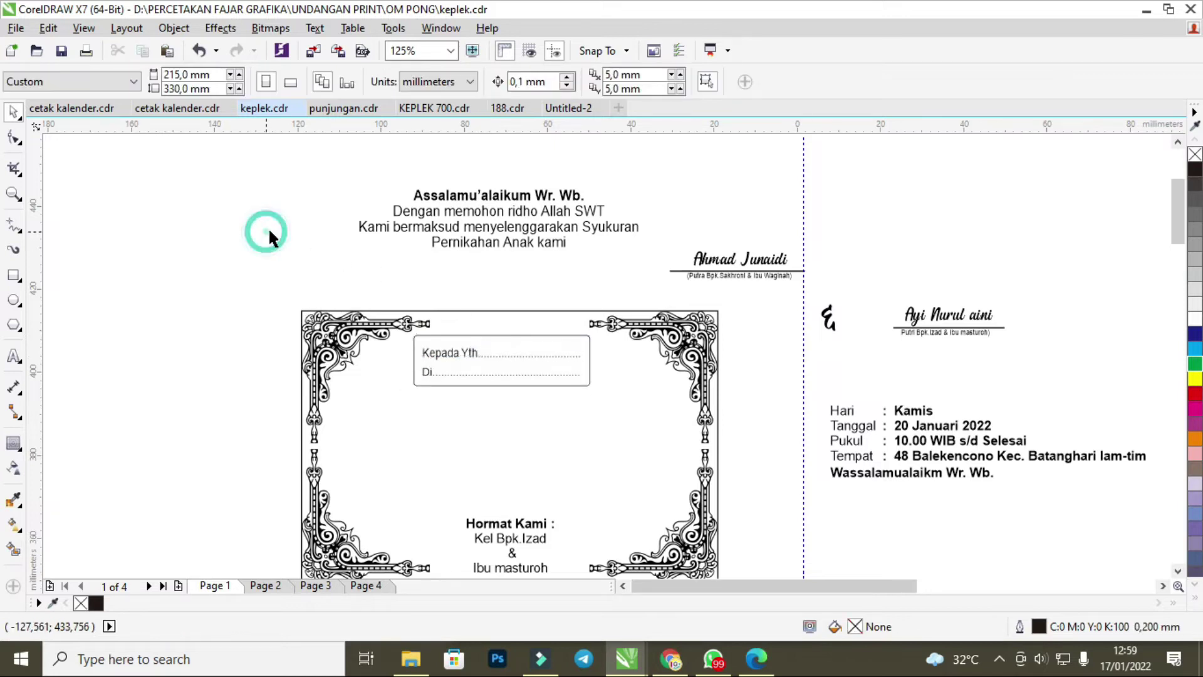
left_click(482, 362)
mouse_move(495, 357)
left_mouse_down()
mouse_move(431, 395)
mouse_move(491, 344)
left_mouse_up()
left_click(302, 236)
left_click_drag(336, 166, 504, 215)
key("ctrl+z")
key("ctrl+z")
key("ctrl+z")
key("ctrl+z")
key("ctrl+z")
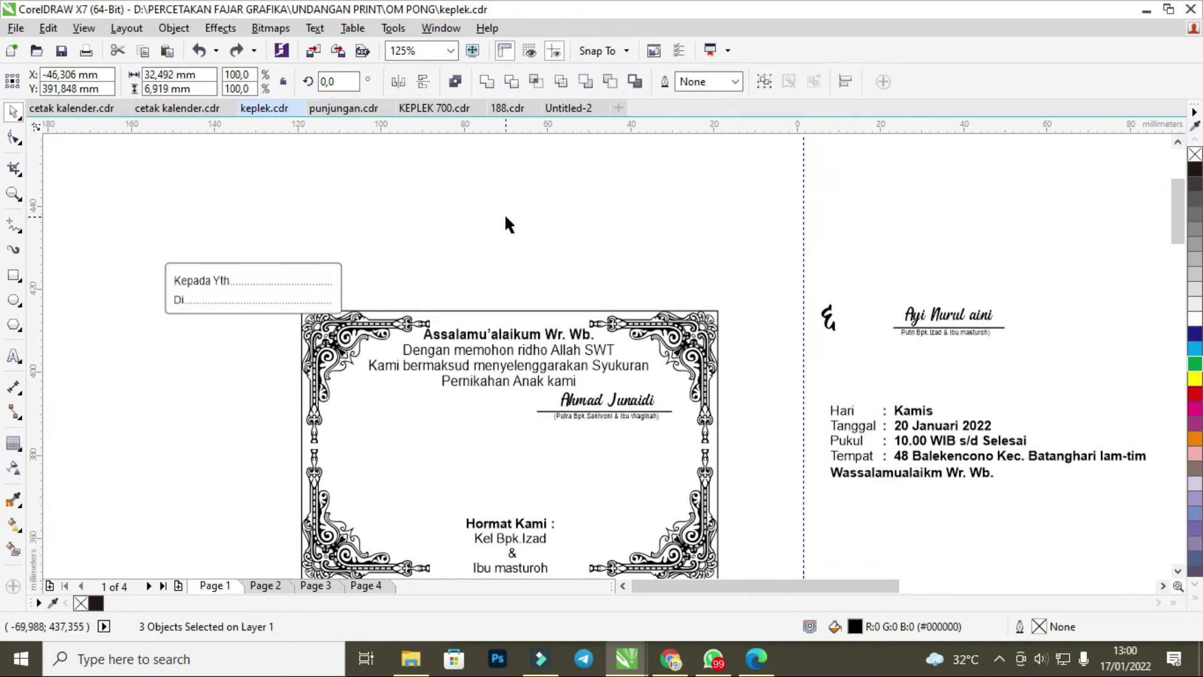
key("ctrl+z")
key("ctrl+z")
Reposition the Kepada Yth box beside the card's right edge, snapping it to centre.
scroll(462, 322, "down", 2)
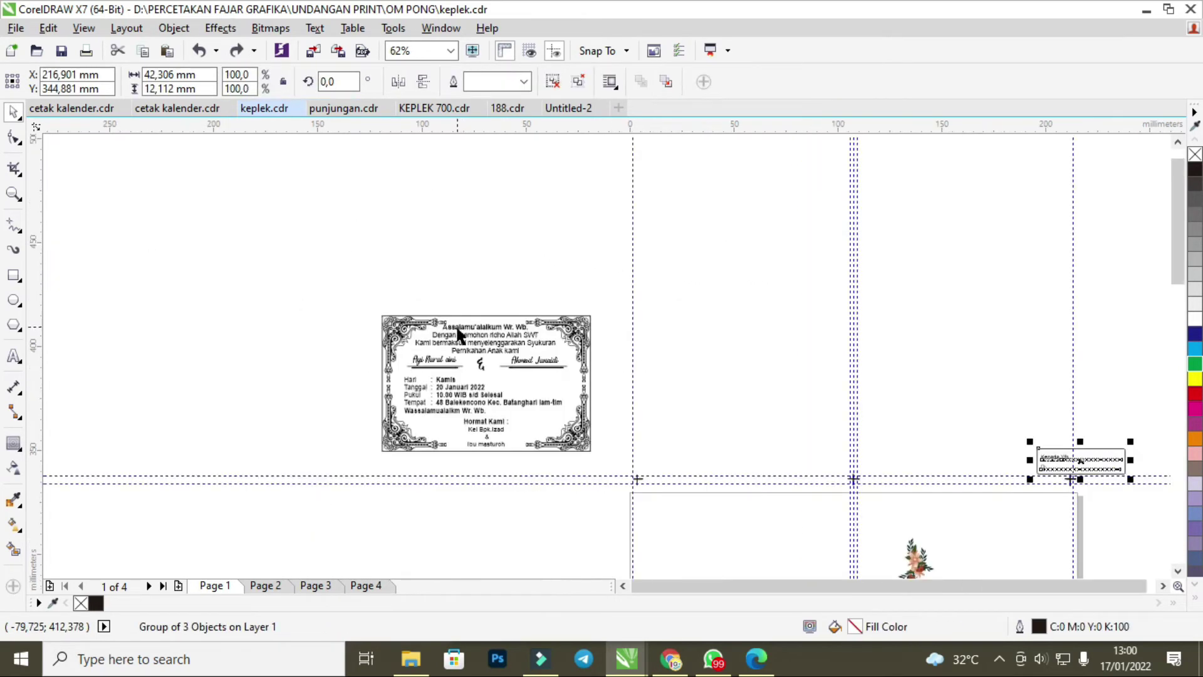
left_click_drag(1078, 462, 320, 398)
scroll(460, 411, "up", 2)
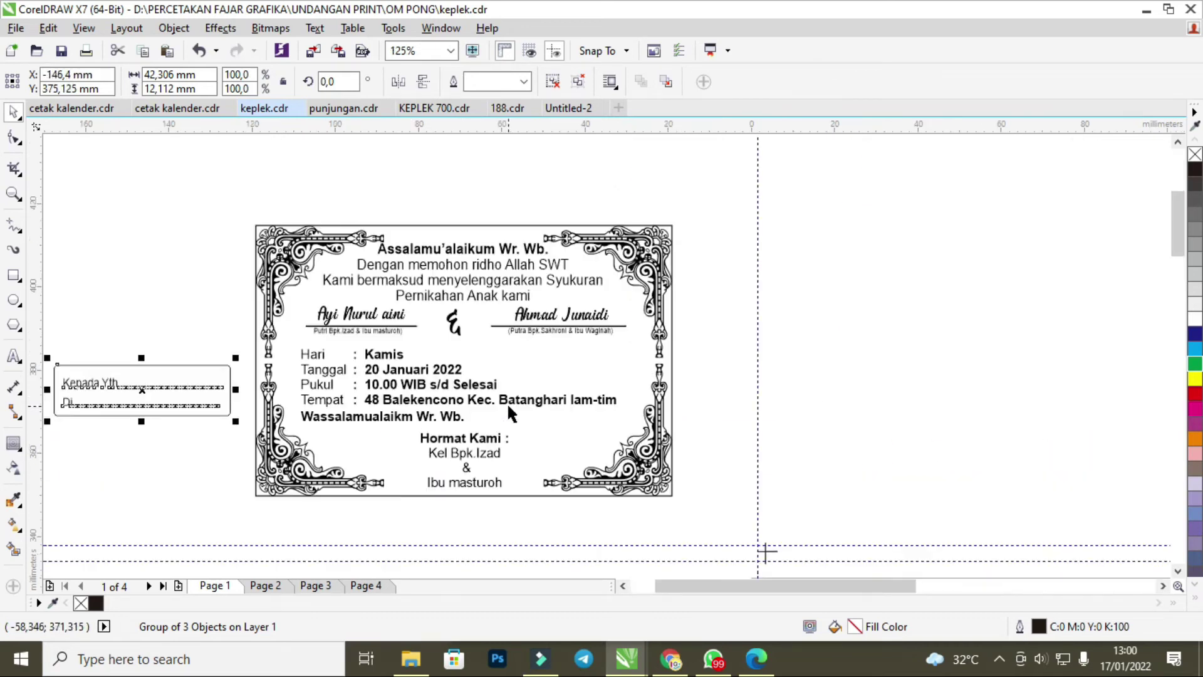
left_click(318, 375)
left_click(284, 381)
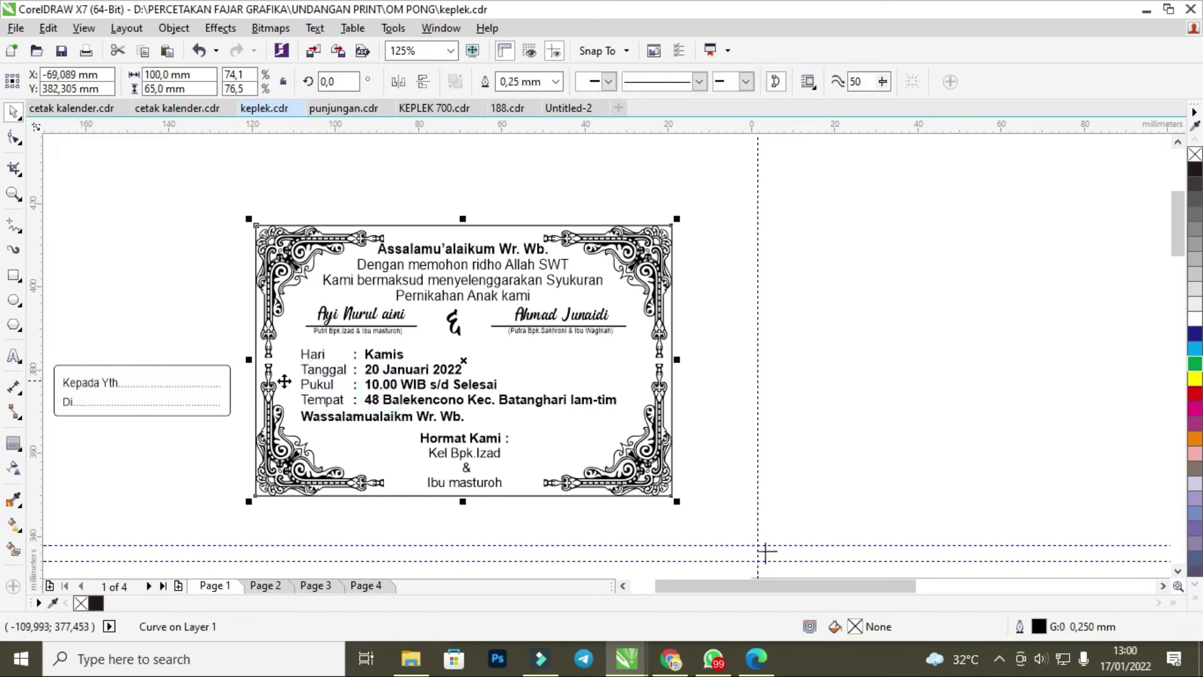
left_click(213, 390)
left_click_drag(130, 391, 939, 300)
left_click(769, 280)
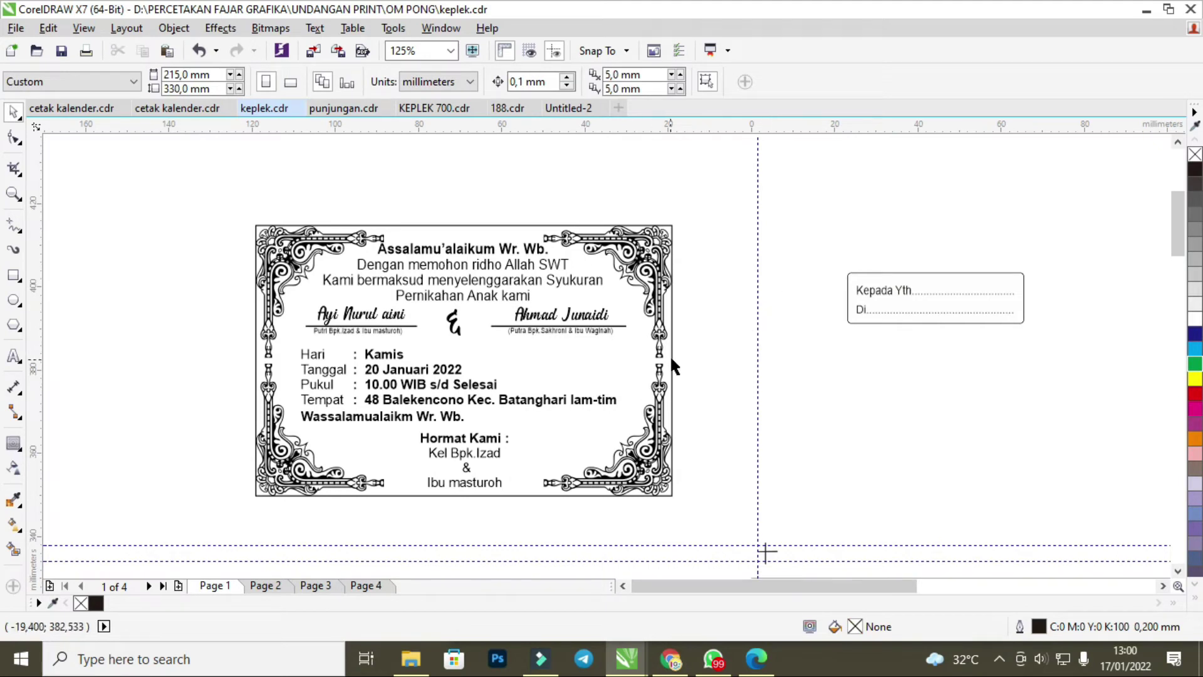
left_click_drag(926, 284, 486, 273)
left_click(877, 315)
left_click_drag(389, 270, 855, 306)
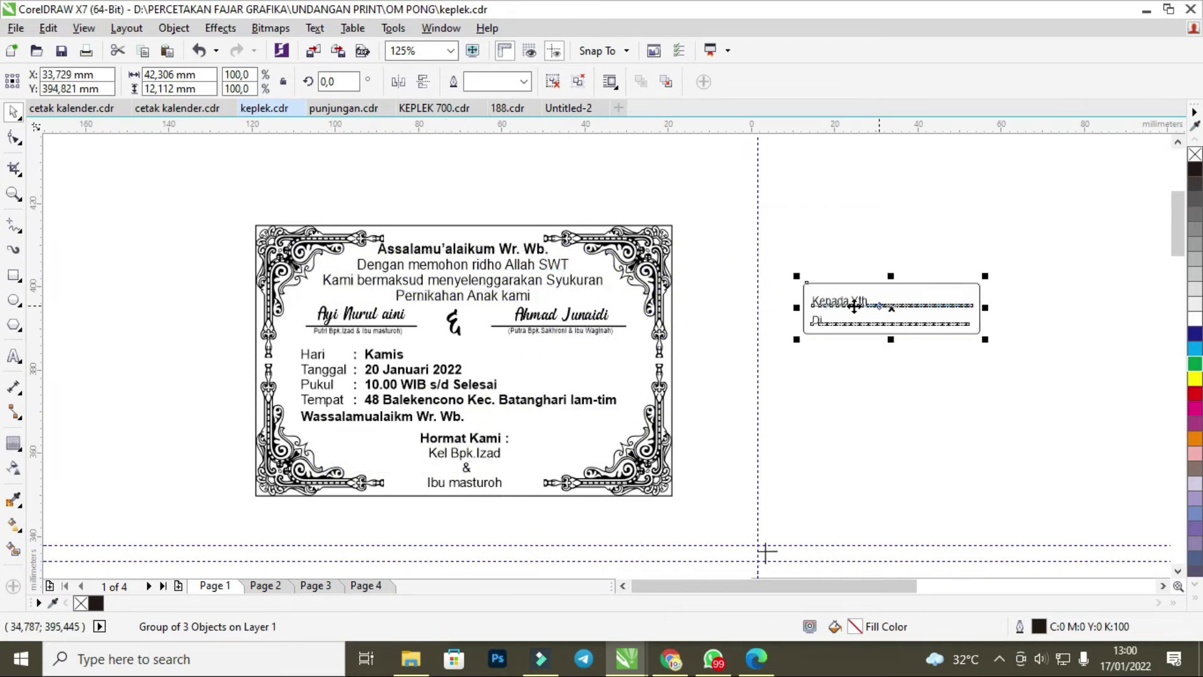
Move the greeting, names and event details, and Hormat Kami sign-off onto the right page.
left_click(469, 290)
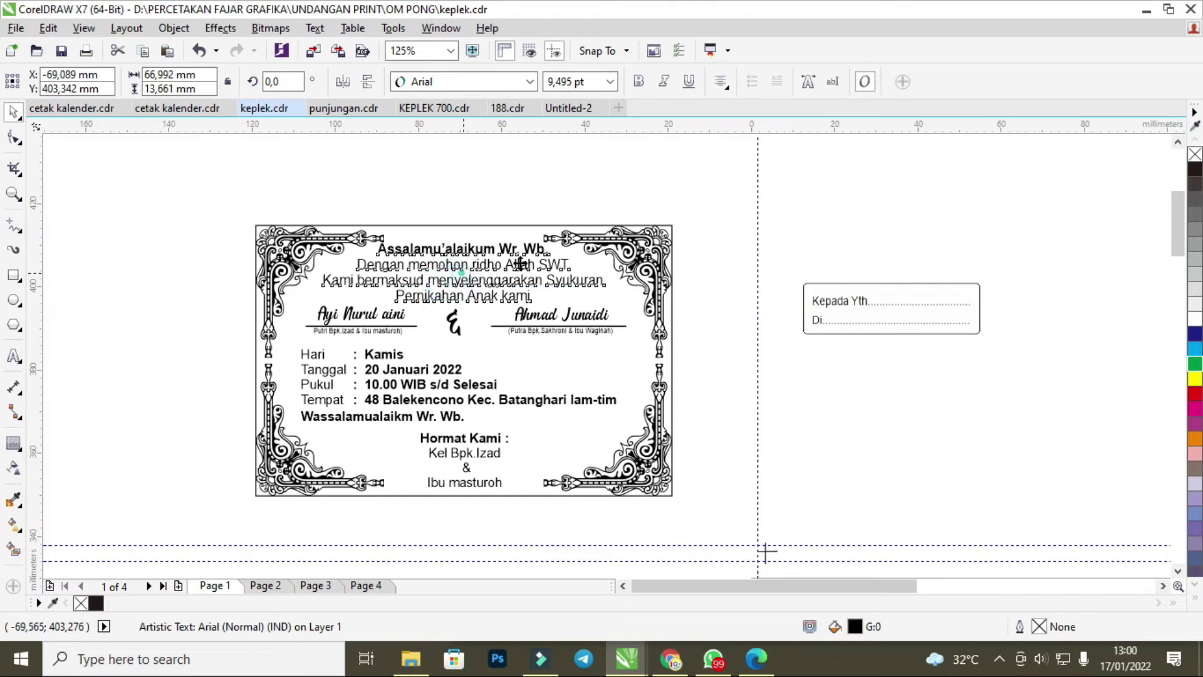
left_click_drag(468, 290, 901, 207)
left_click_drag(221, 289, 654, 447)
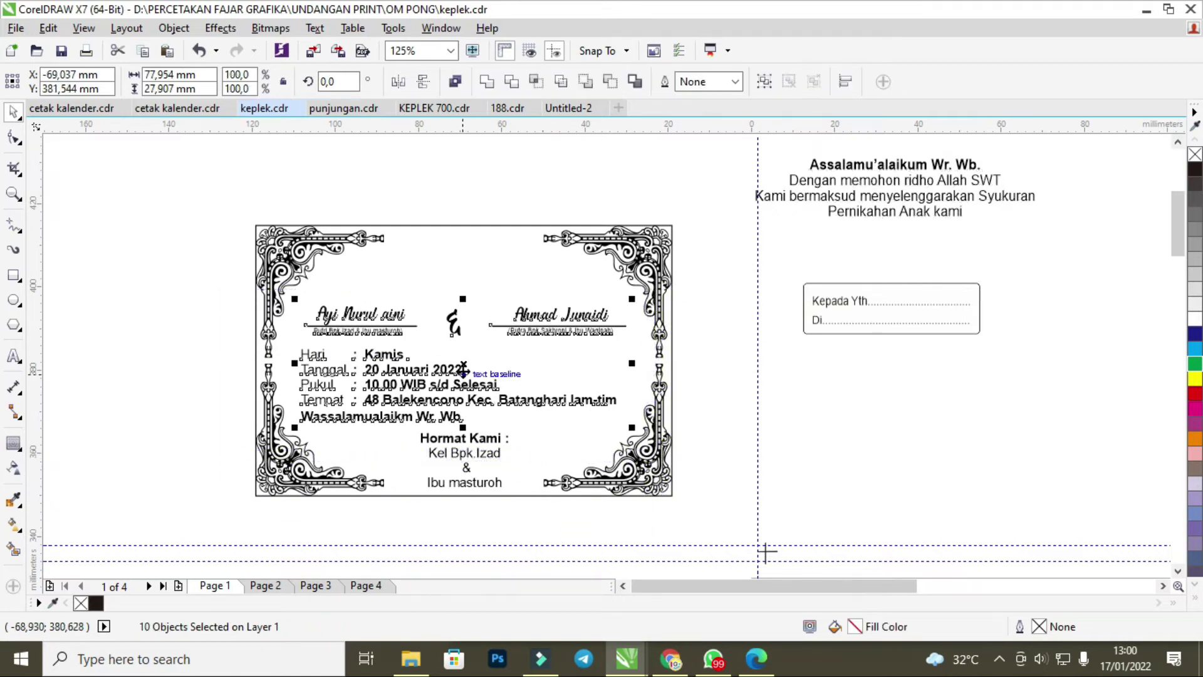
left_click_drag(352, 351, 861, 456)
left_click_drag(466, 457, 1097, 354)
Place the Kepada Yth box at the card's top with the greeting below it at 8 pt.
left_click_drag(911, 320, 487, 277)
left_click(762, 288)
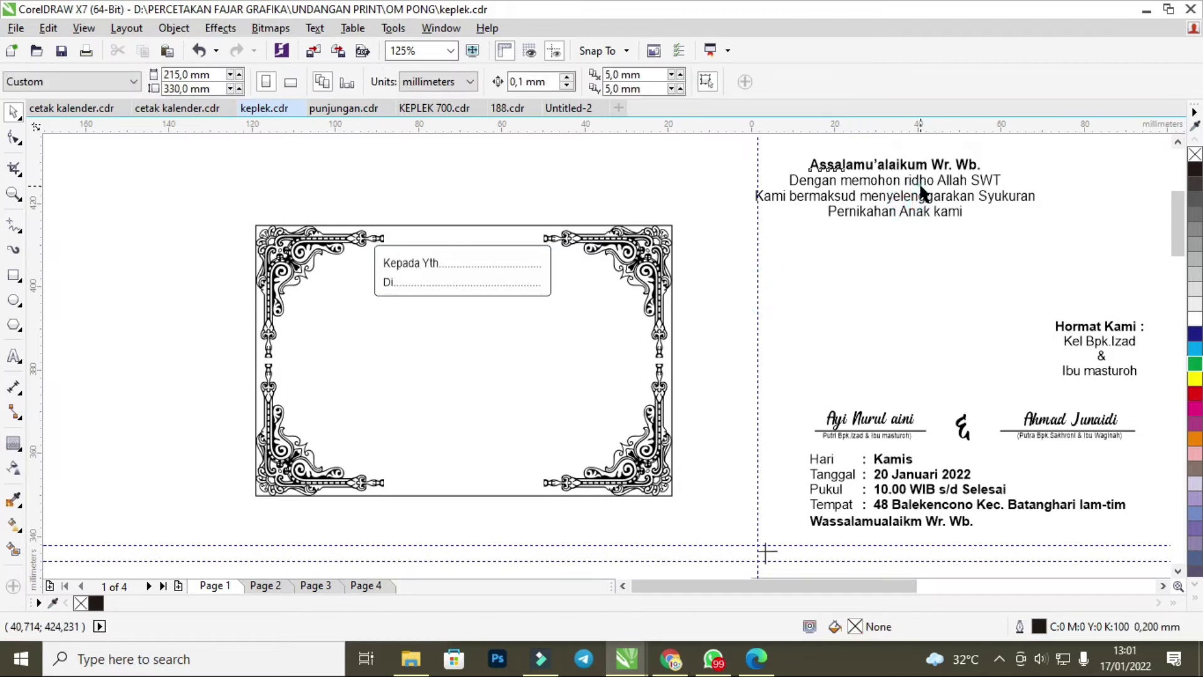
left_click(895, 191)
left_click_drag(895, 192, 471, 332)
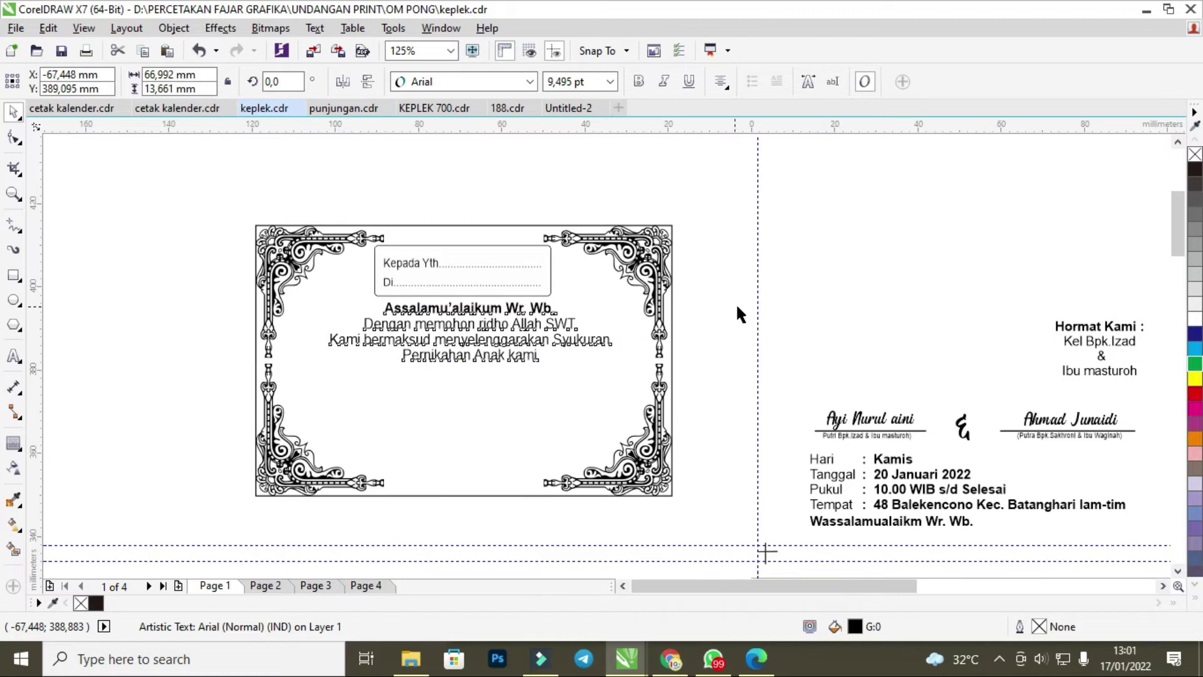
left_click(610, 81)
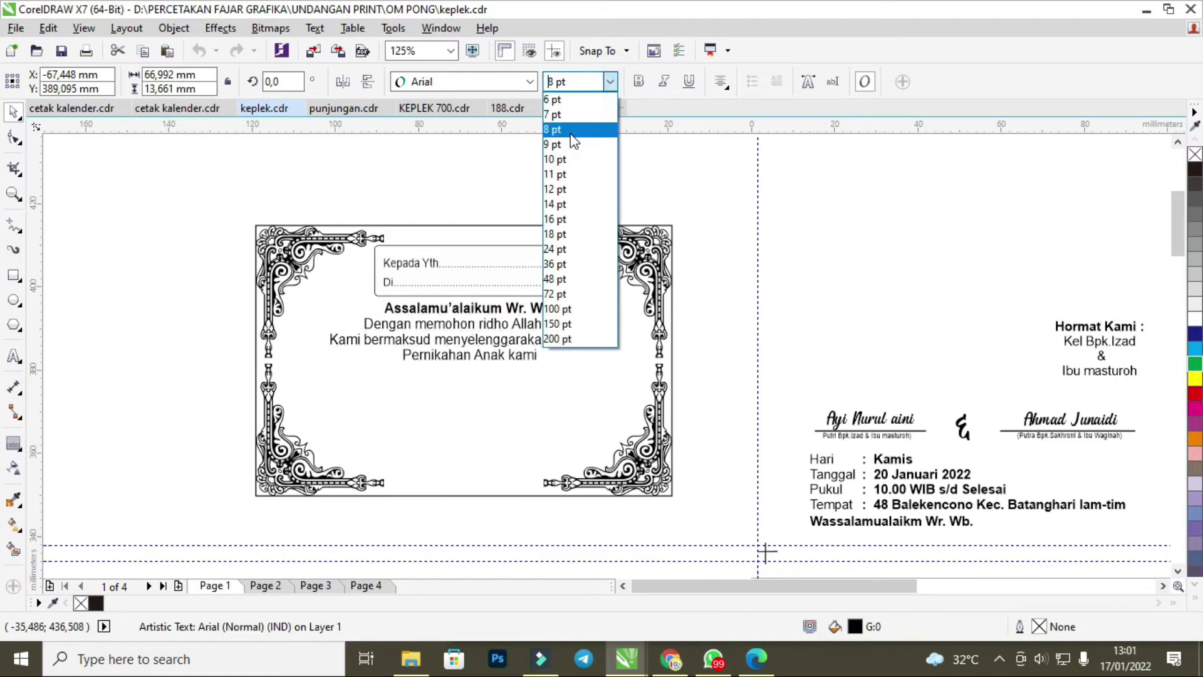
left_click(580, 129)
left_click(807, 245)
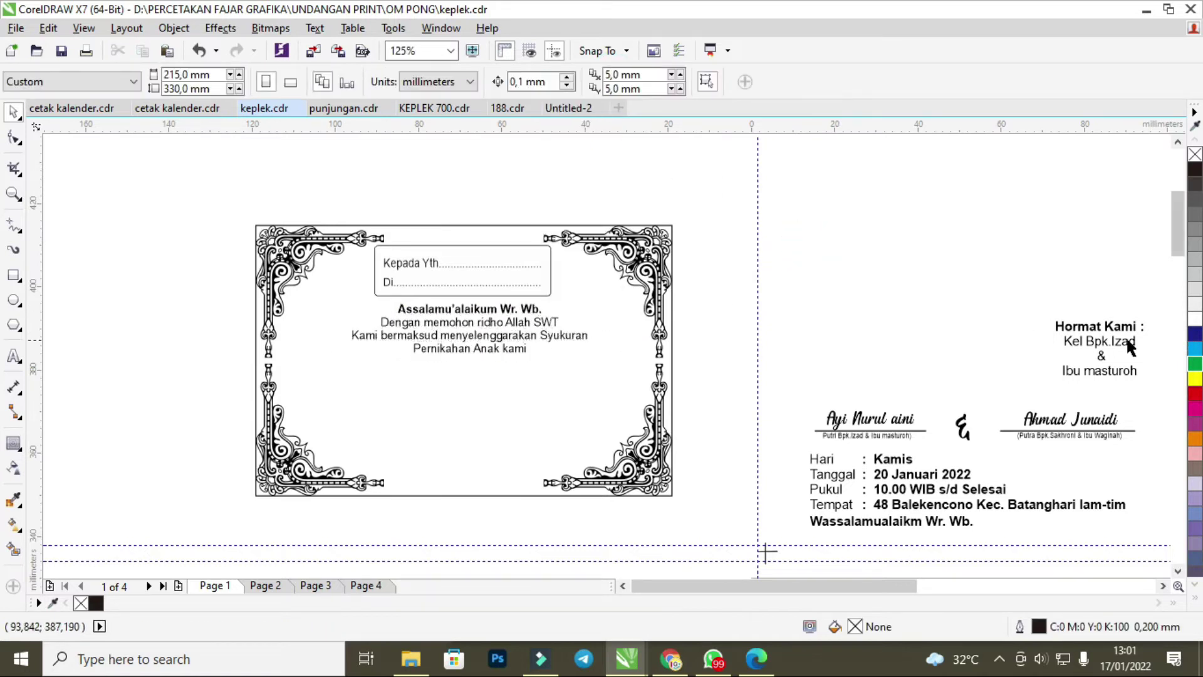
scroll(942, 316, "down", 3)
scroll(955, 314, "up", 3)
Group the bride's name with its caption and place it on the card below the greeting.
left_click(826, 437)
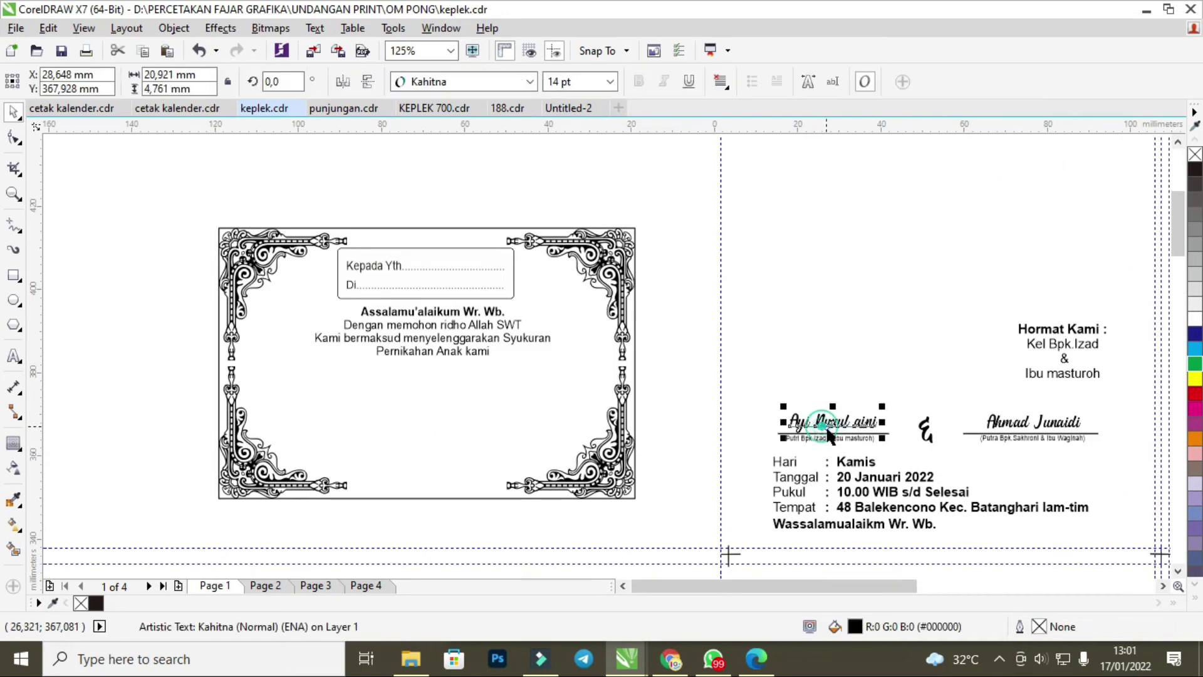
left_click_drag(765, 386, 899, 451)
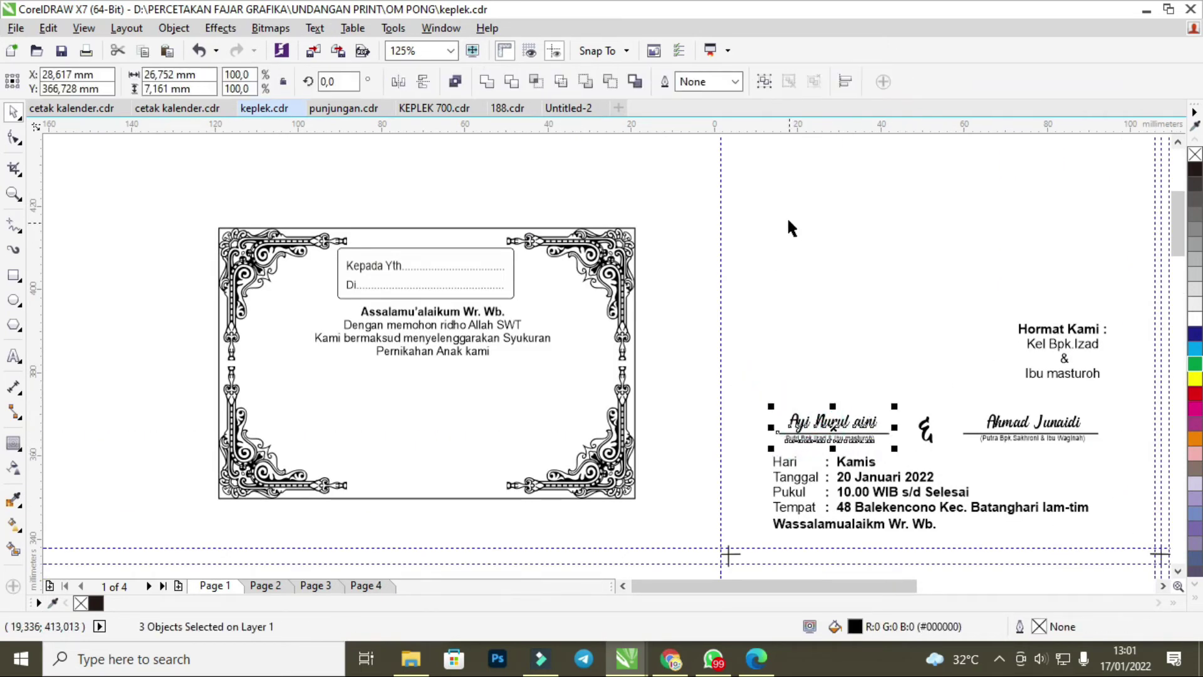
left_click(760, 81)
left_click_drag(833, 433, 313, 386)
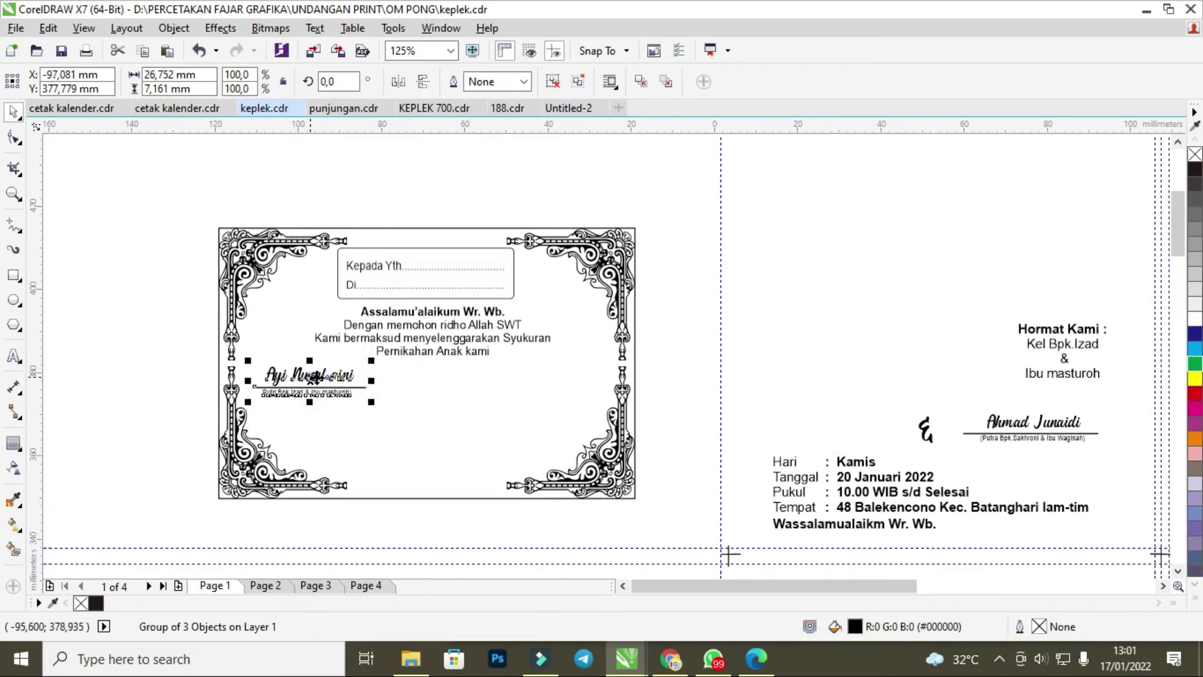
scroll(313, 376, "up", 2)
left_click(304, 390)
left_click_drag(302, 390, 288, 401)
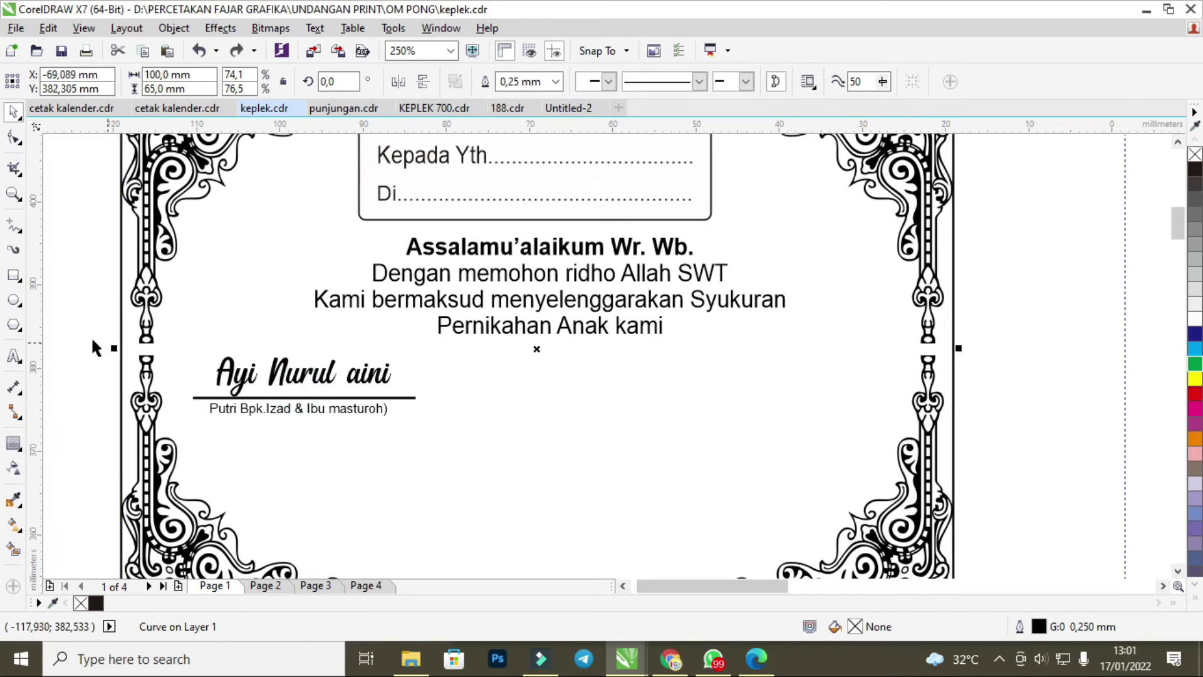
left_click(60, 328)
left_click(239, 387)
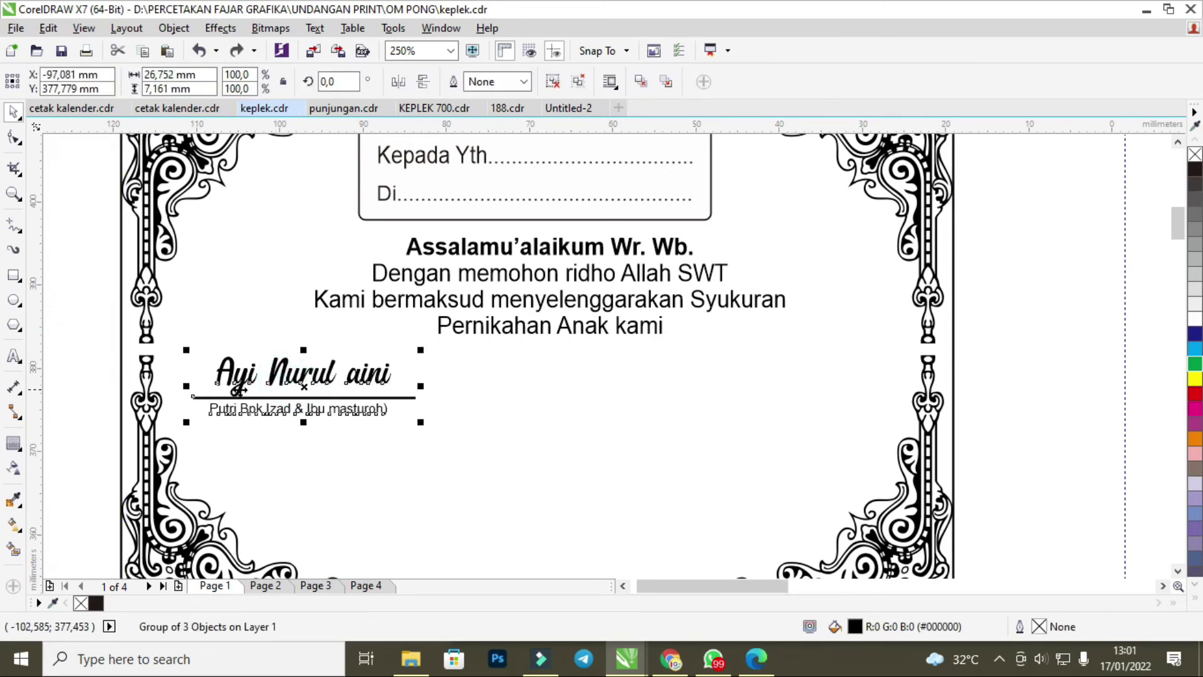
scroll(251, 389, "down", 2)
Move the ampersand ornament onto the card beside the bride's name.
left_click(900, 445)
left_click_drag(900, 445, 396, 396)
left_click(802, 344)
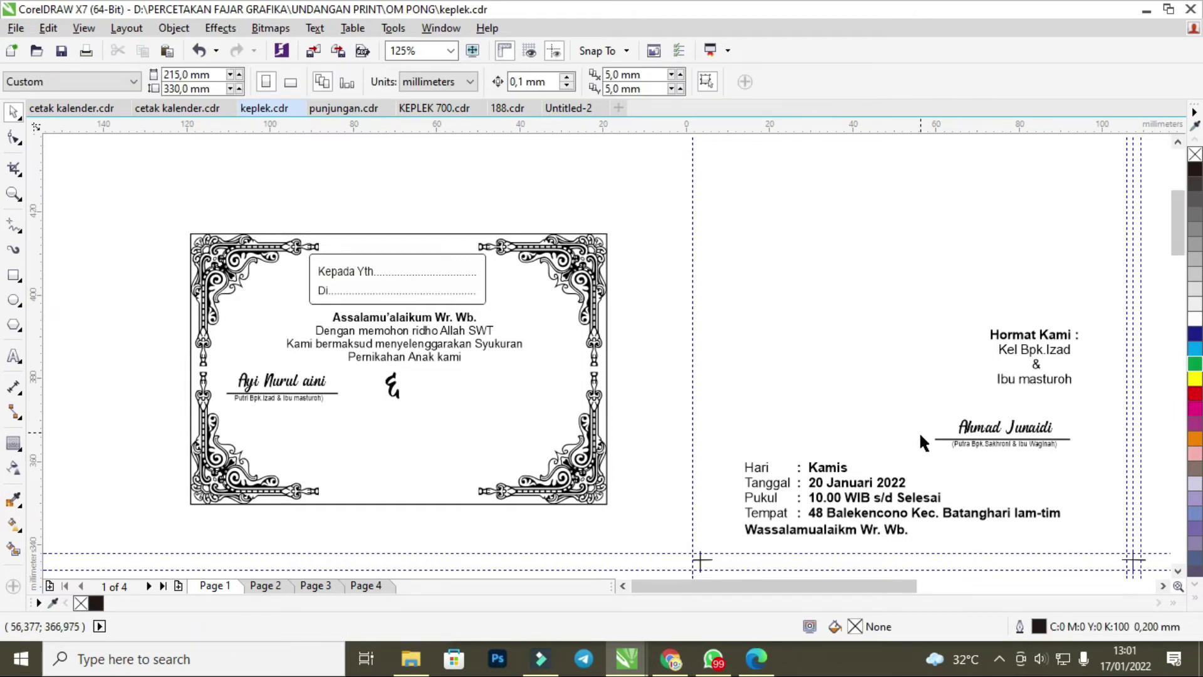
Group the groom's name with its caption.
left_click_drag(915, 400, 505, 394)
left_click(763, 82)
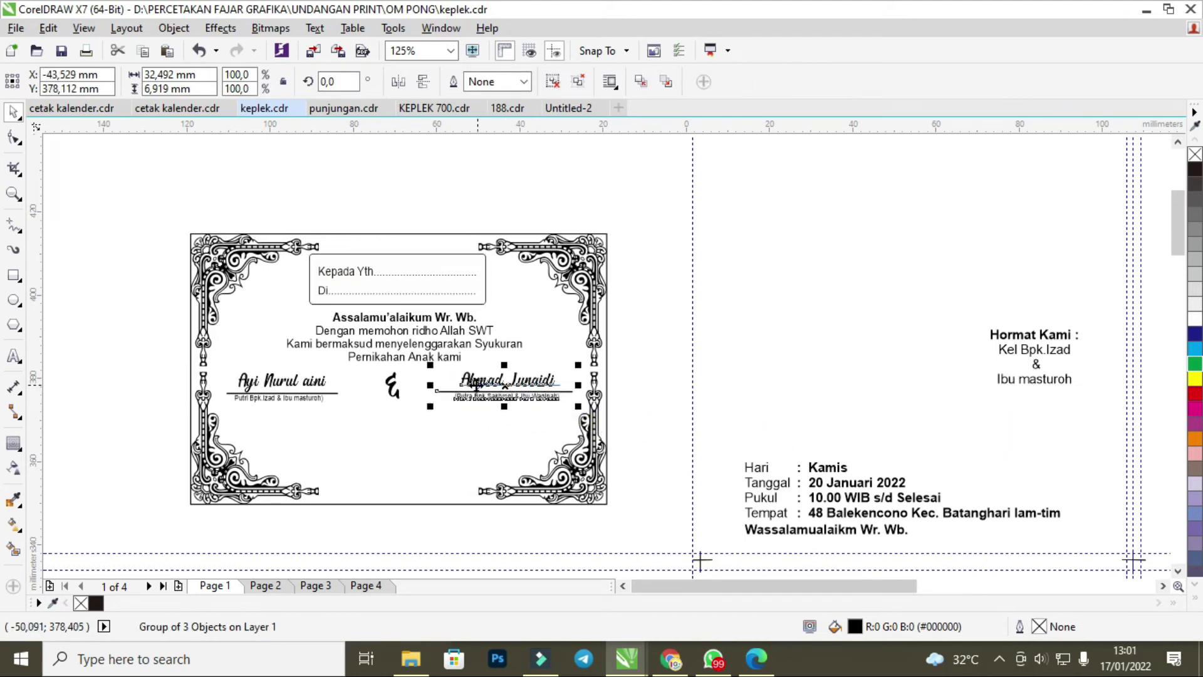
scroll(412, 386, "up", 3)
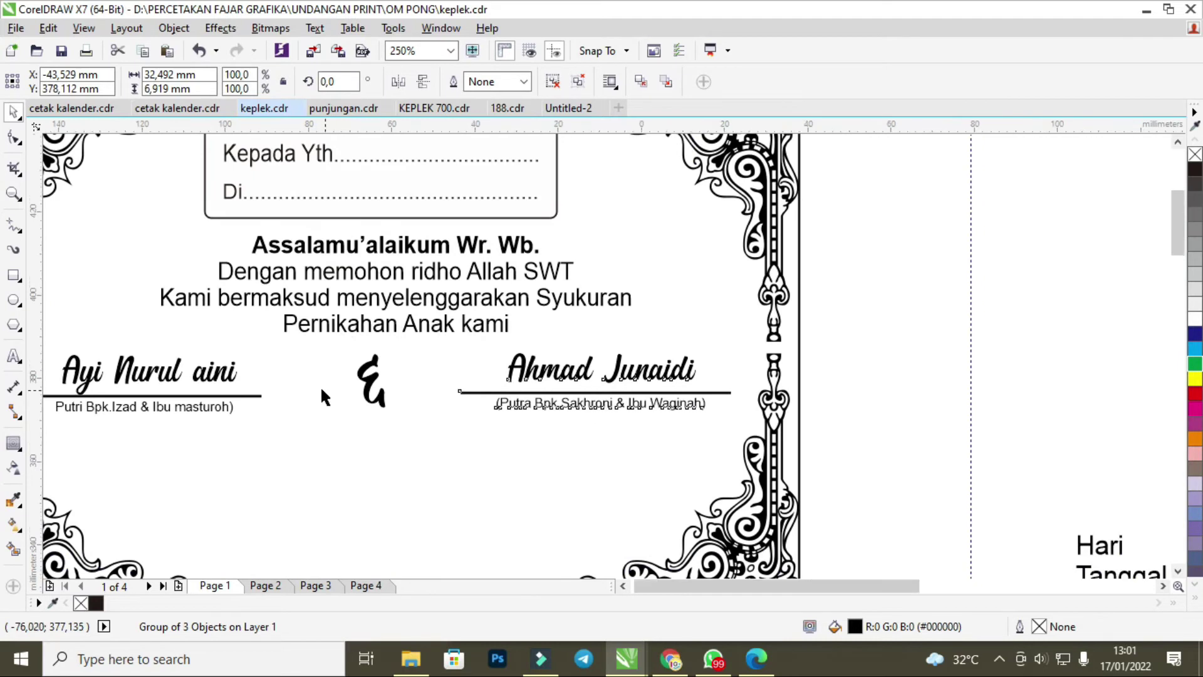
scroll(321, 385, "down", 3)
Add a horizontal guideline and line the groom's name up level with the bride's.
left_click(250, 393)
left_click_drag(354, 132, 251, 361)
scroll(281, 384, "up", 2)
left_click(250, 357)
left_click_drag(595, 364, 597, 370)
scroll(597, 369, "down", 2)
left_click(777, 317)
Set the Hari/Tanggal event details text to 8 pt.
scroll(773, 385, "up", 1)
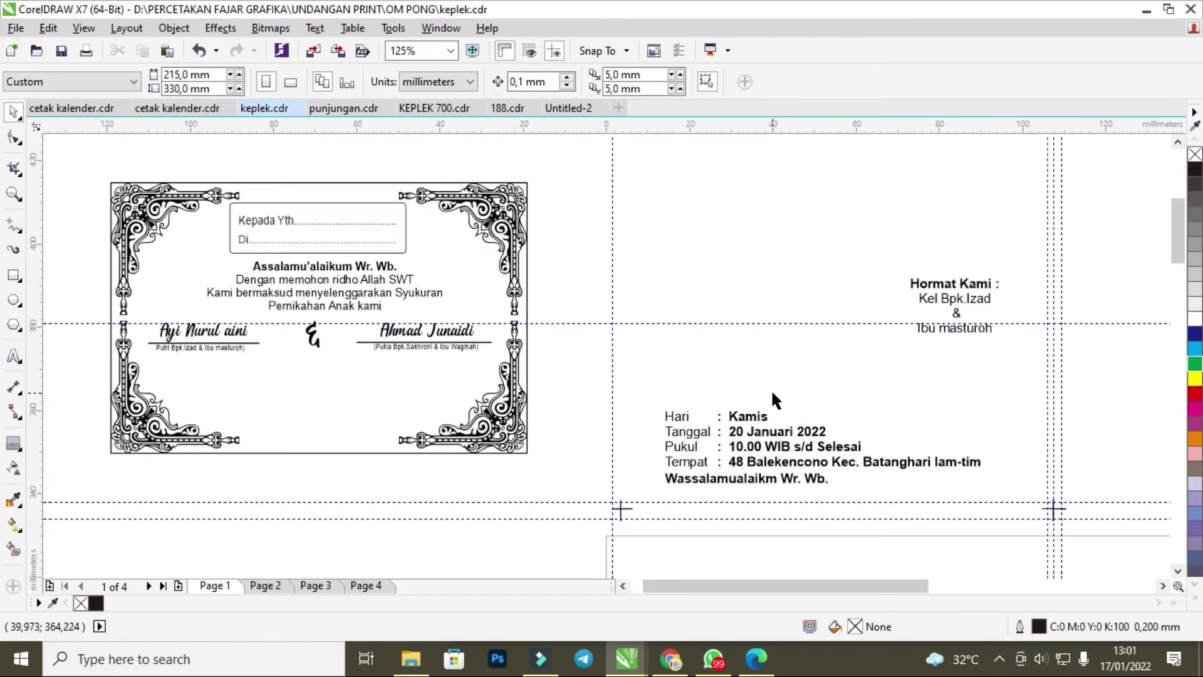
left_click_drag(646, 388, 1003, 516)
scroll(831, 429, "down", 1)
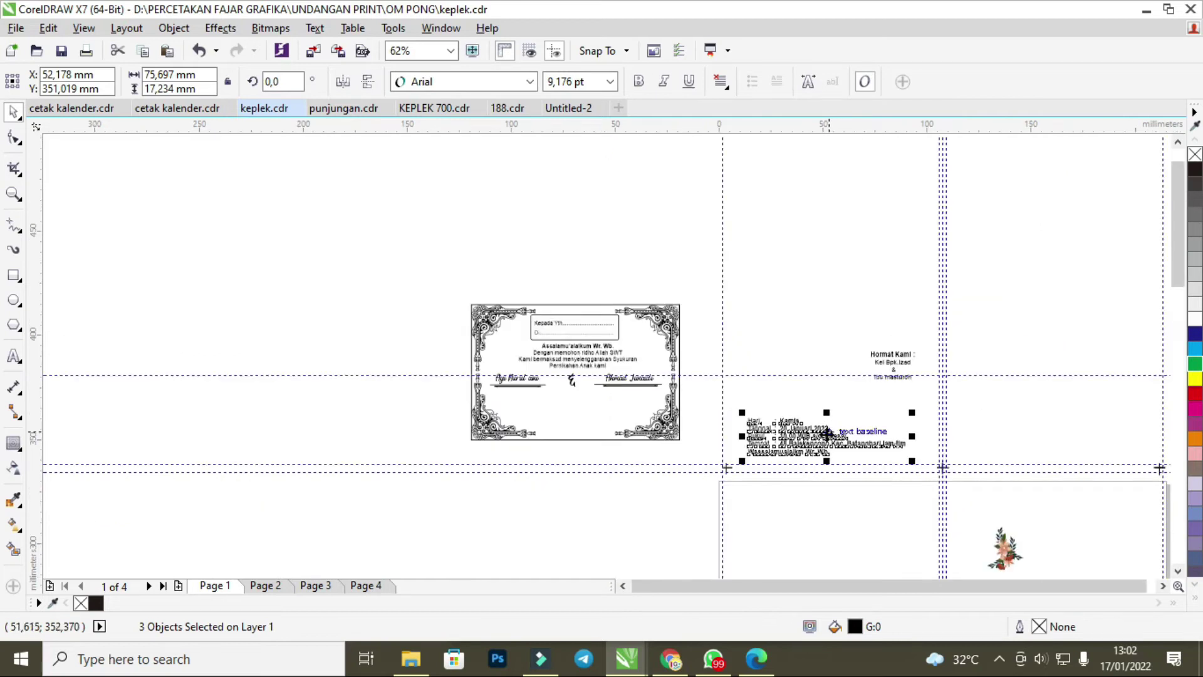
left_click_drag(817, 437, 792, 388)
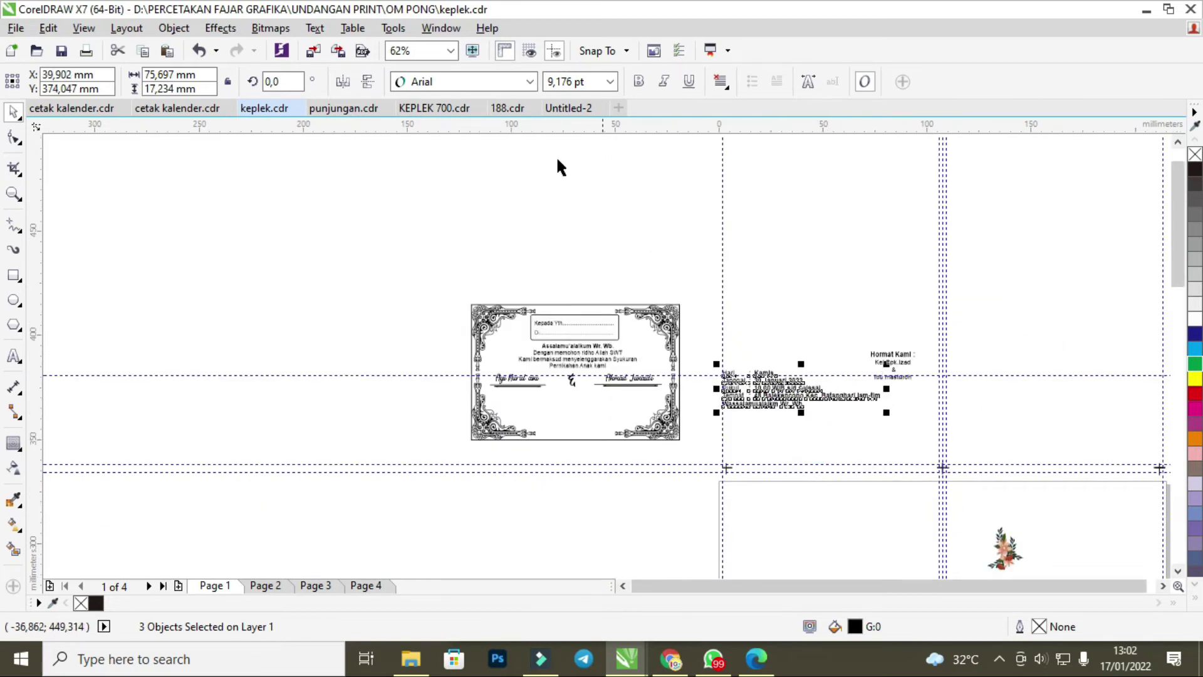
left_click(607, 86)
left_click(567, 125)
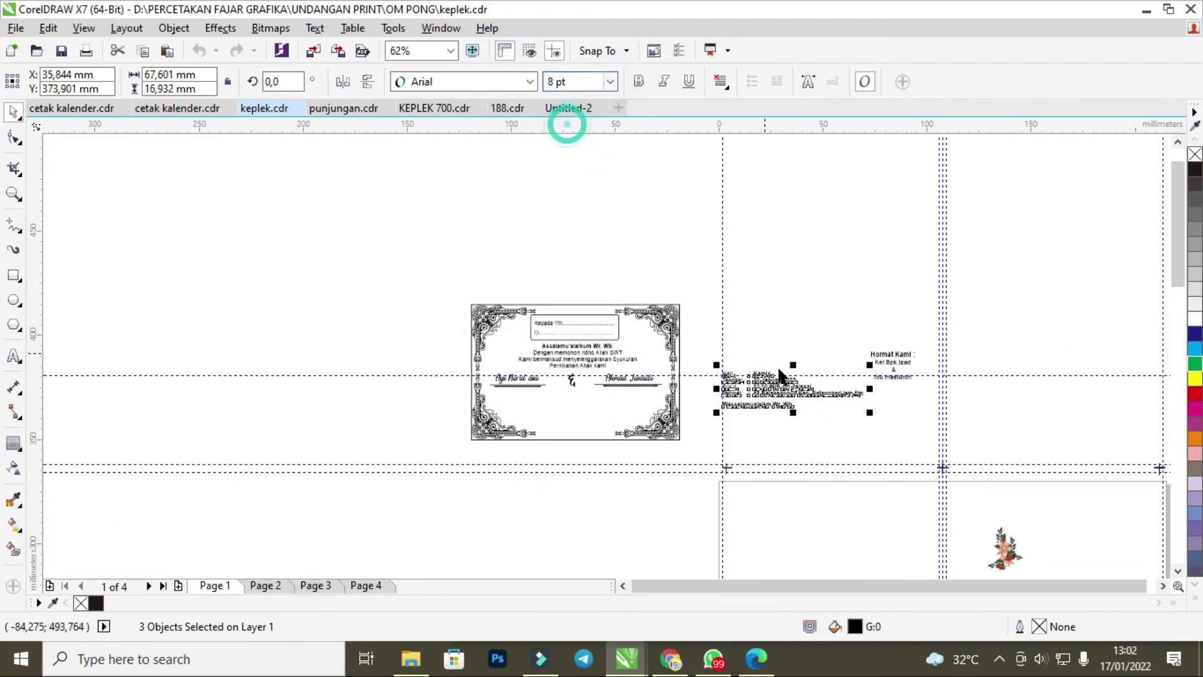
Position the event details inside the card frame beneath the couple's names.
left_click_drag(789, 396, 553, 405)
scroll(552, 405, "up", 1)
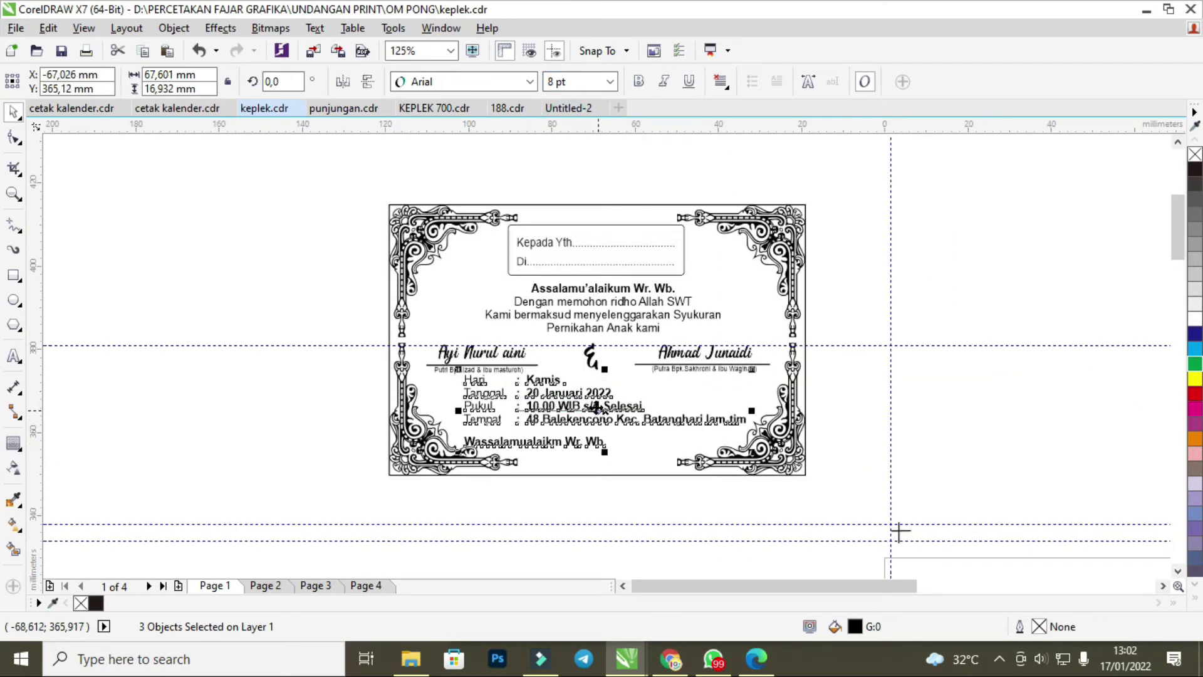
left_click_drag(608, 412, 636, 412)
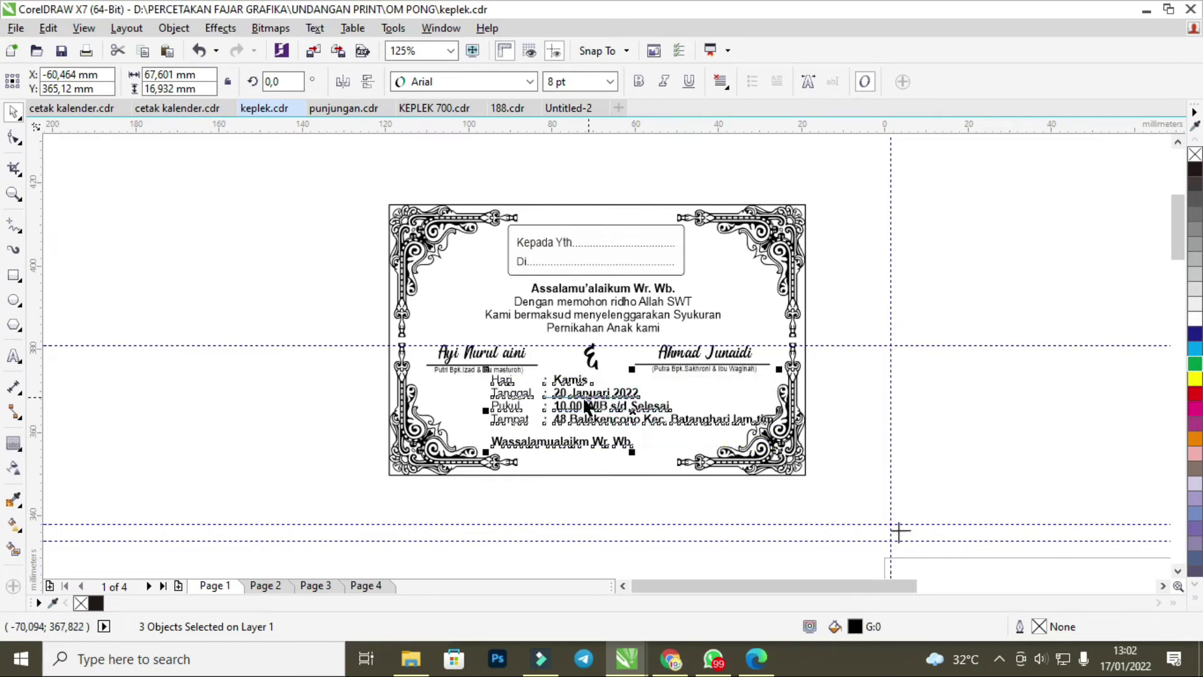
scroll(583, 404, "up", 1)
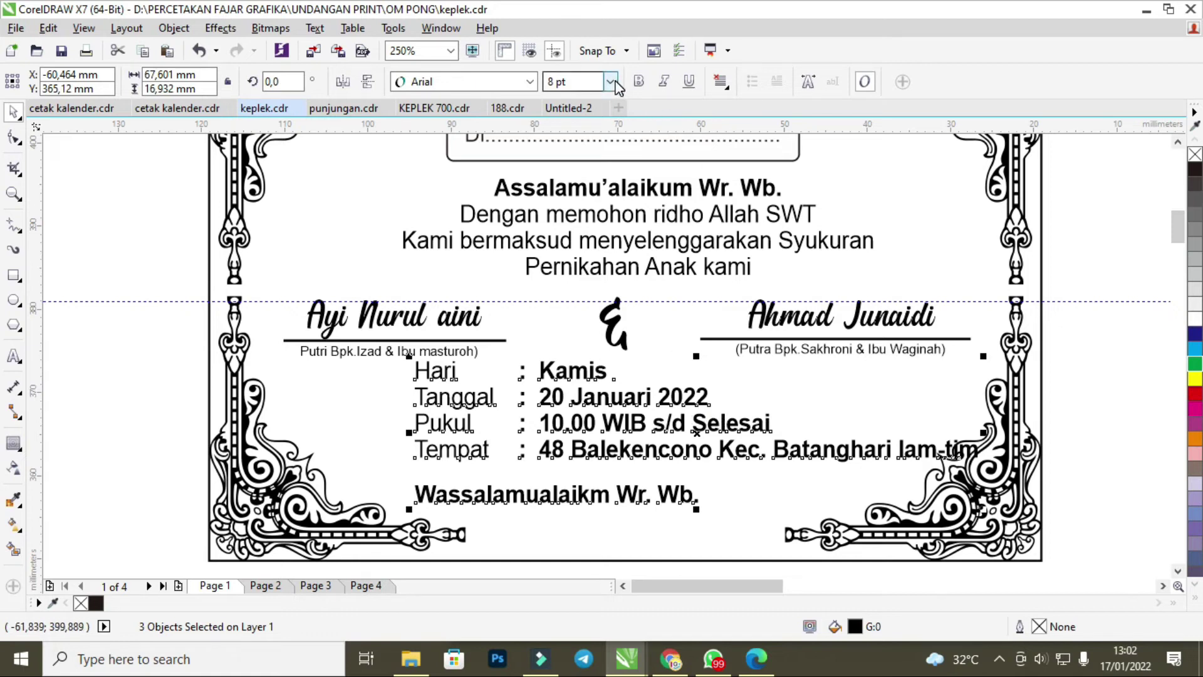
left_click_drag(686, 423, 644, 433)
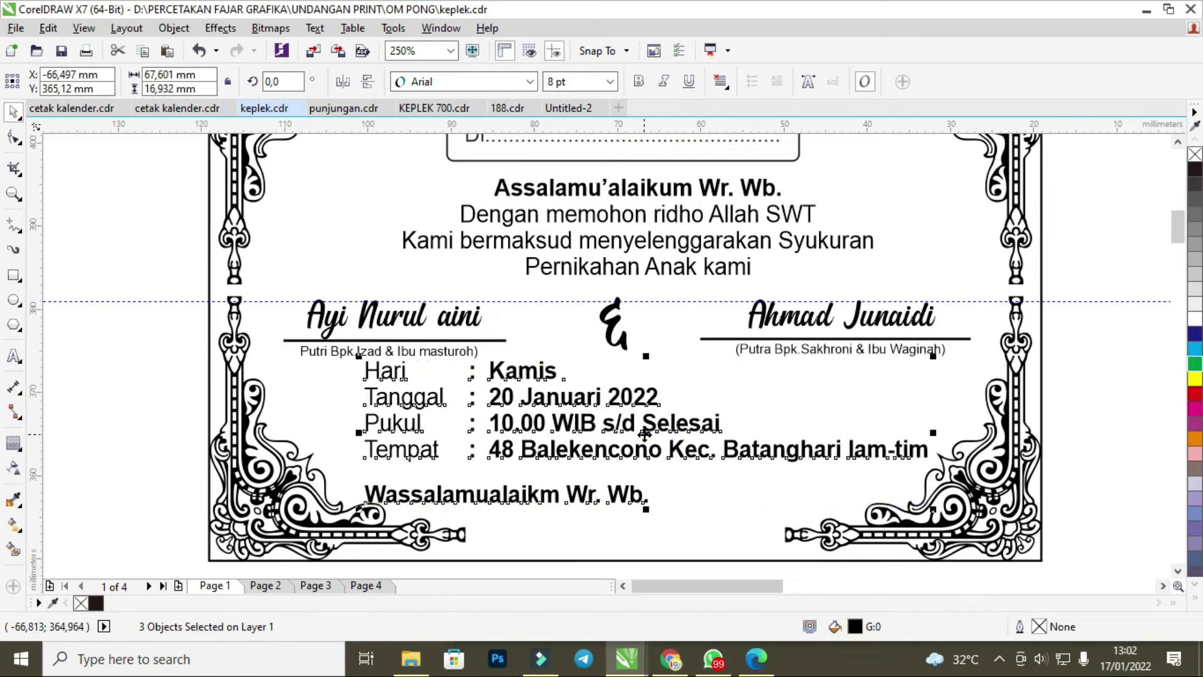
scroll(648, 431, "down", 2)
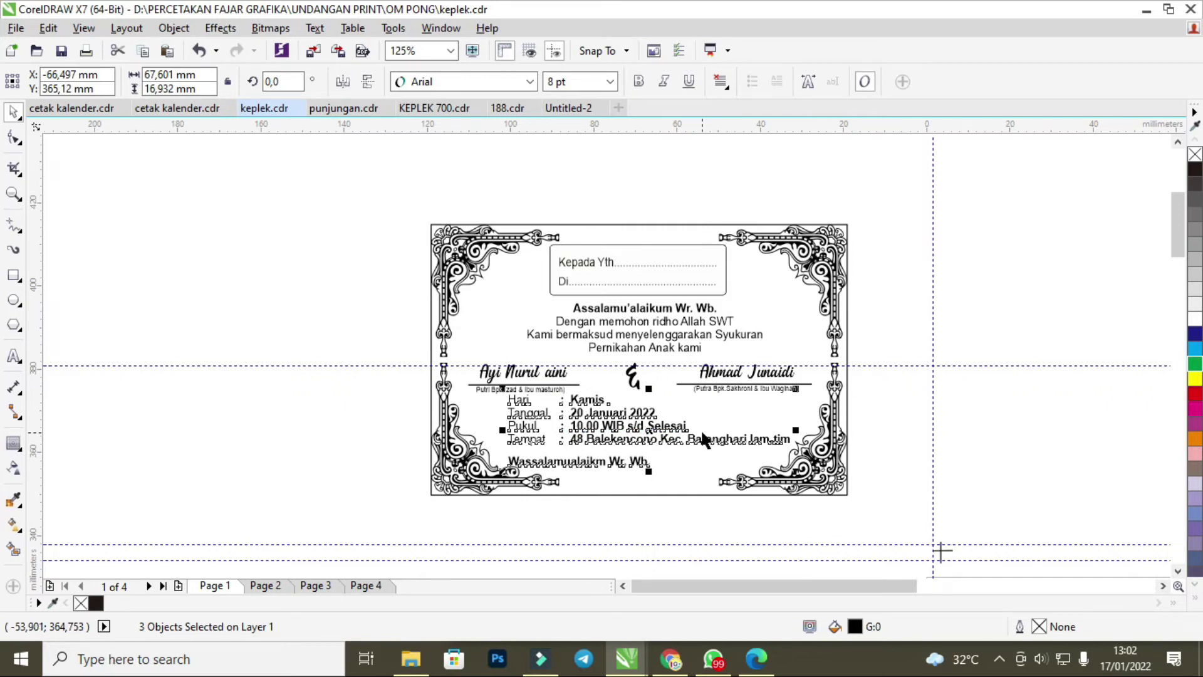
Nudge the Hari/Tanggal/Pukul/Tempat details block slightly right and down, below the couple's names.
scroll(703, 439, "down", 2)
scroll(746, 436, "up", 2)
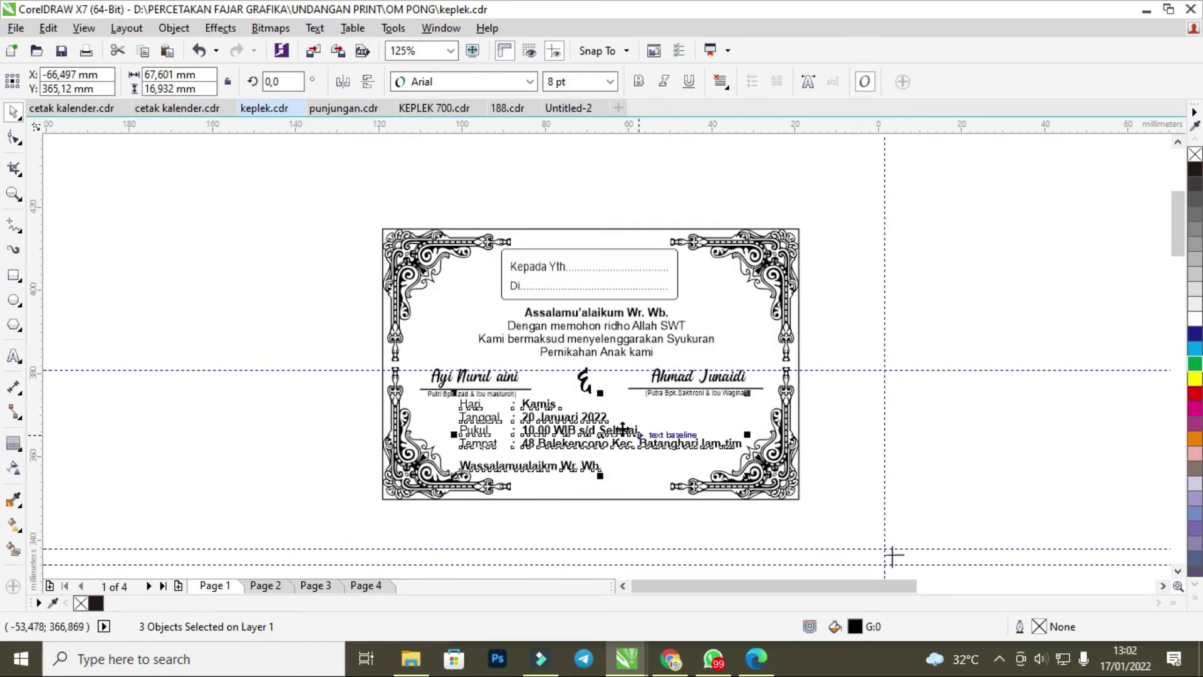
scroll(623, 428, "up", 1)
left_click_drag(622, 451, 686, 452)
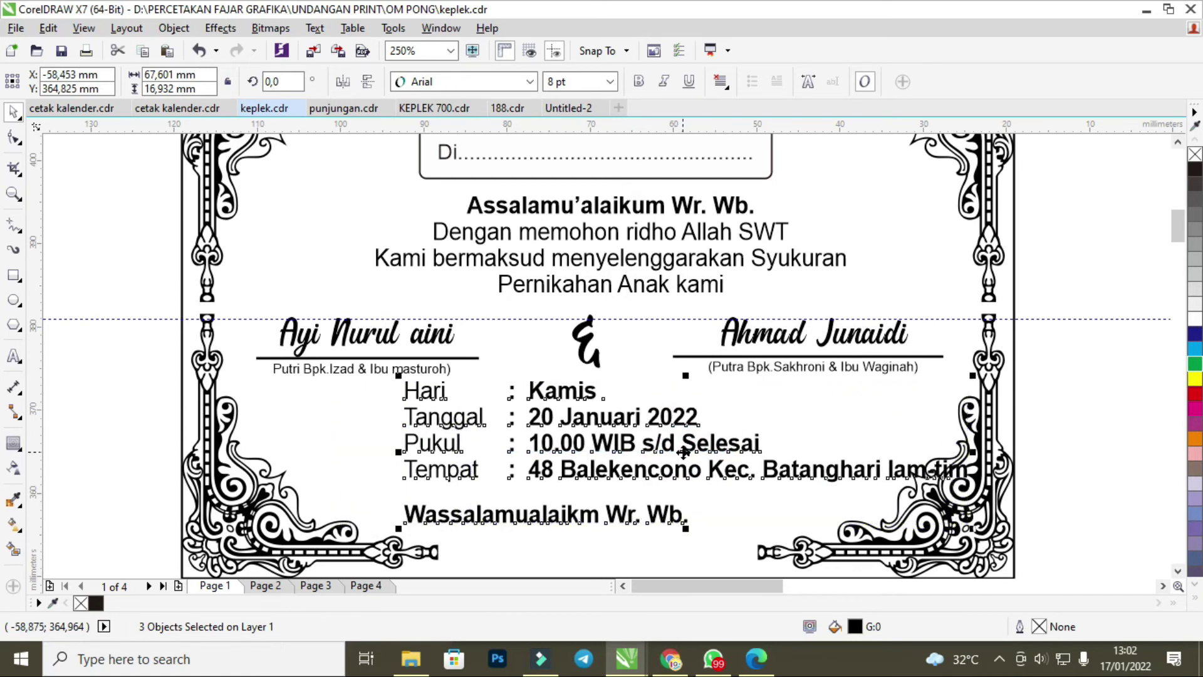
scroll(624, 434, "down", 2)
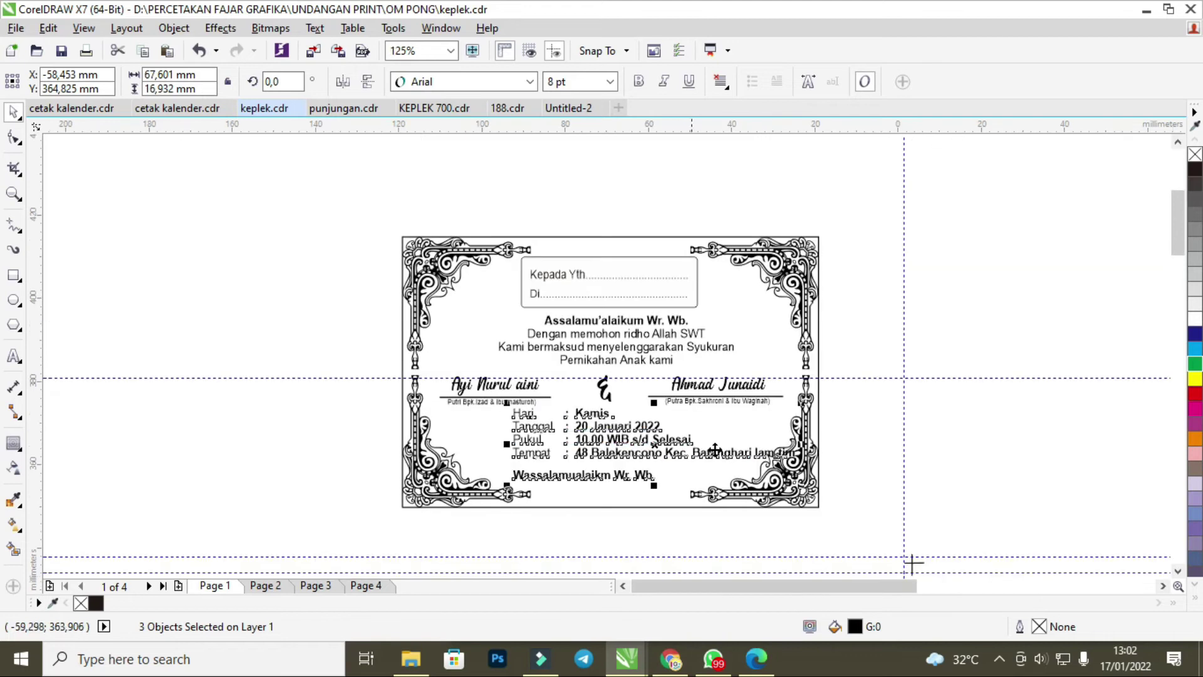
key("Escape")
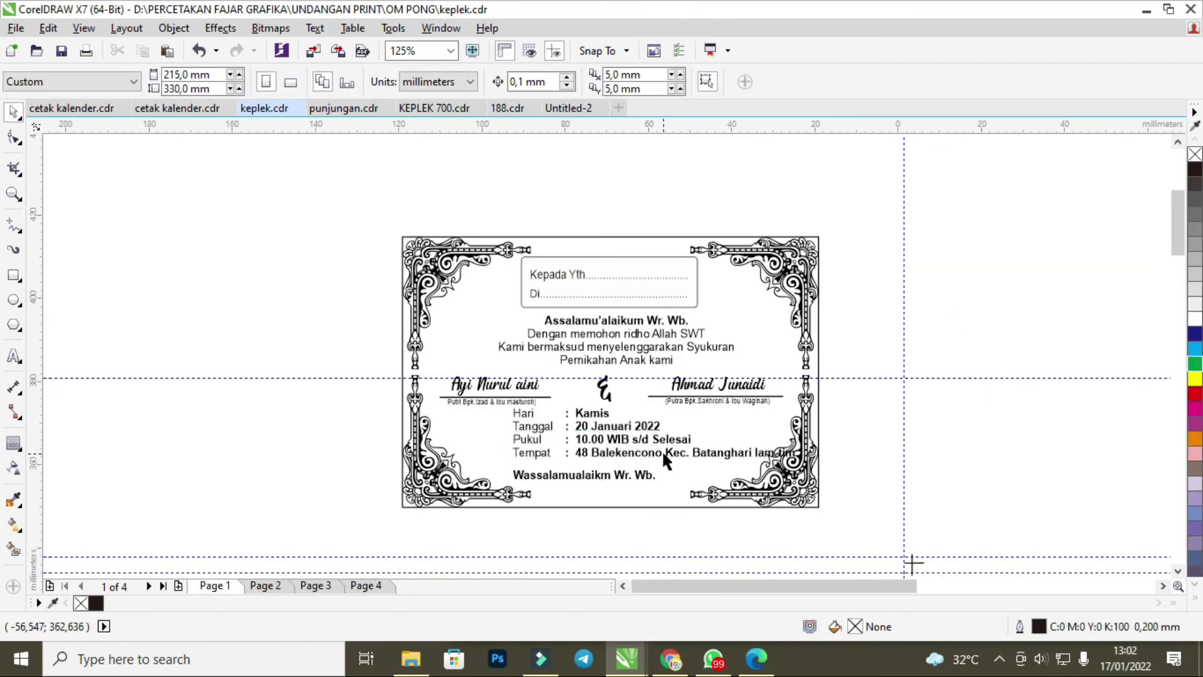
left_click(661, 453)
scroll(663, 452, "up", 2)
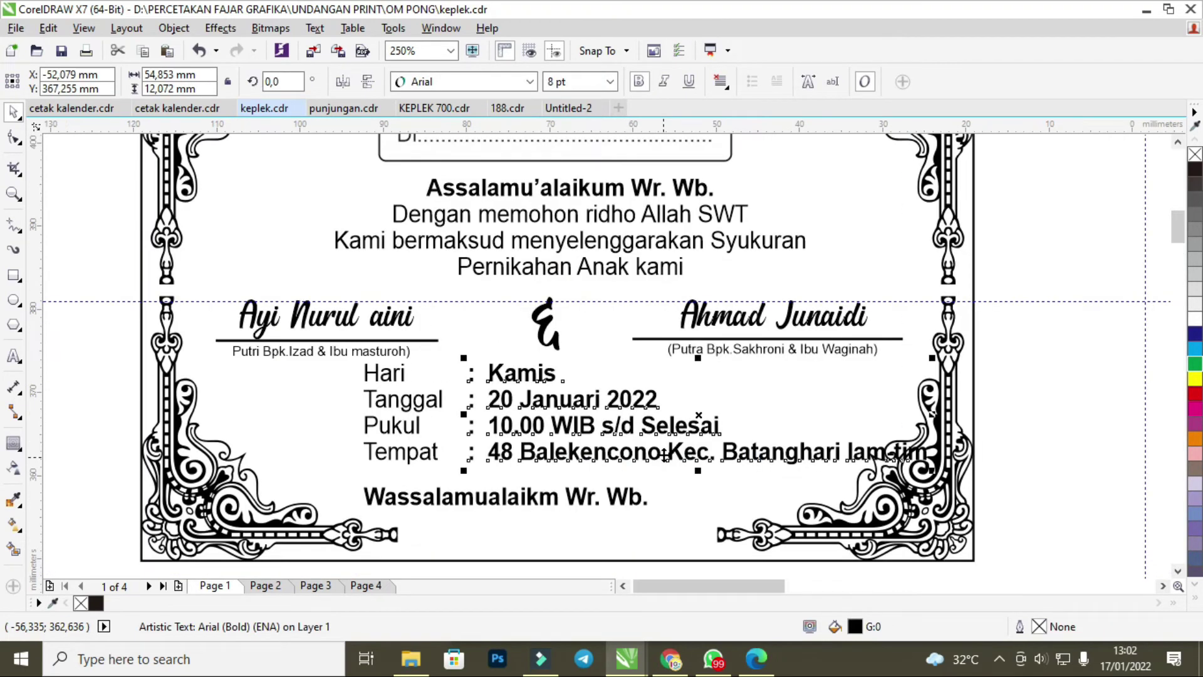
left_click(541, 658)
Look through Untitled-2, cetak kalender, punjungan.cdr and KEPLEK 700.cdr, ending on keplek.cdr.
mouse_move(627, 658)
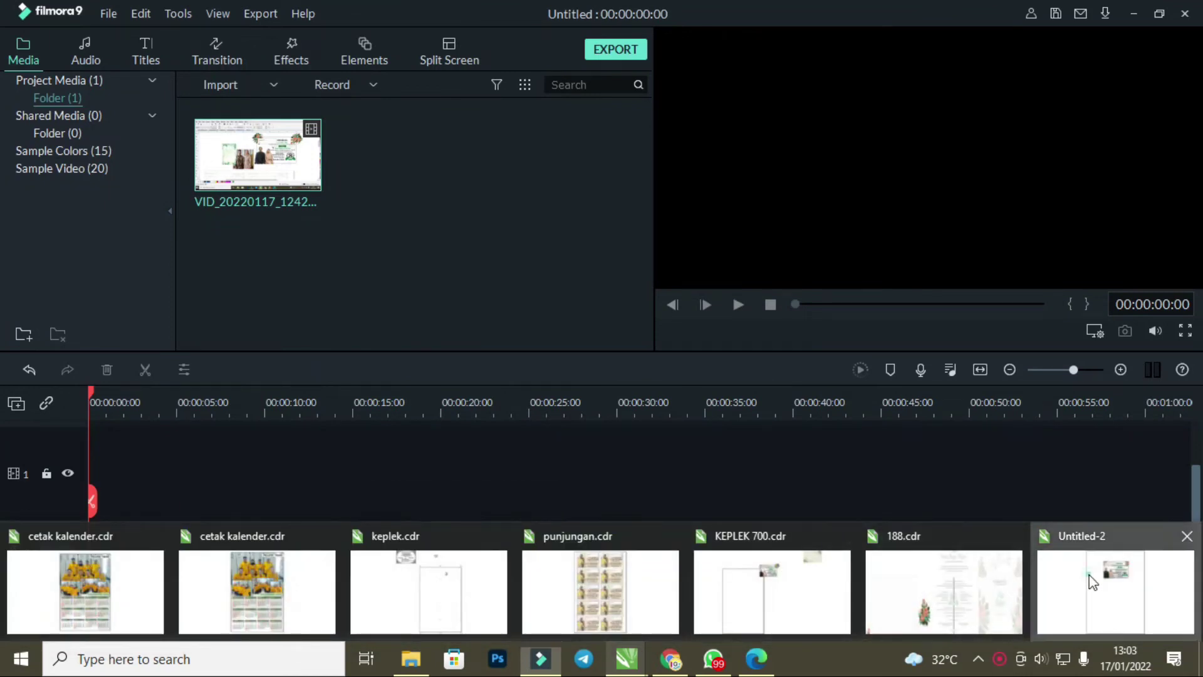
left_click(1093, 582)
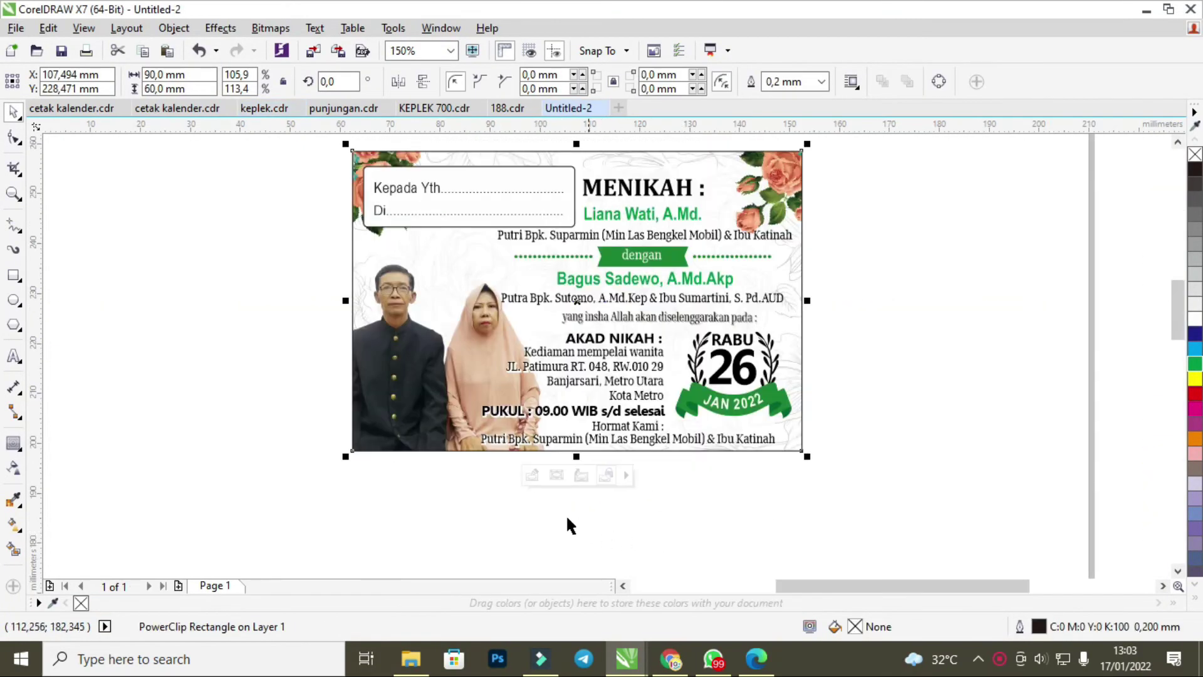
left_click(190, 106)
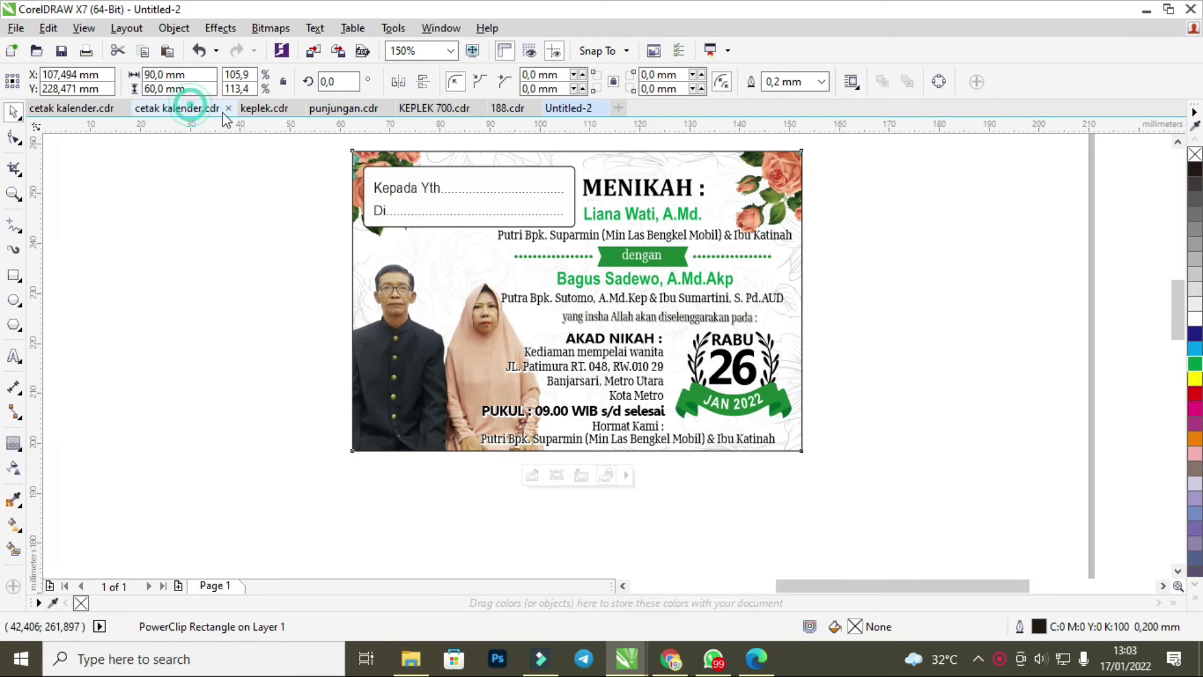
left_click(264, 107)
left_click(344, 106)
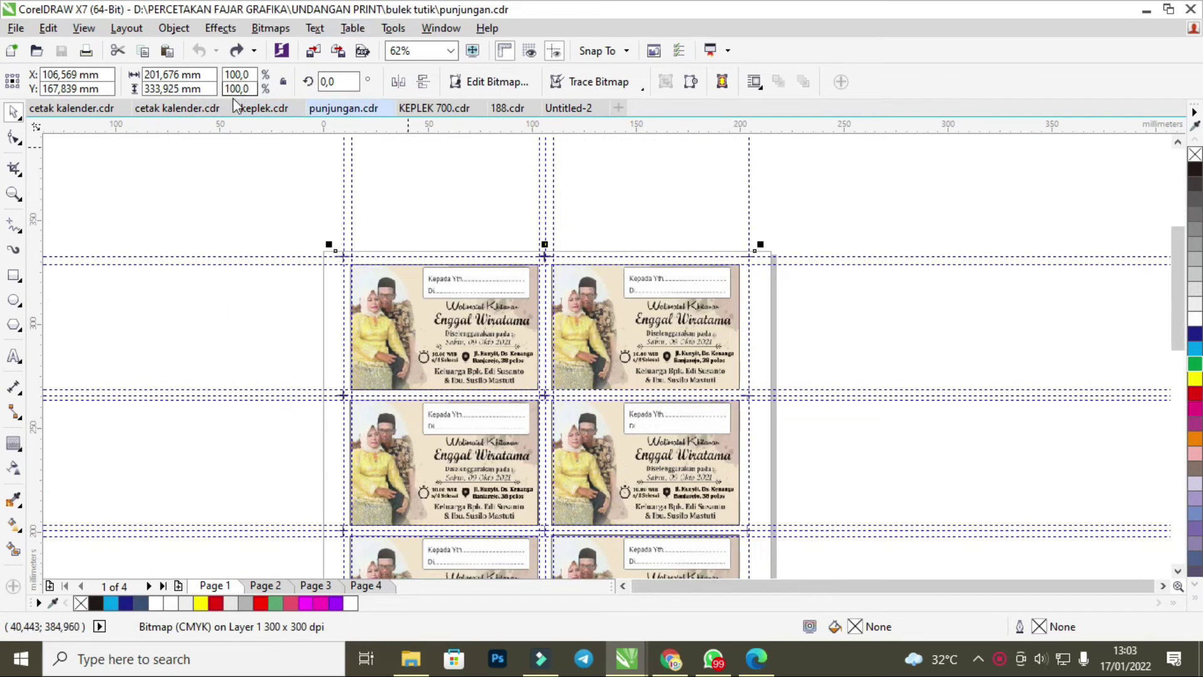
left_click(409, 110)
left_click(347, 109)
left_click(268, 110)
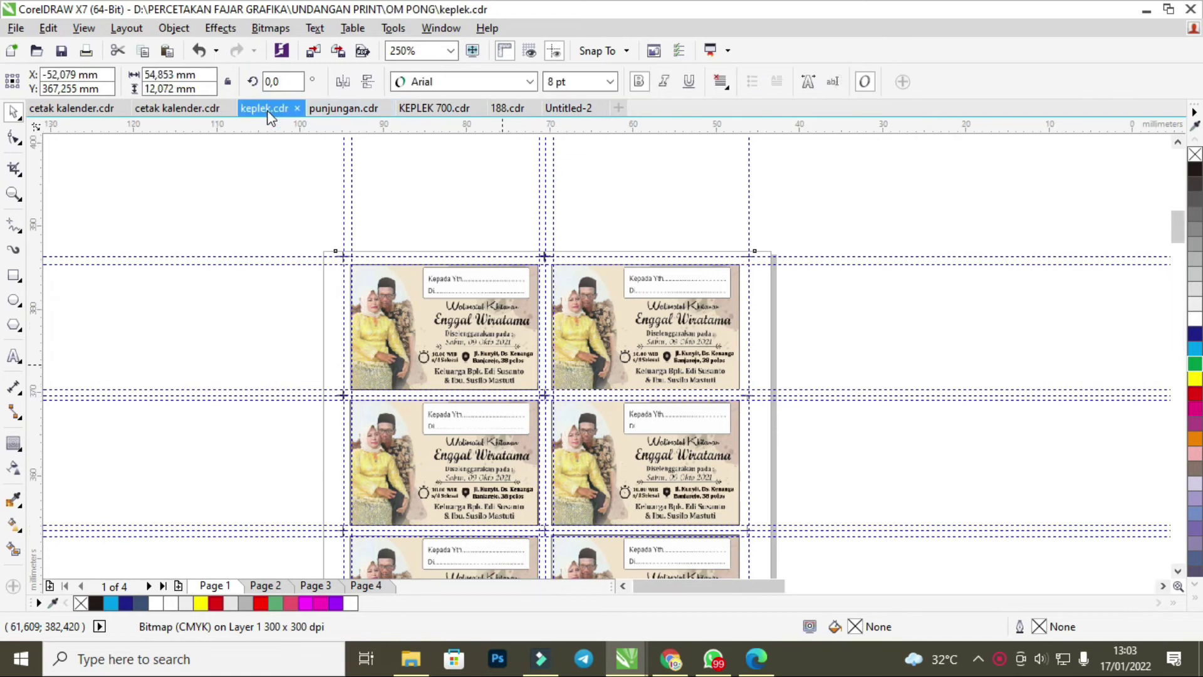
Start Save As and create a new folder 'ani 300' inside UNDANGAN PRINT.
left_click(19, 27)
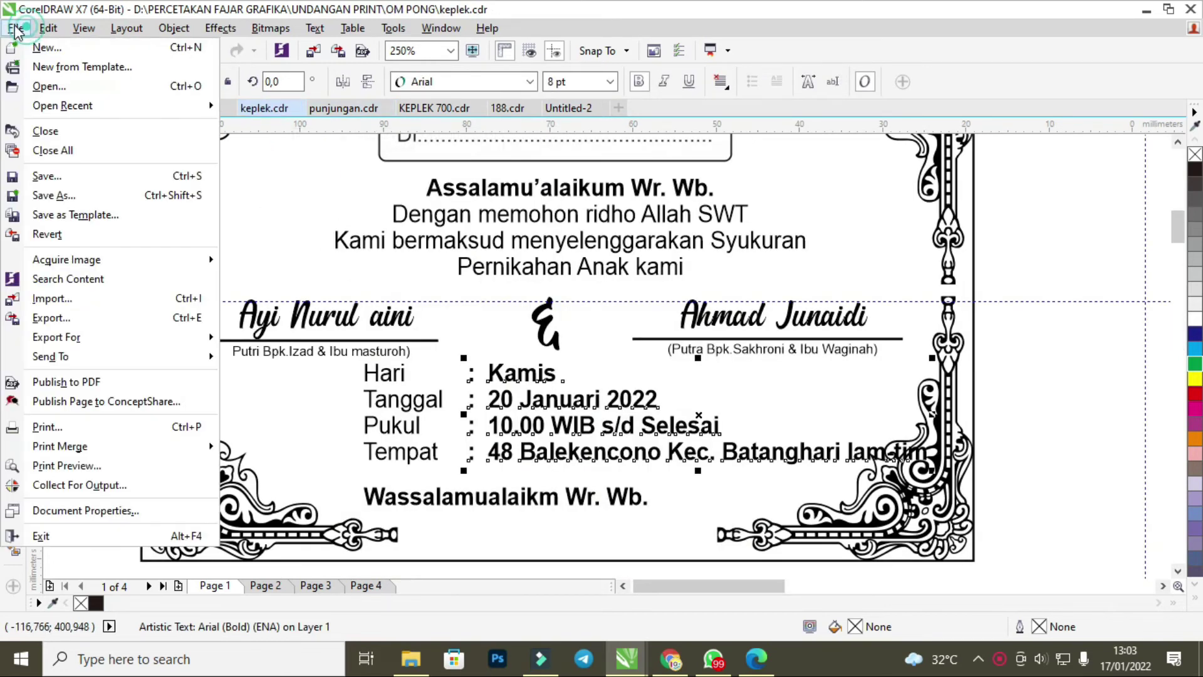
left_click(73, 198)
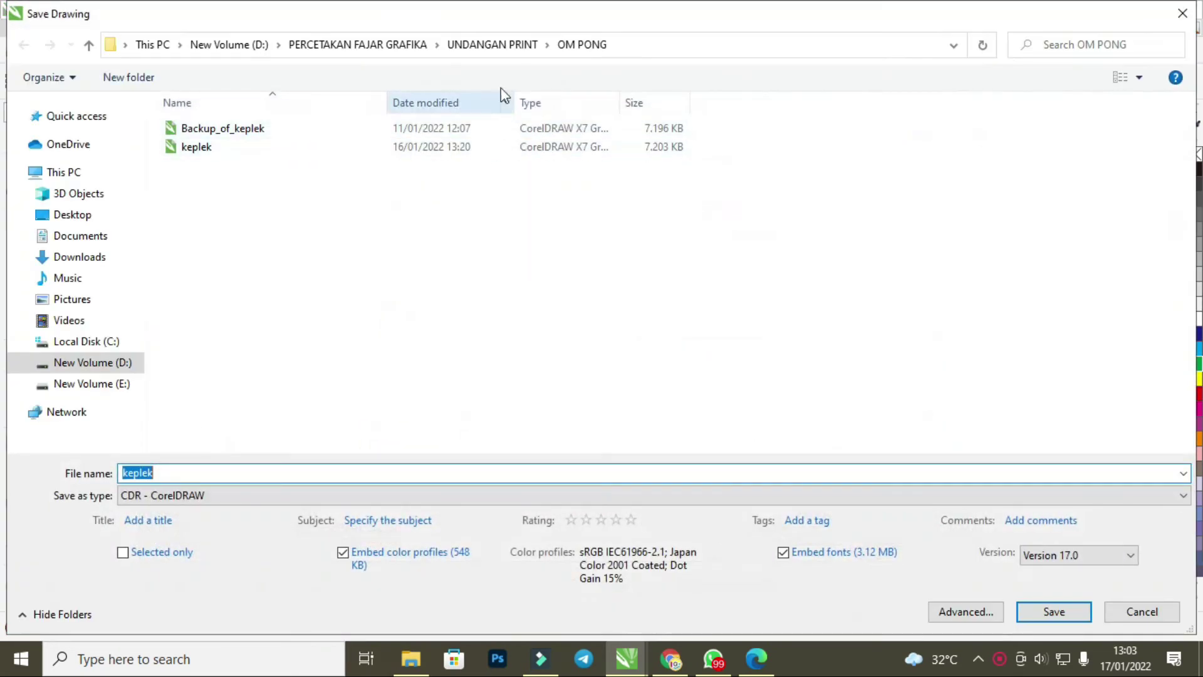
left_click(501, 44)
left_click(159, 80)
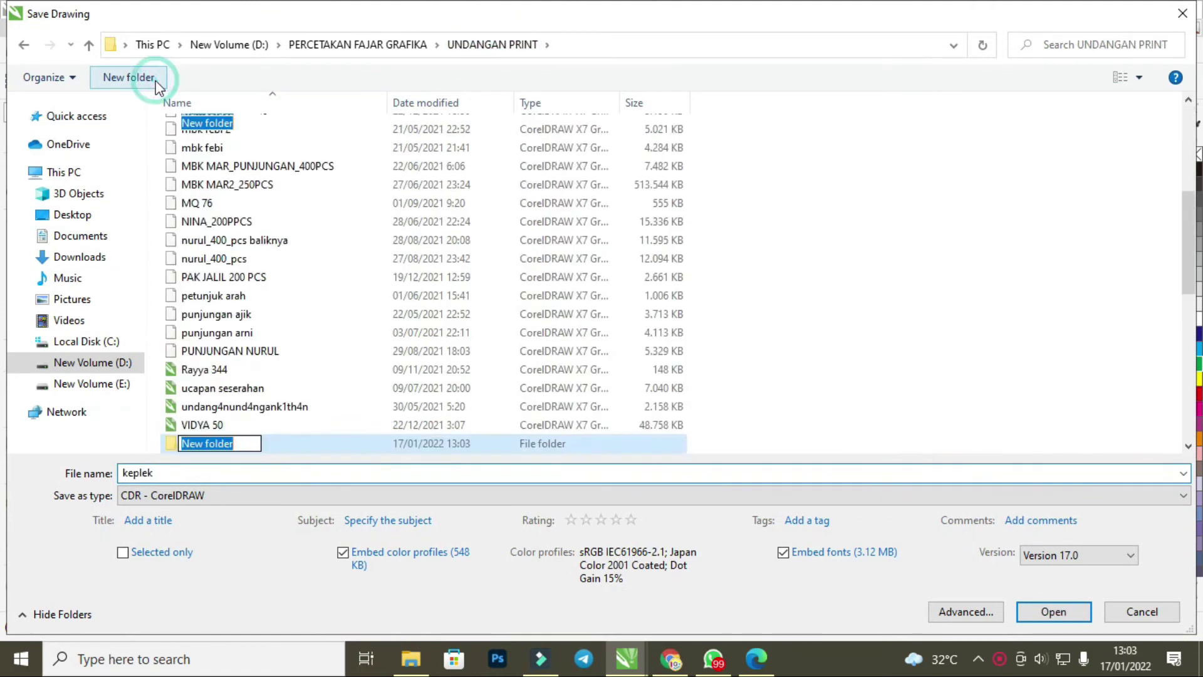
type("ani 300")
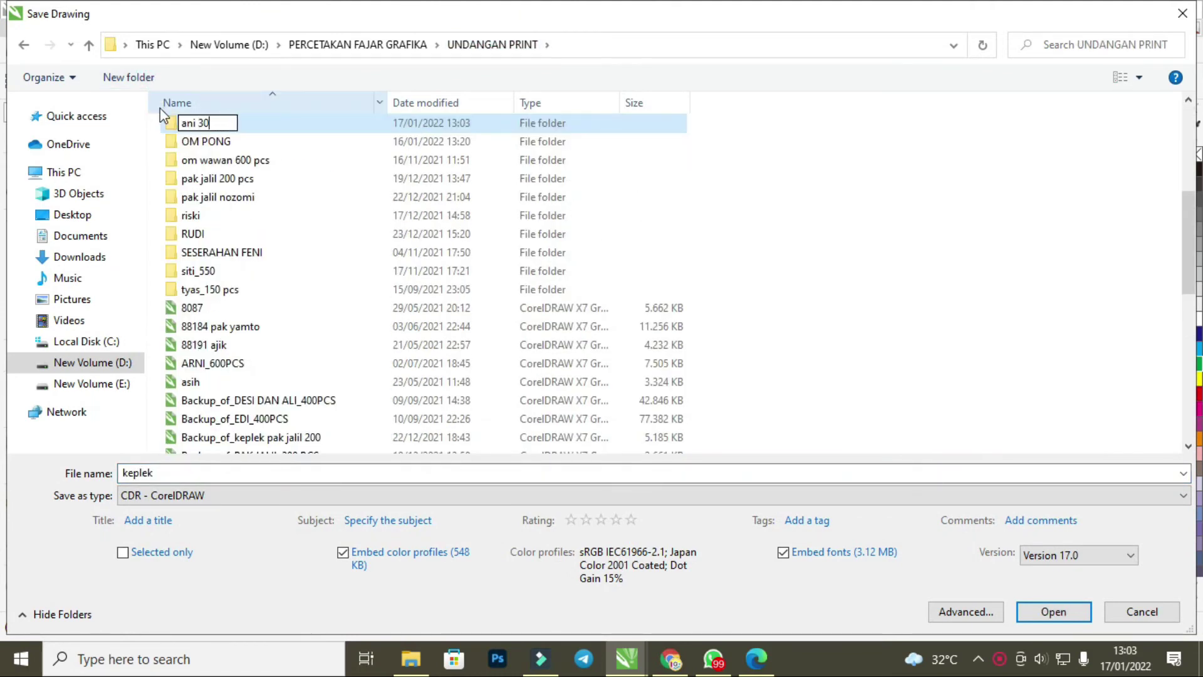
left_click(323, 115)
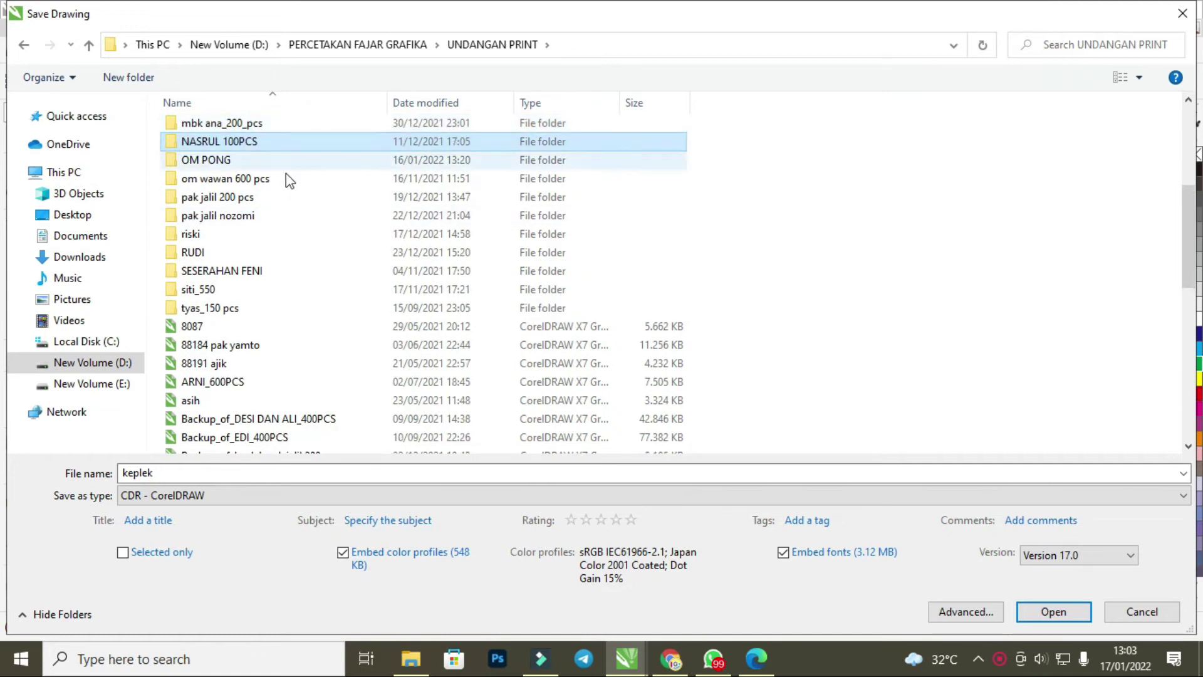
Open the empty ani 300 folder and save keplek there.
left_click(277, 214)
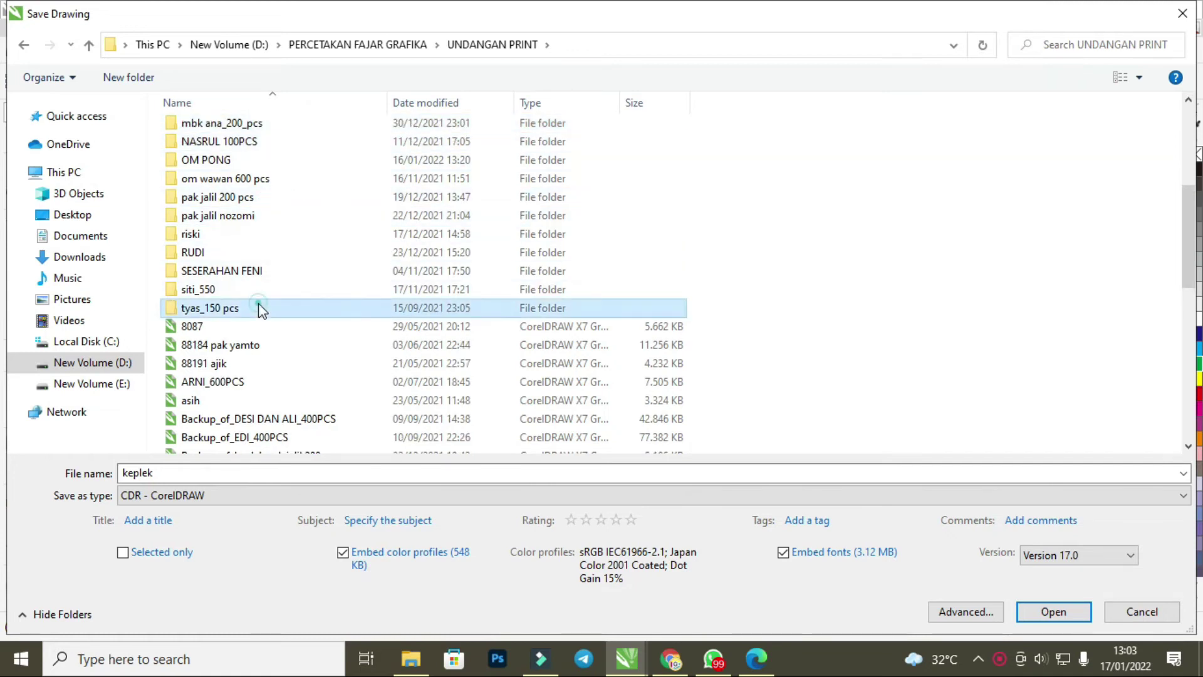
scroll(279, 263, "up", 5)
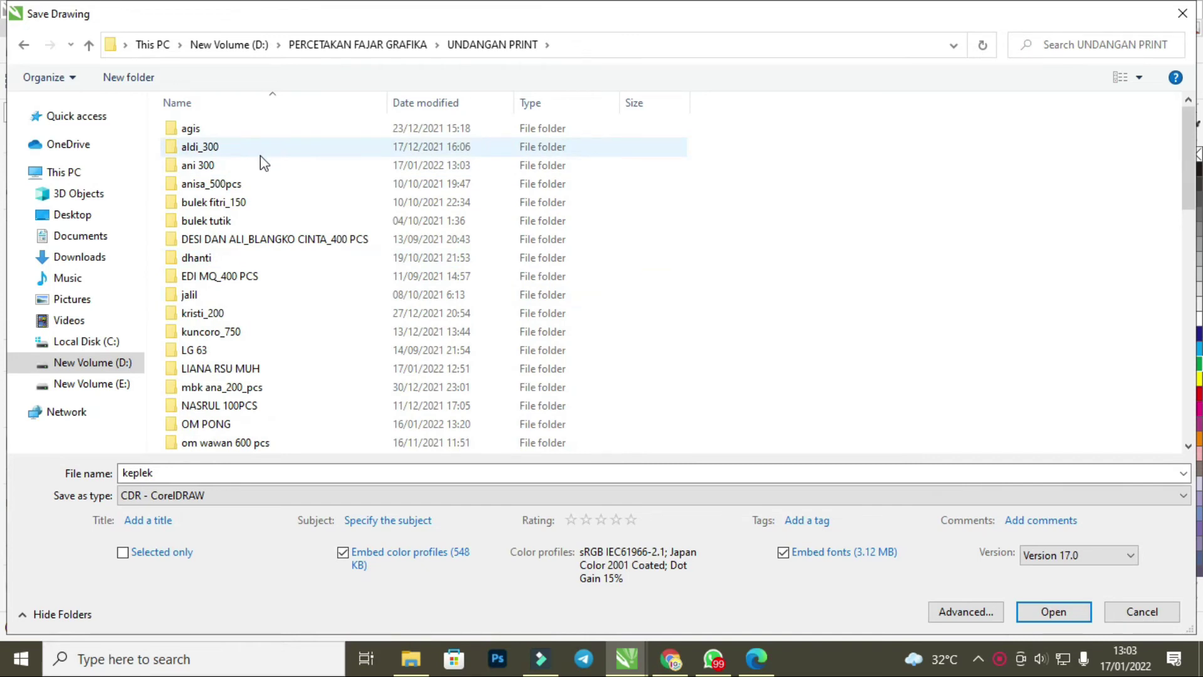
double_click(258, 162)
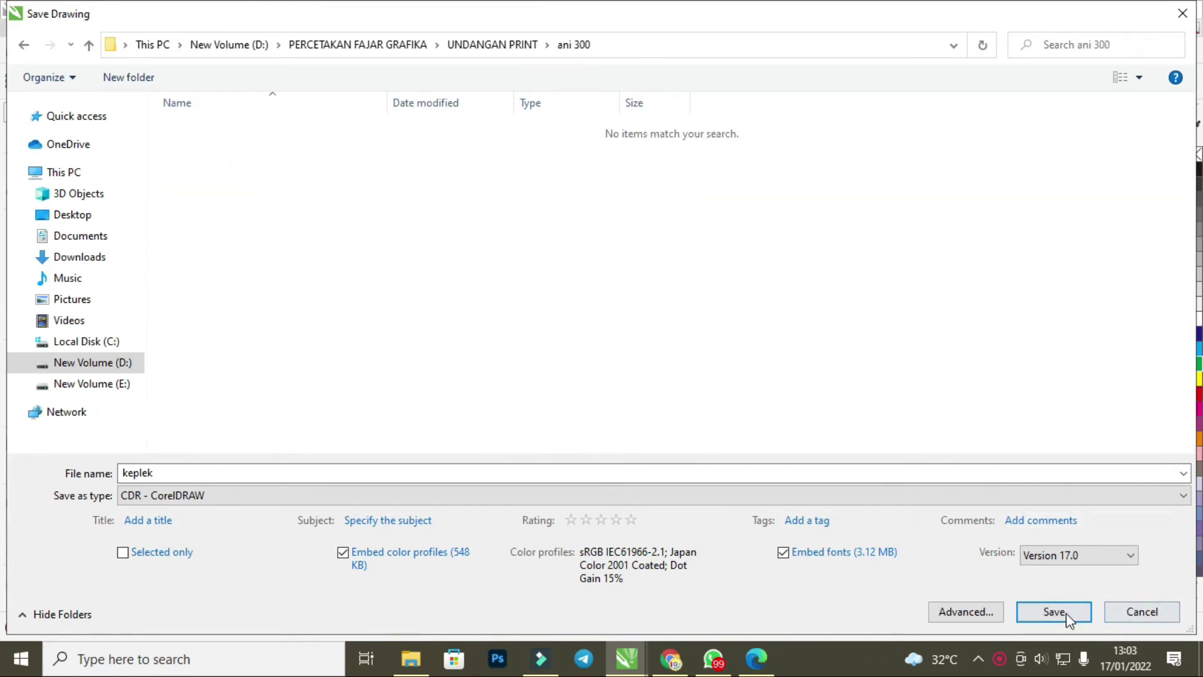
left_click(1062, 613)
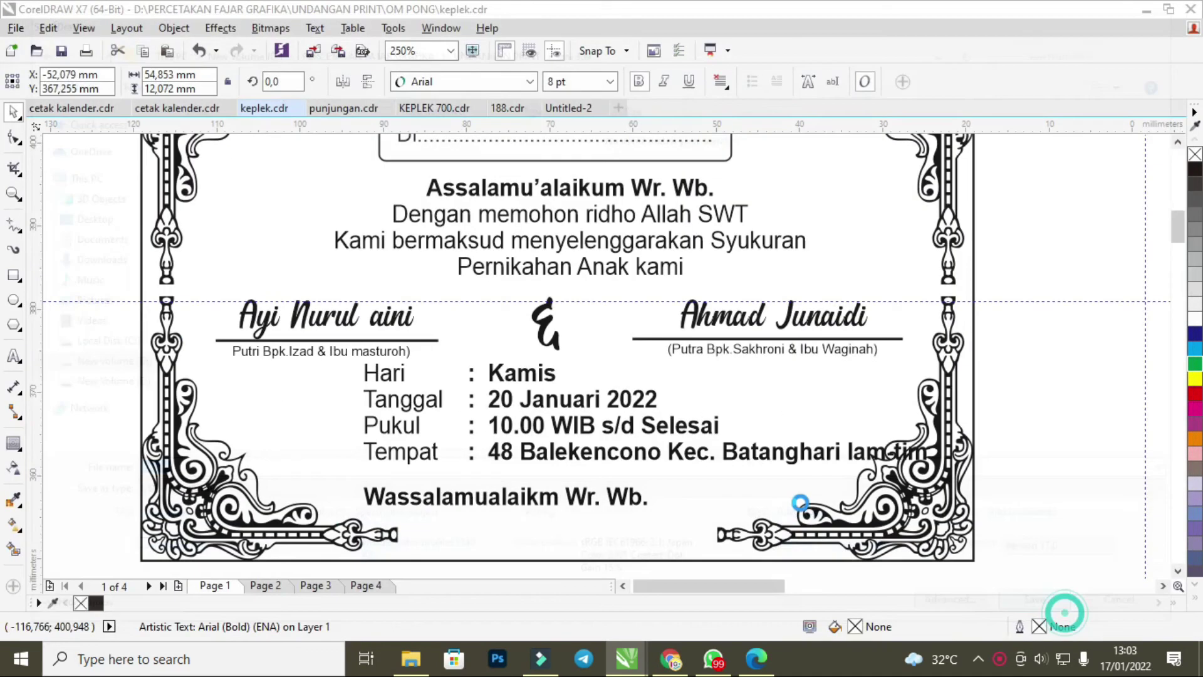
Edit the Tempat address so the Lampung part moves onto its own line.
left_click(514, 379)
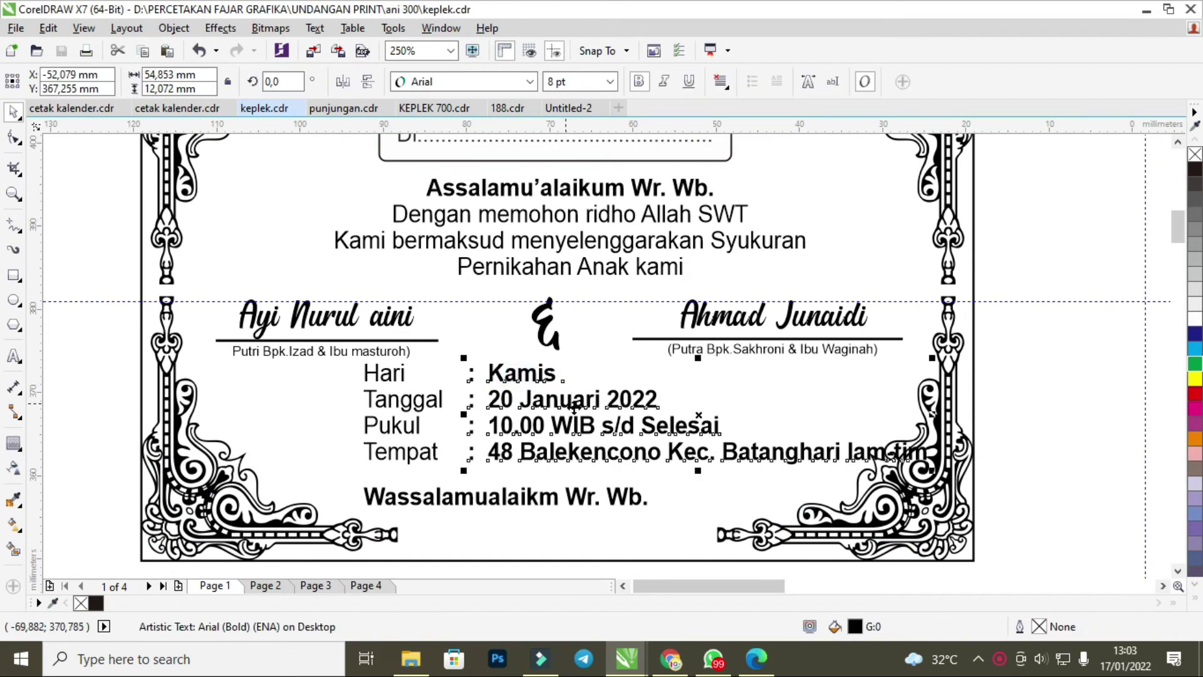
double_click(645, 456)
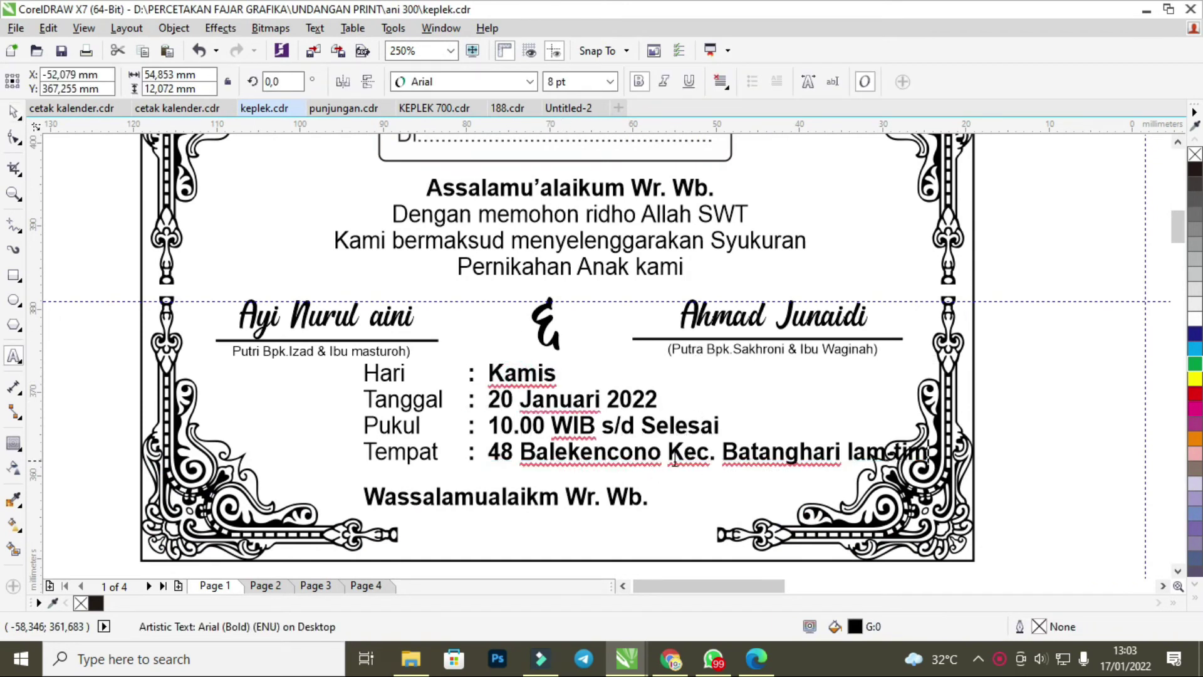
left_click(848, 457)
key("Return")
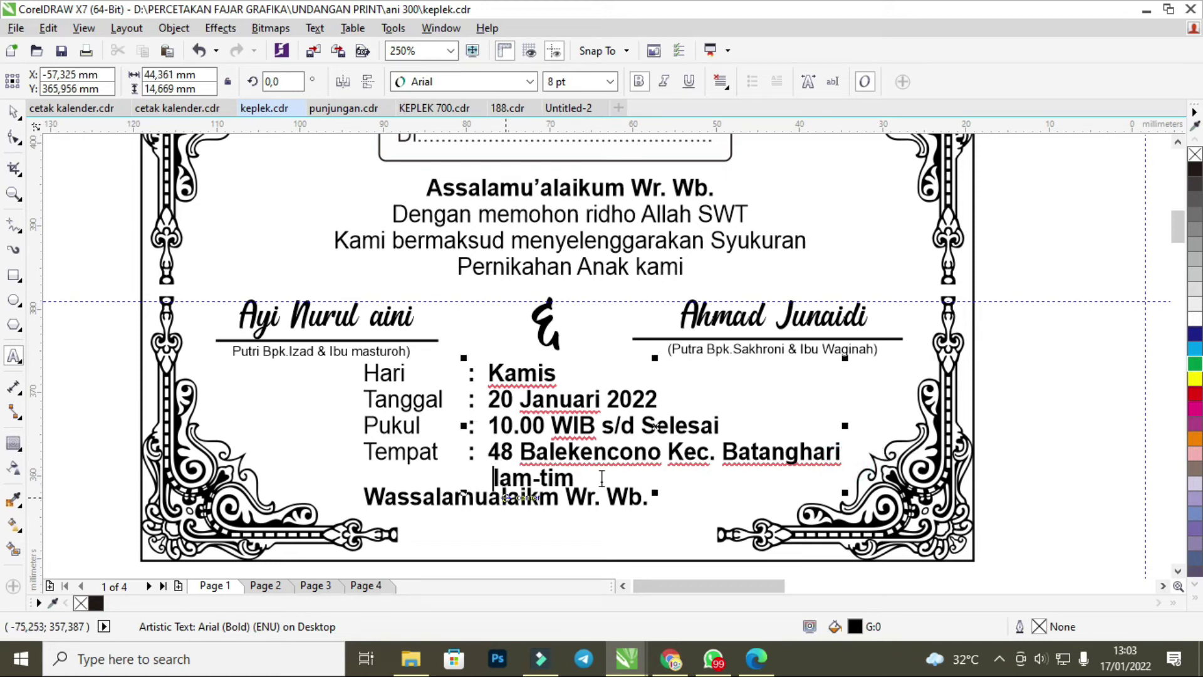
left_click(579, 479)
key("BackSpace")
key("BackSpace")
key("BackSpace")
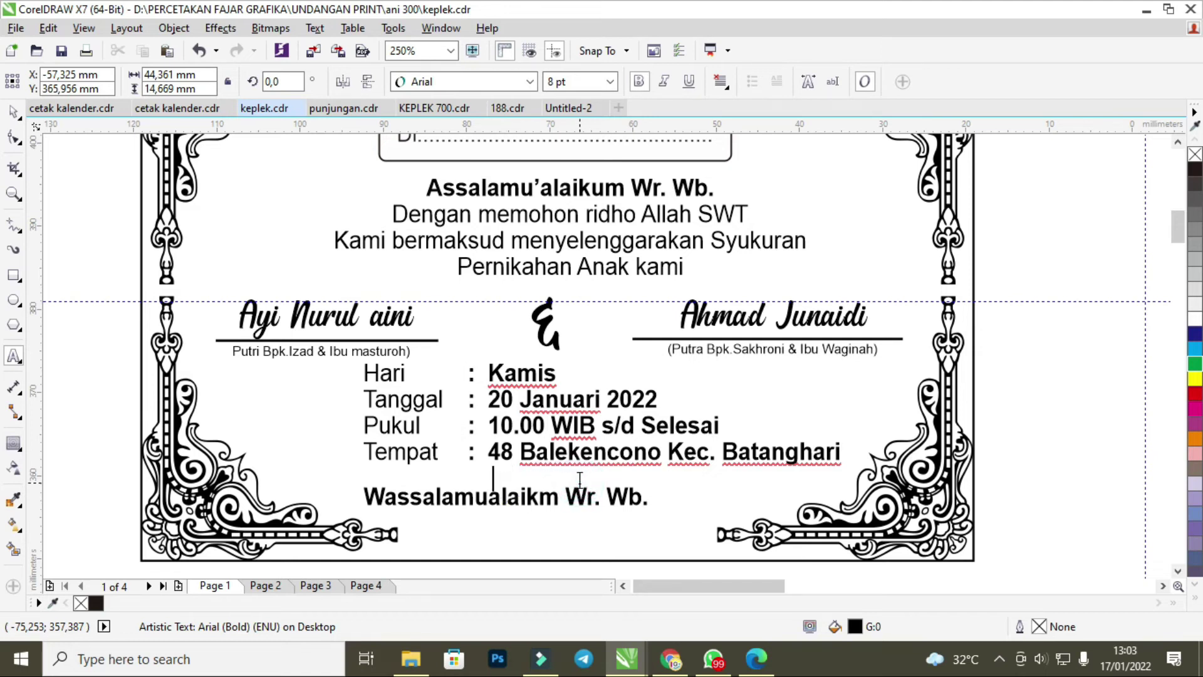
type("g Timur")
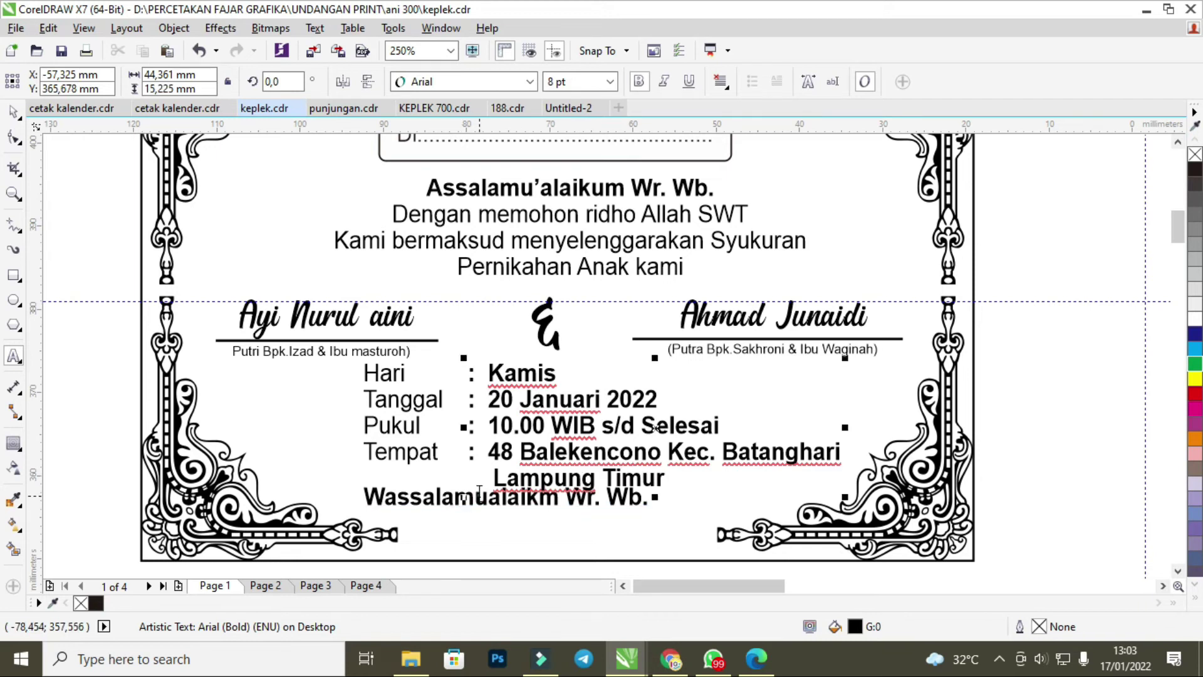
Drag the Wassalamualaikm Wr. Wb. closing line down below Lampung Timur.
left_click(502, 495)
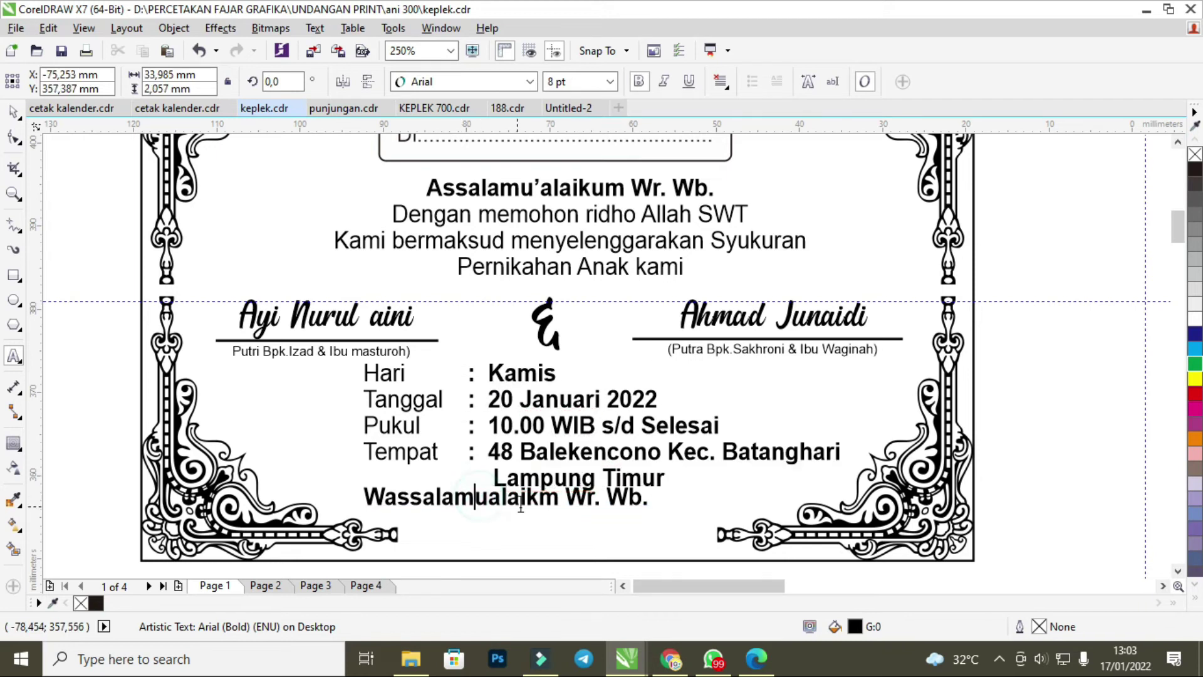
left_click_drag(507, 500, 547, 522)
scroll(523, 477, "down", 2)
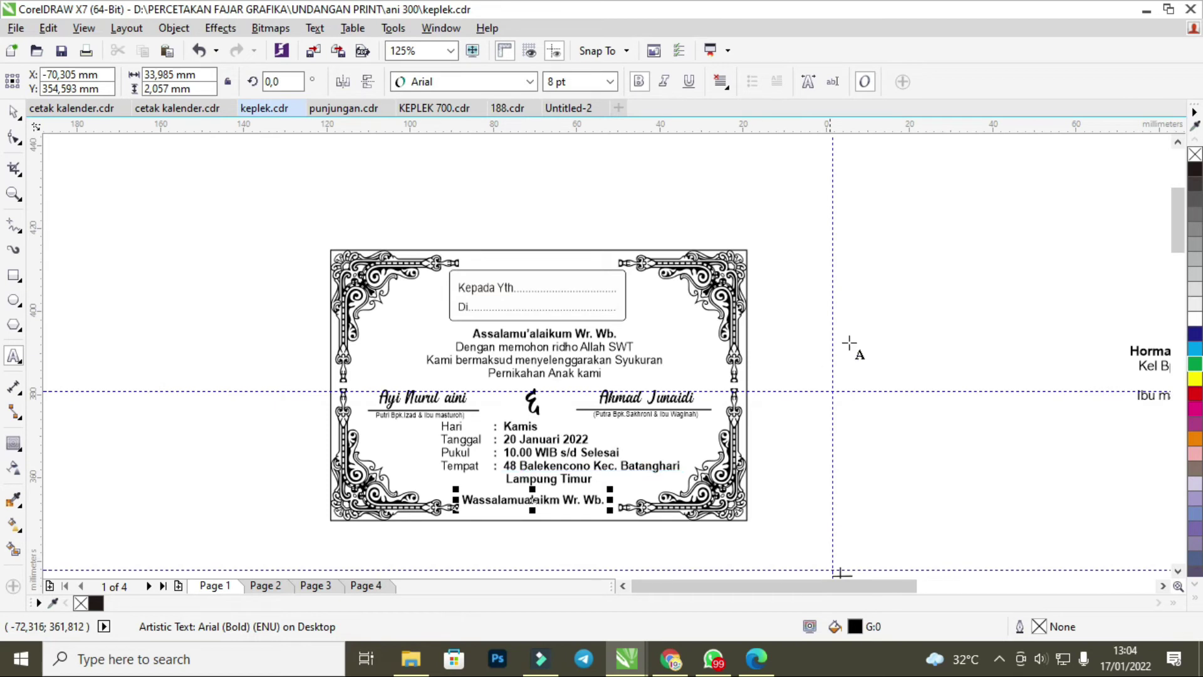
Select the corner ornament and the Kepada Yth address box beside the card.
left_click(912, 312)
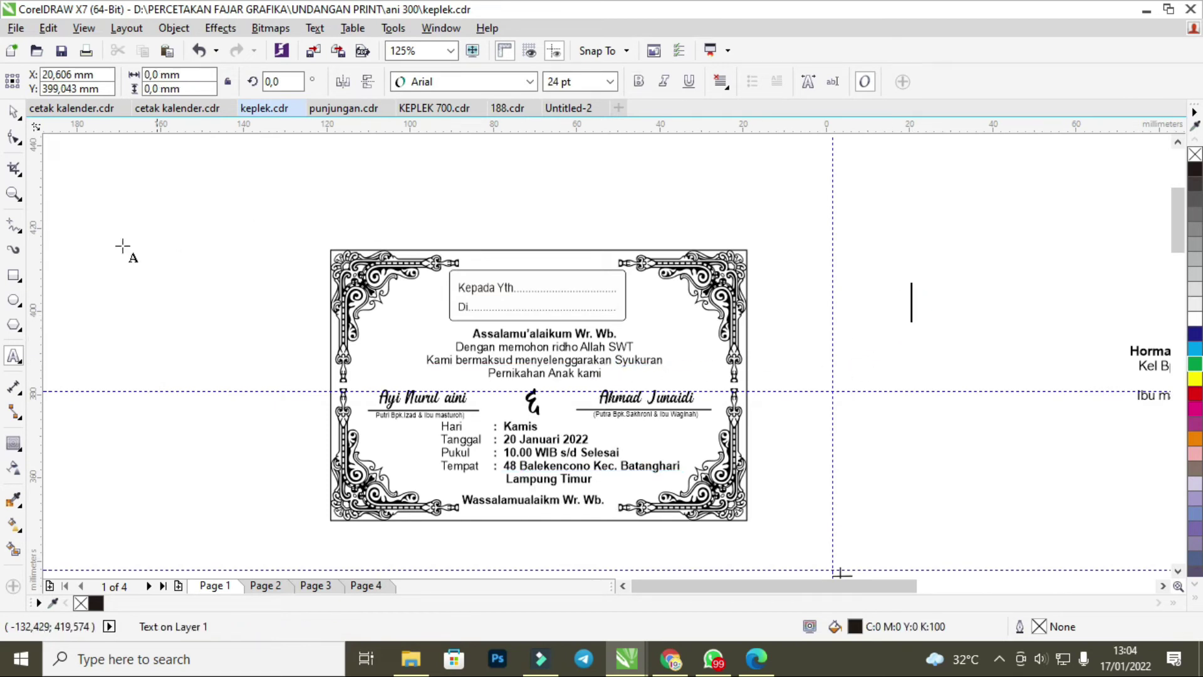
left_click(13, 113)
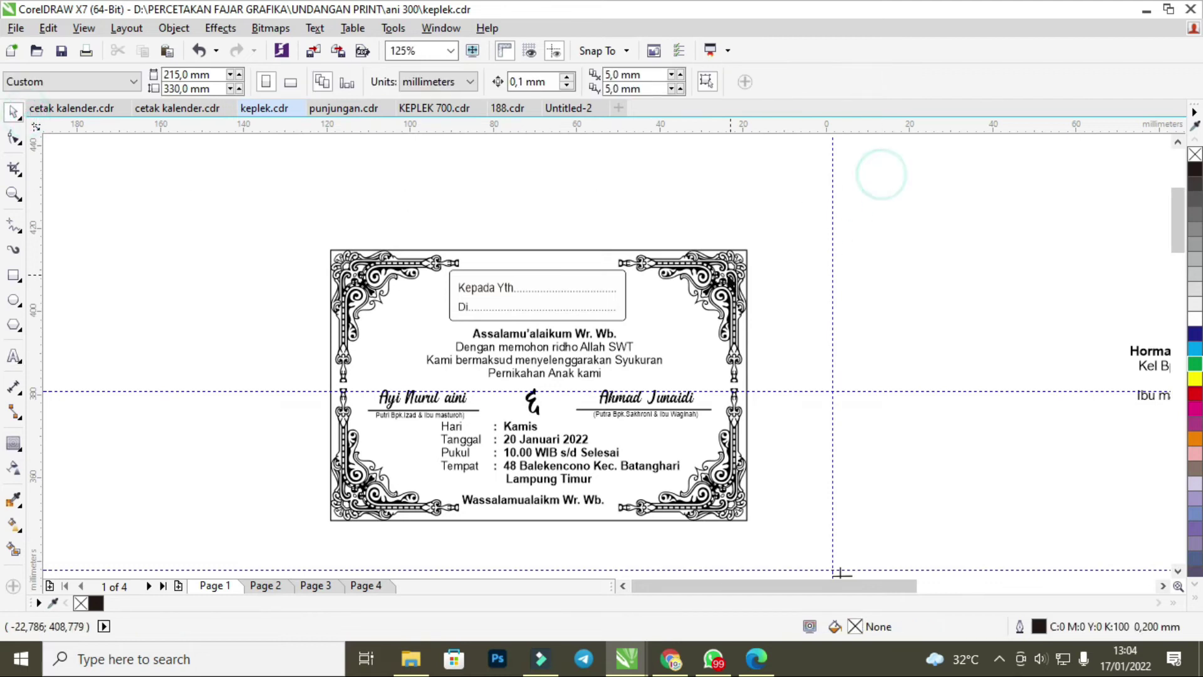
left_click(382, 282)
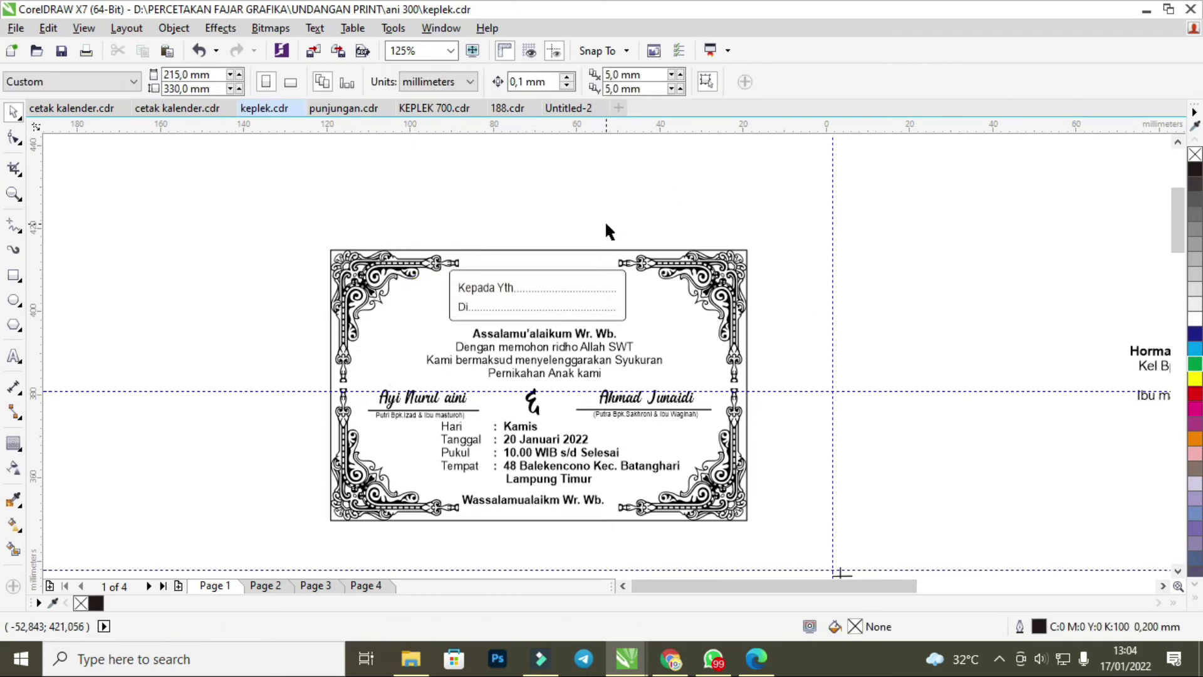
scroll(520, 283, "up", 2)
left_click(525, 273)
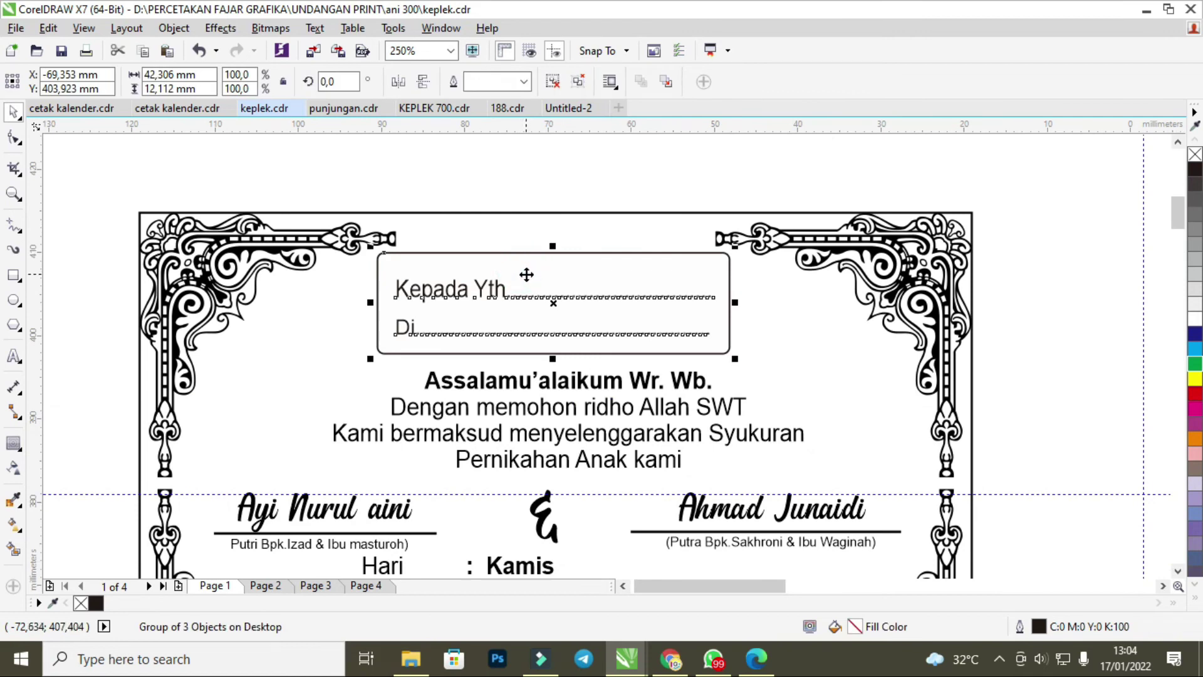
scroll(525, 276, "down", 2)
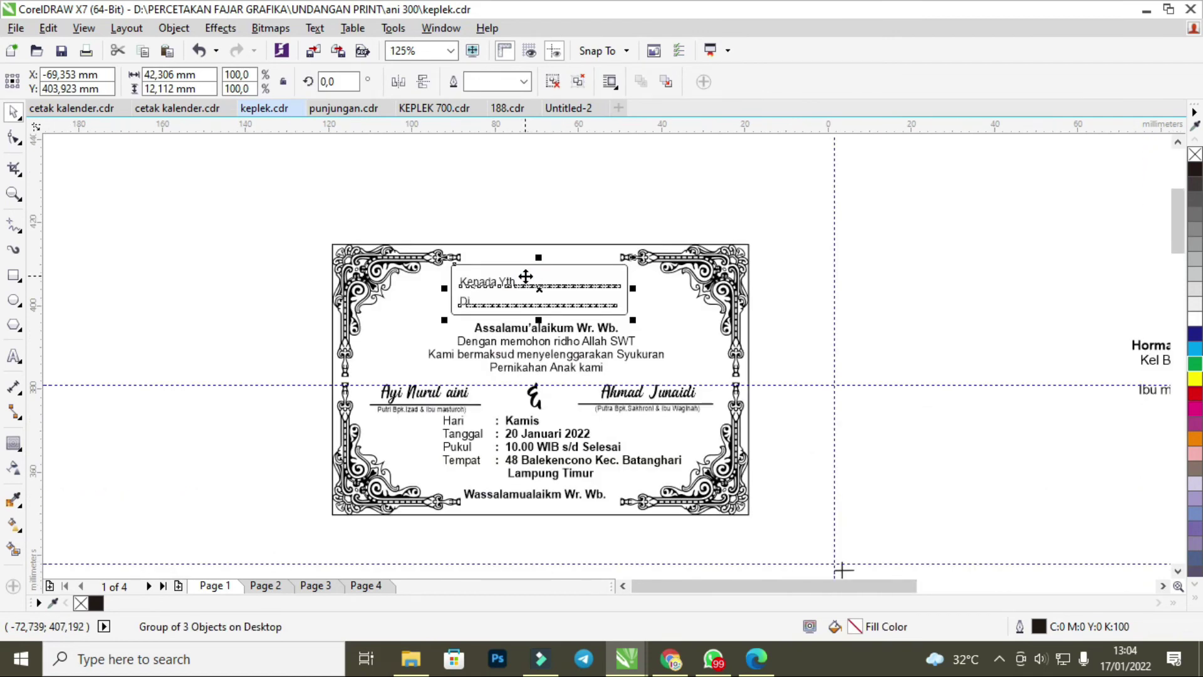
scroll(842, 344, "down", 3)
scroll(932, 343, "up", 3)
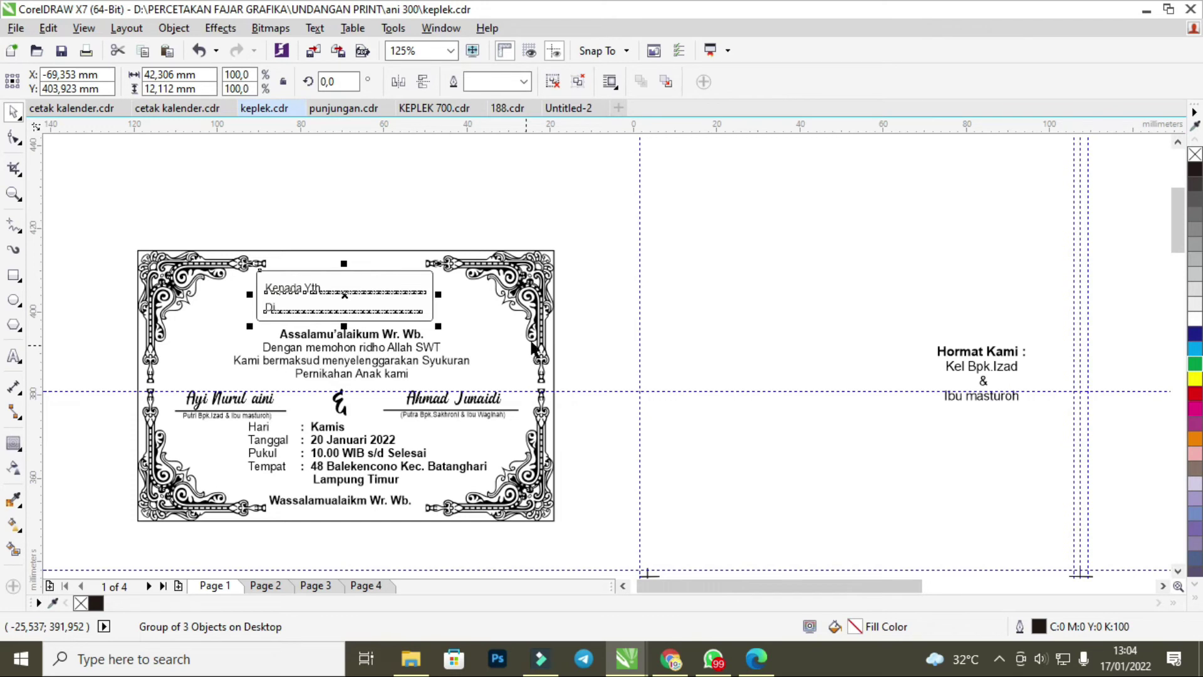
left_click(568, 320)
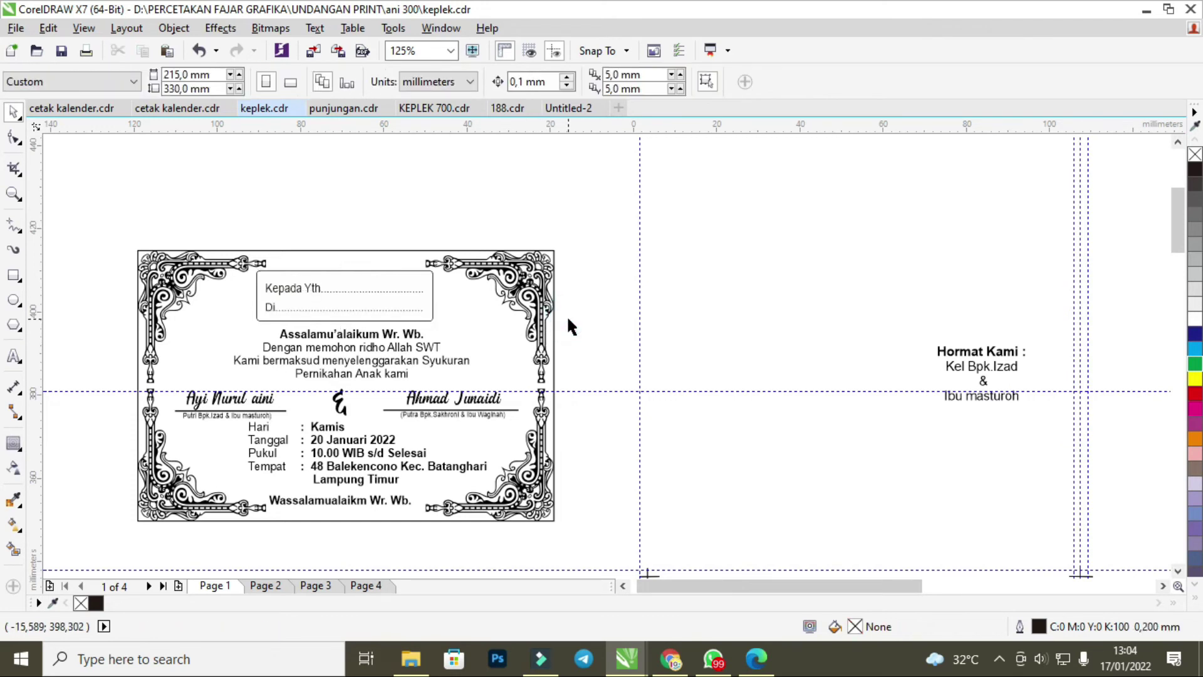
Undo four layout changes until the greeting returns inside the frame.
key("ctrl+z")
key("ctrl+z")
key("ctrl+z")
key("ctrl+z")
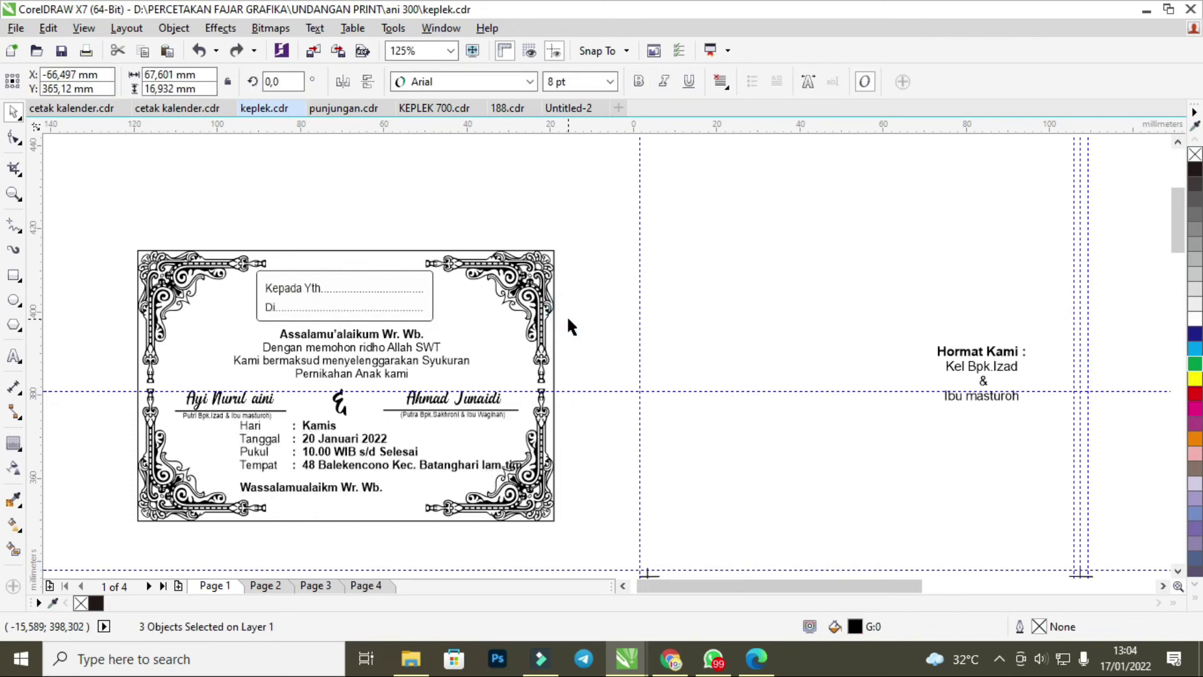
key("ctrl+z")
key("ctrl+z")
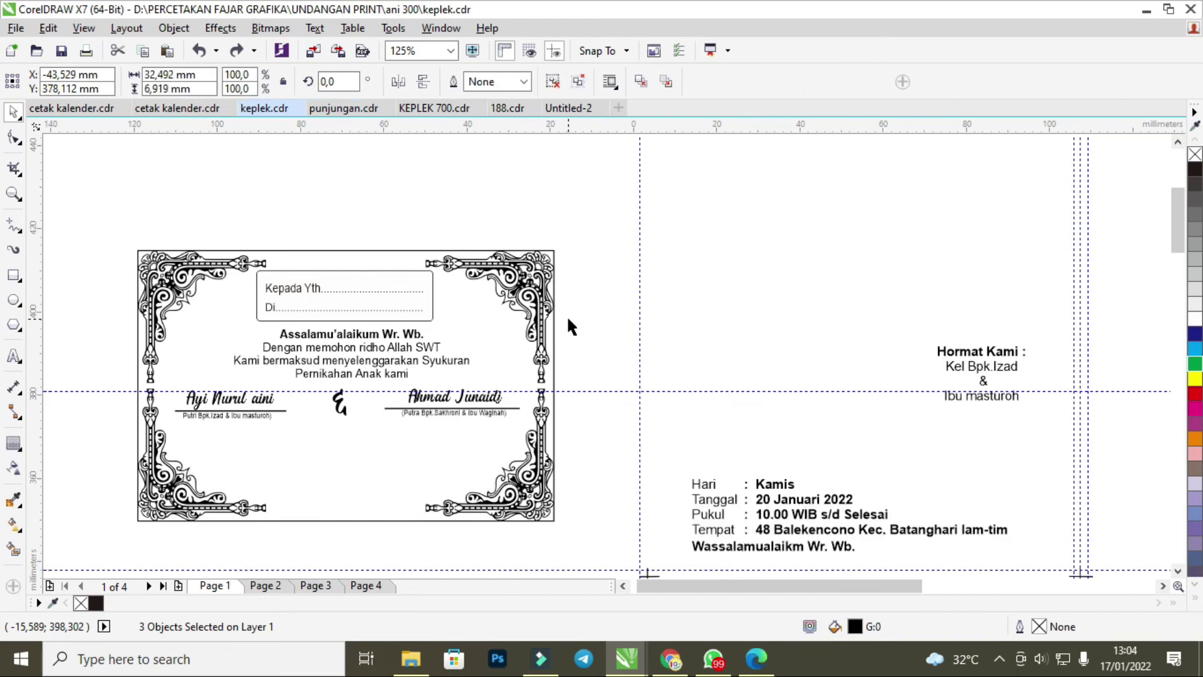
key("ctrl+z")
key("ctrl+z")
key("ctrl+z")
key("ctrl+z")
key("ctrl+z")
key("ctrl+z")
key("ctrl+z")
key("ctrl+z")
key("ctrl+z")
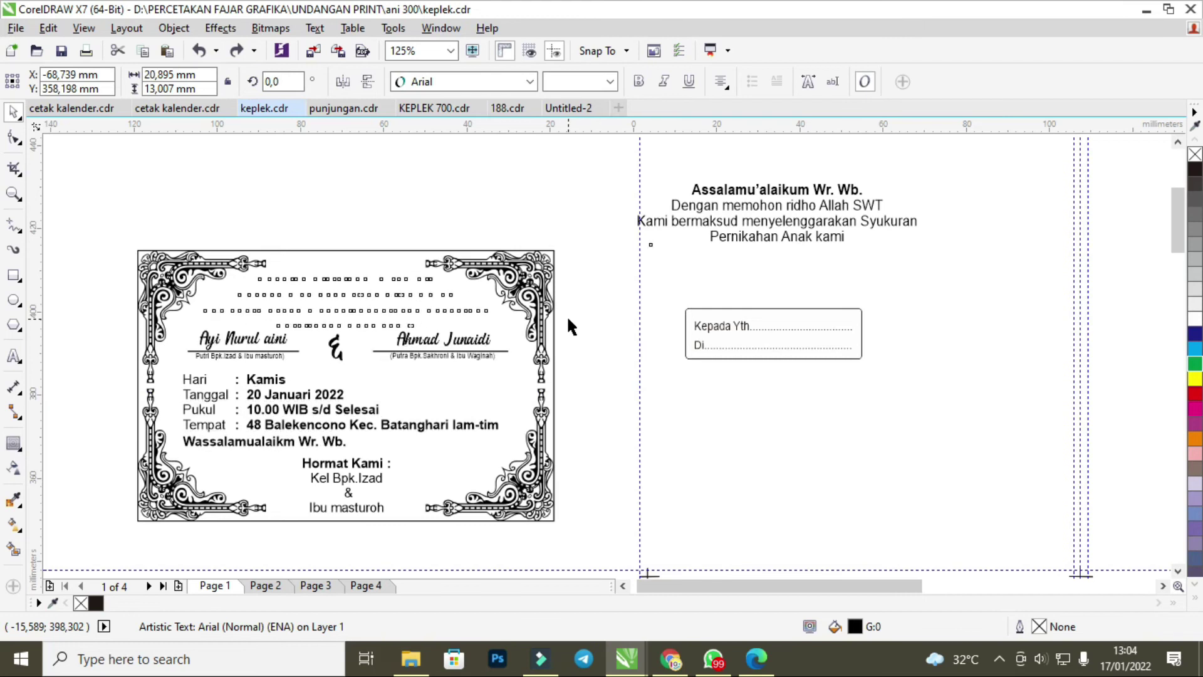
key("ctrl+z")
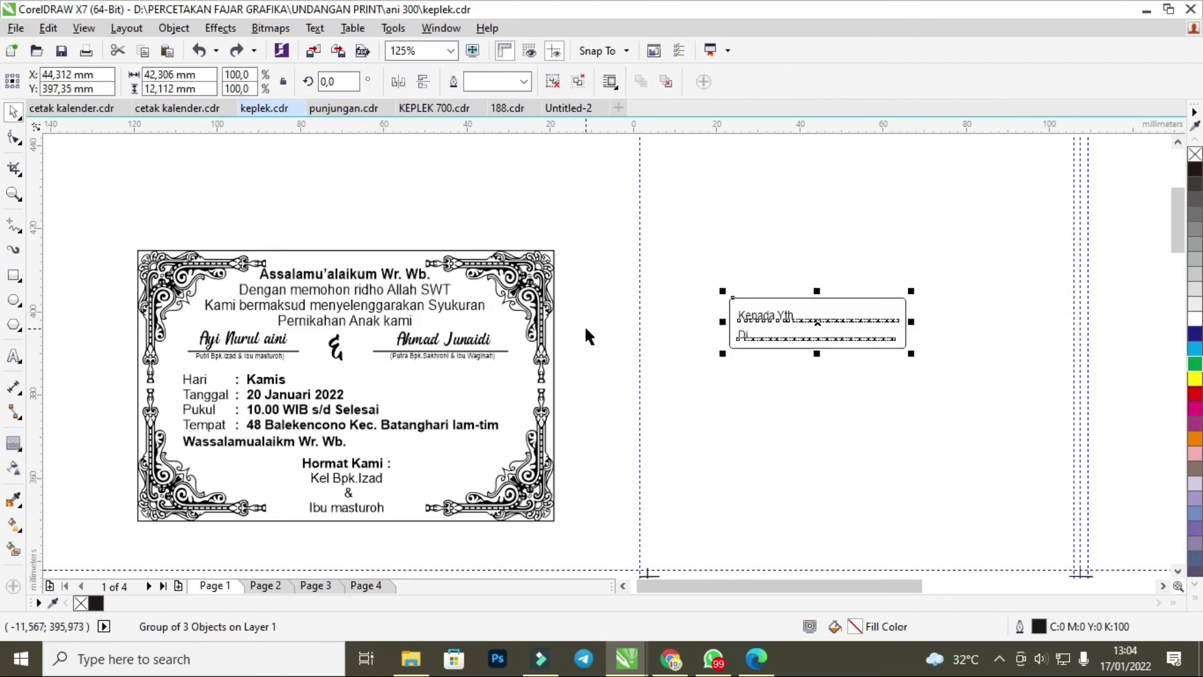
left_click(595, 336)
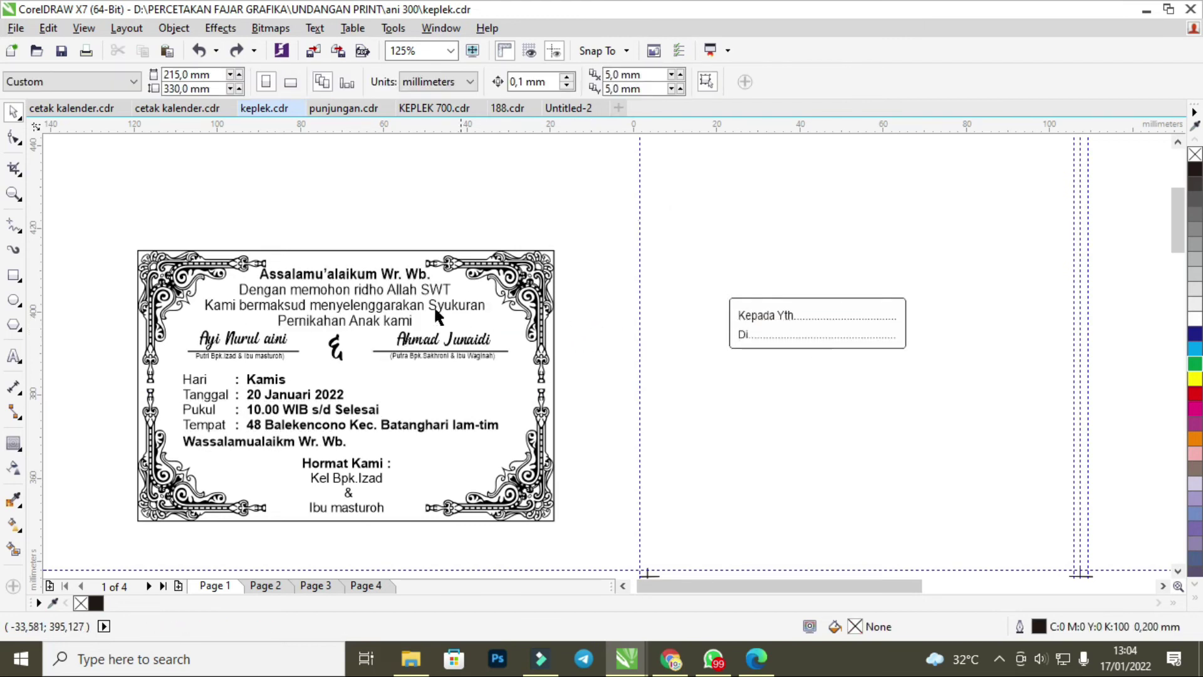
Marquee-select the greeting and name lines together and reposition them on the card.
left_click(336, 291)
scroll(333, 290, "up", 3)
scroll(333, 290, "down", 1)
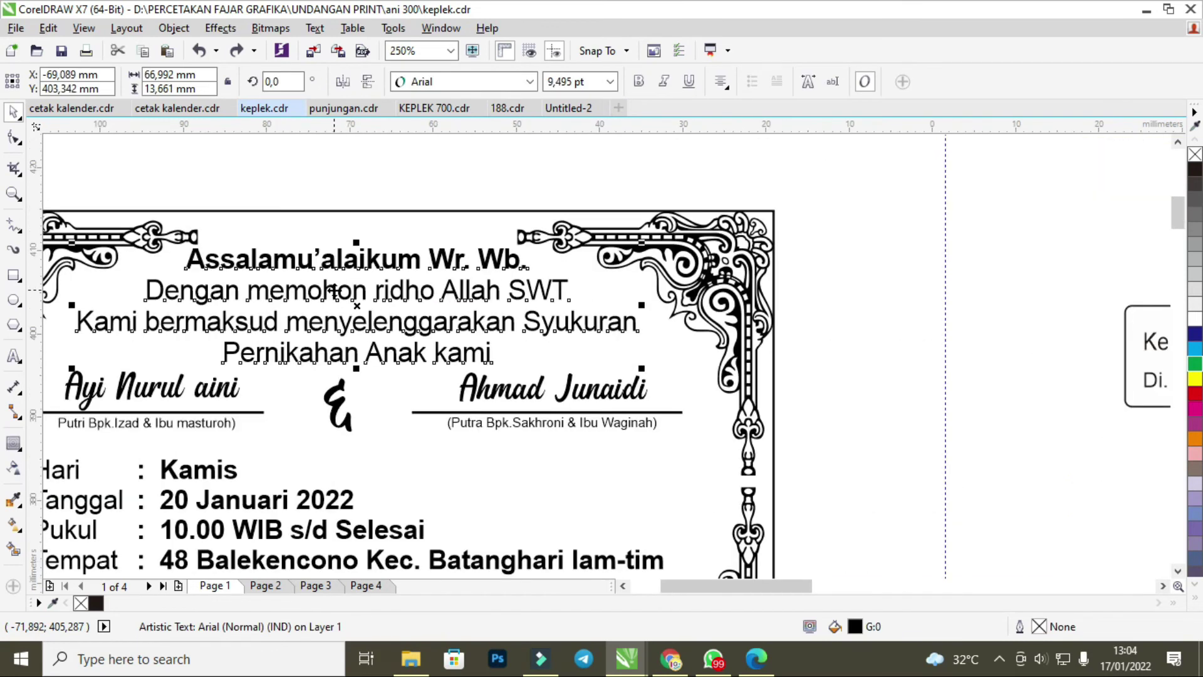
scroll(333, 290, "down", 2)
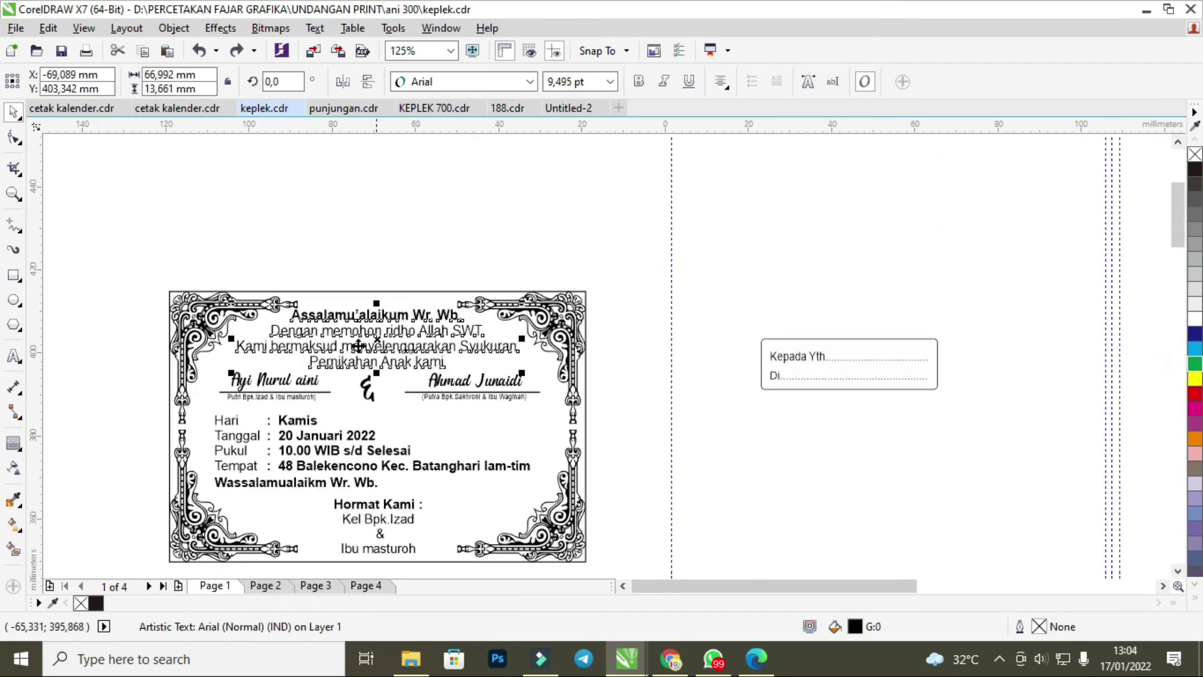
left_click(263, 258)
left_click_drag(203, 260, 581, 413)
left_click_drag(500, 396, 499, 399)
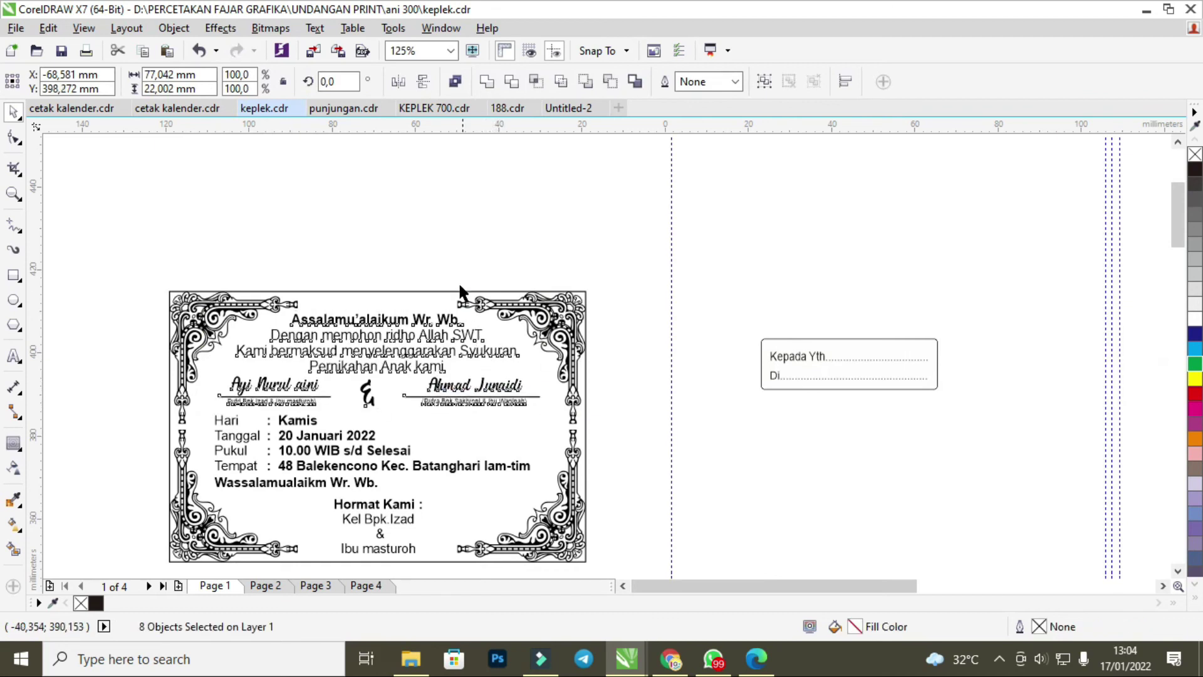
left_click(455, 245)
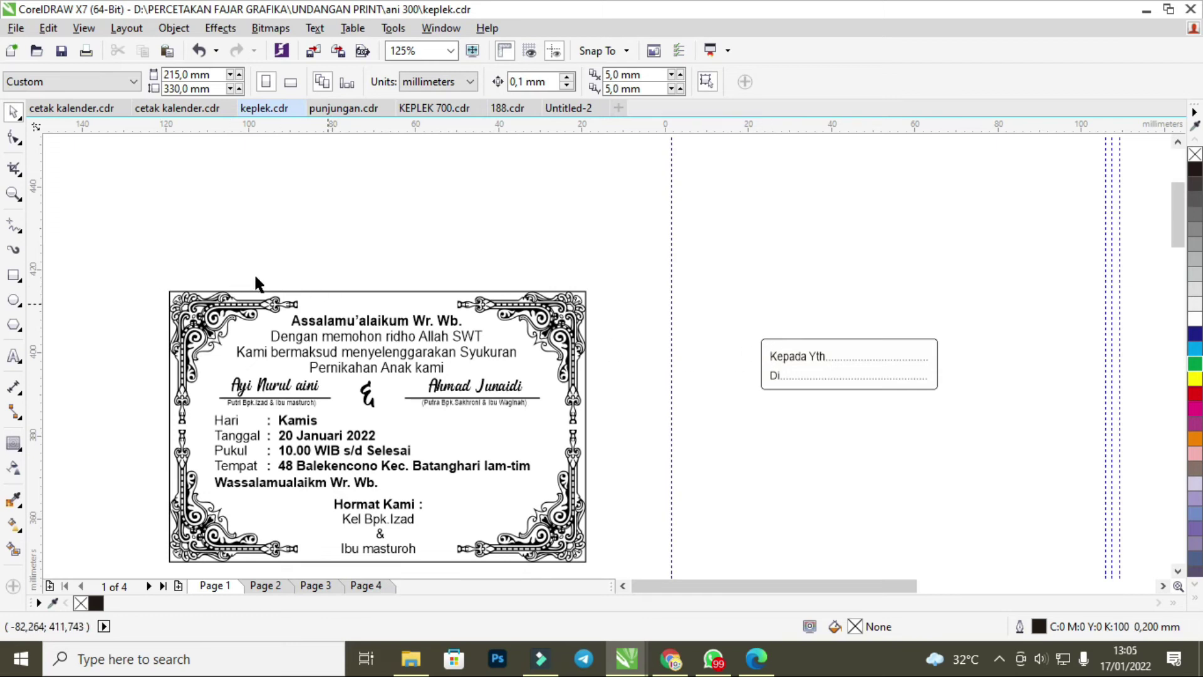
Replace the old invitation on the Untitled-2 page with the copied keplek card.
scroll(179, 265, "down", 2)
left_click_drag(140, 269, 433, 452)
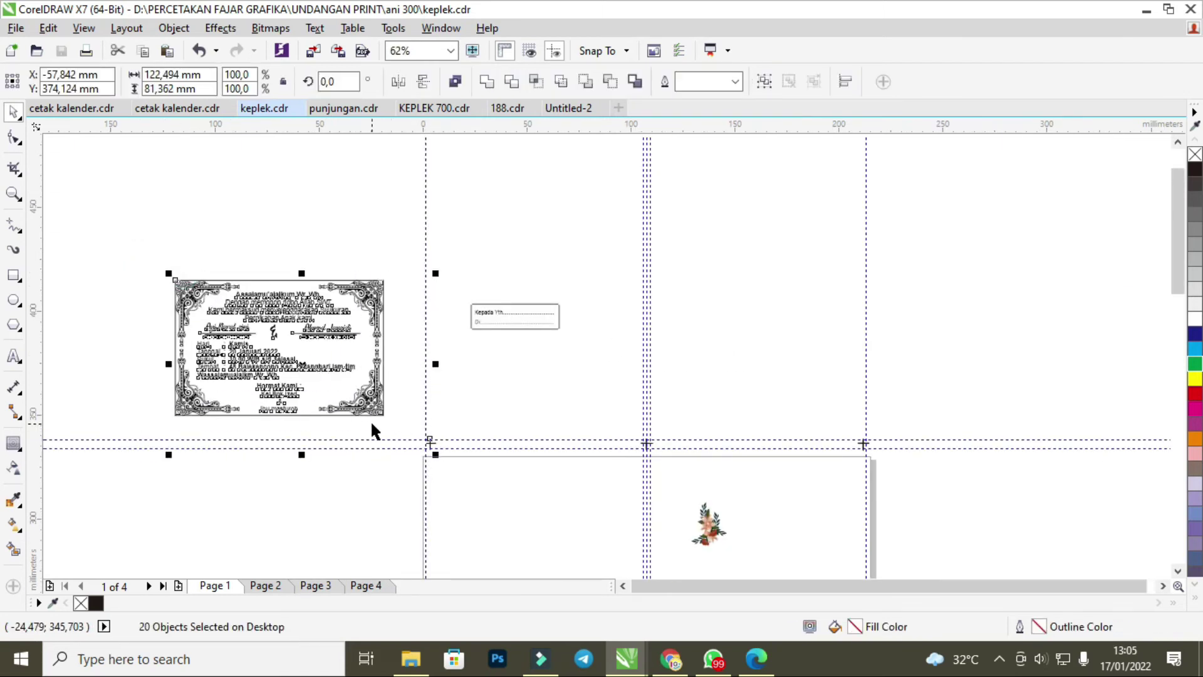
left_click(583, 111)
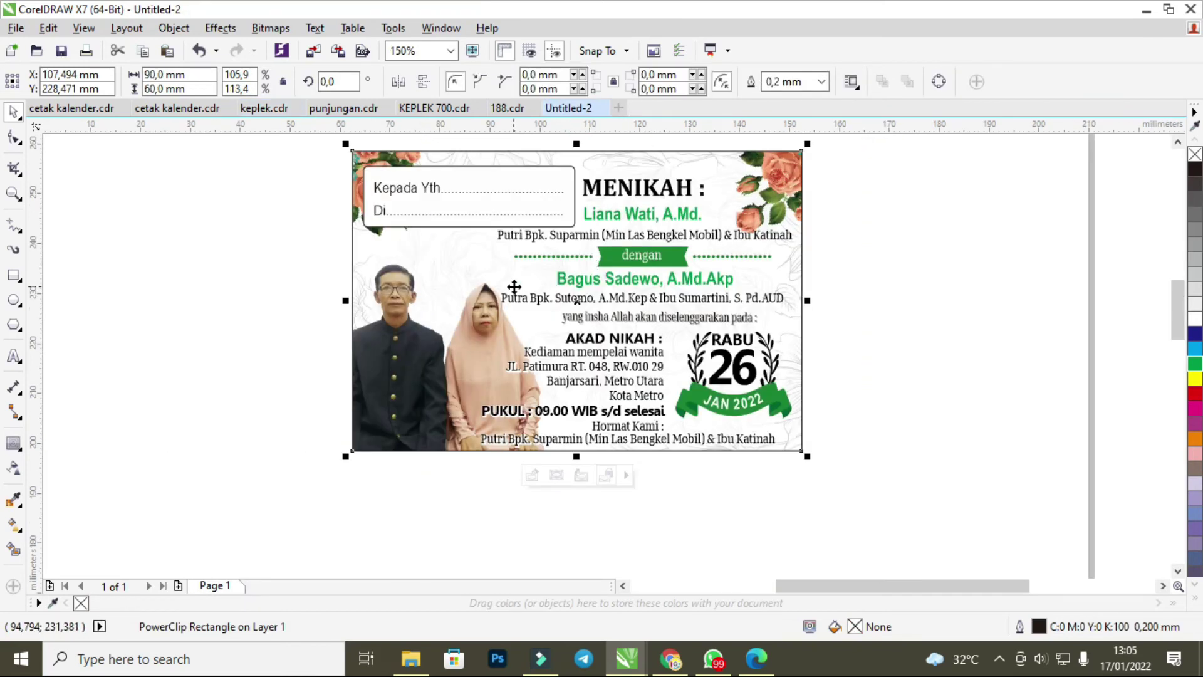
key("Delete")
key("ctrl+v")
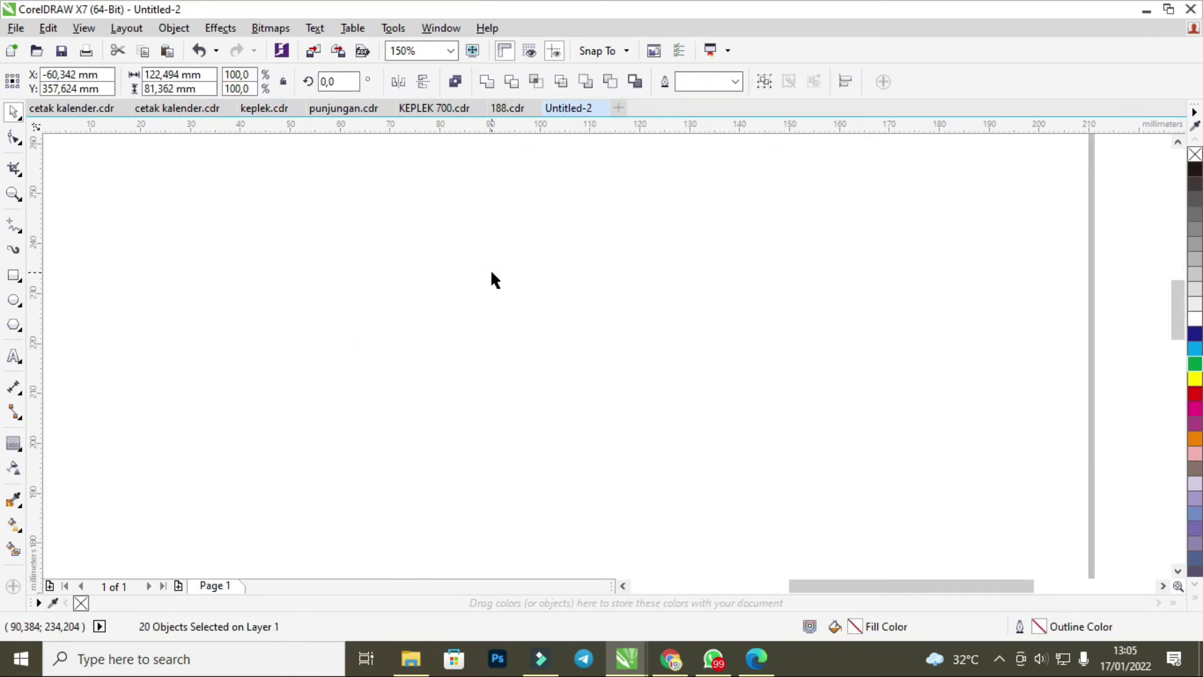
scroll(476, 282, "down", 5)
scroll(451, 270, "up", 2)
Export the card to JPEG, accepting the Export to JPEG settings.
key("ctrl+e")
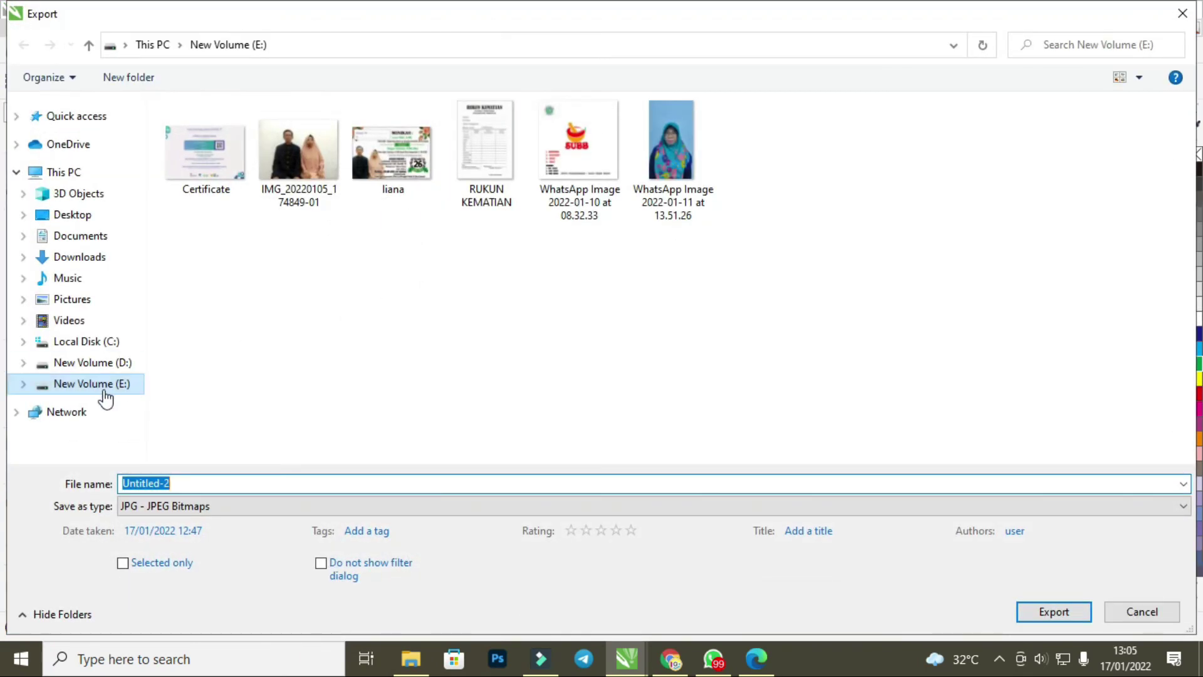
type("05")
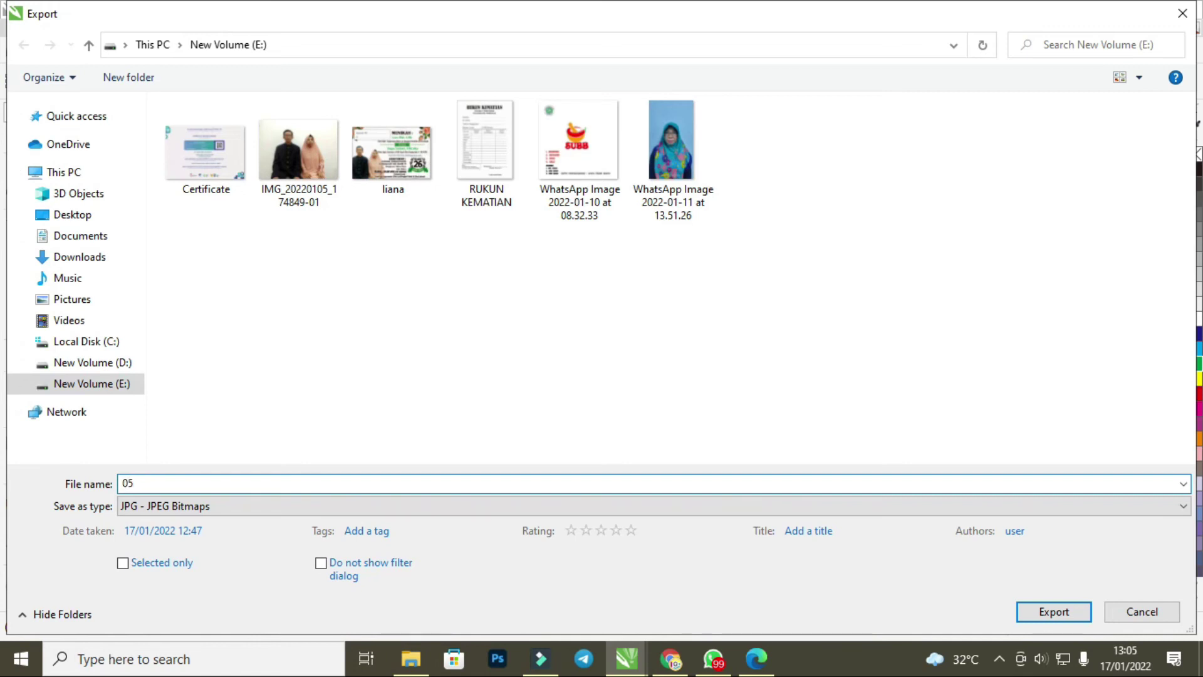
key("Return")
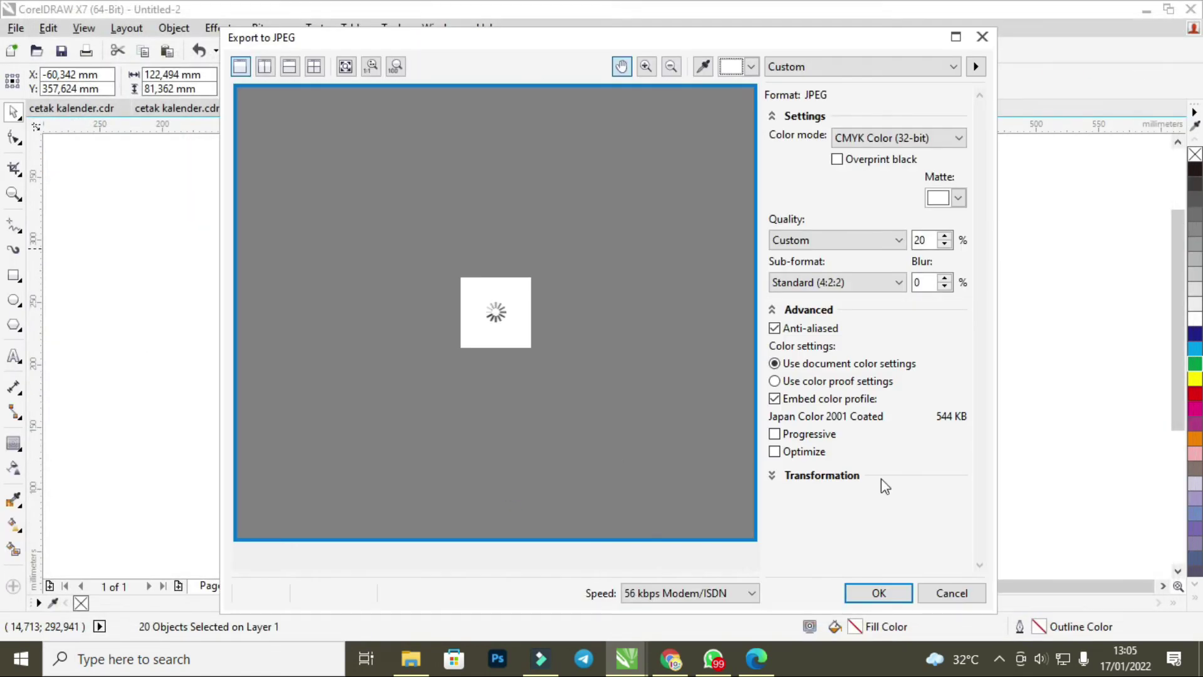
left_click(879, 592)
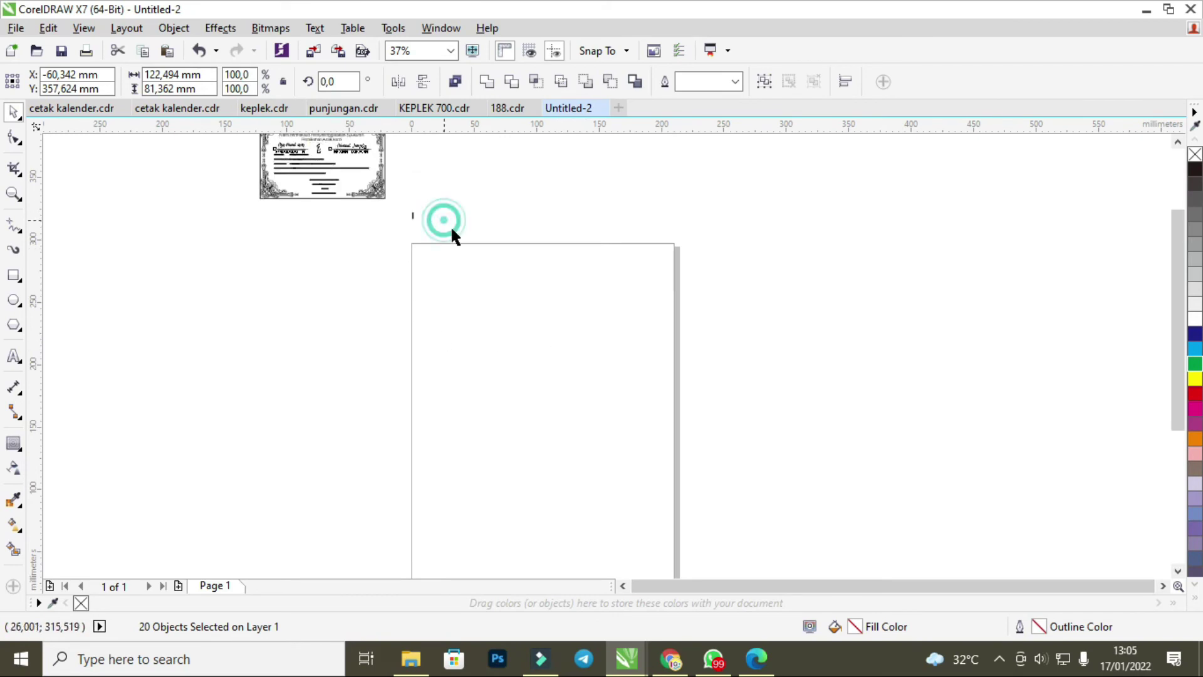
Export the drawing again as JPEG file 05 on New Volume (E:) at 20% quality.
left_click_drag(450, 224, 379, 202)
left_click(381, 203)
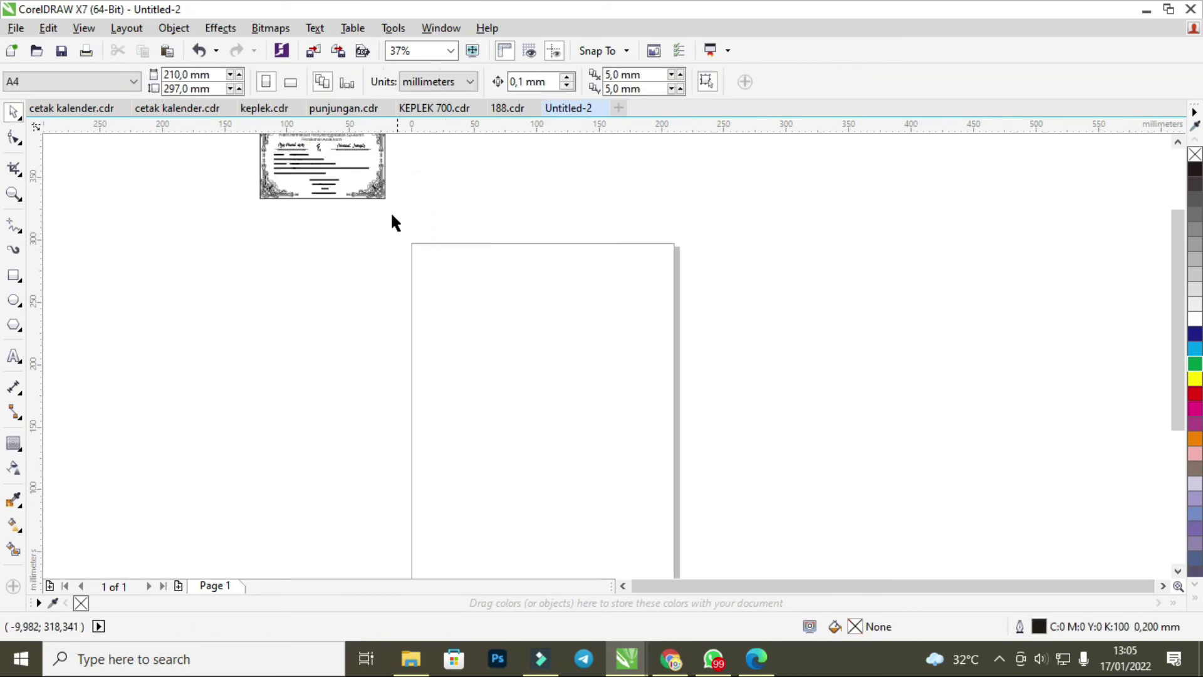
left_click(347, 184)
key("ctrl+e")
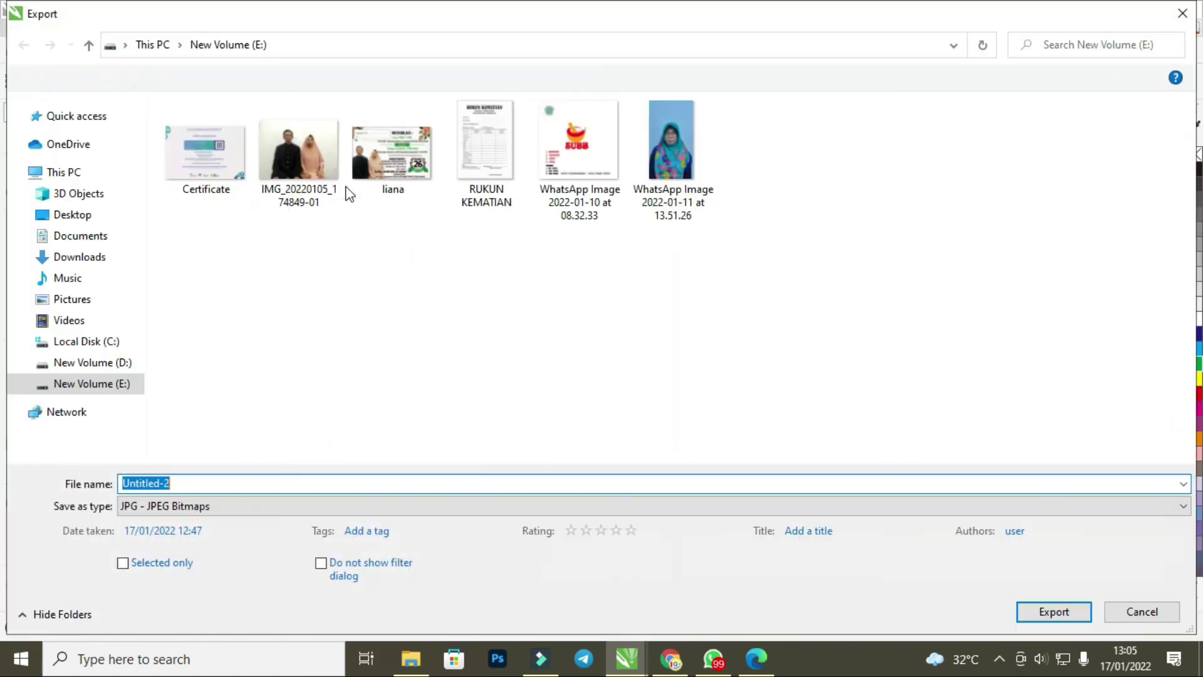
type("10")
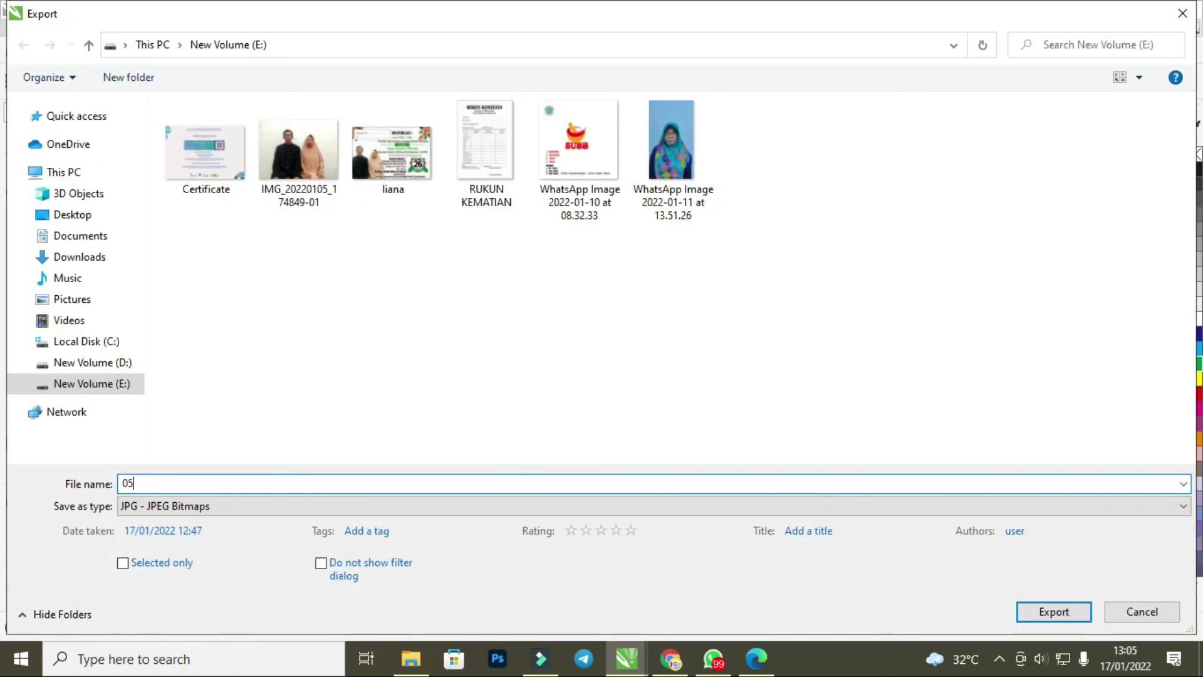
key("Return")
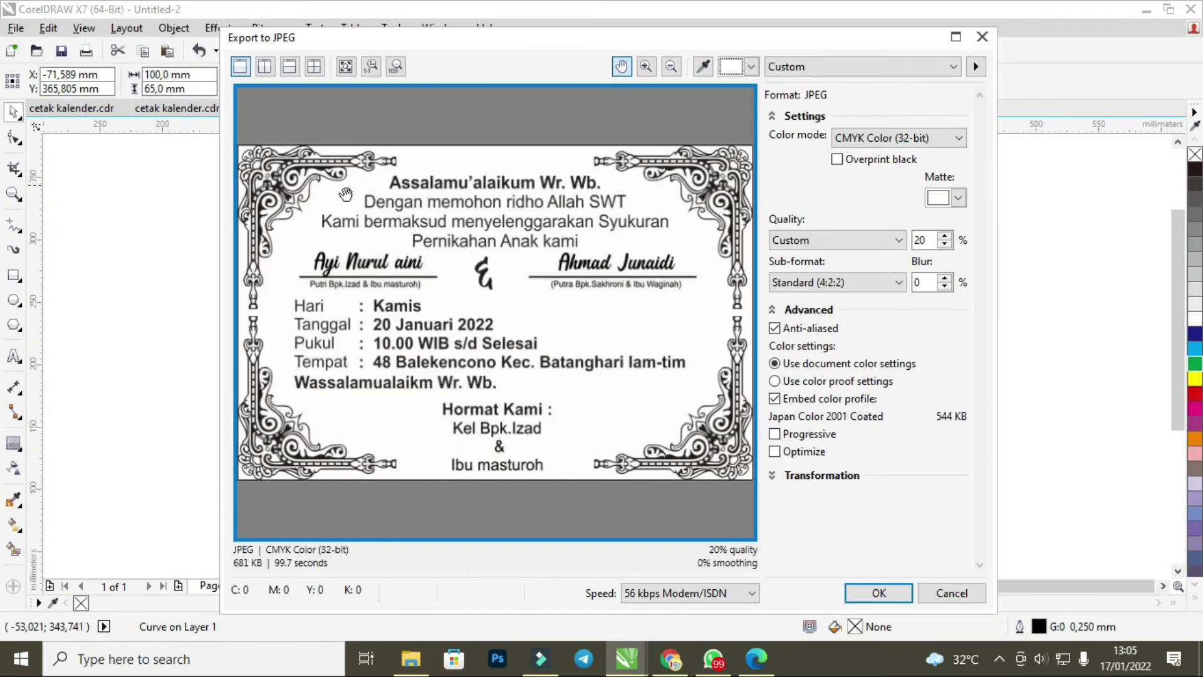
key("Return")
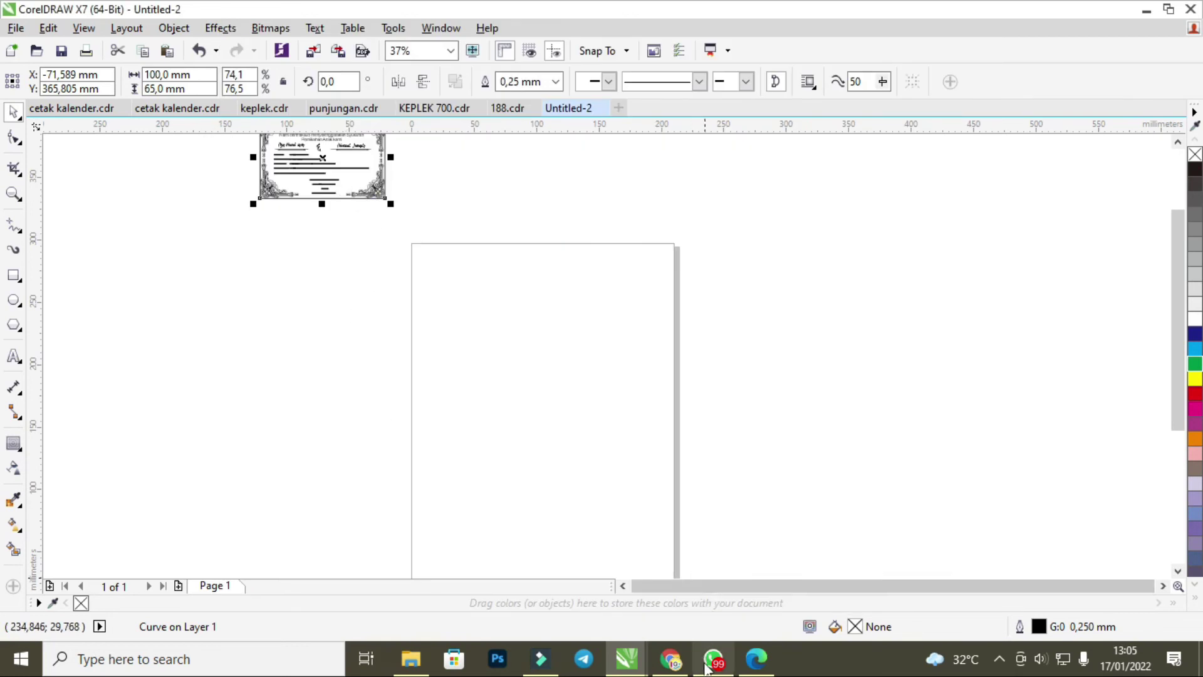
left_click(714, 658)
Attach the exported image 05 via Foto & Video and send it in the chat.
mouse_move(868, 556)
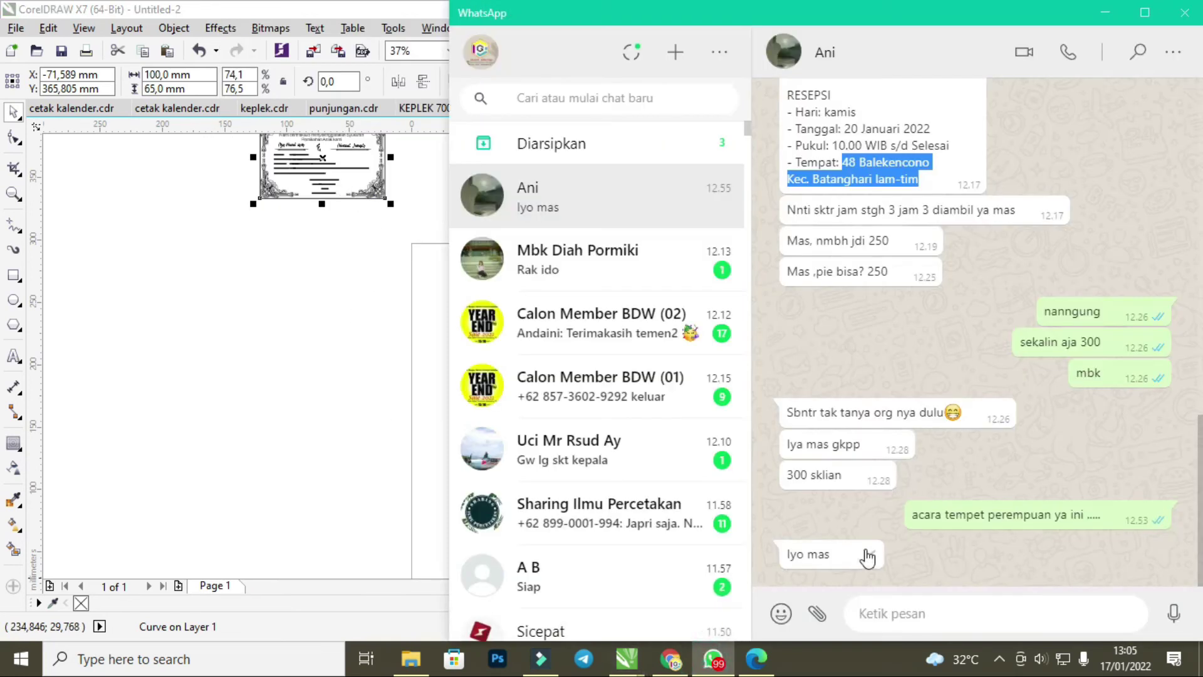
left_click(818, 614)
left_click(814, 556)
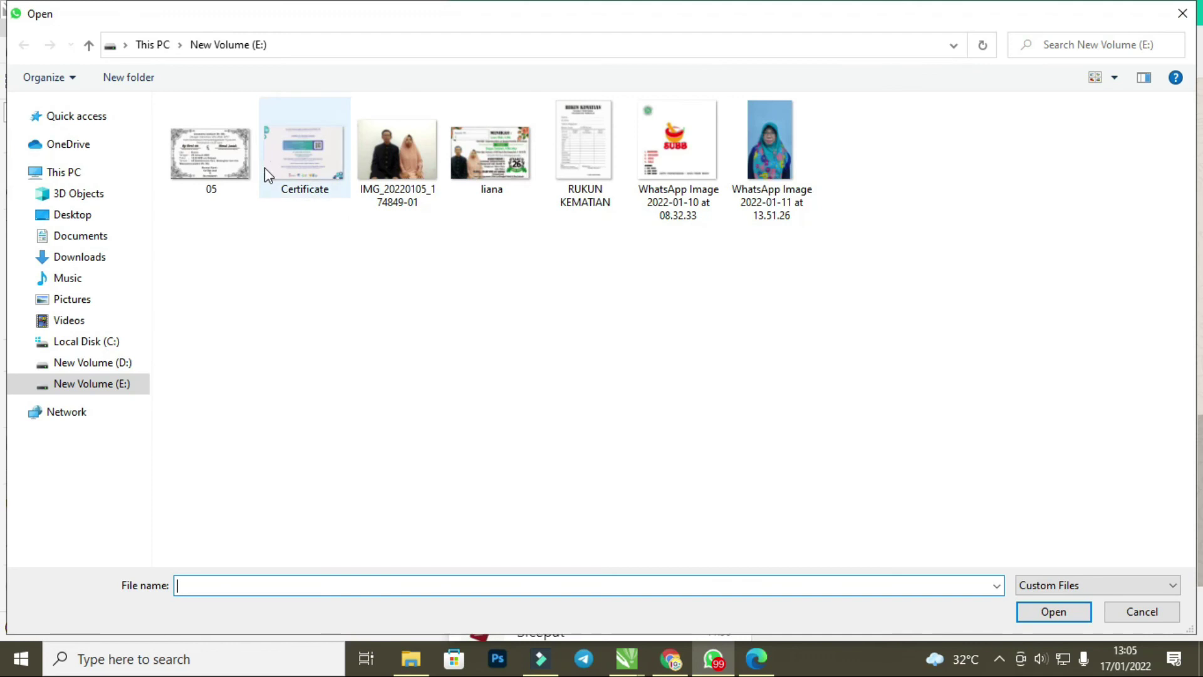
double_click(217, 152)
key("Escape")
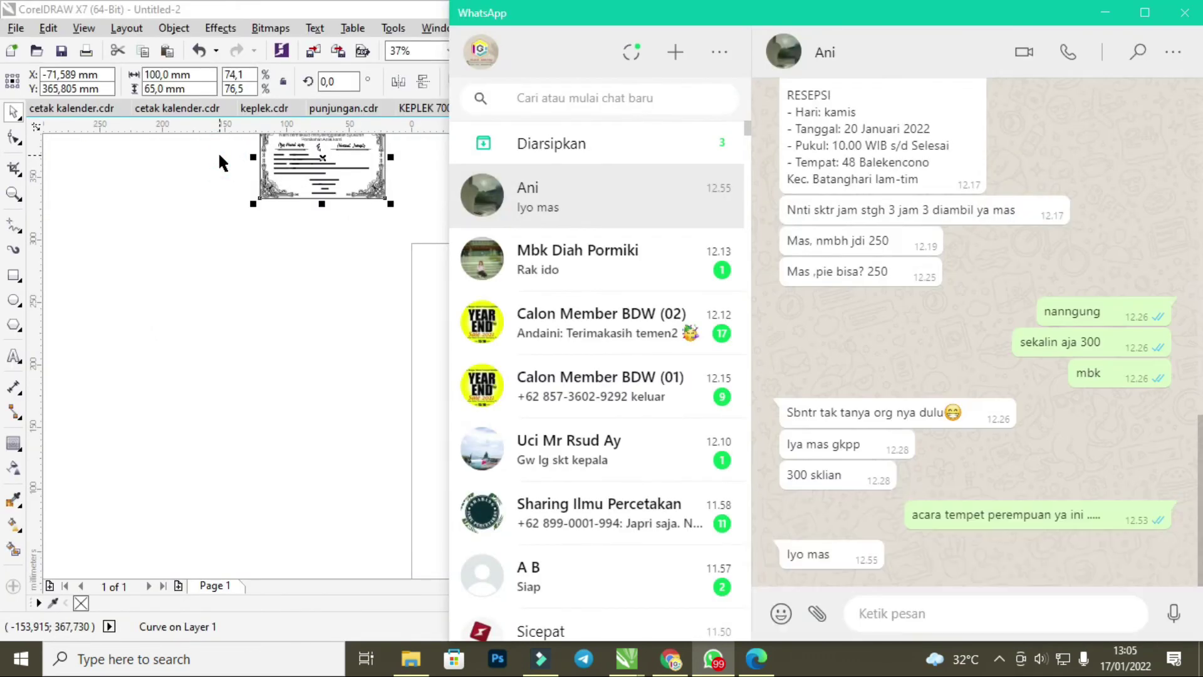
Send the follow-up message 'mbk', then return to the CorelDRAW drawing.
left_click(913, 611)
type("mb")
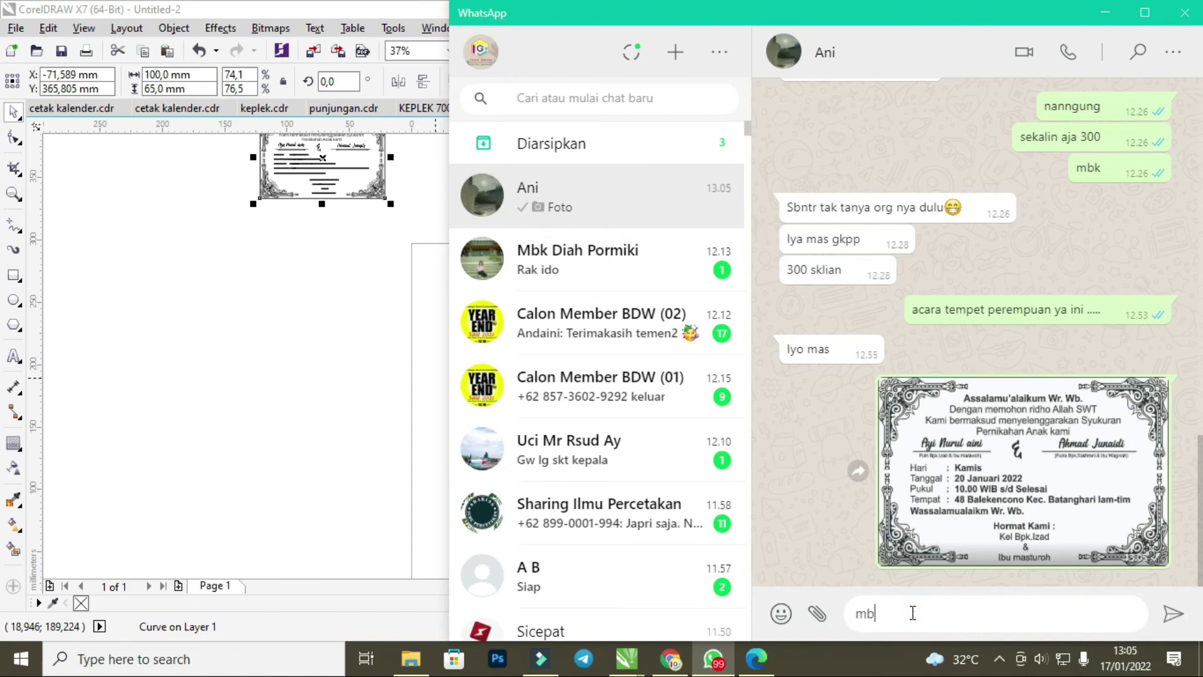
type("k")
key("Return")
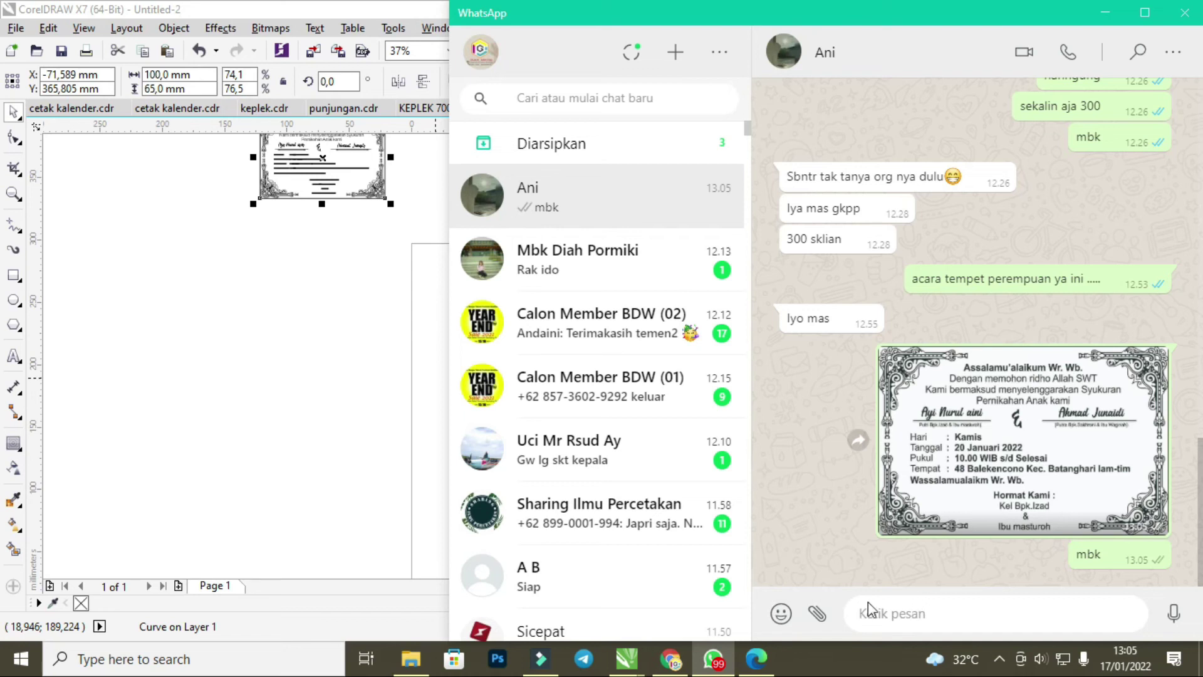
left_click(388, 372)
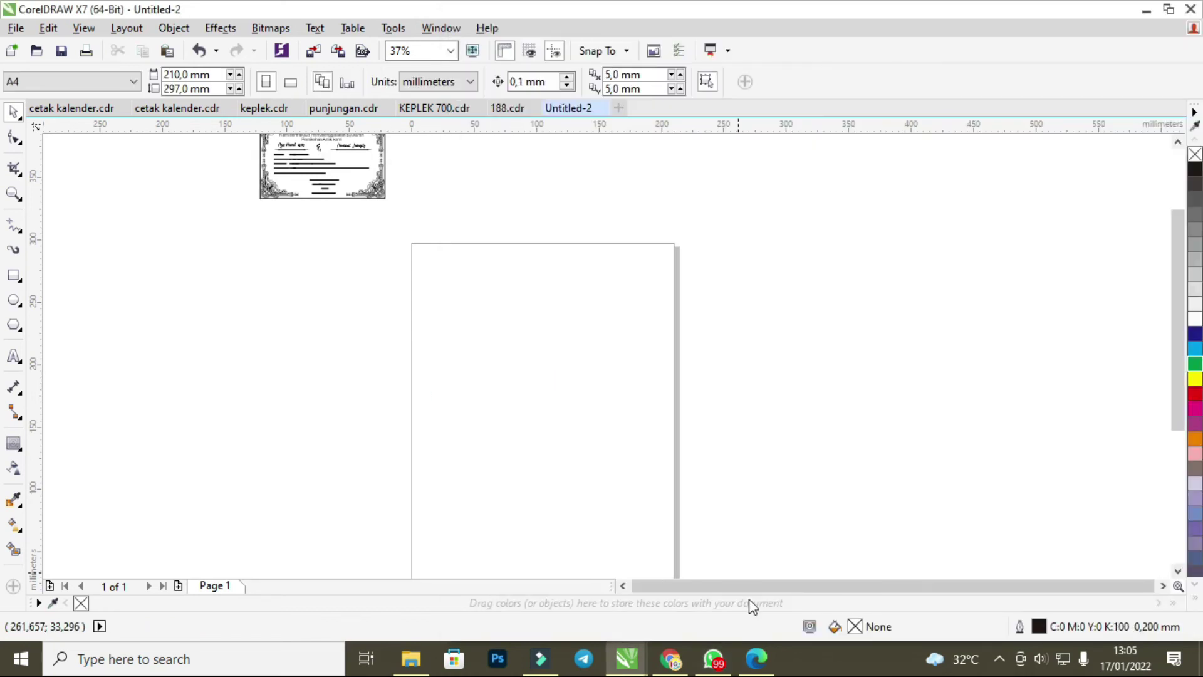
left_click(714, 658)
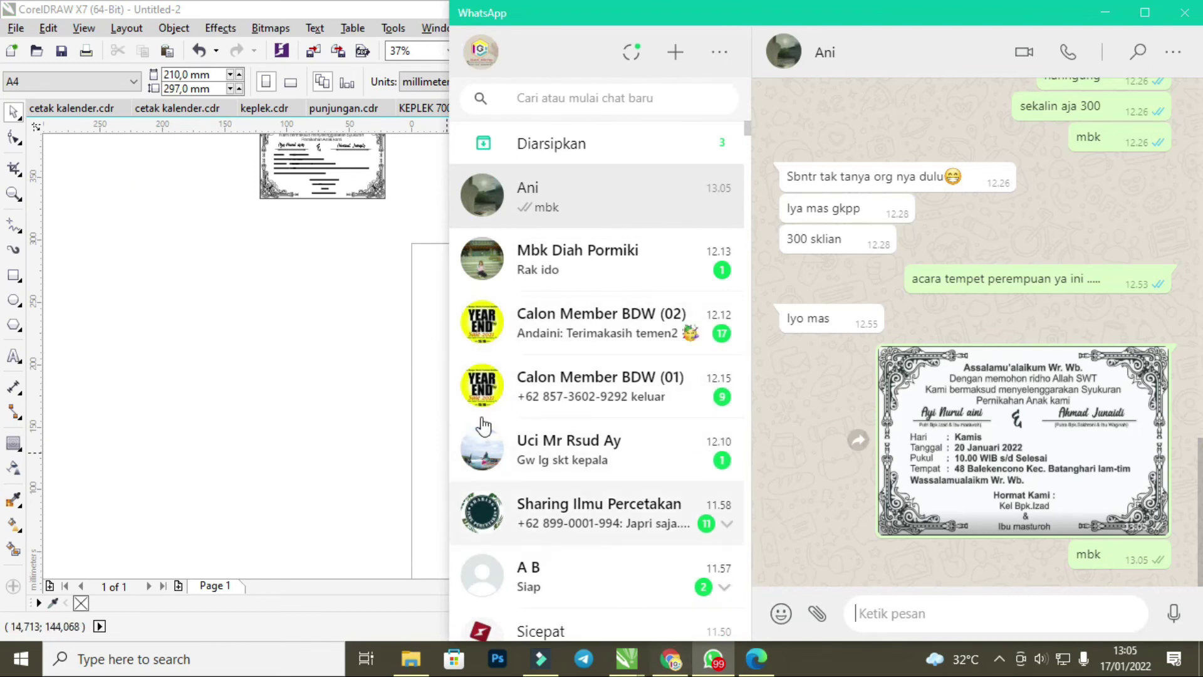
scroll(379, 357, "down", 2)
left_click(367, 220)
scroll(364, 215, "up", 2)
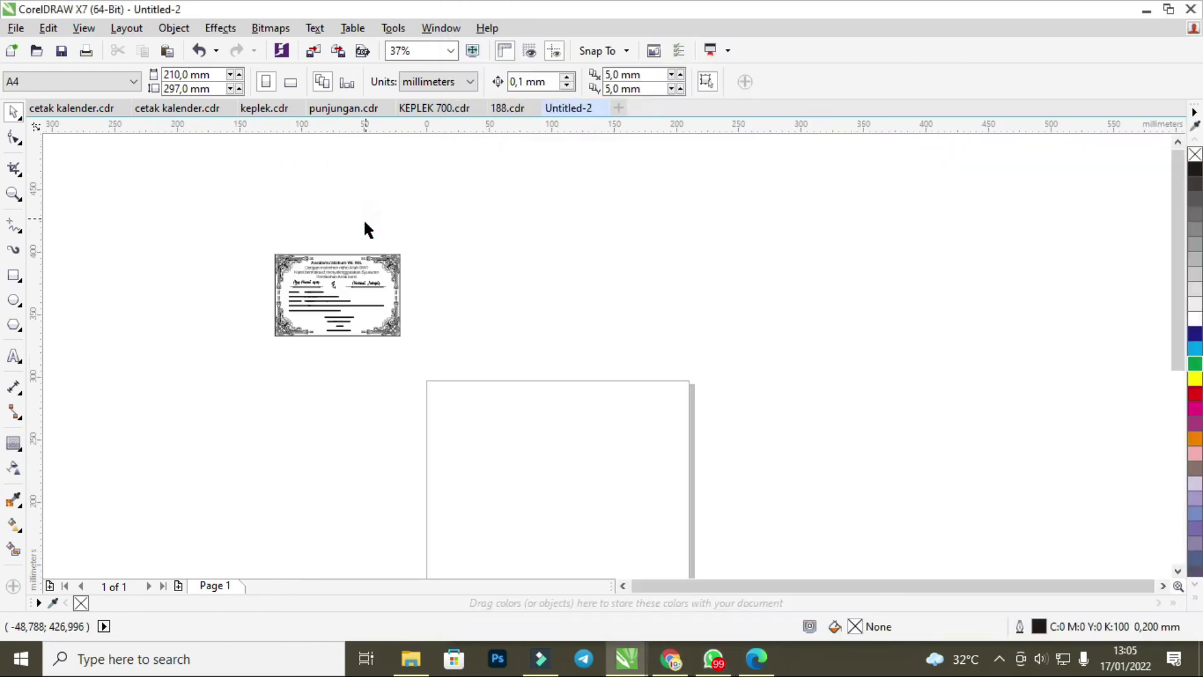
scroll(288, 257, "up", 4)
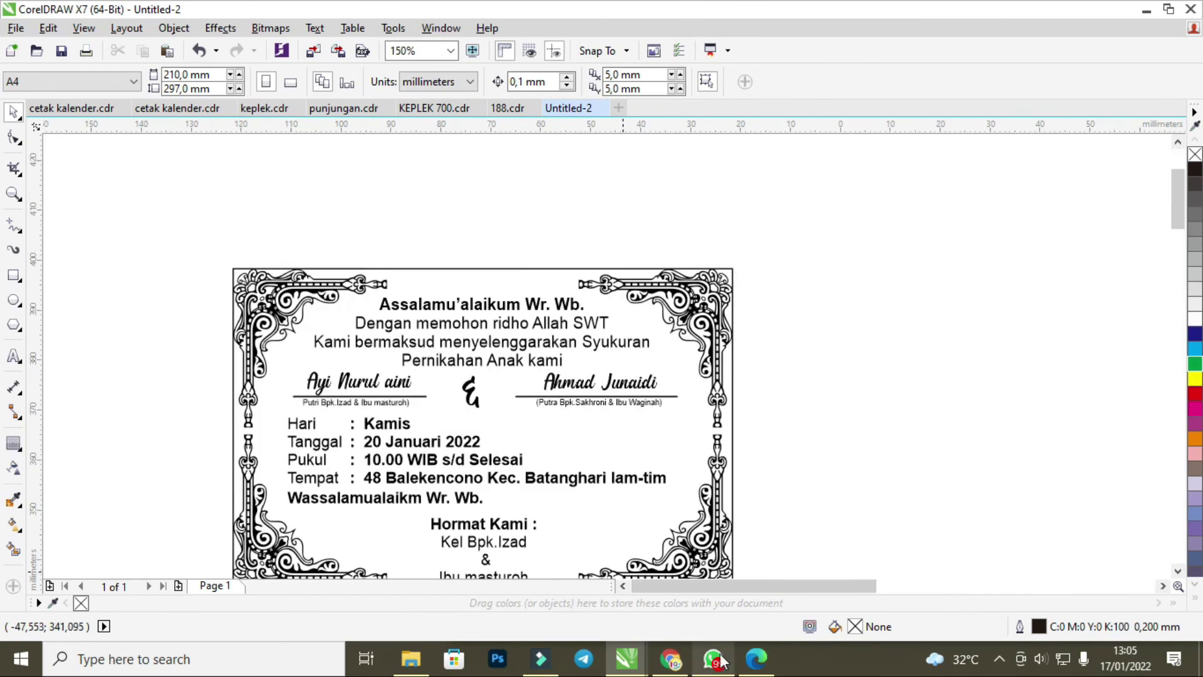
left_click(669, 659)
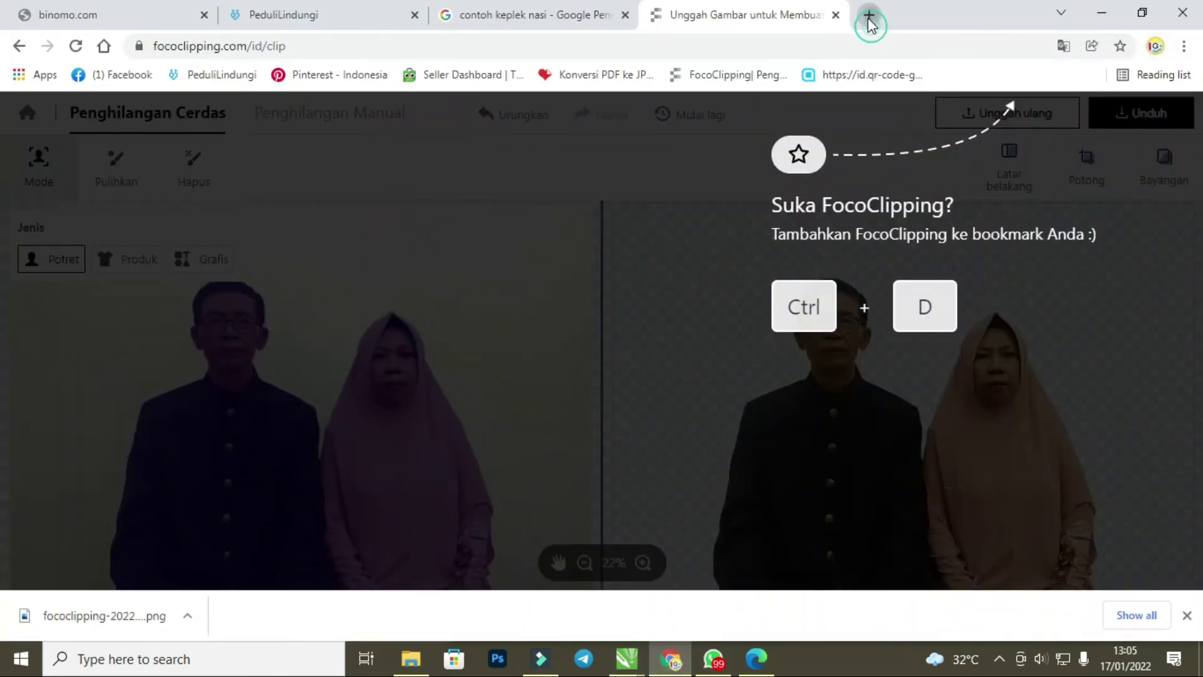
Search Google for 'shopee toko' in a new tab and open Shopee Seller Centre.
left_click(869, 15)
left_click(447, 46)
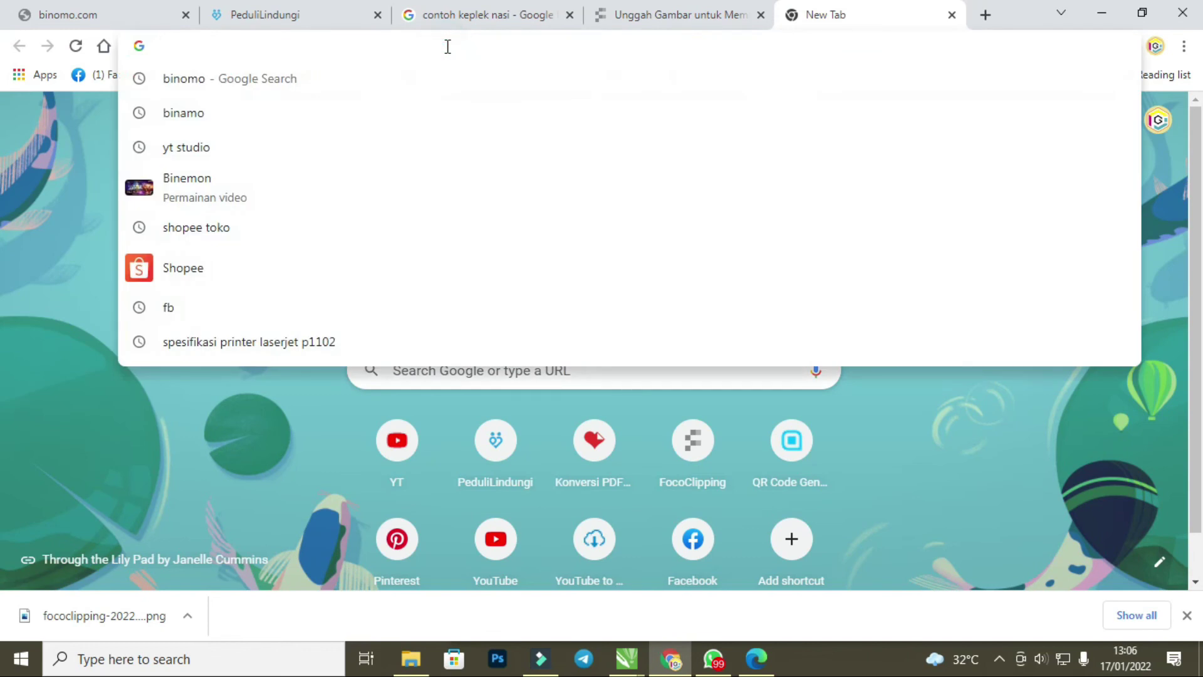
type("shopee")
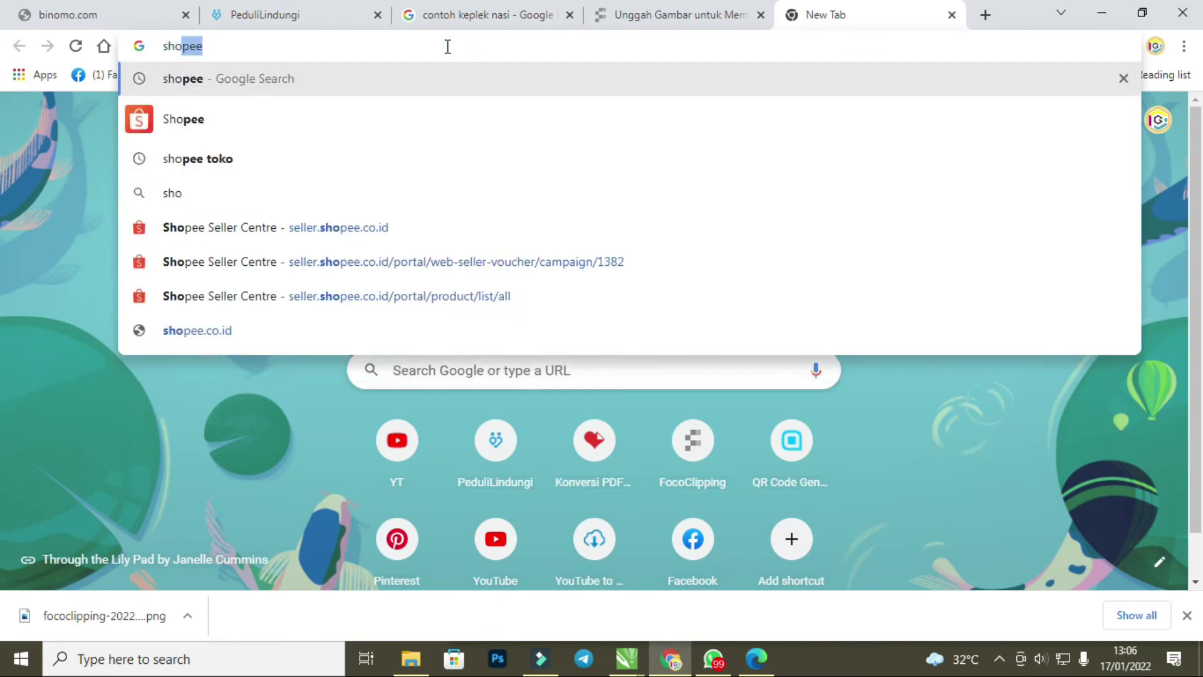
left_click(255, 164)
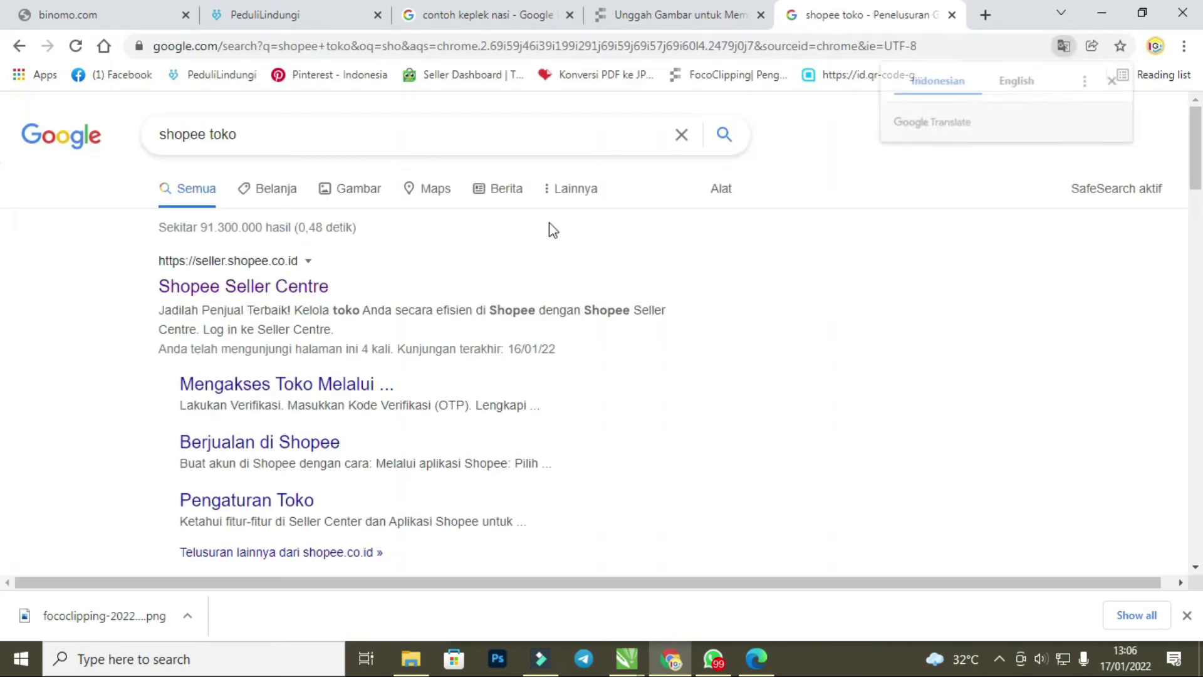
scroll(251, 294, "down", 3)
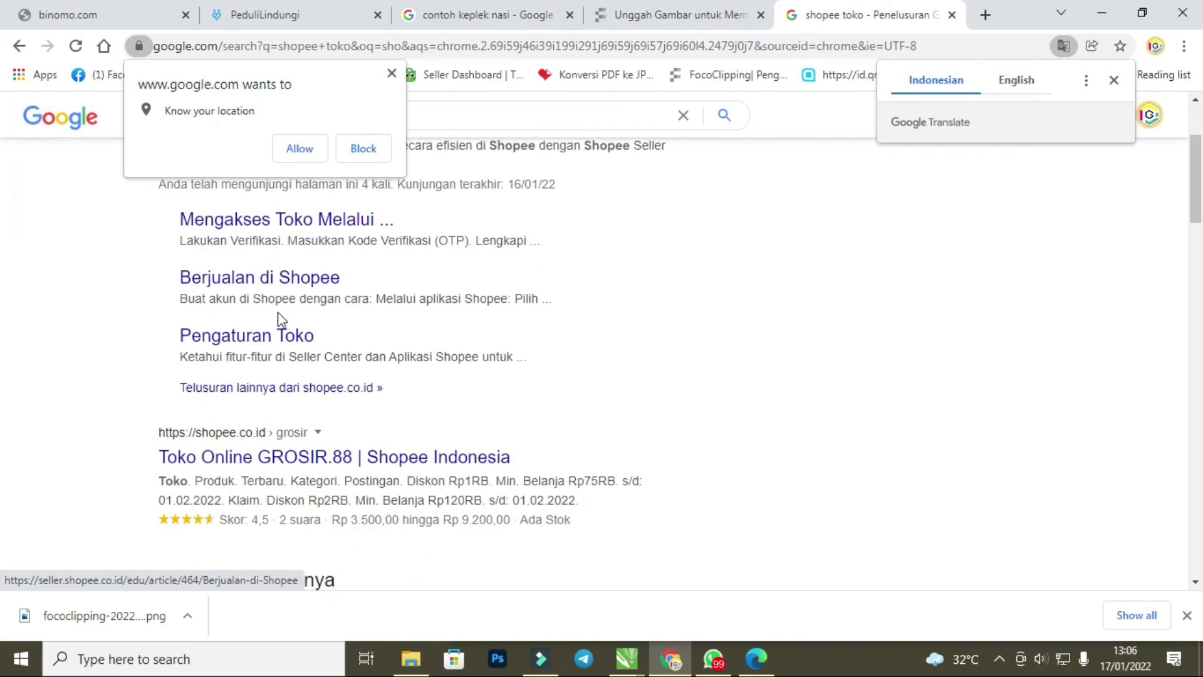
scroll(321, 374, "down", 3)
left_click(392, 74)
scroll(325, 351, "down", 2)
scroll(325, 338, "up", 8)
left_click(237, 288)
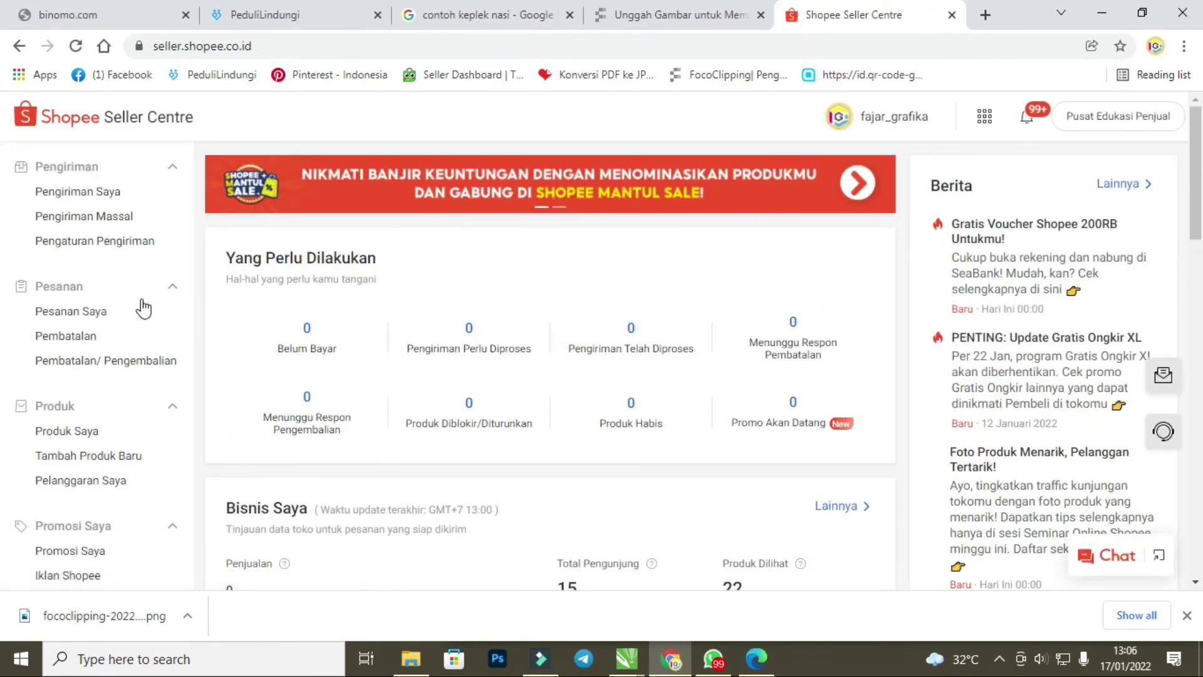
Open the KEPLEK PUNJUNGAN product from Produk Saya and choose image liana for Foto 4.
left_click(84, 435)
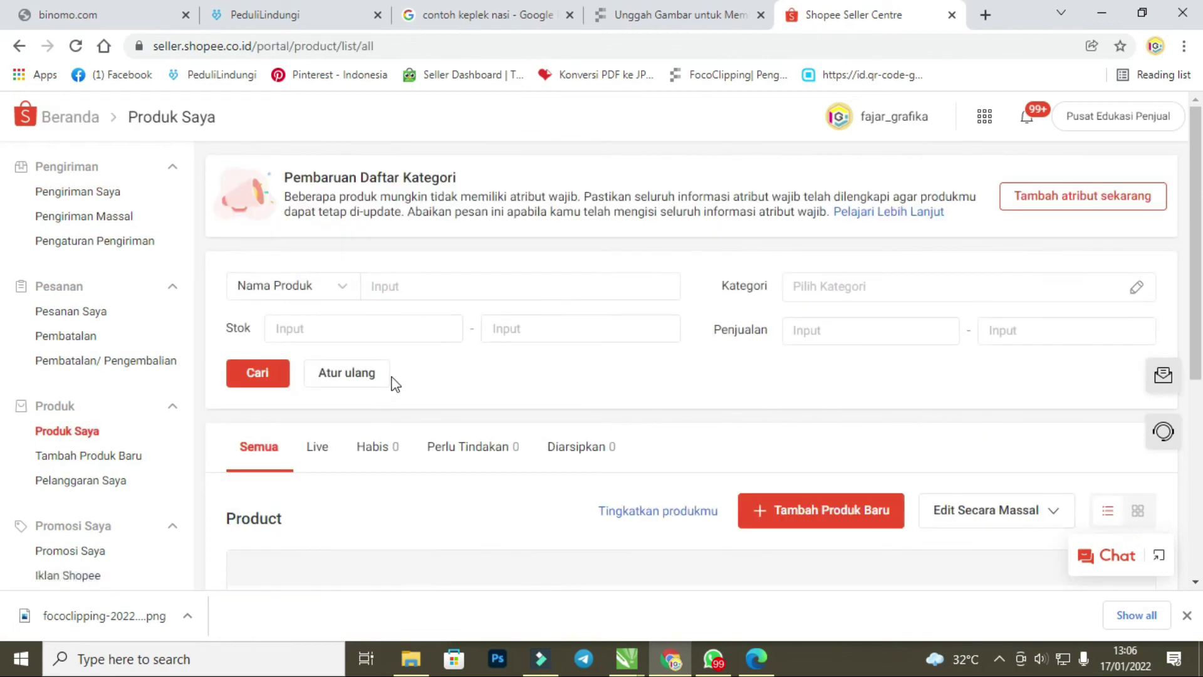
scroll(396, 376, "down", 5)
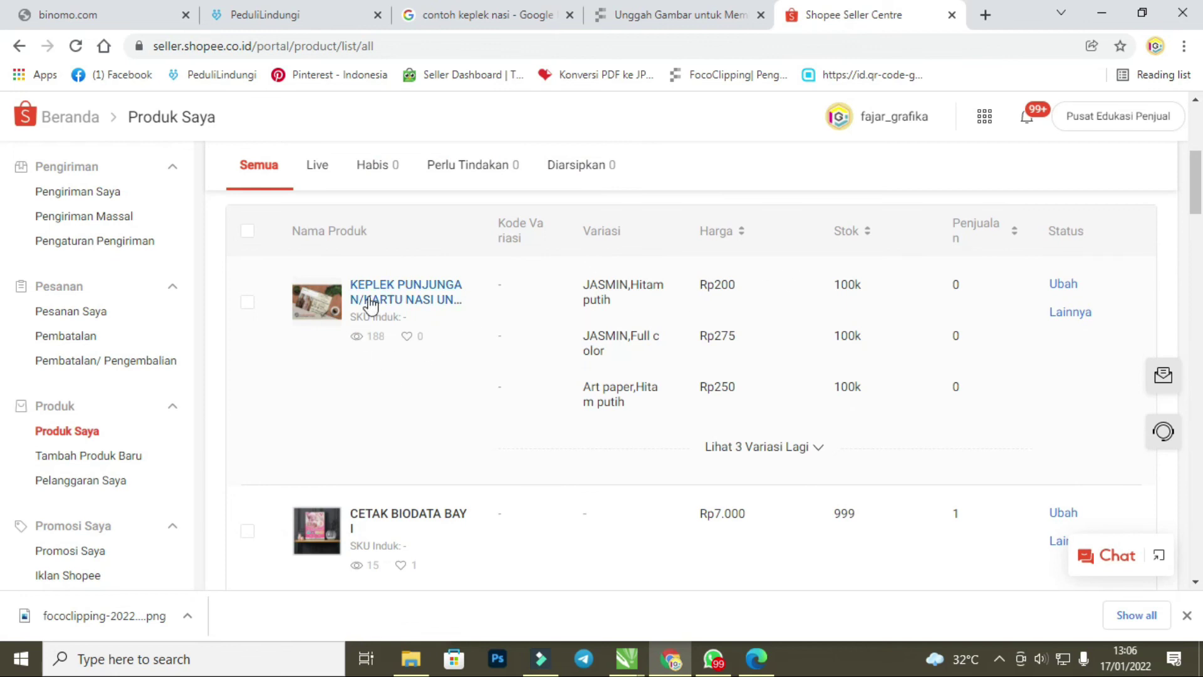
left_click(398, 307)
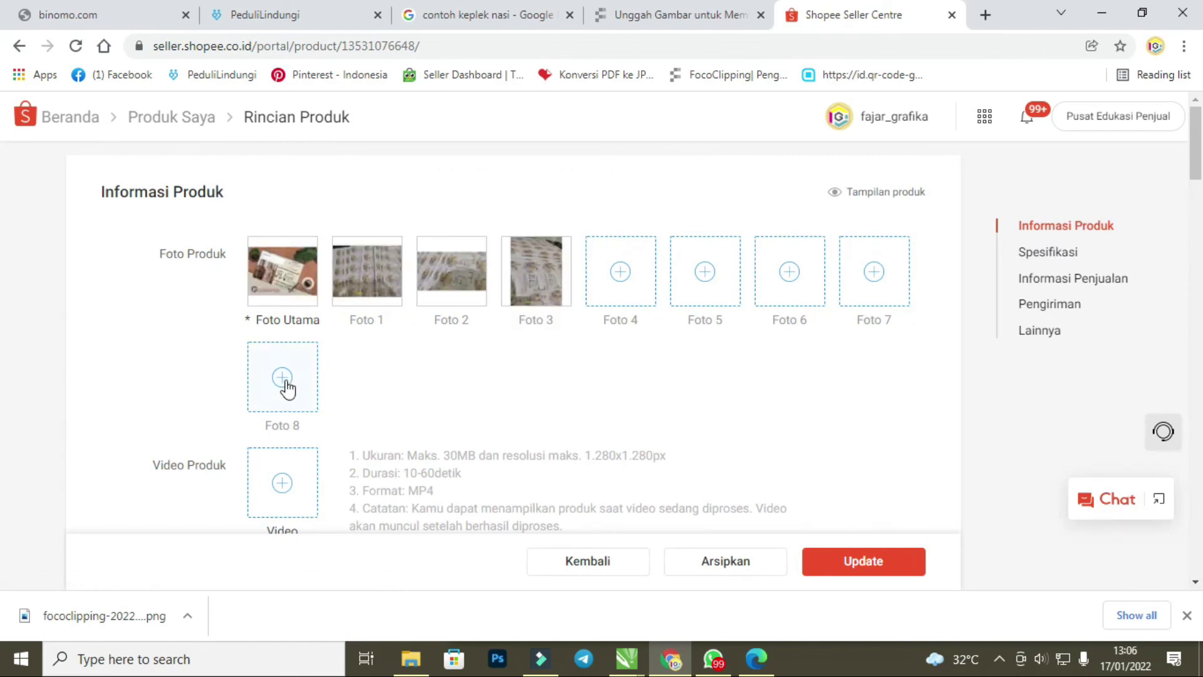
left_click(620, 277)
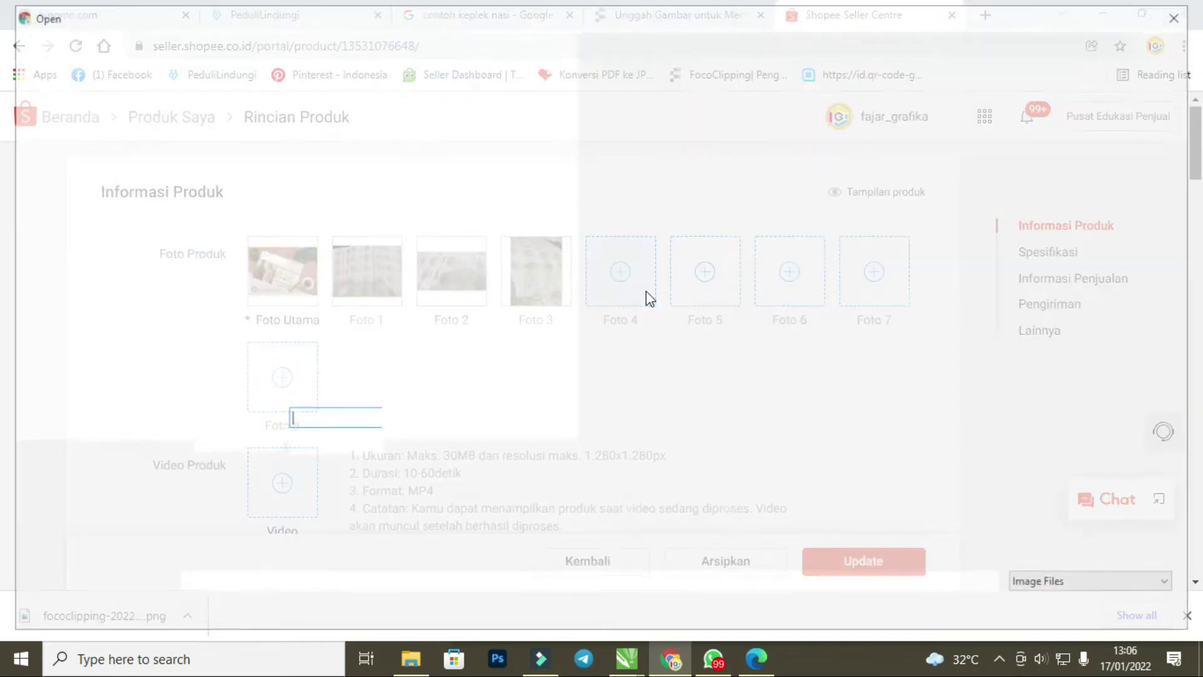
left_click(495, 164)
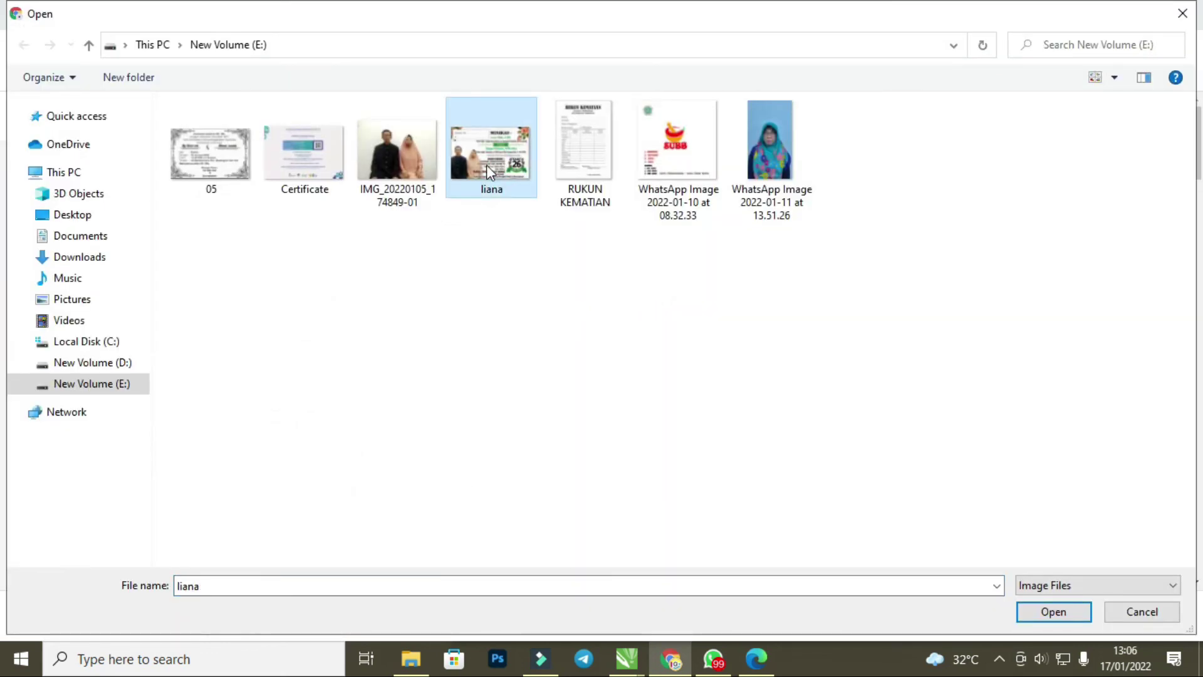